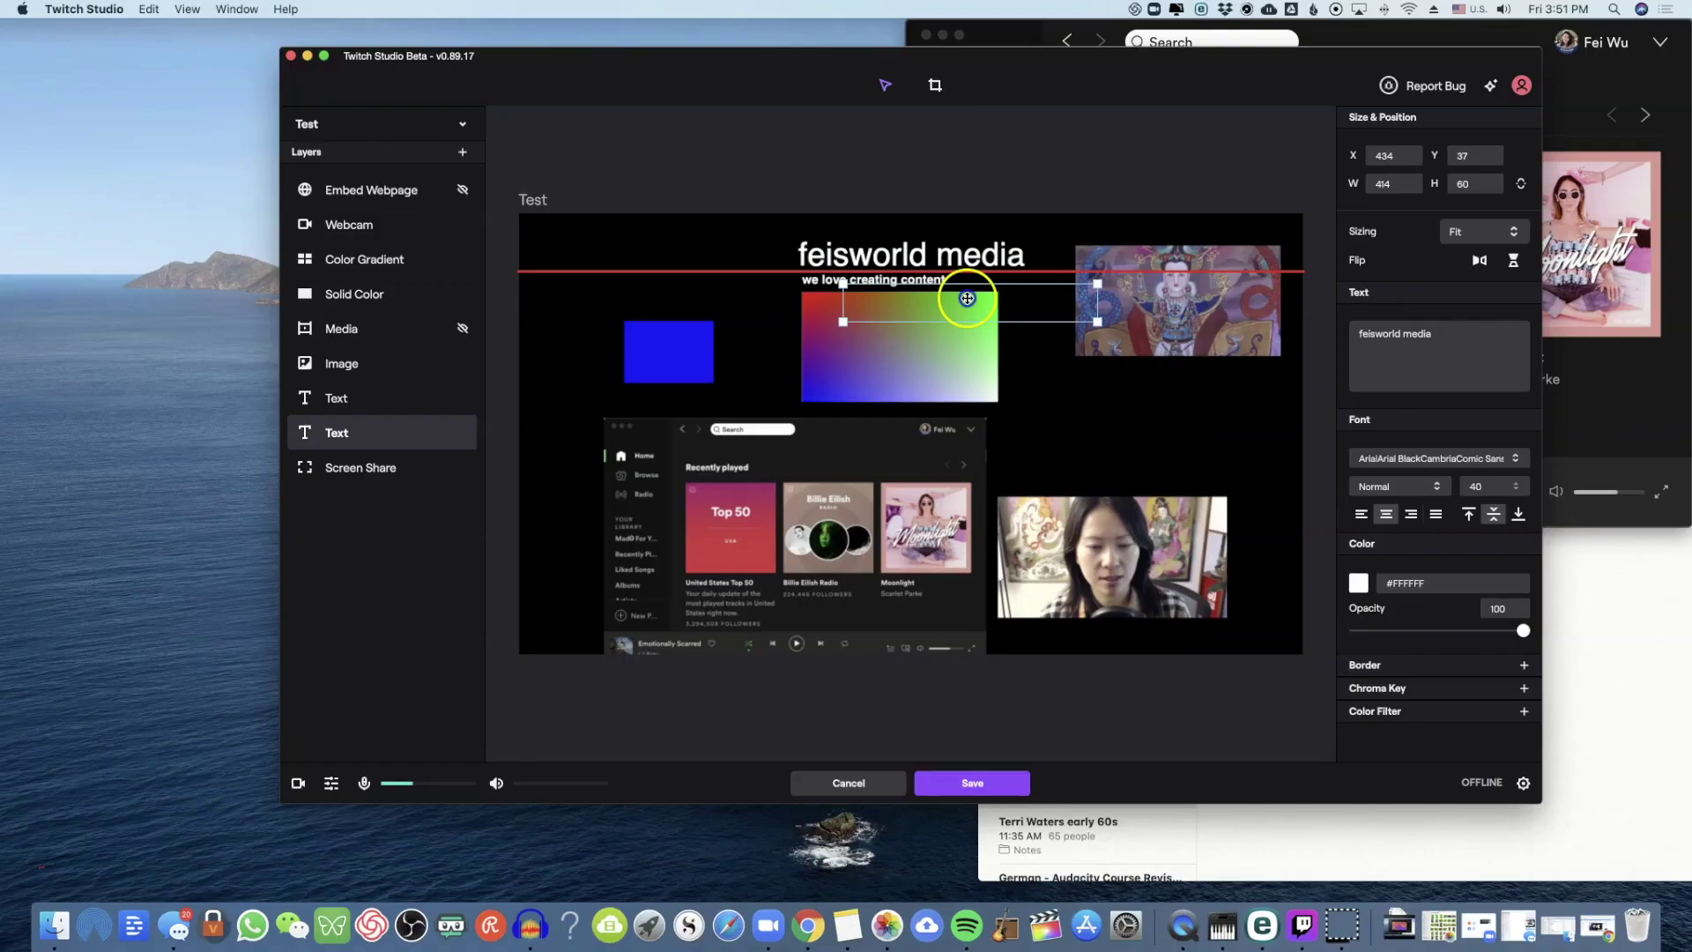
# Step: Drag the 'feisworld media' text layer up to the top edge of the Test canvas
pyautogui.moveTo(964, 291); pyautogui.dragTo(989, 276)
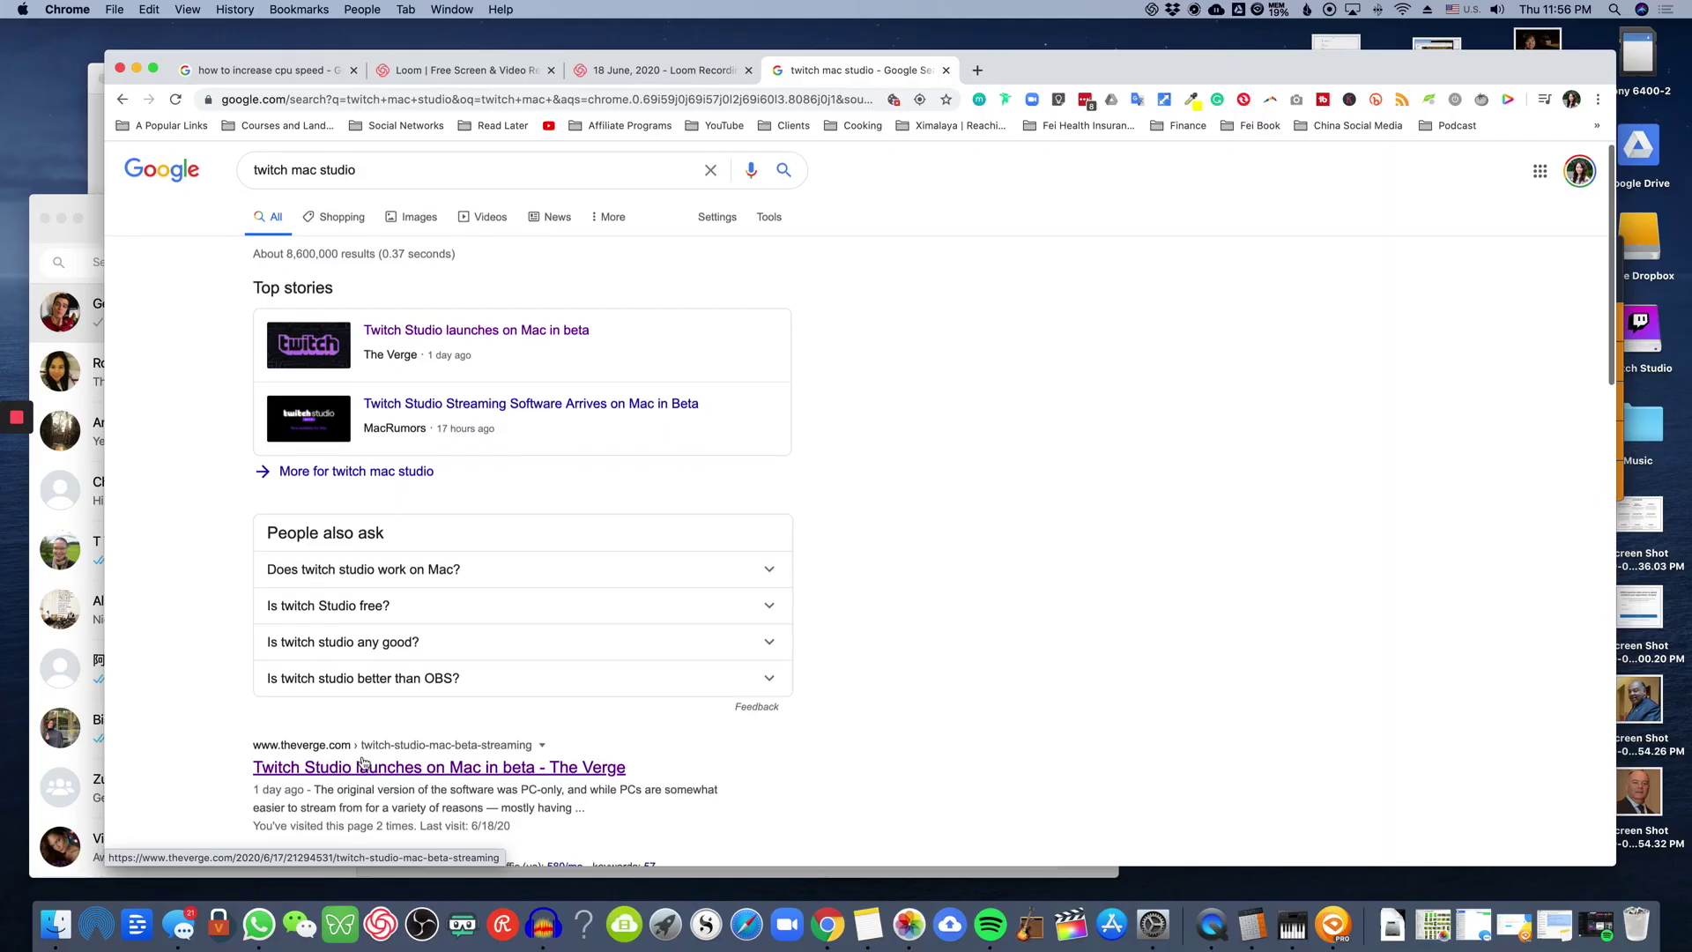
# Step: Open The Verge's Twitch Studio Mac beta article and read down to its Twitch Studio screenshot
pyautogui.click(679, 717)
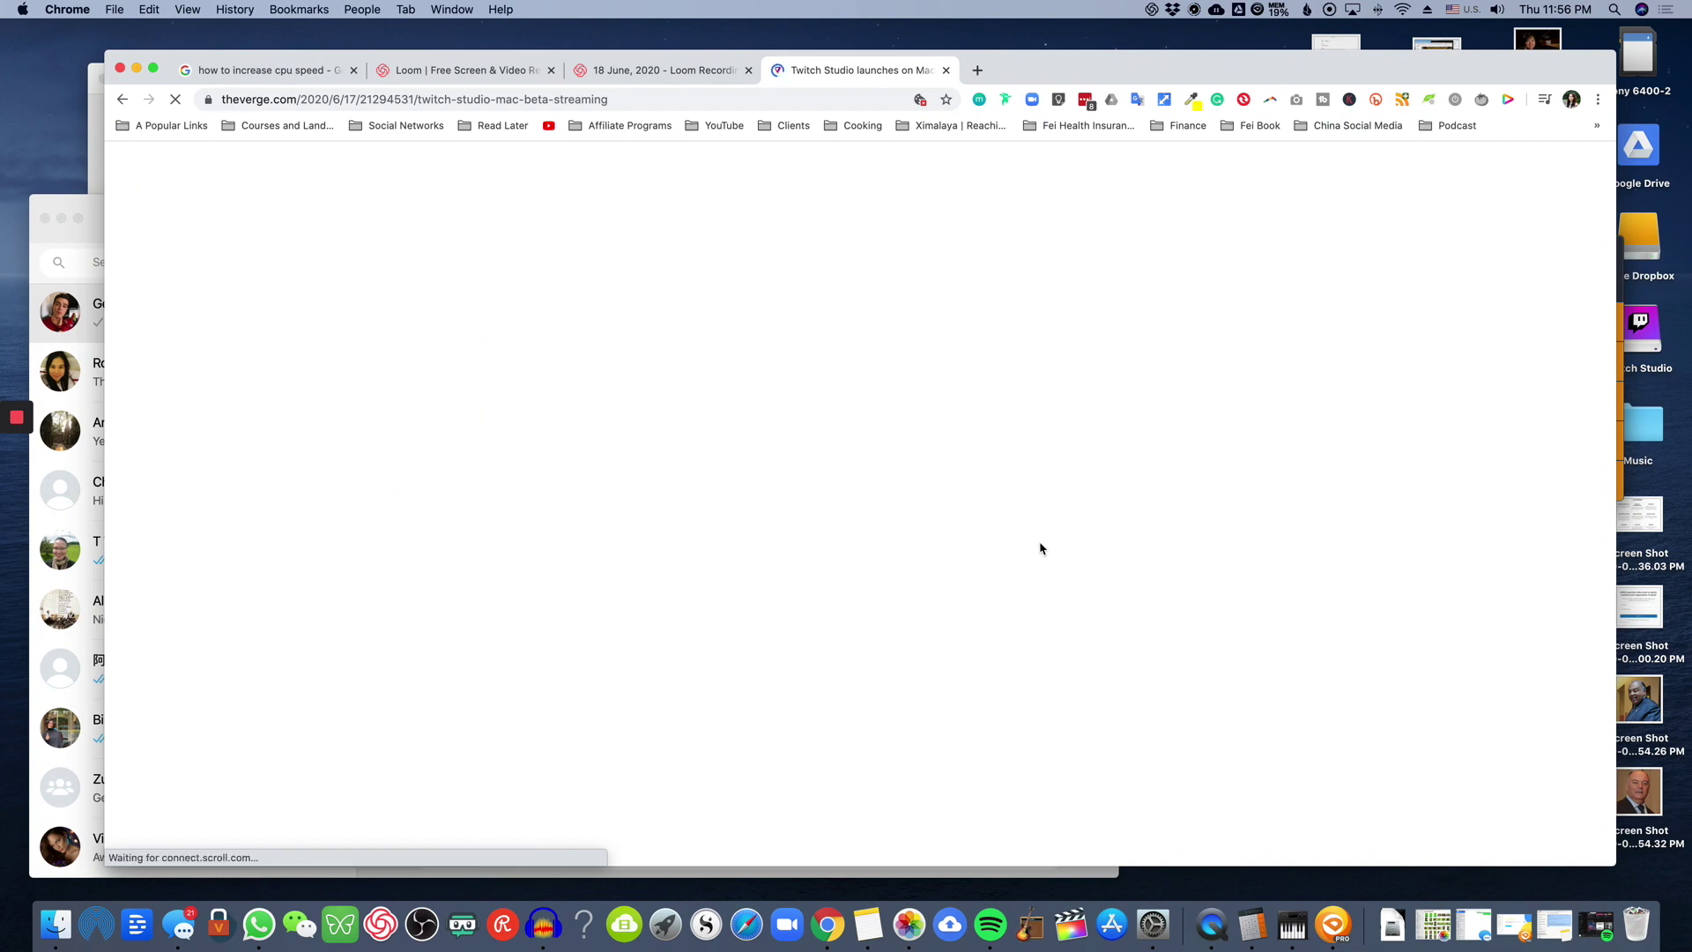
pyautogui.scroll(-3, 1031, 564)
pyautogui.scroll(-8, 1013, 547)
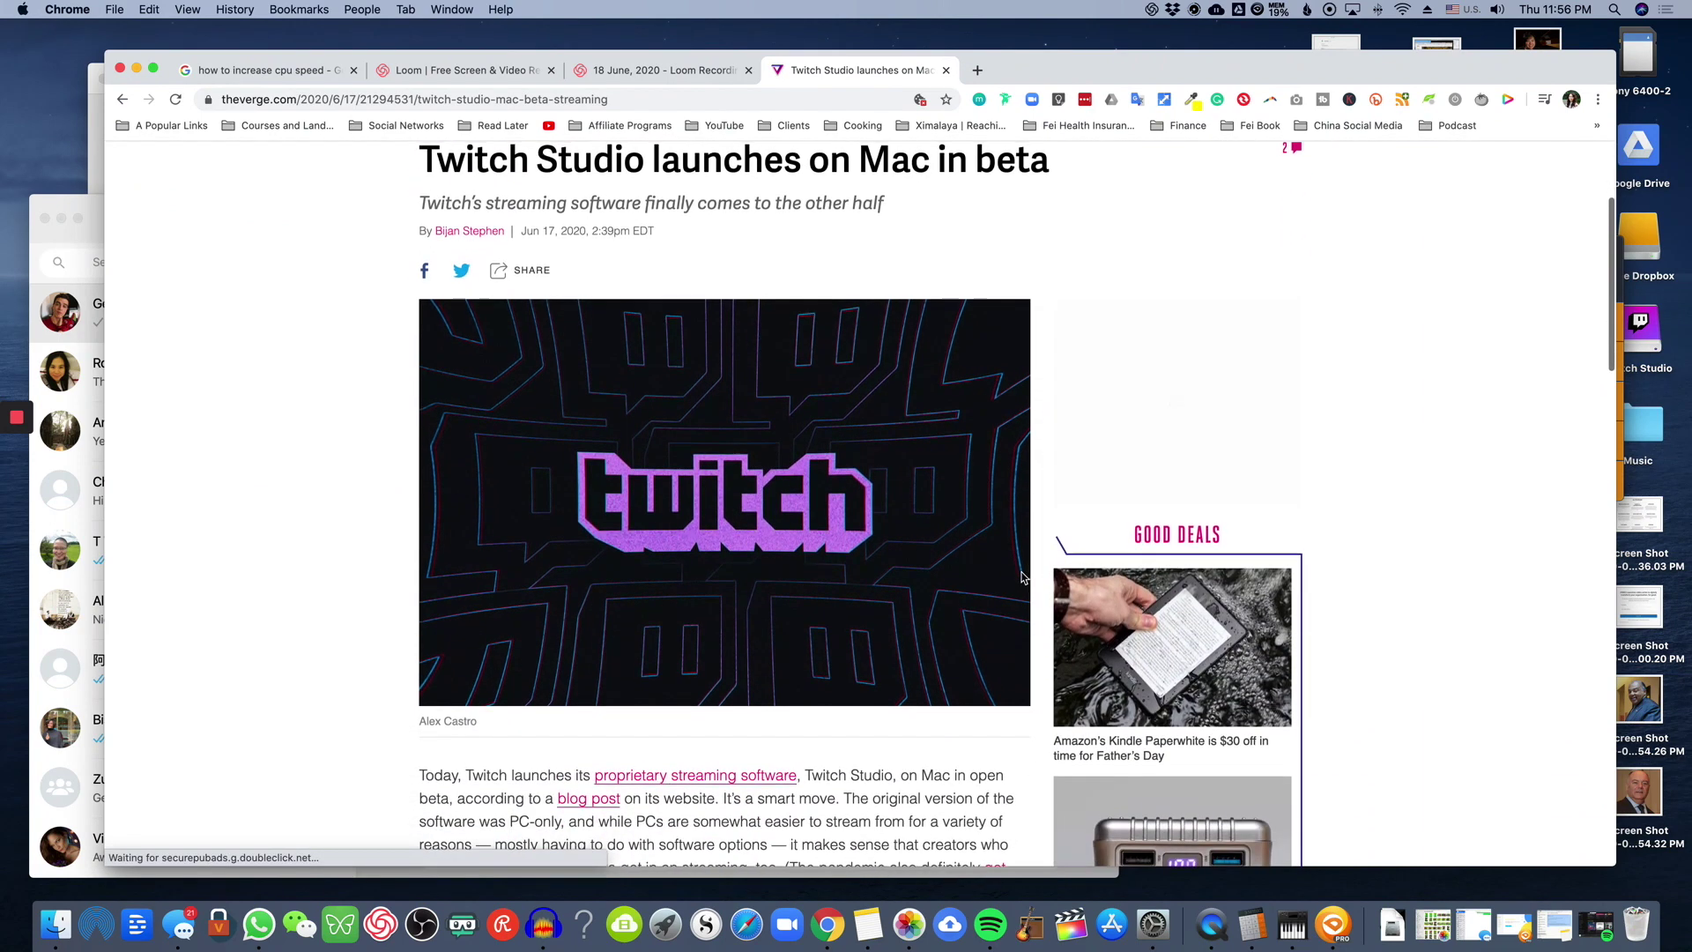
pyautogui.scroll(-3, 976, 511)
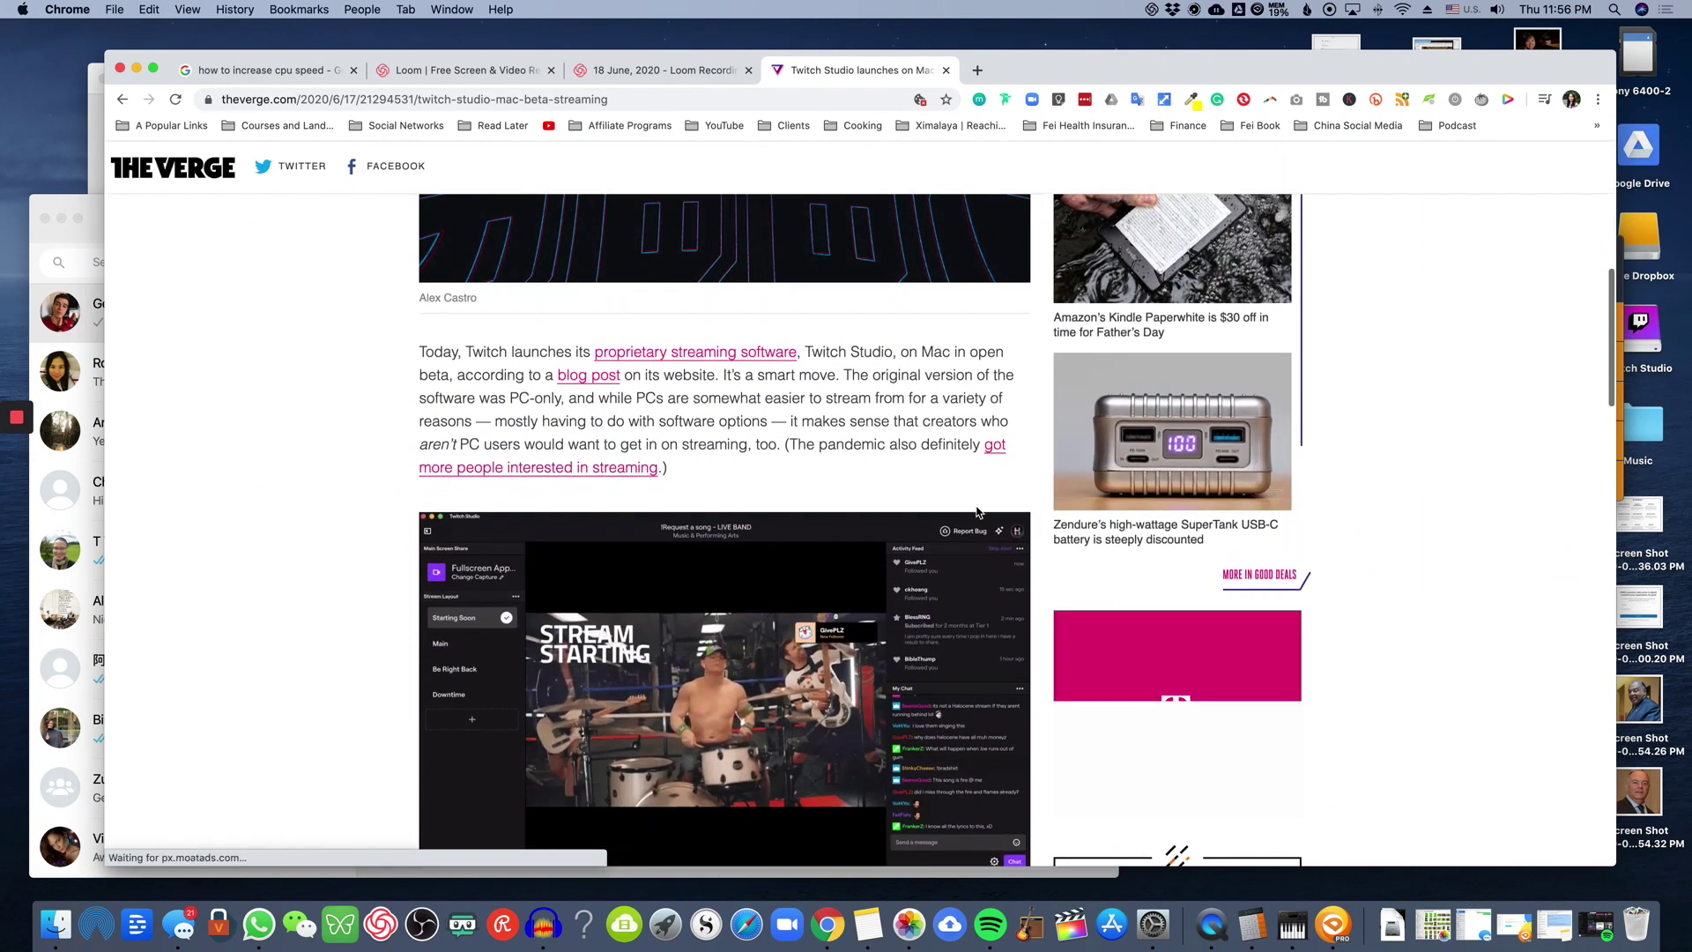
pyautogui.scroll(-8, 968, 501)
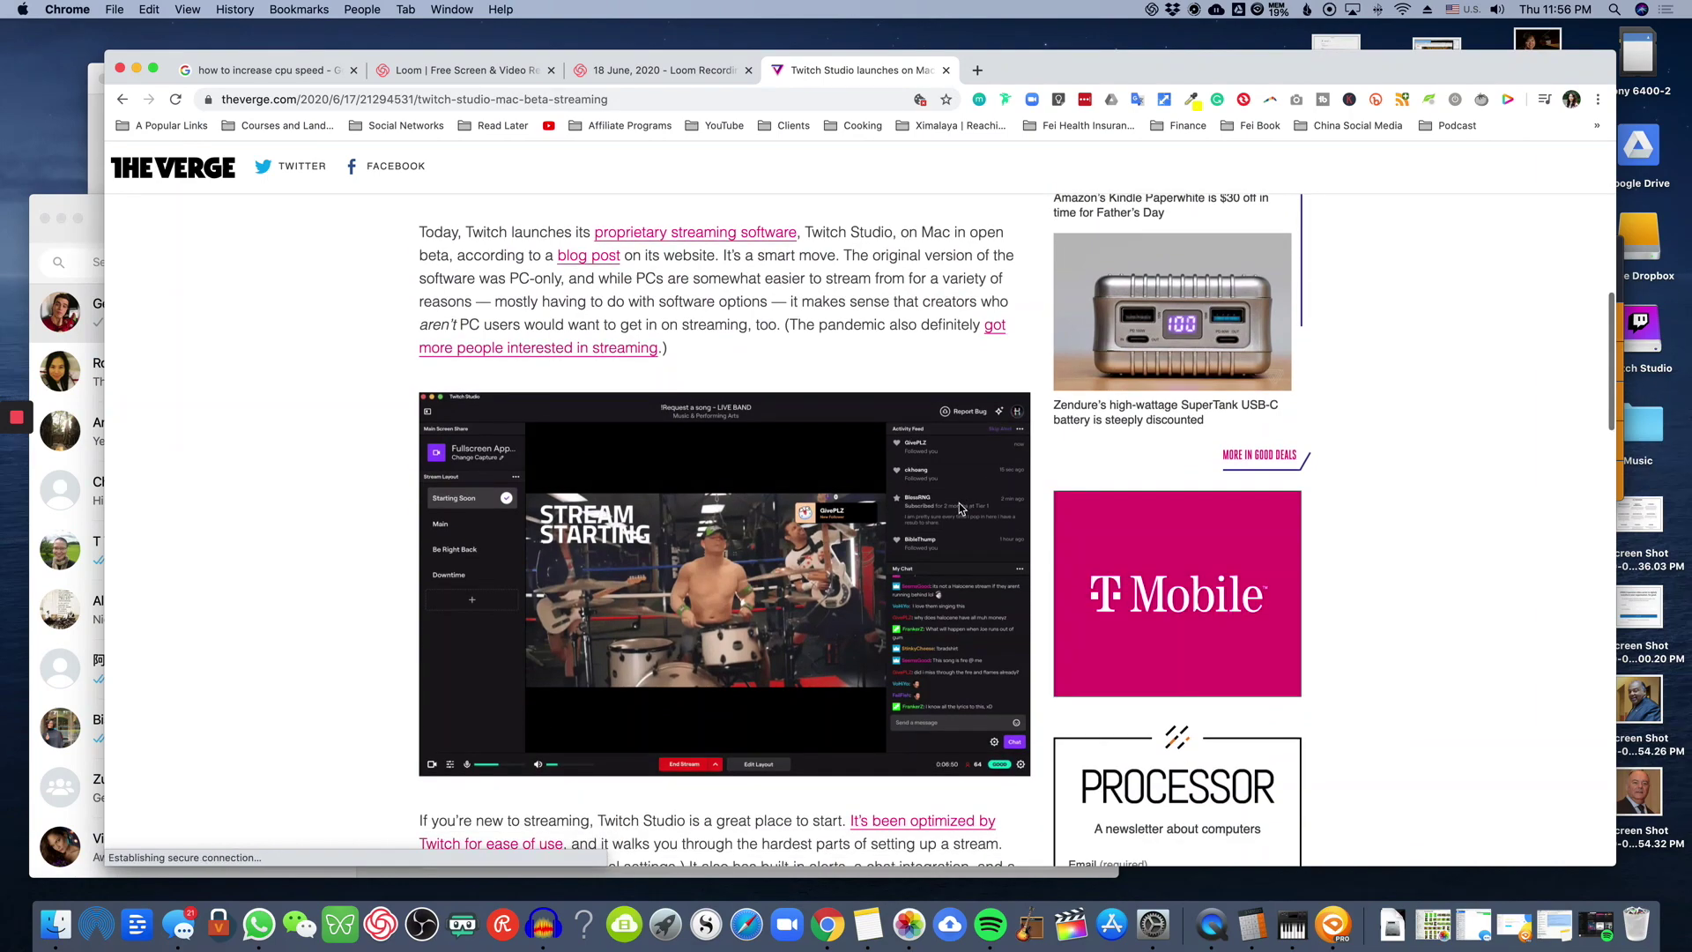
pyautogui.scroll(-2, 662, 557)
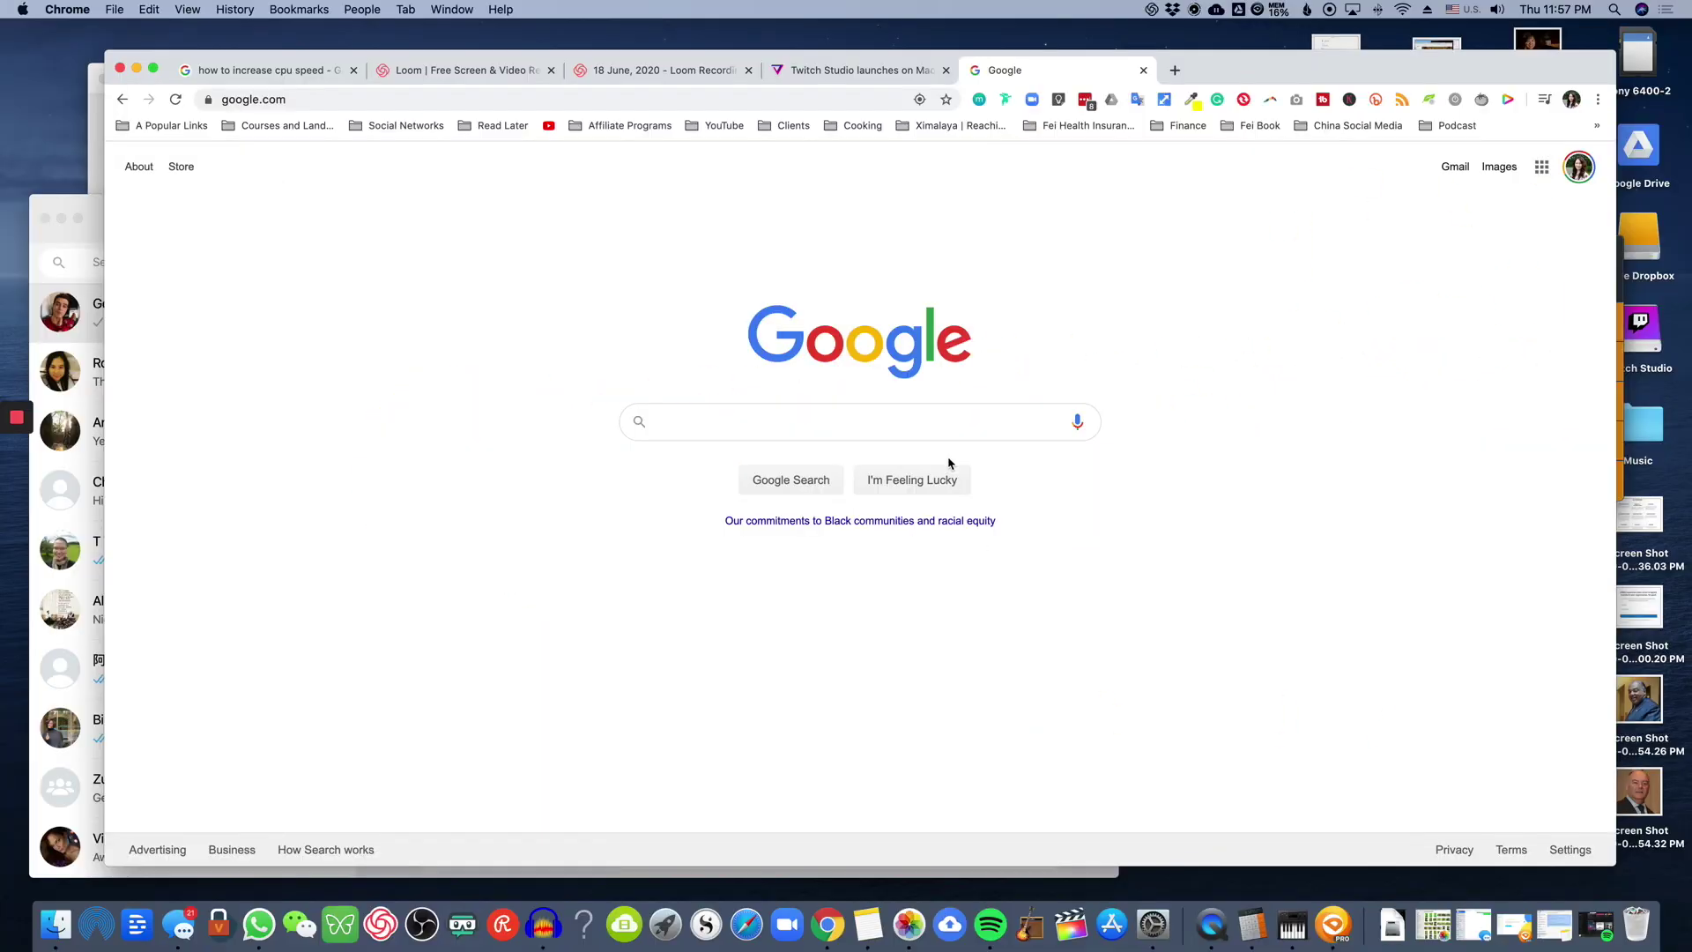
# Step: Search Google for 'twitch mac studio' using the autocomplete suggestion
pyautogui.click(952, 423)
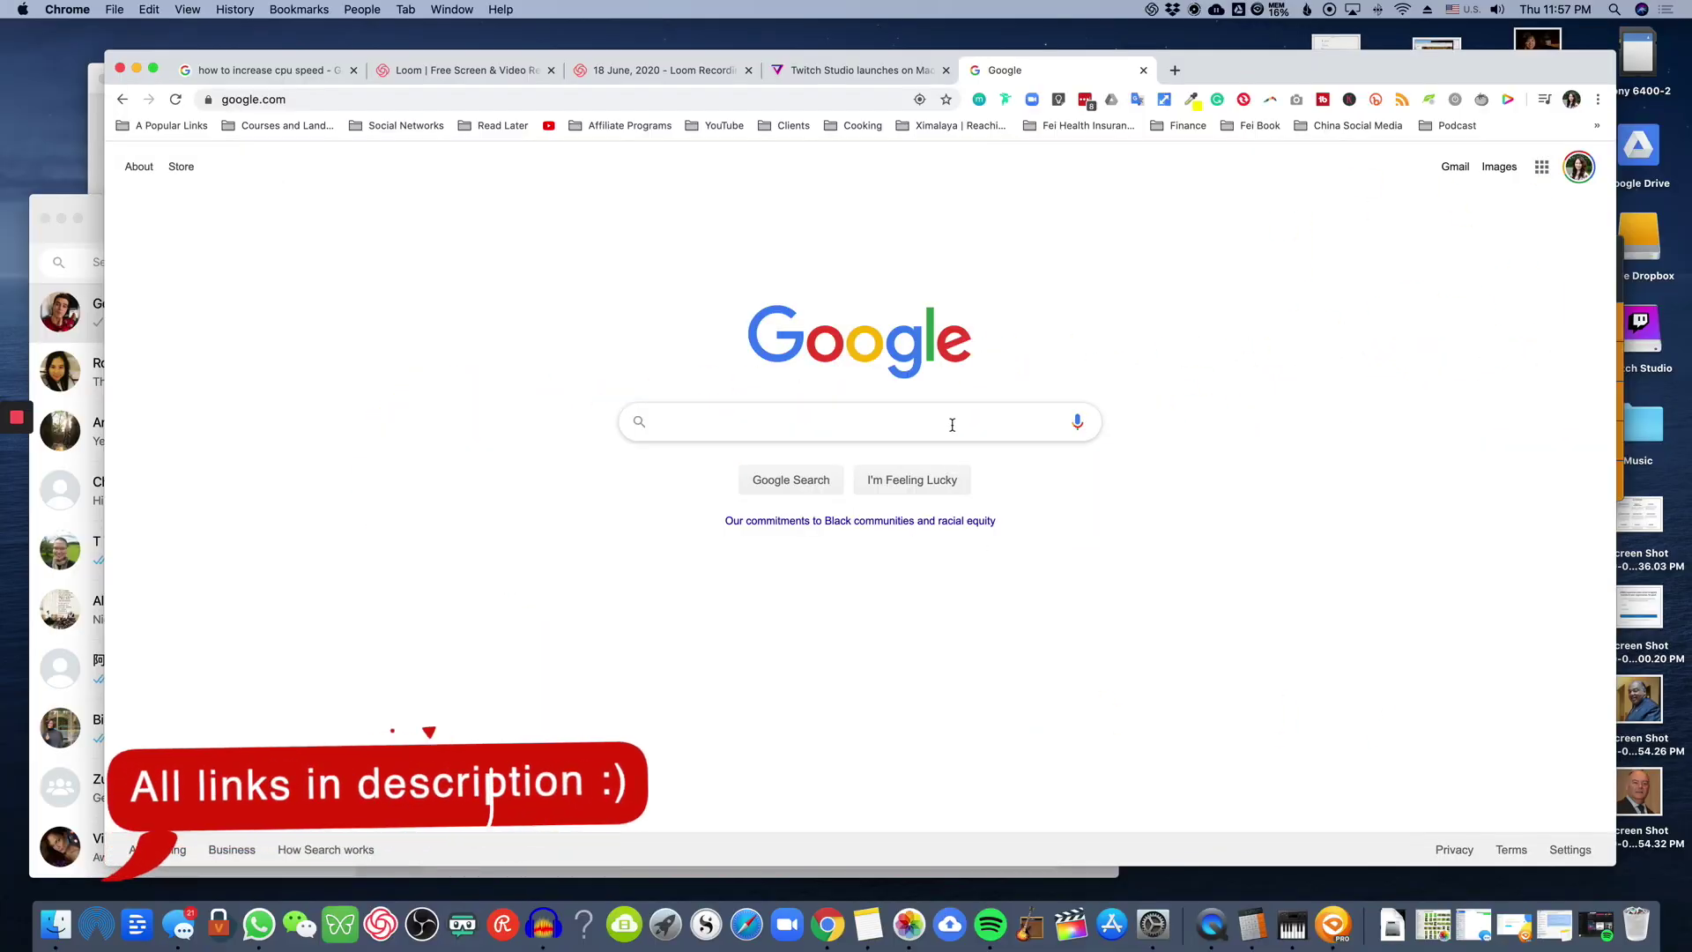
pyautogui.write('twitch')
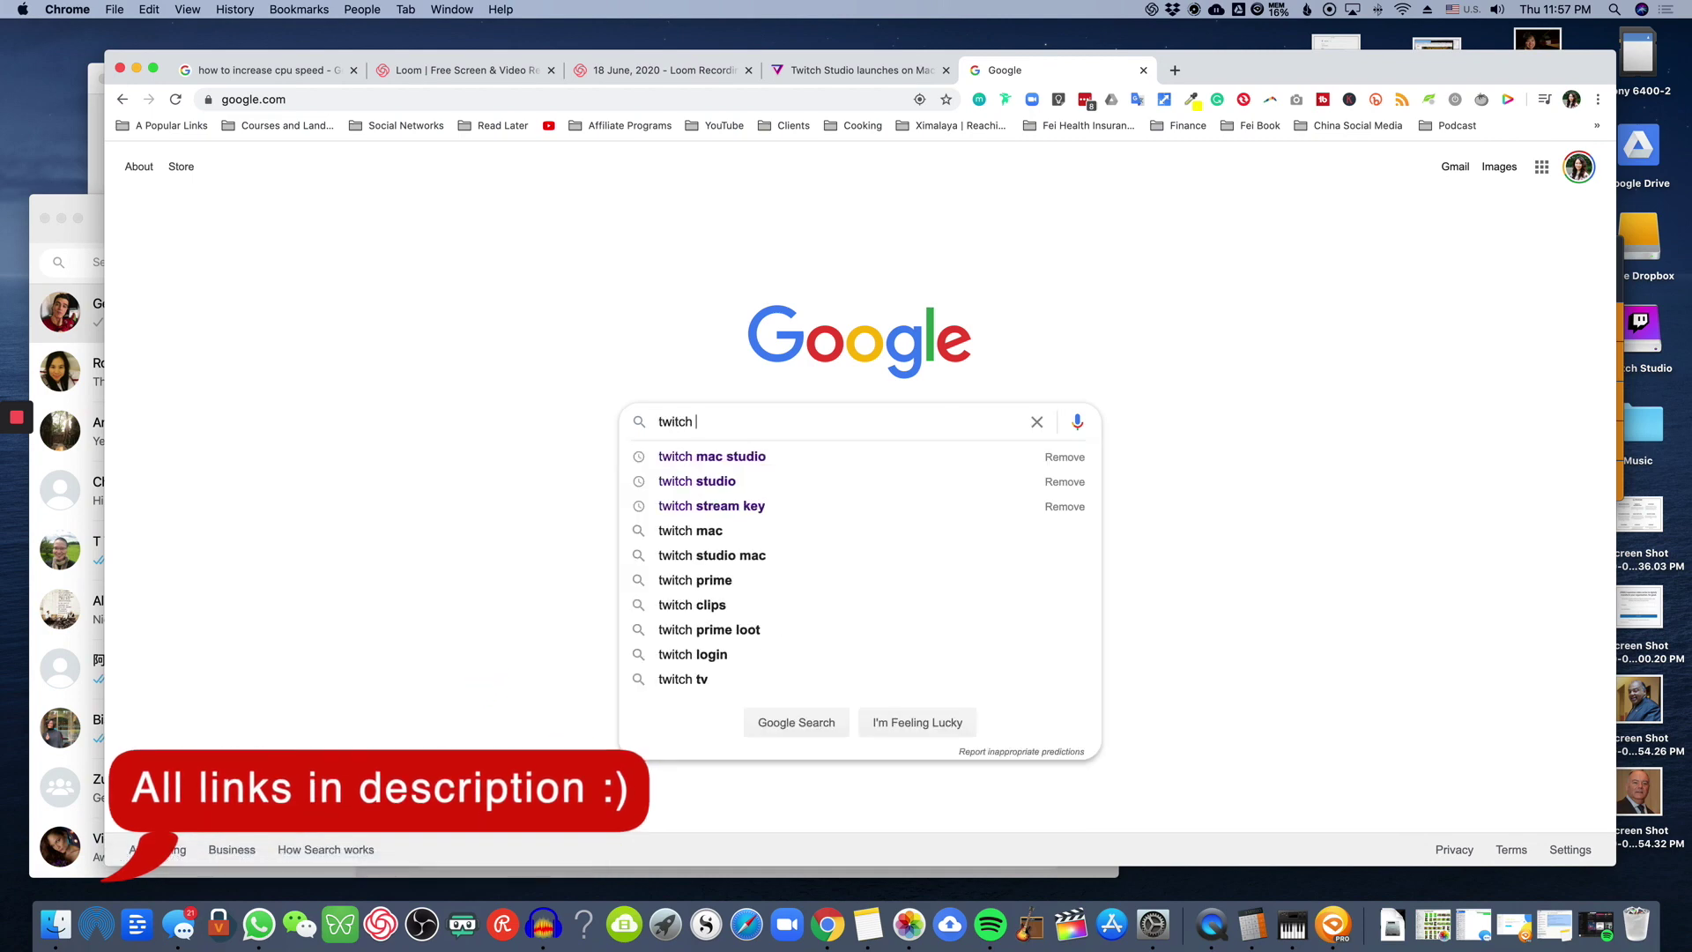
pyautogui.press('Down')
pyautogui.press('Return')
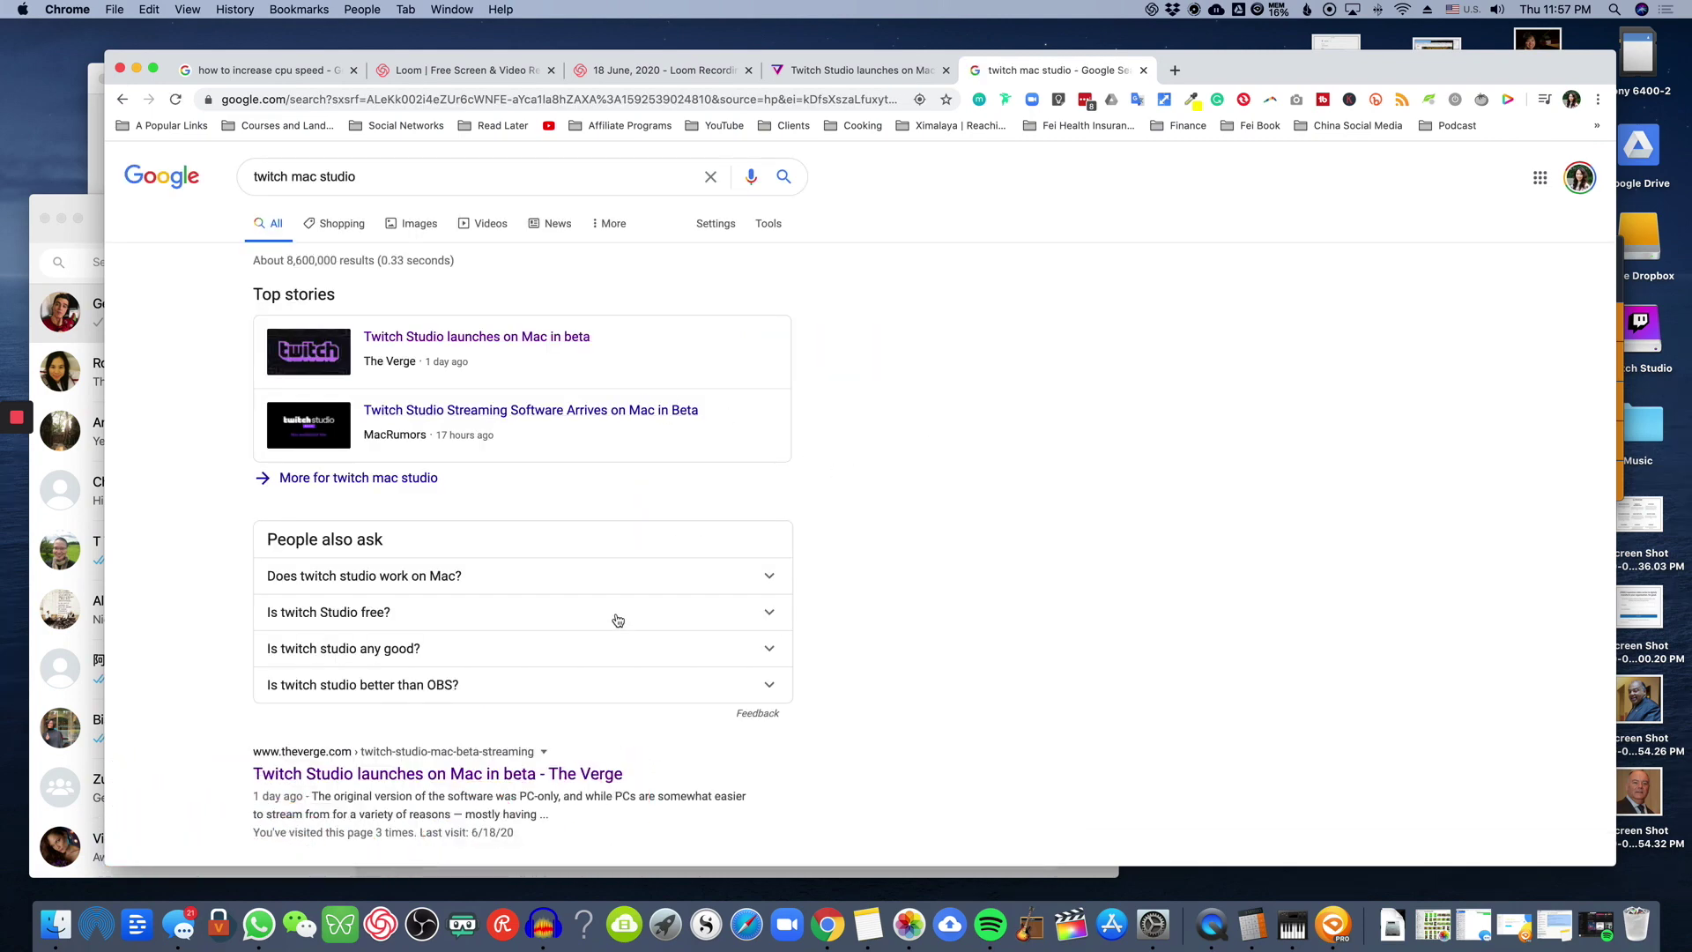
# Step: Open the 'Download Twitch Studio - Twitch' search result
pyautogui.scroll(-3, 510, 564)
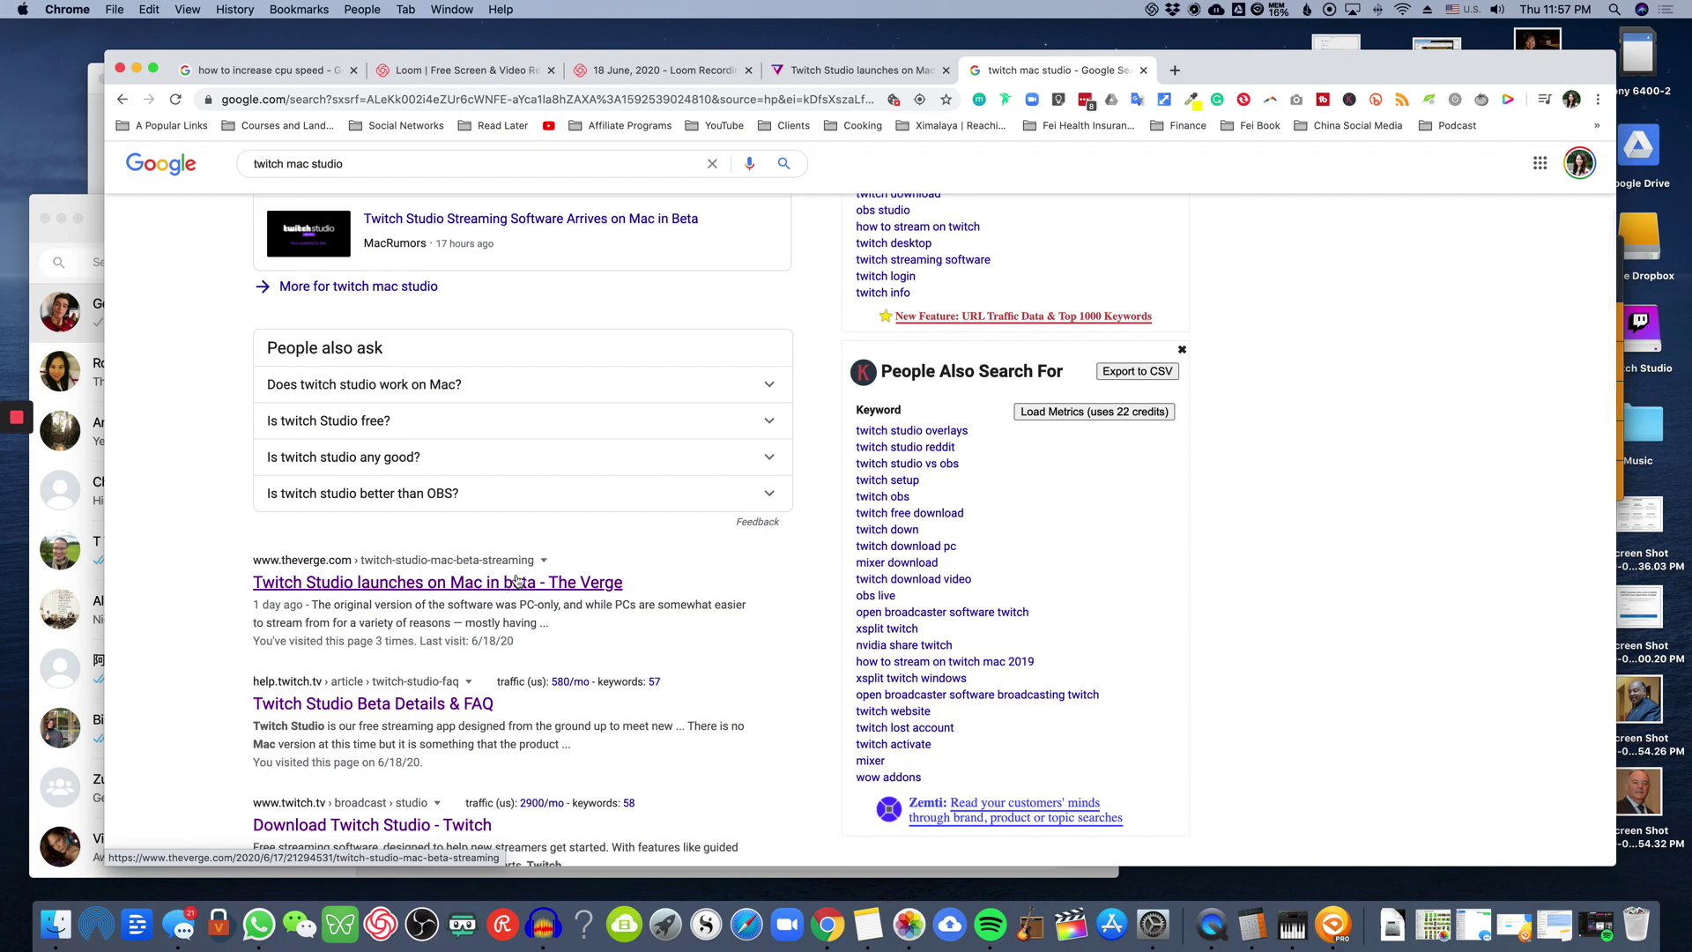
pyautogui.scroll(-1, 468, 767)
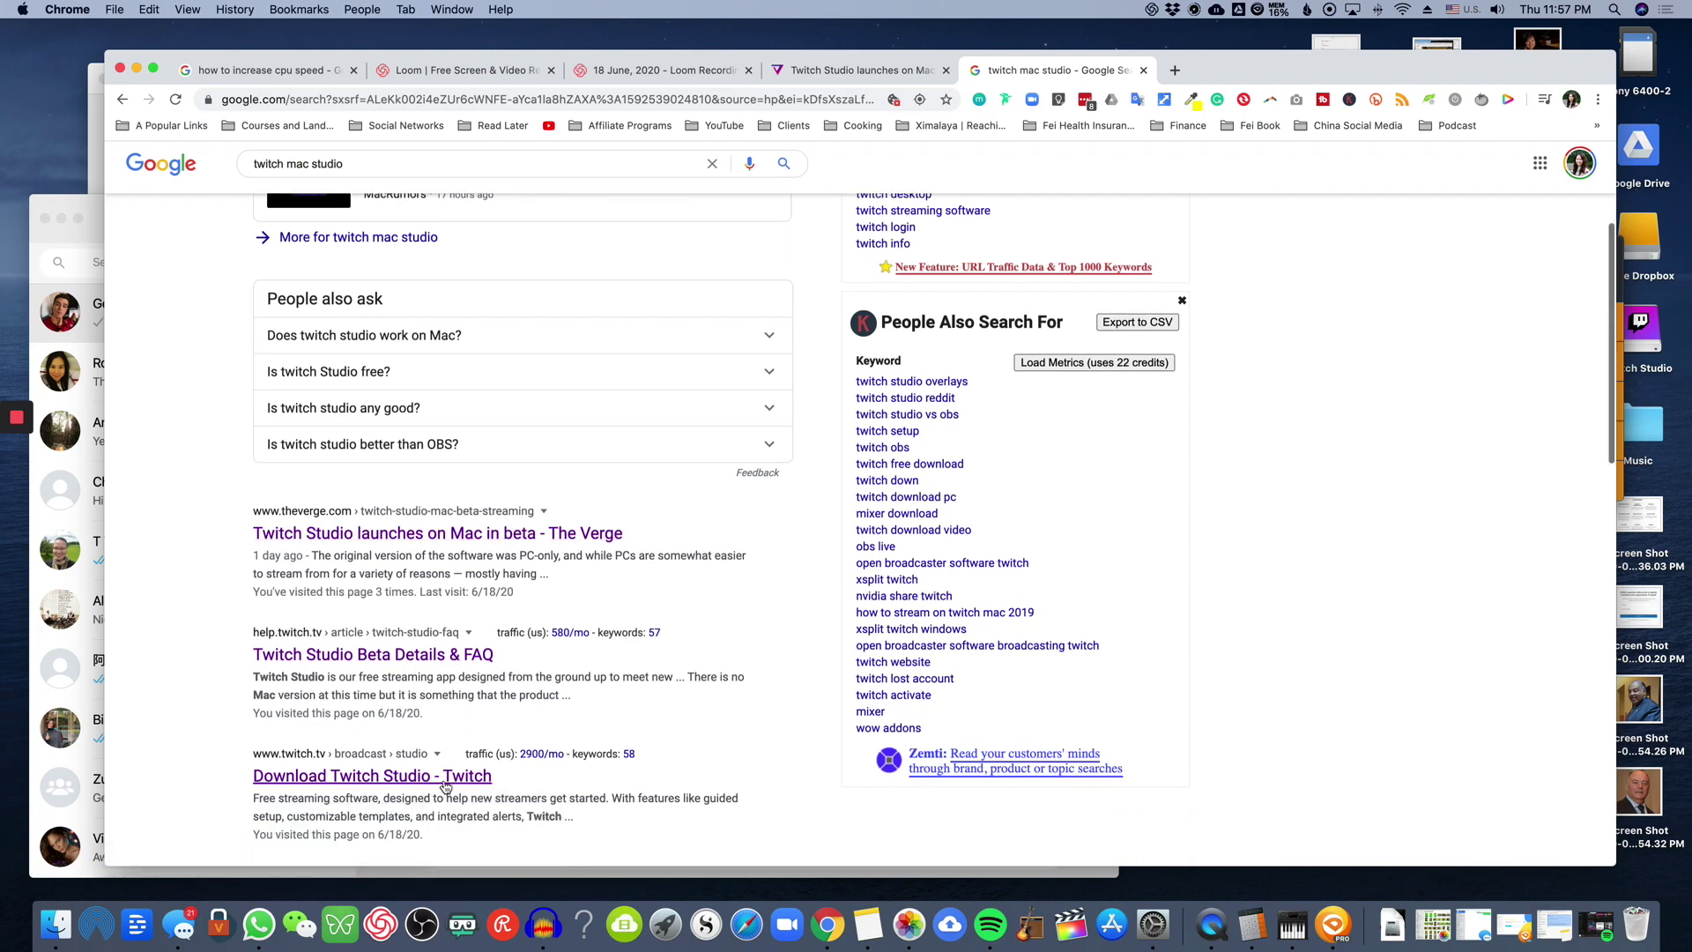
pyautogui.click(468, 775)
pyautogui.scroll(-3, 584, 597)
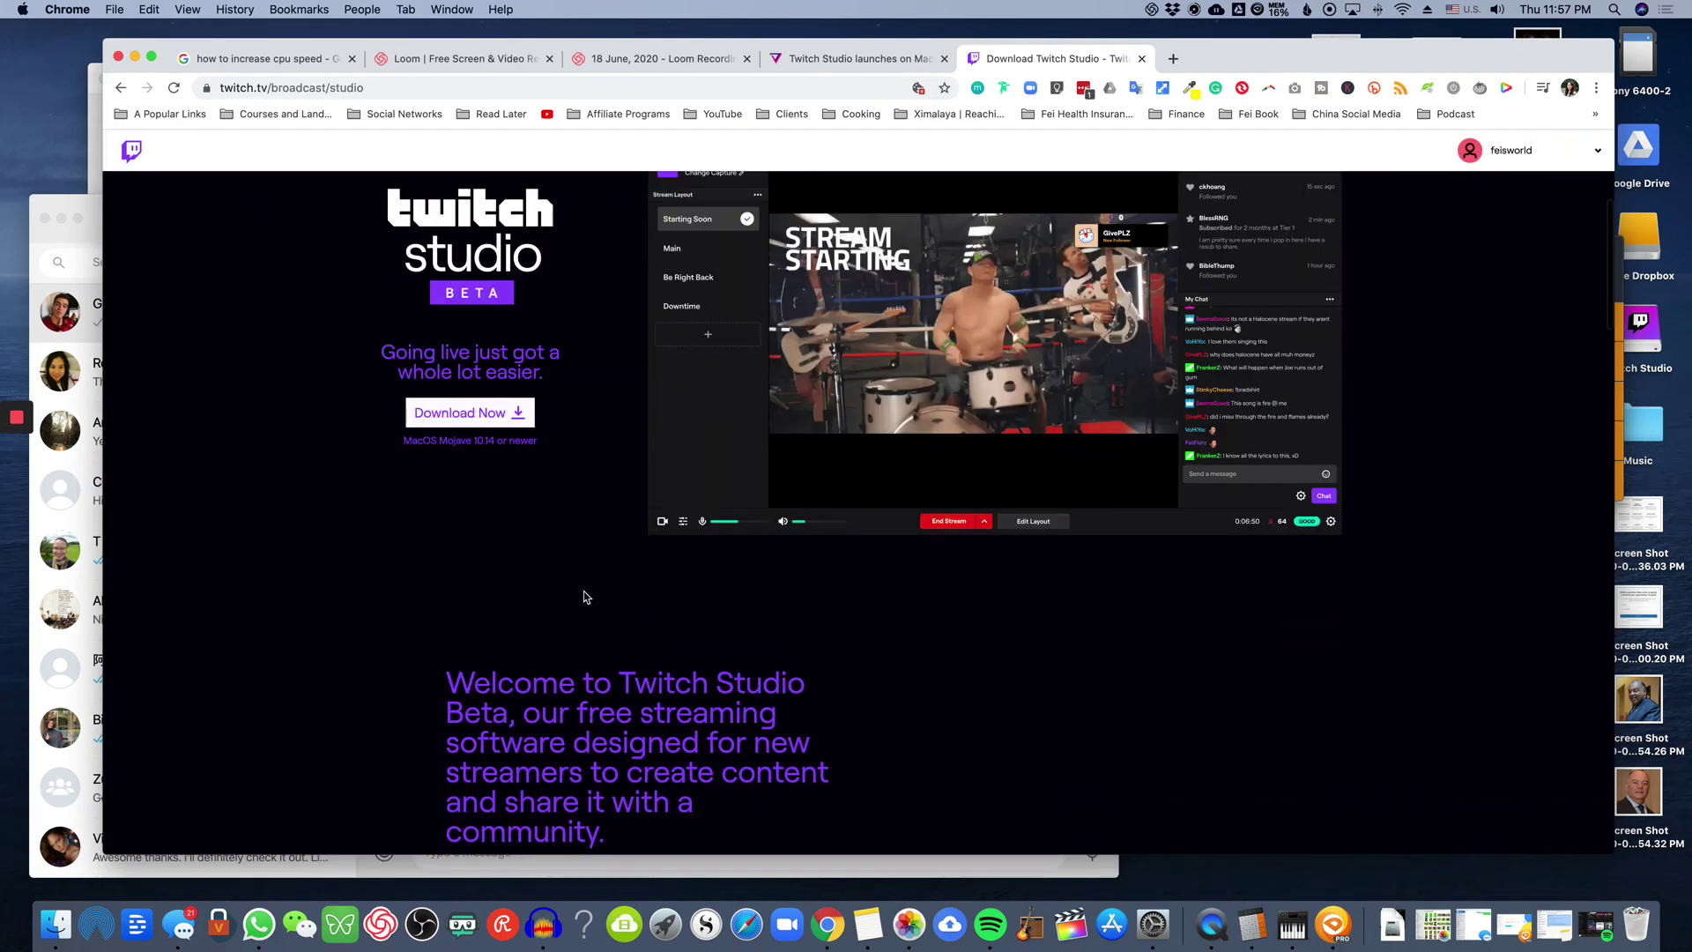
# Step: Download the Twitch Studio beta installer, open the .dmg, and scroll the feature overview
pyautogui.click(487, 412)
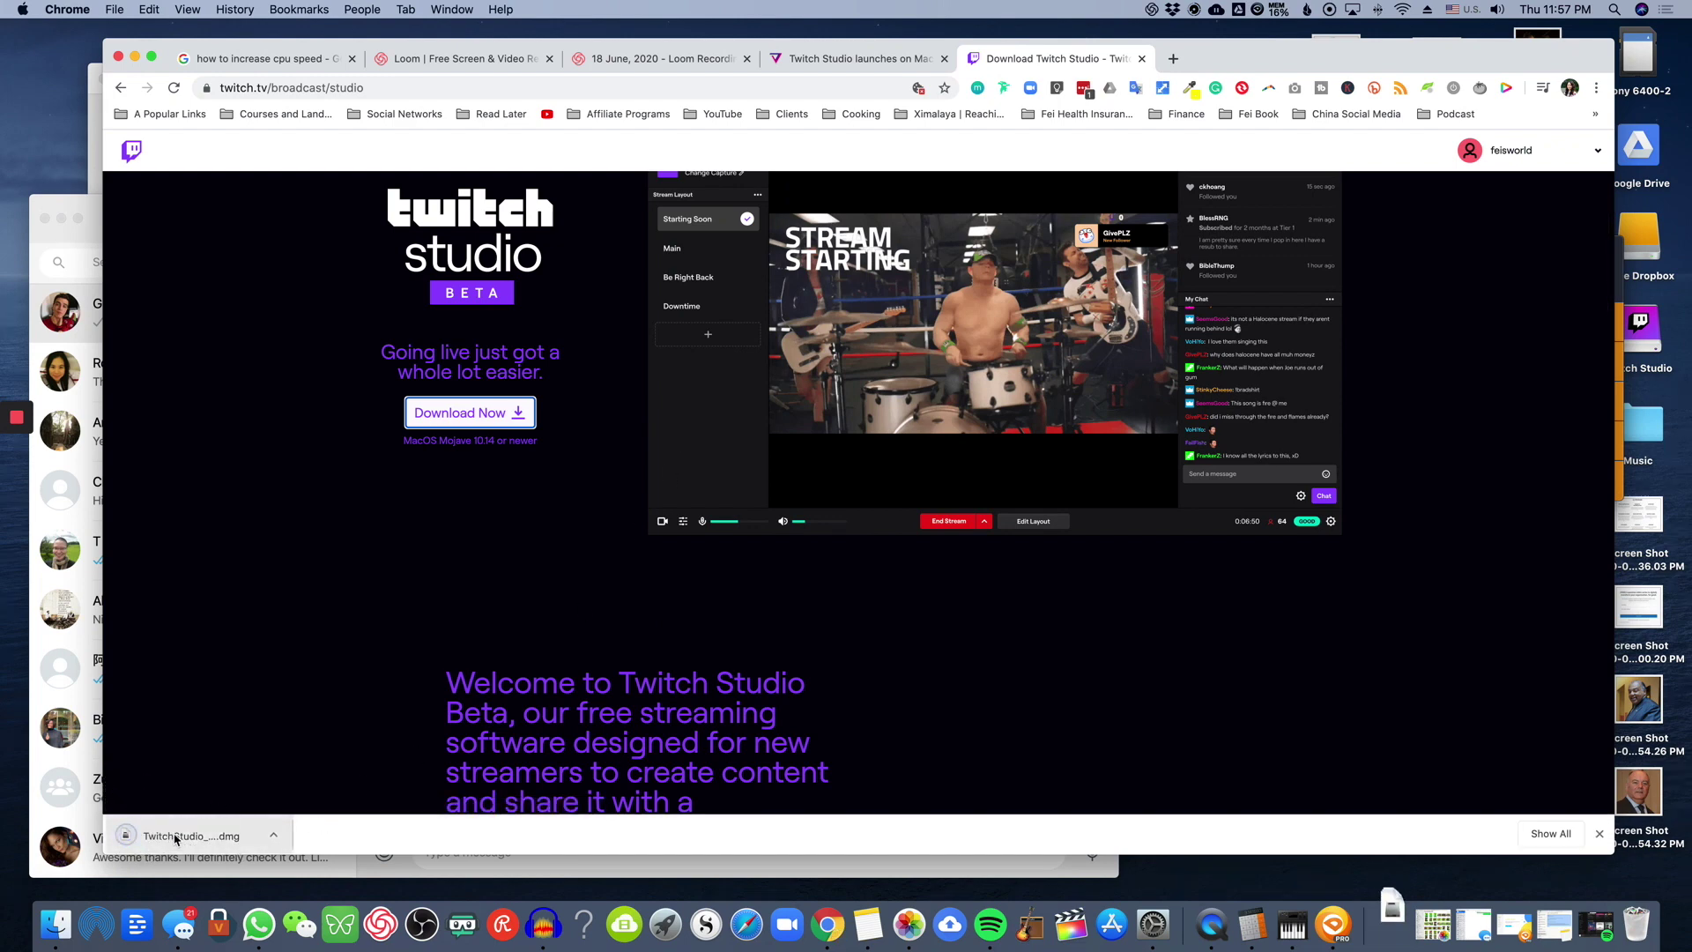
pyautogui.click(175, 839)
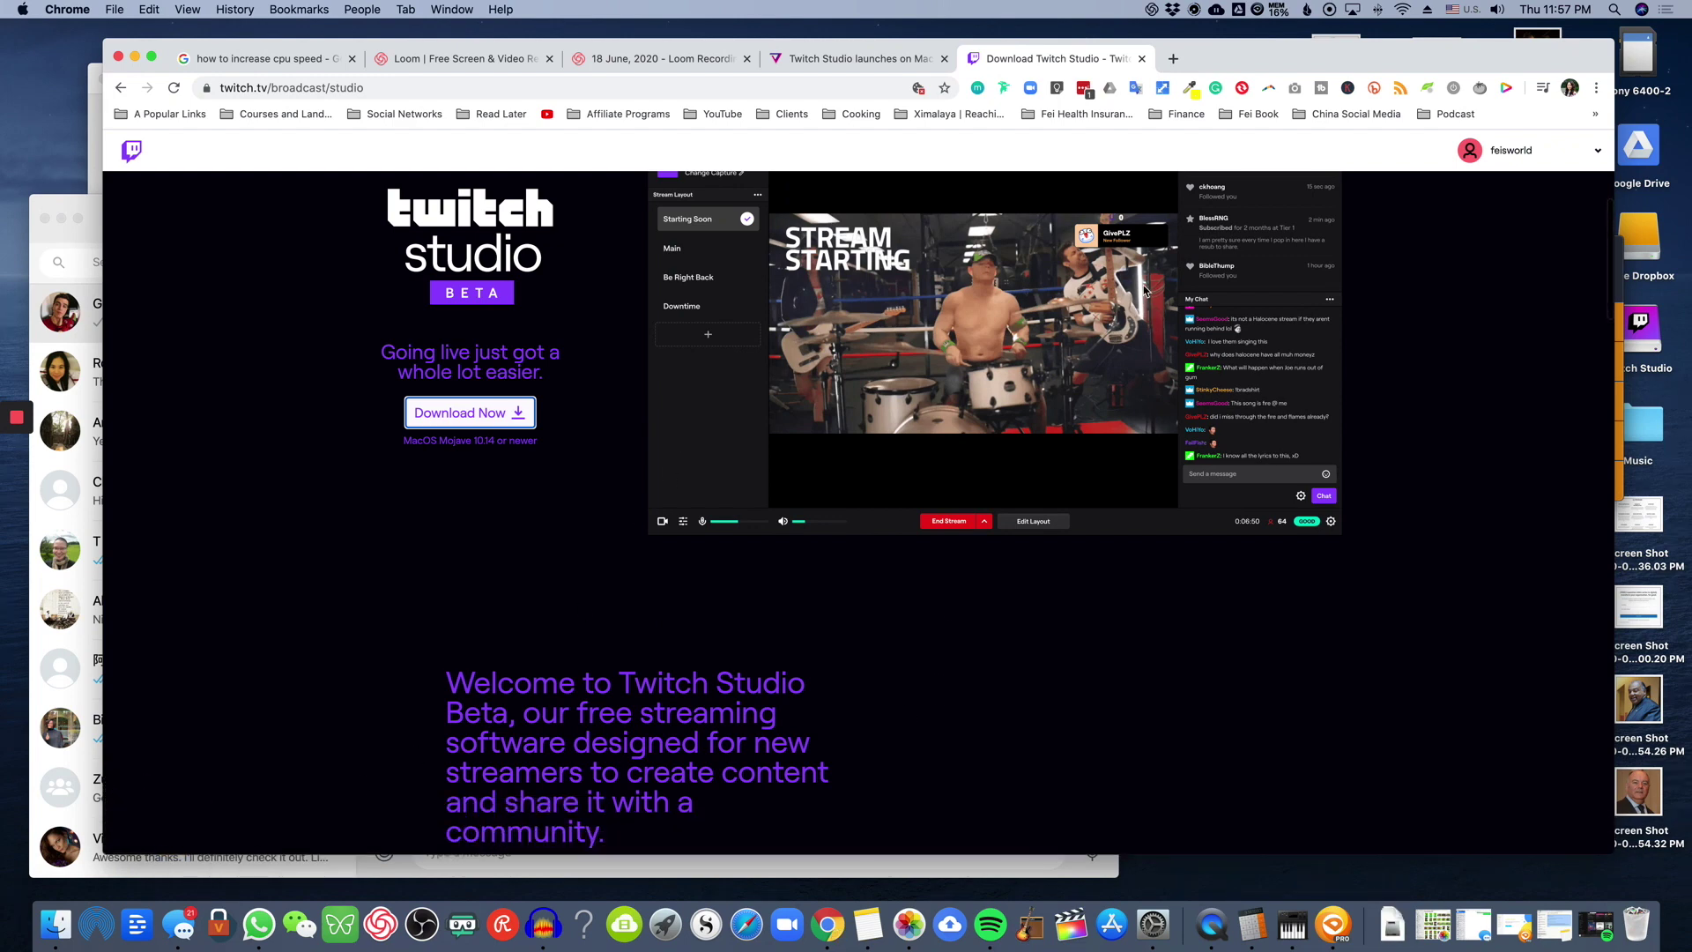
pyautogui.scroll(-5, 861, 615)
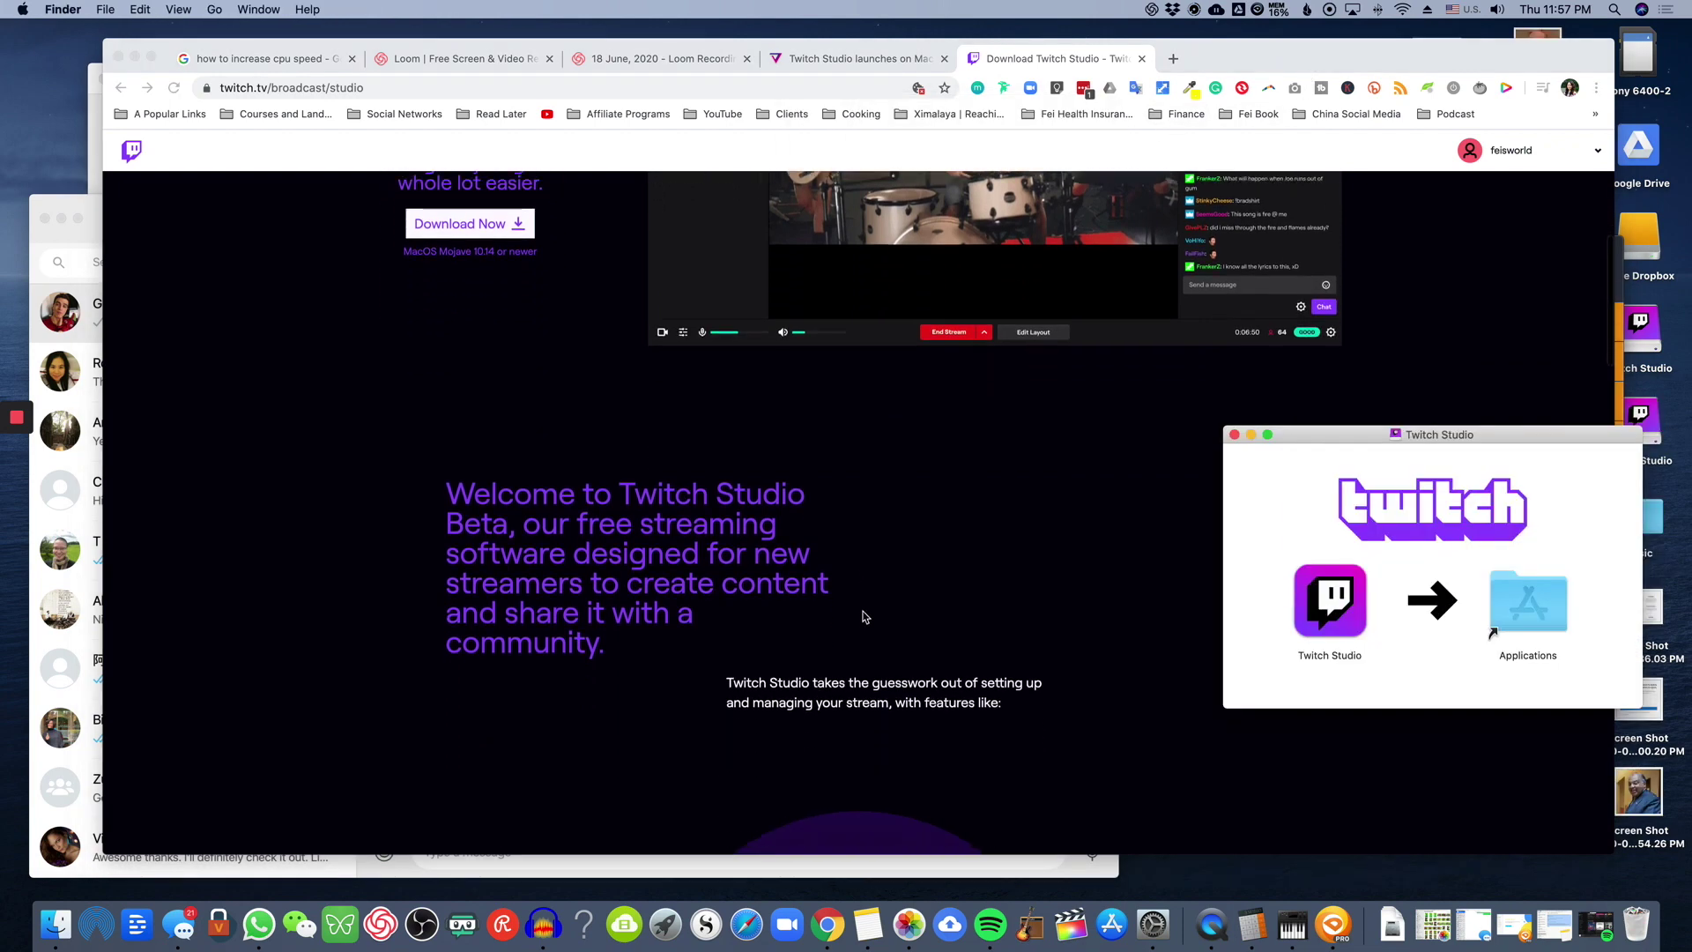
pyautogui.scroll(-10, 866, 612)
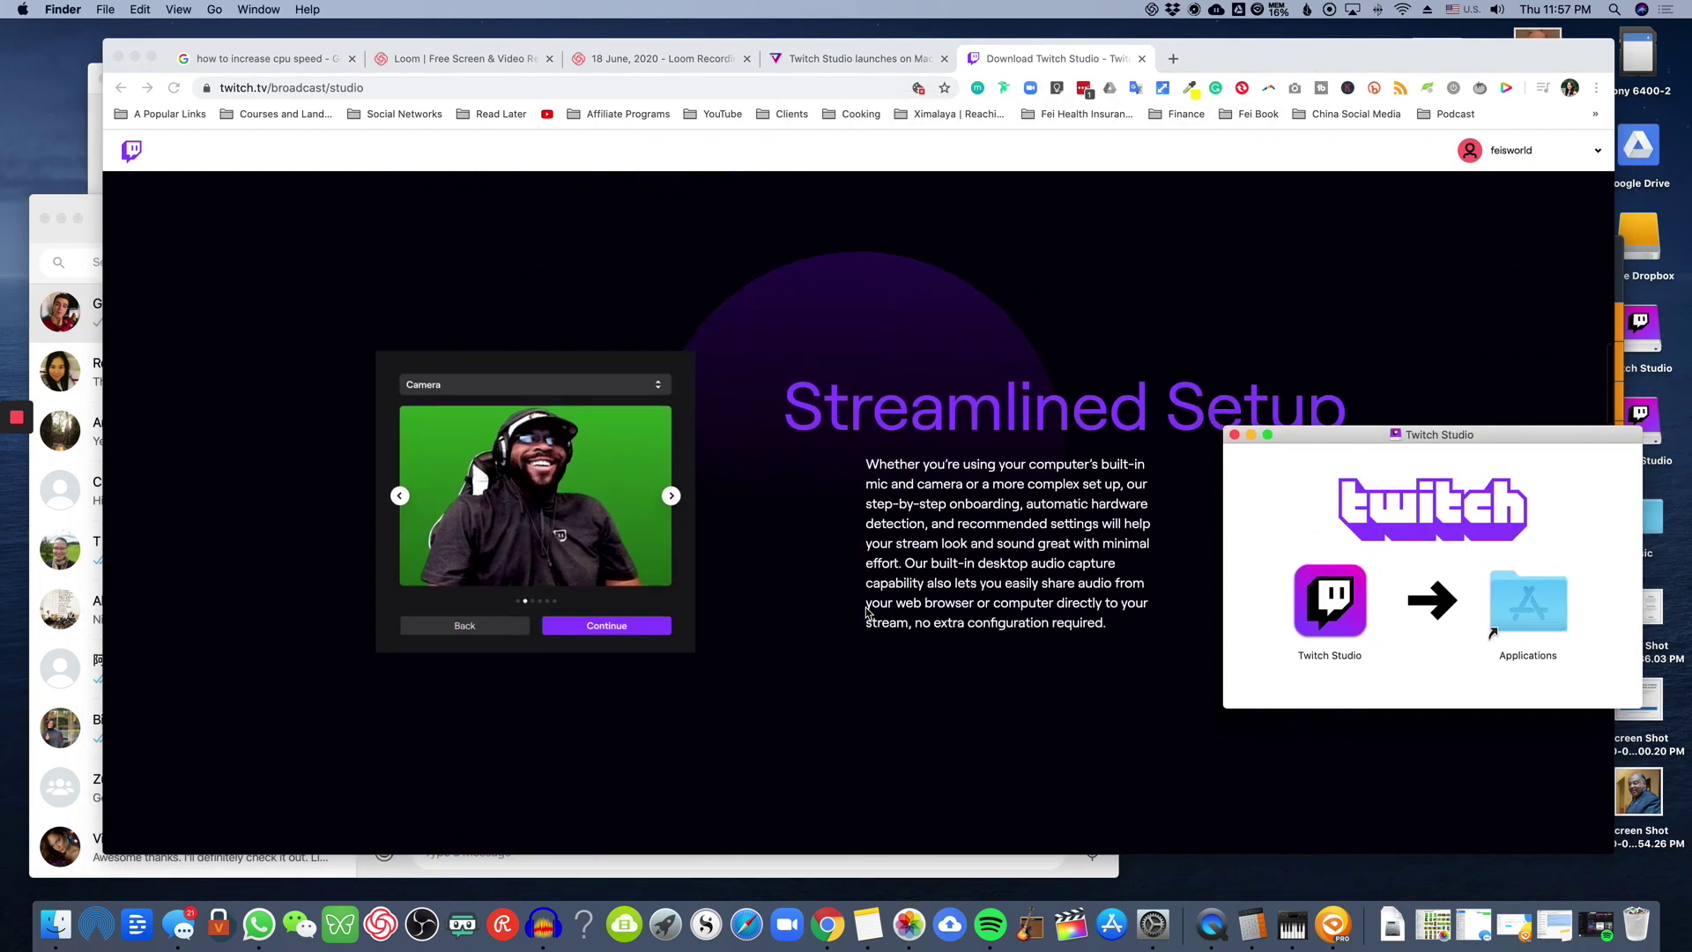
pyautogui.scroll(-6, 866, 613)
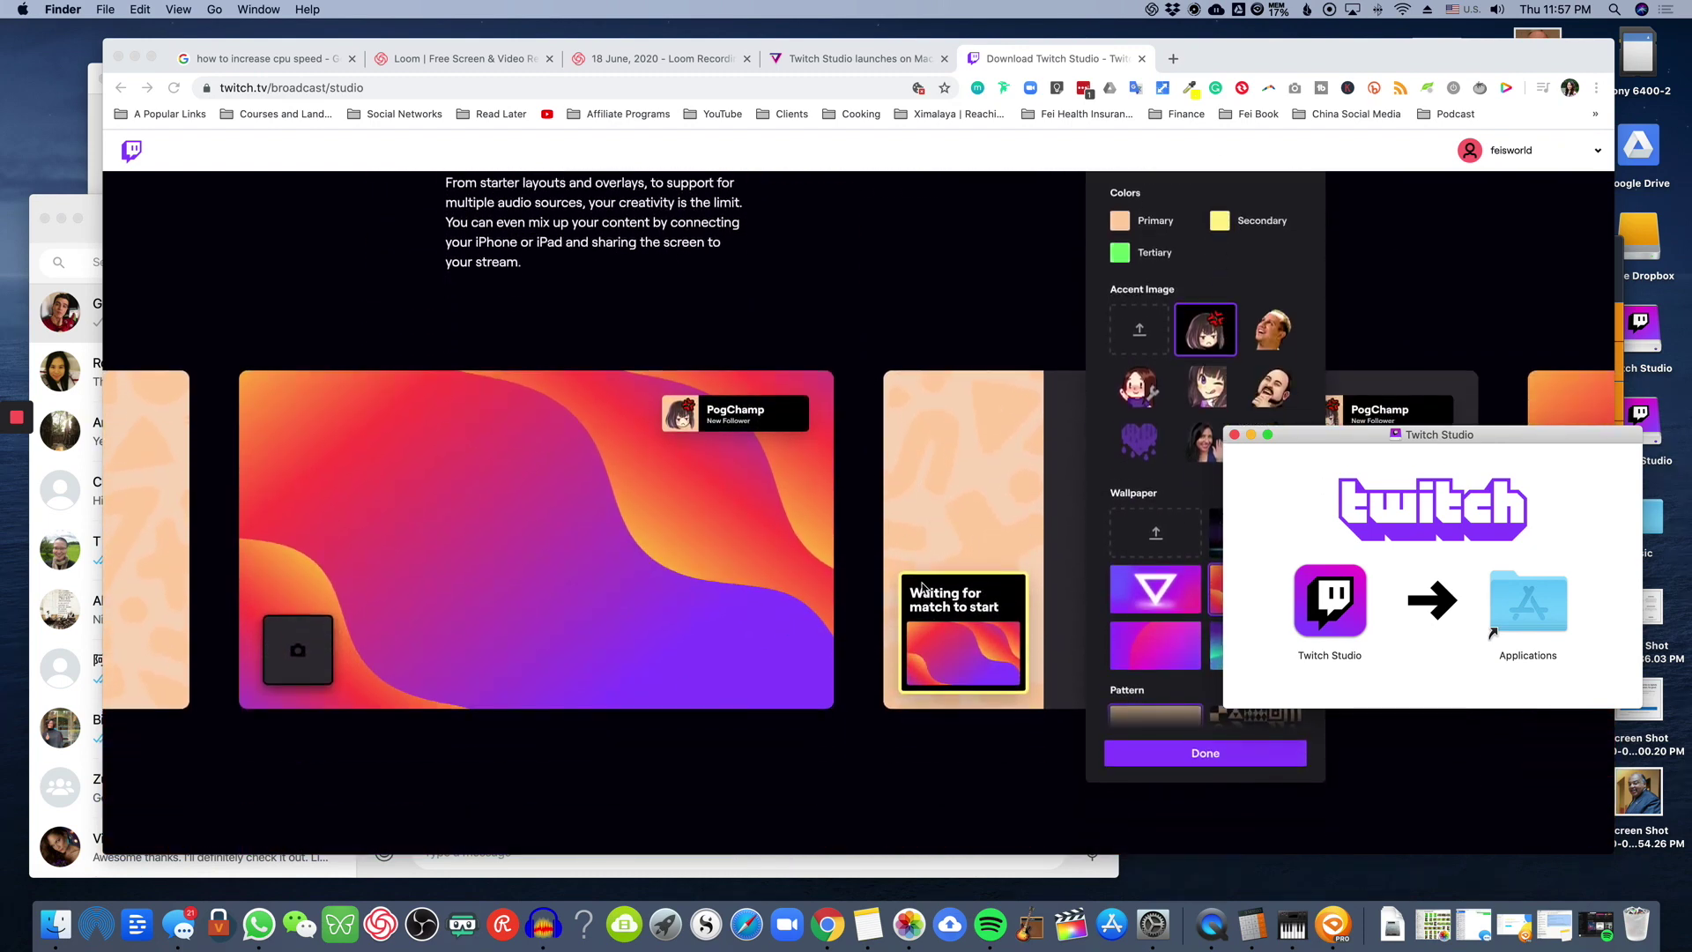
pyautogui.scroll(-1, 1077, 625)
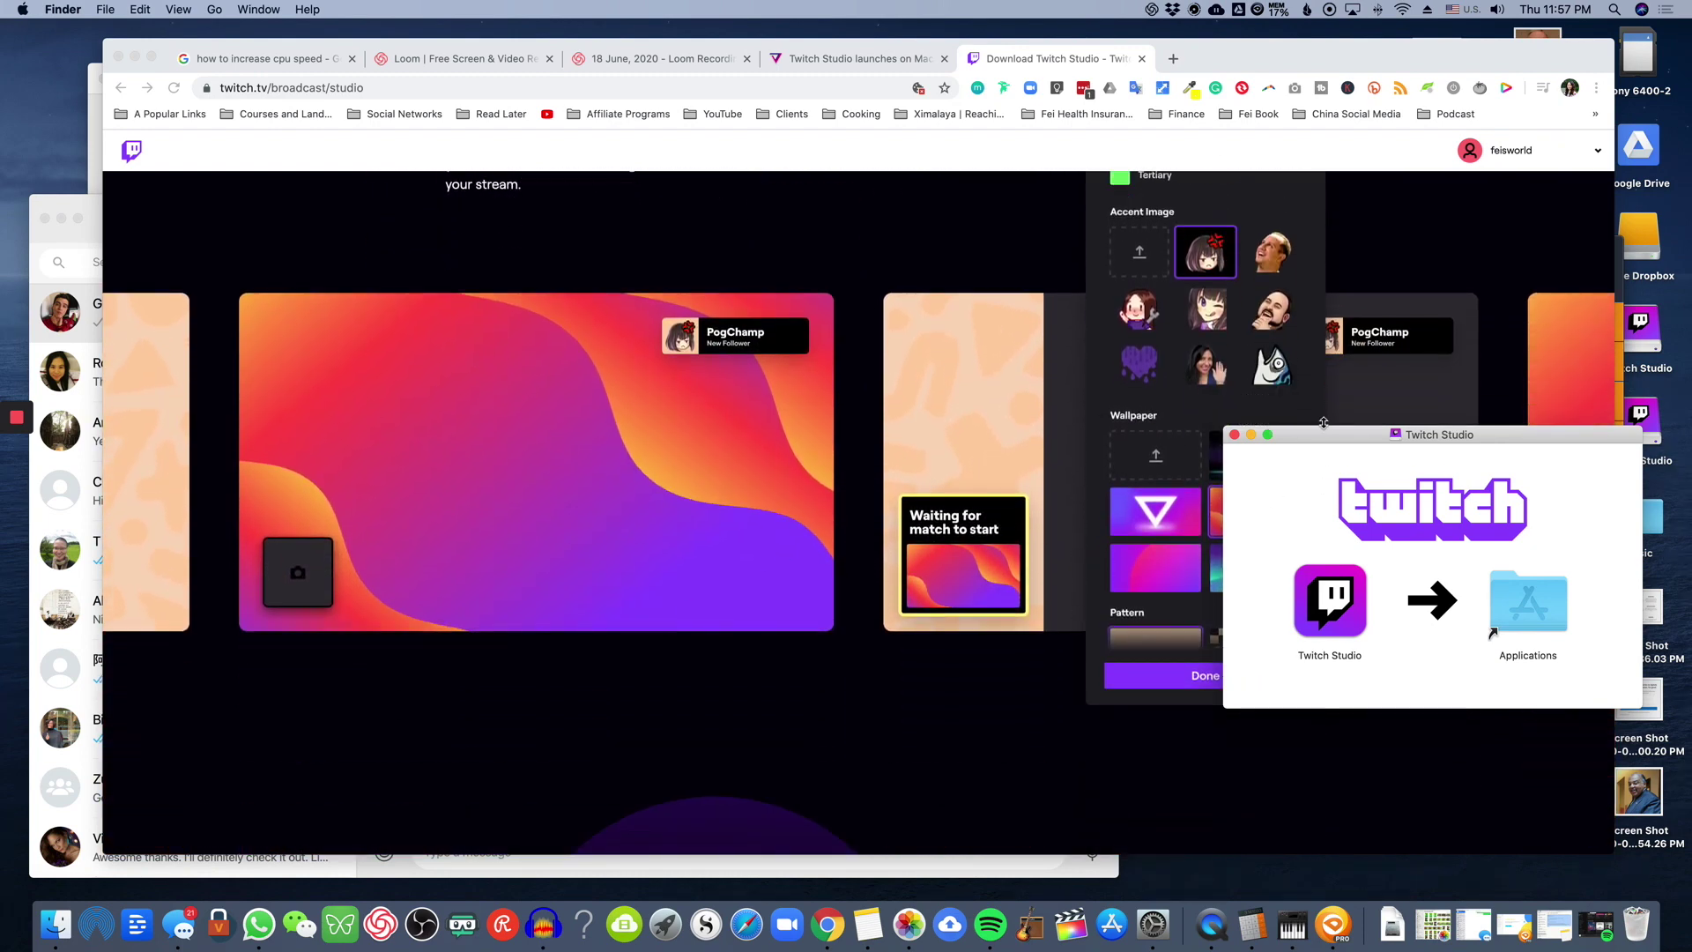
# Step: Move the installer window lower and bring the Twitch Studio web page back to front
pyautogui.moveTo(1337, 441); pyautogui.dragTo(1331, 636)
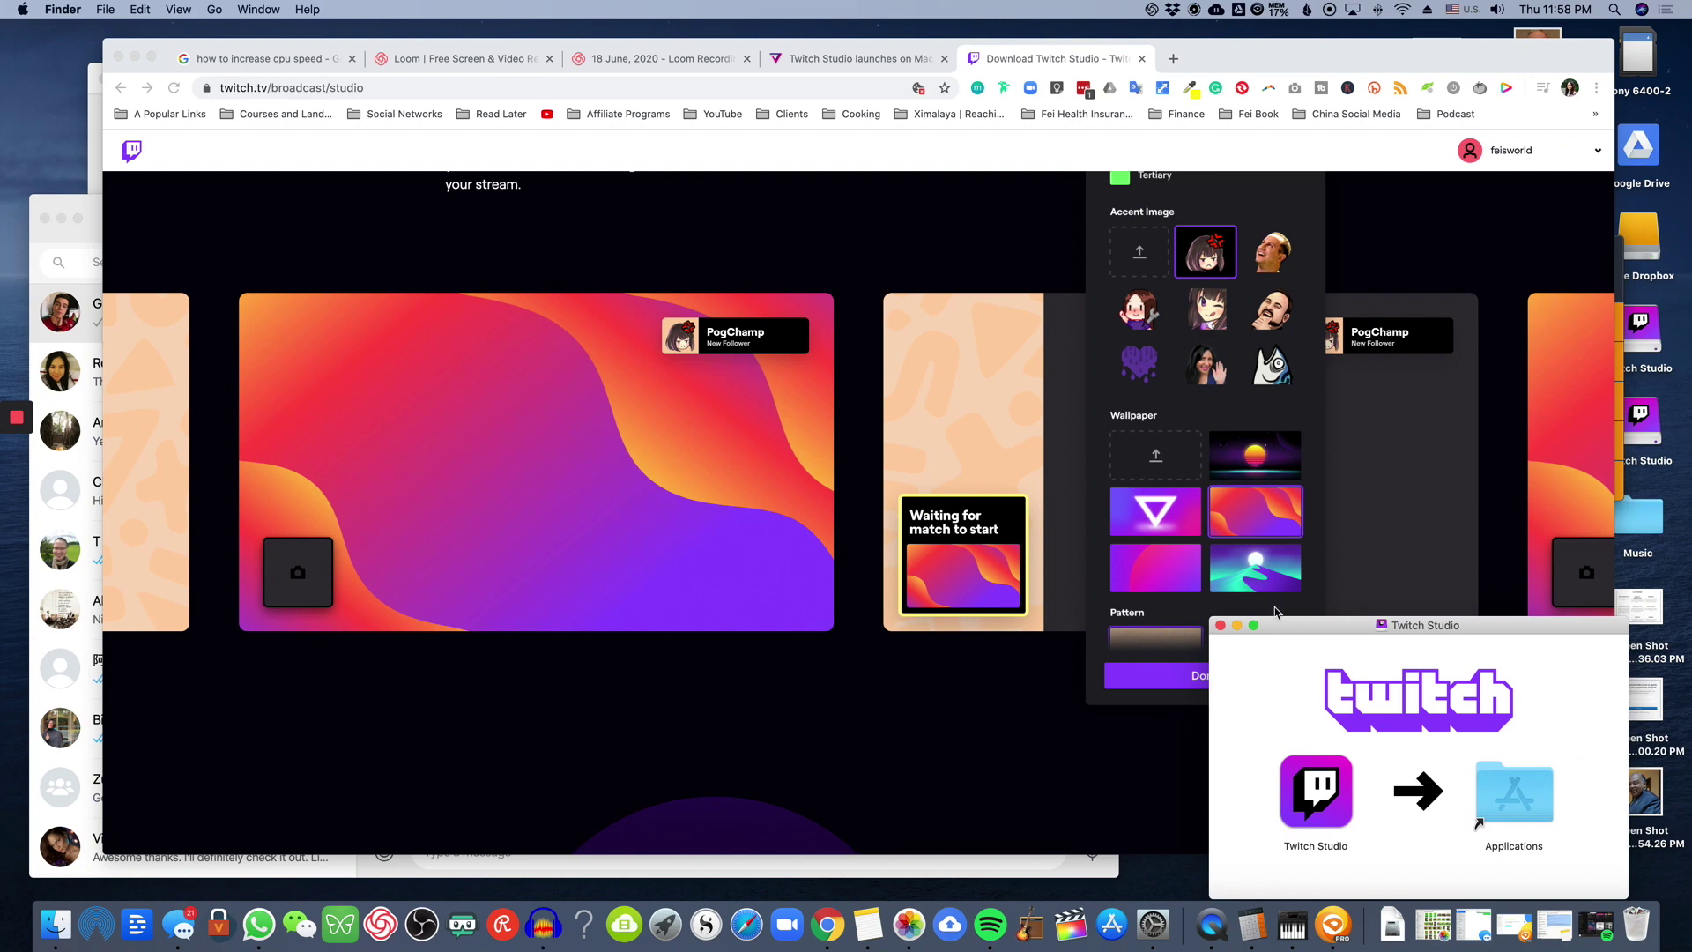
pyautogui.scroll(5, 1143, 411)
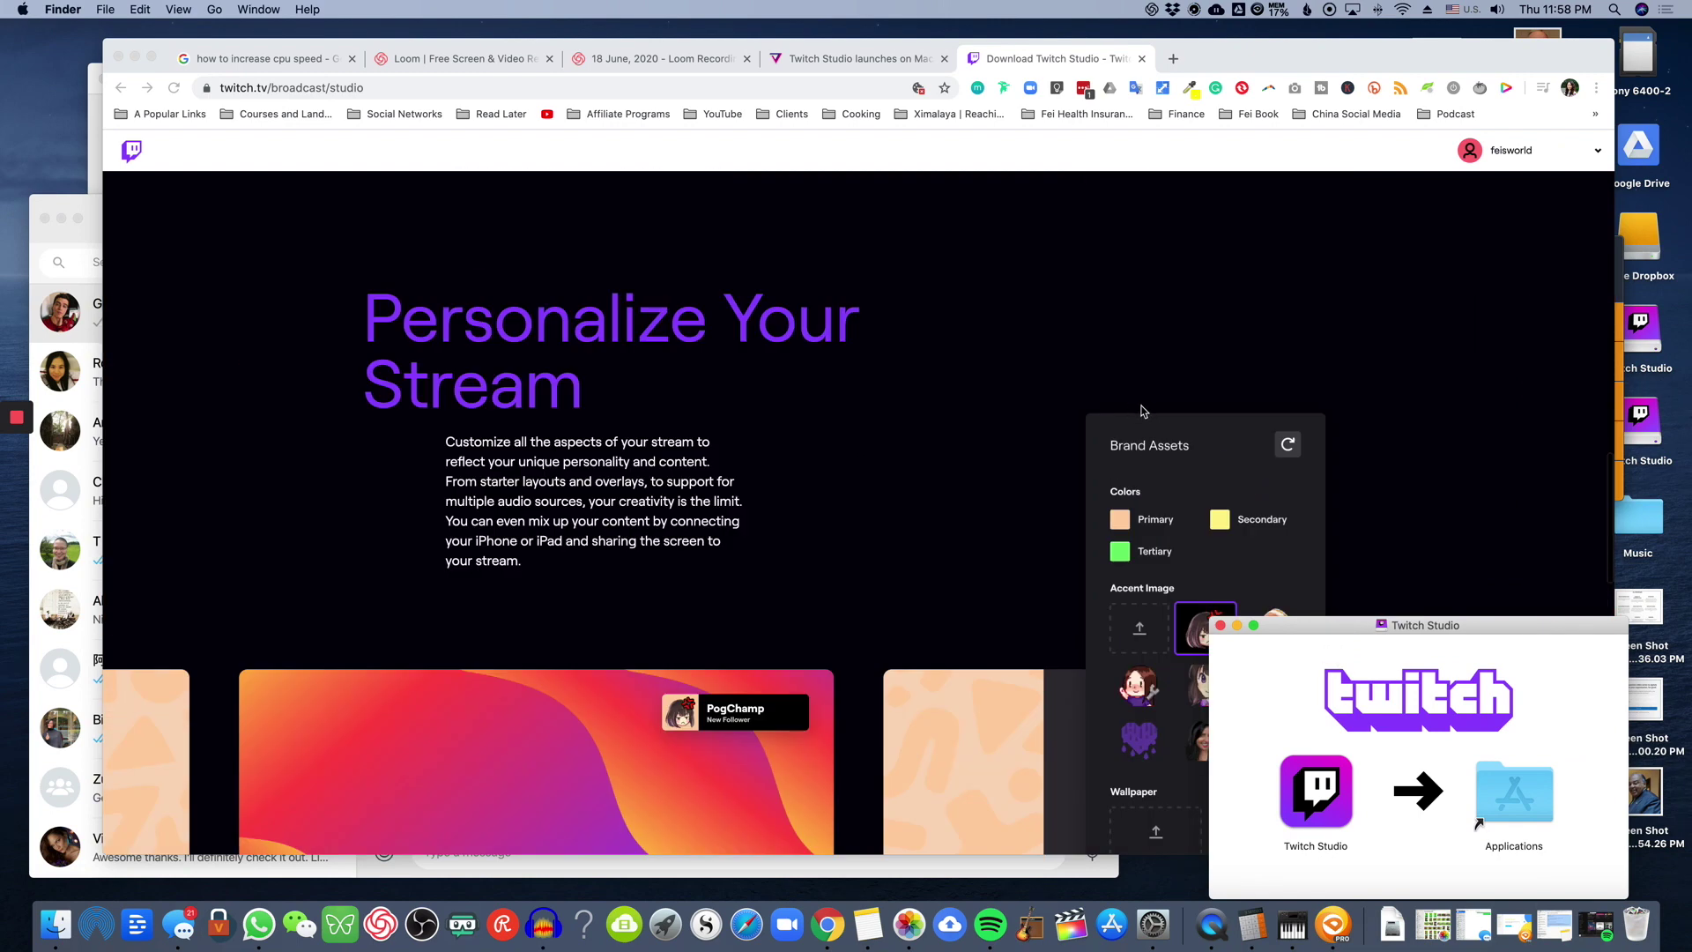
pyautogui.click(1322, 558)
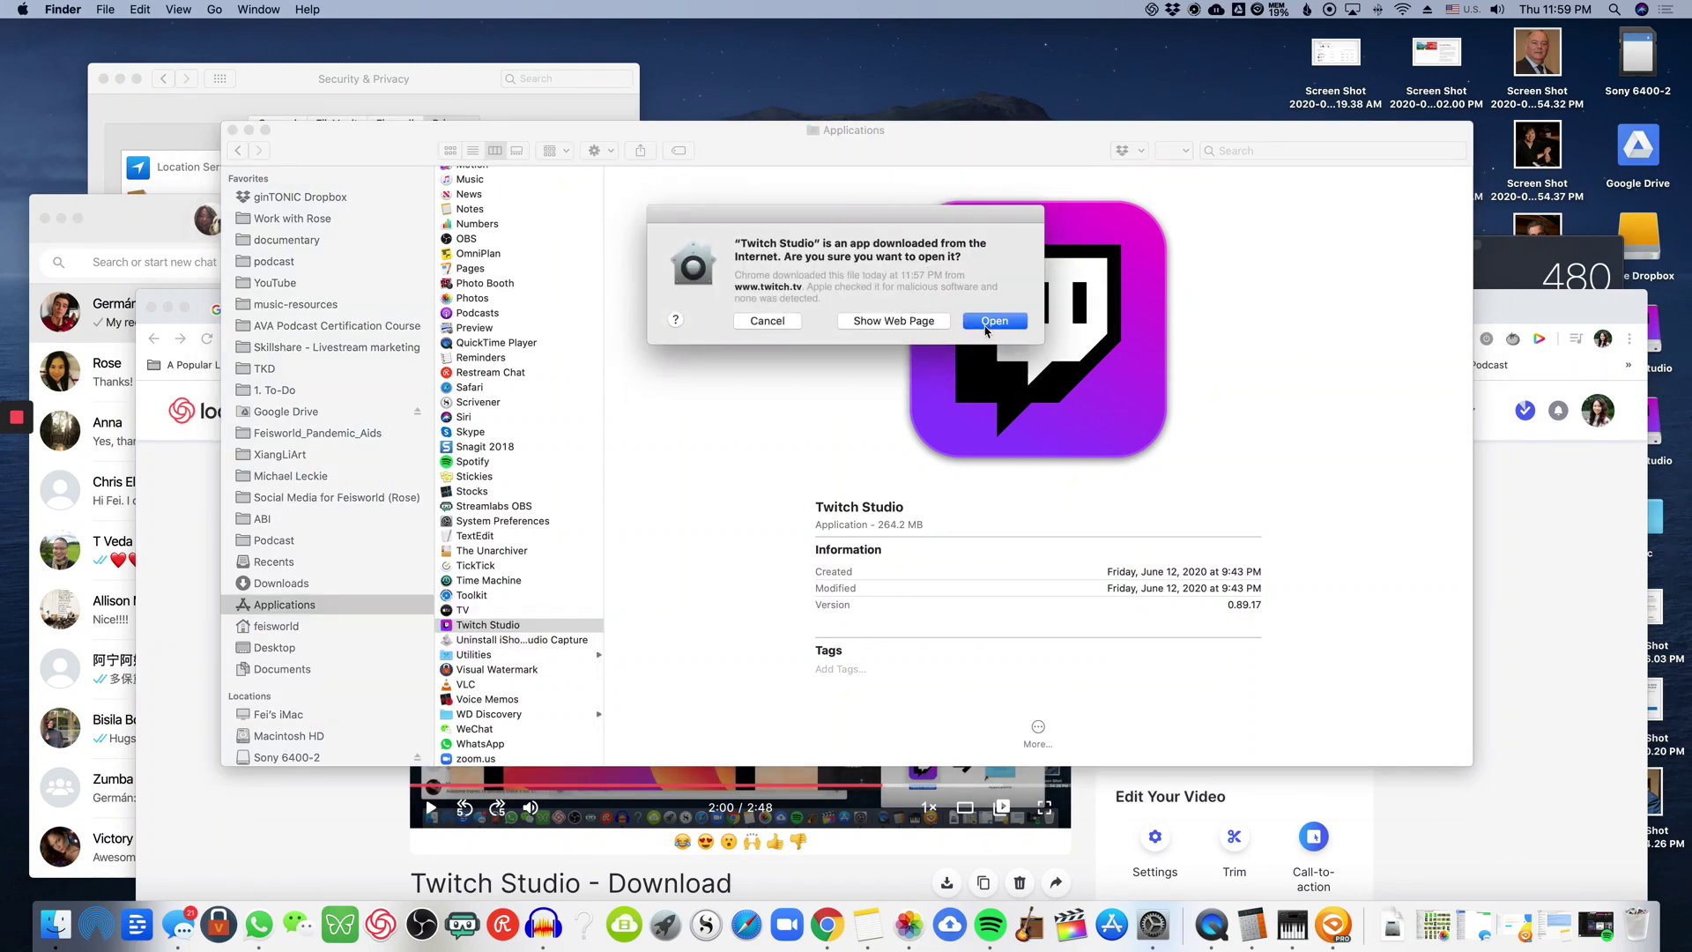
# Step: Confirm opening Twitch Studio, move its loading window aside, and bring Security & Privacy forward
pyautogui.click(993, 323)
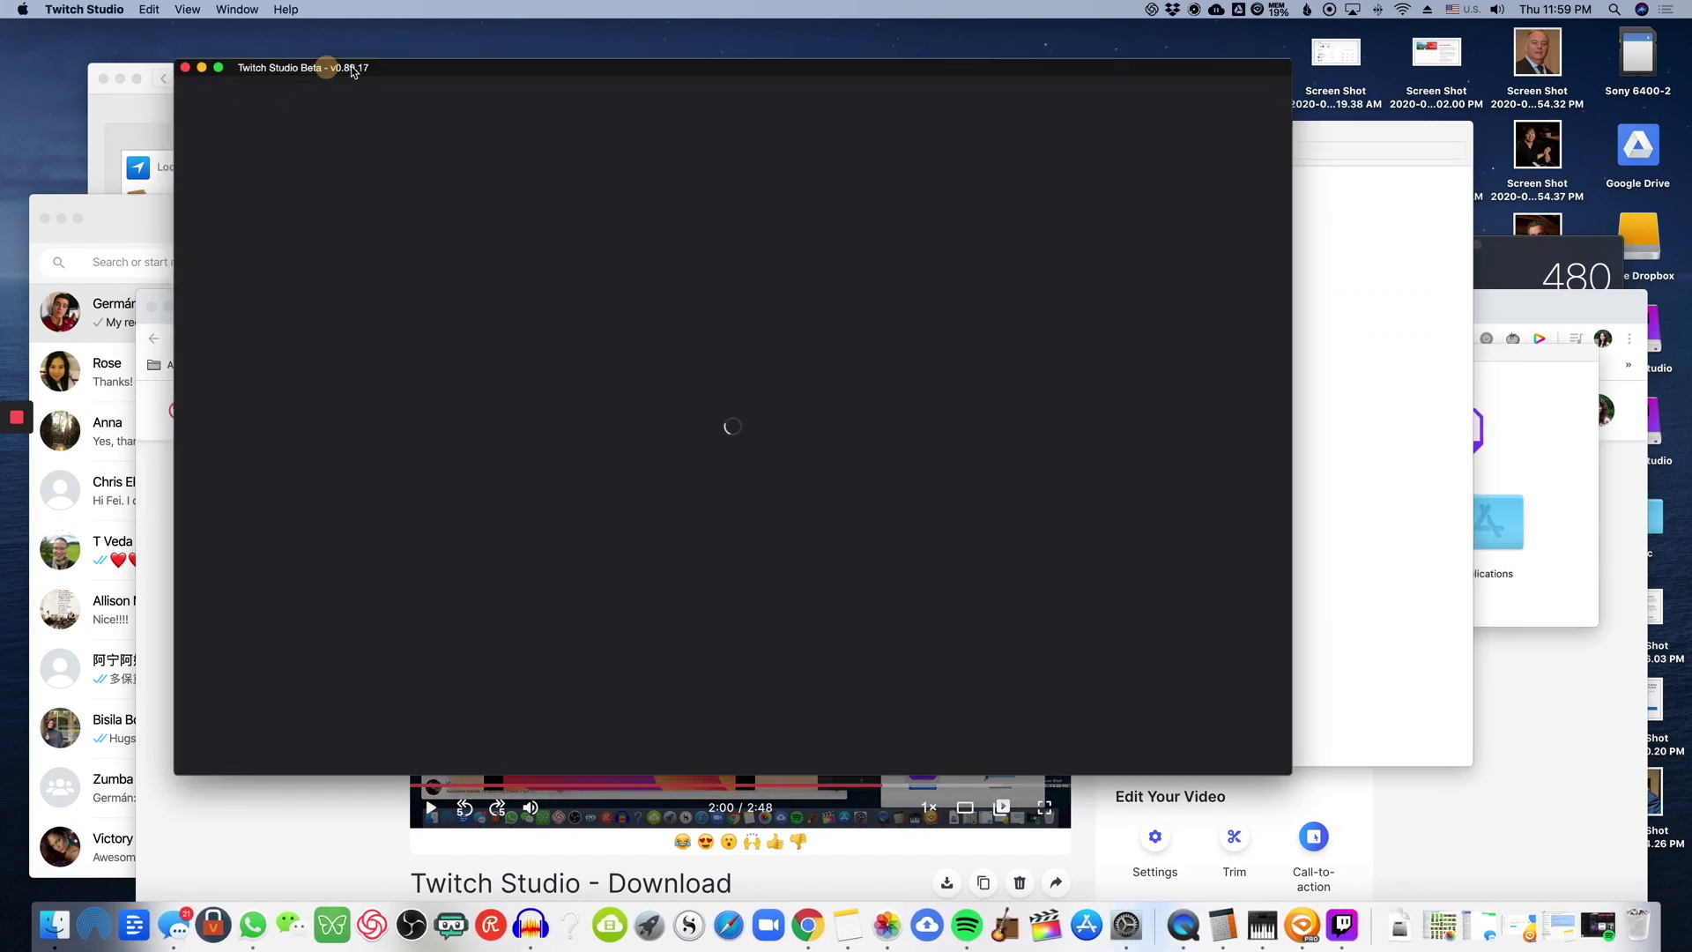
pyautogui.moveTo(325, 69); pyautogui.dragTo(577, 141)
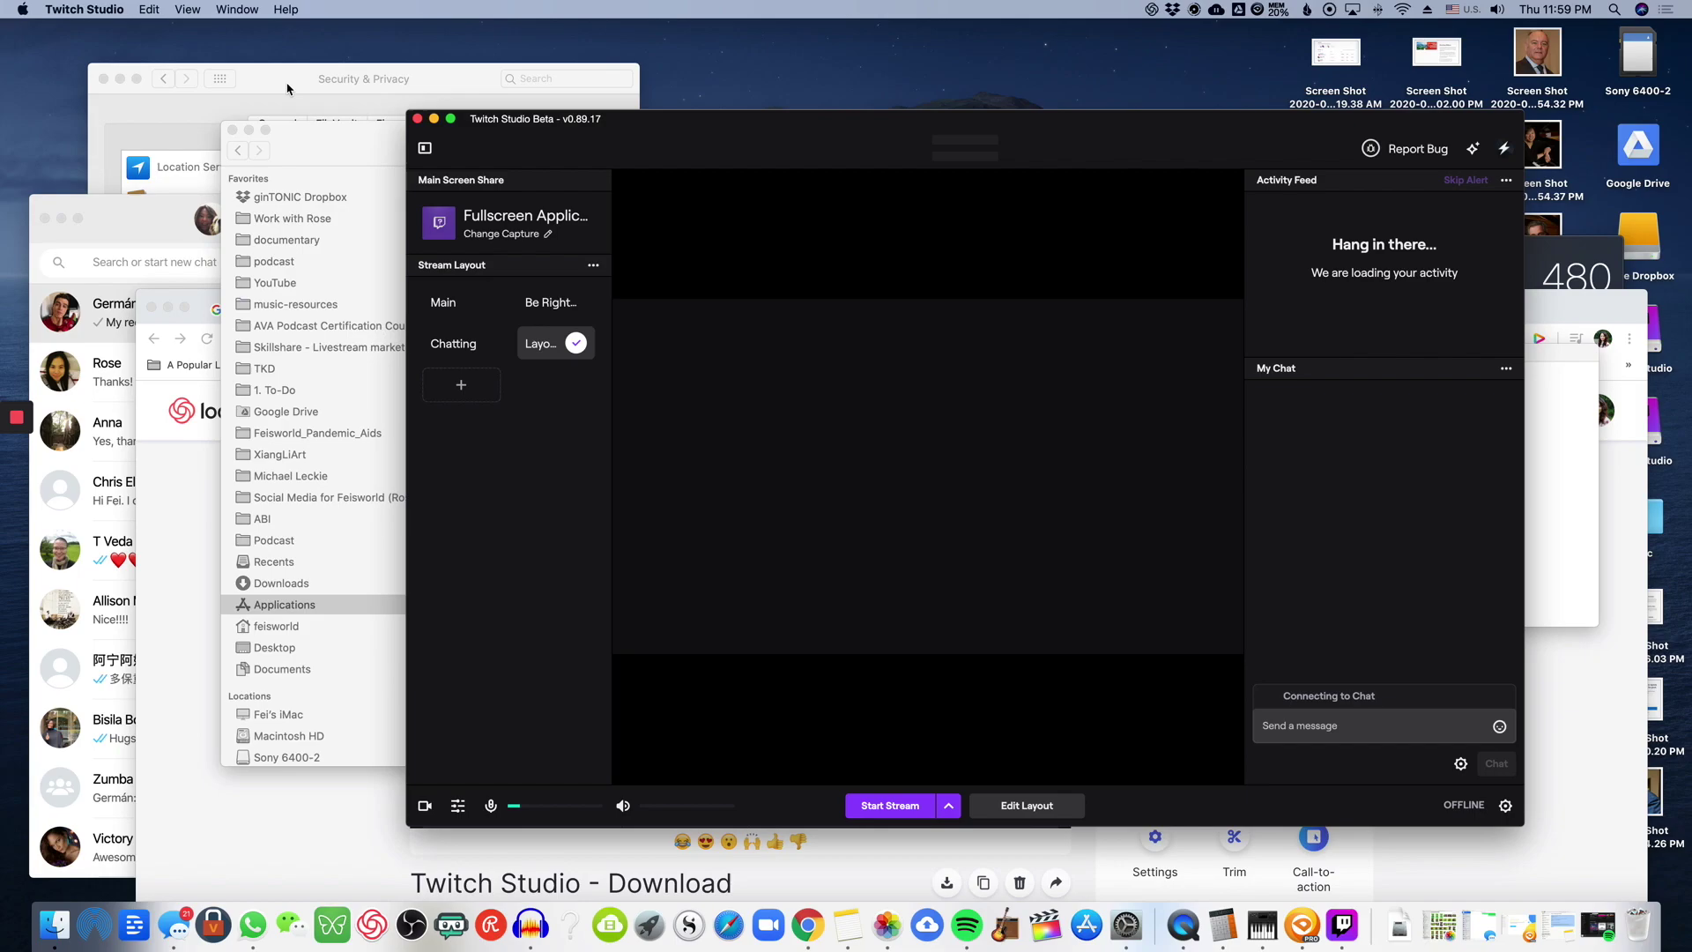
pyautogui.click(264, 78)
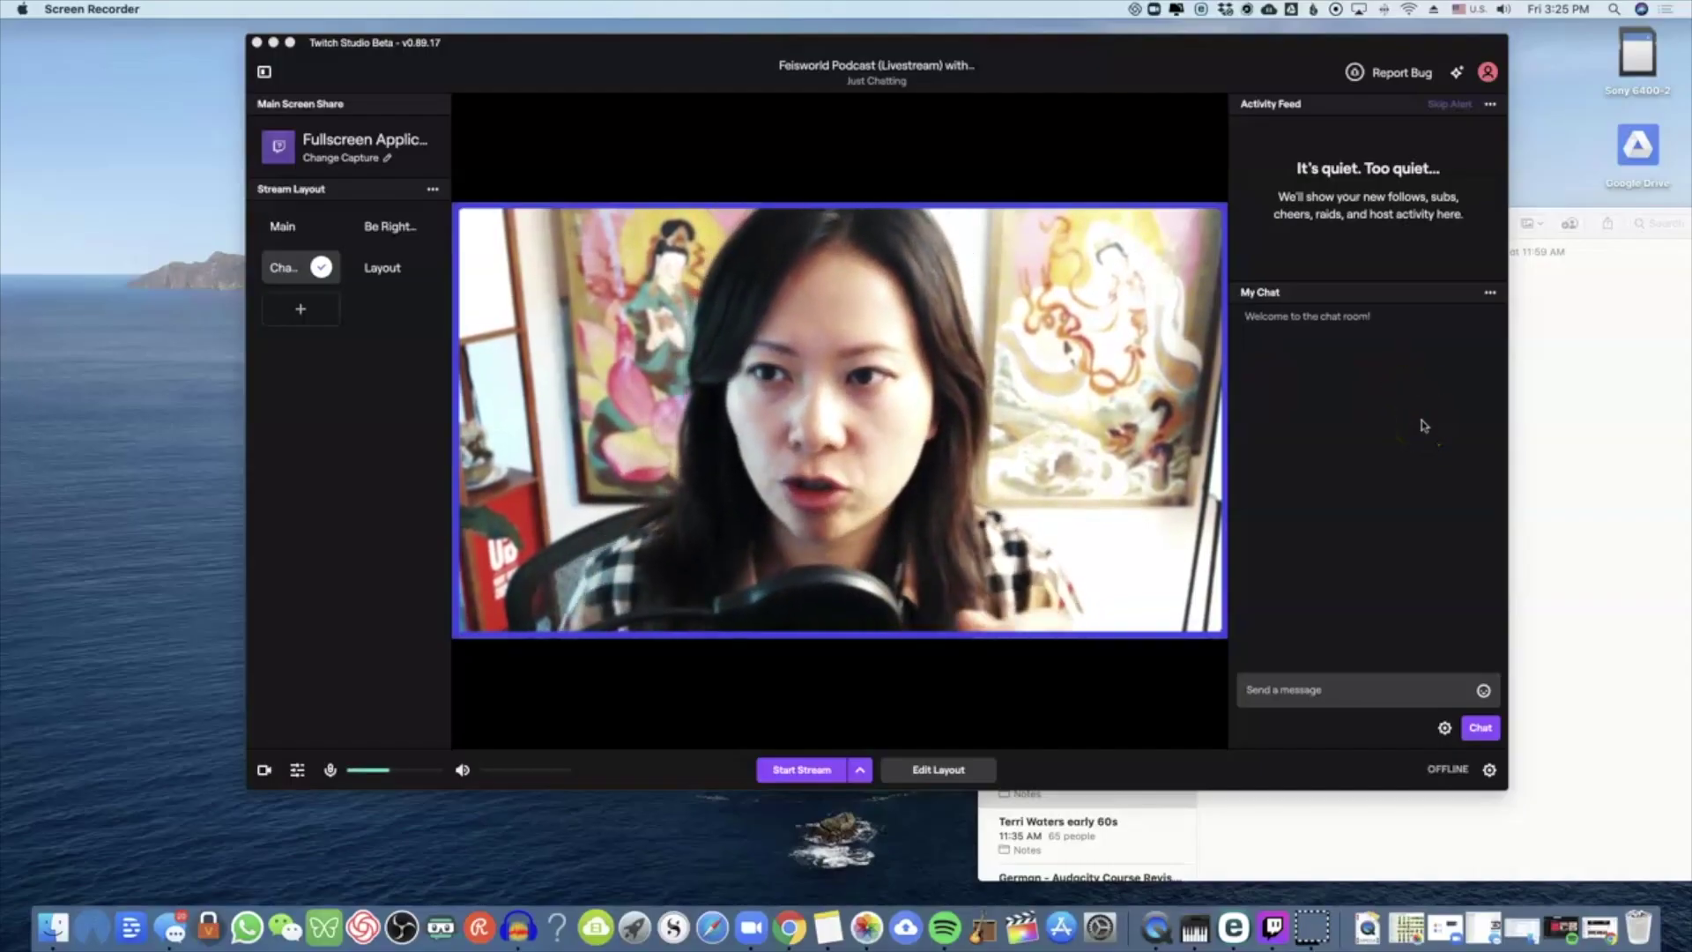
pyautogui.click(1362, 340)
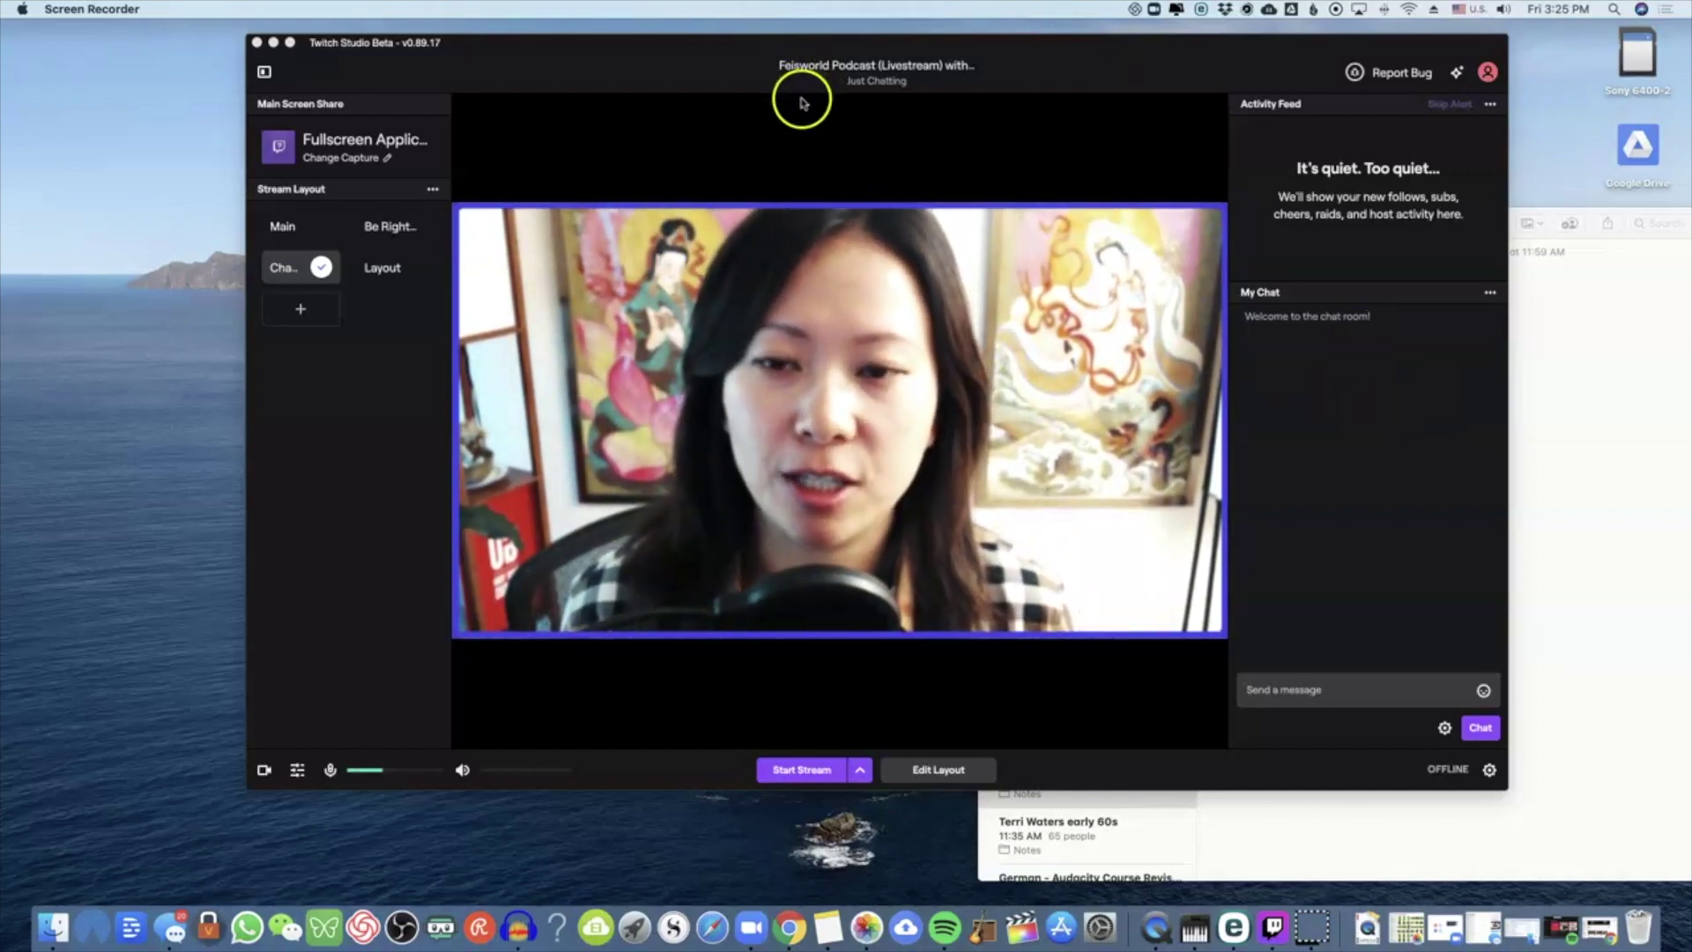
pyautogui.click(319, 226)
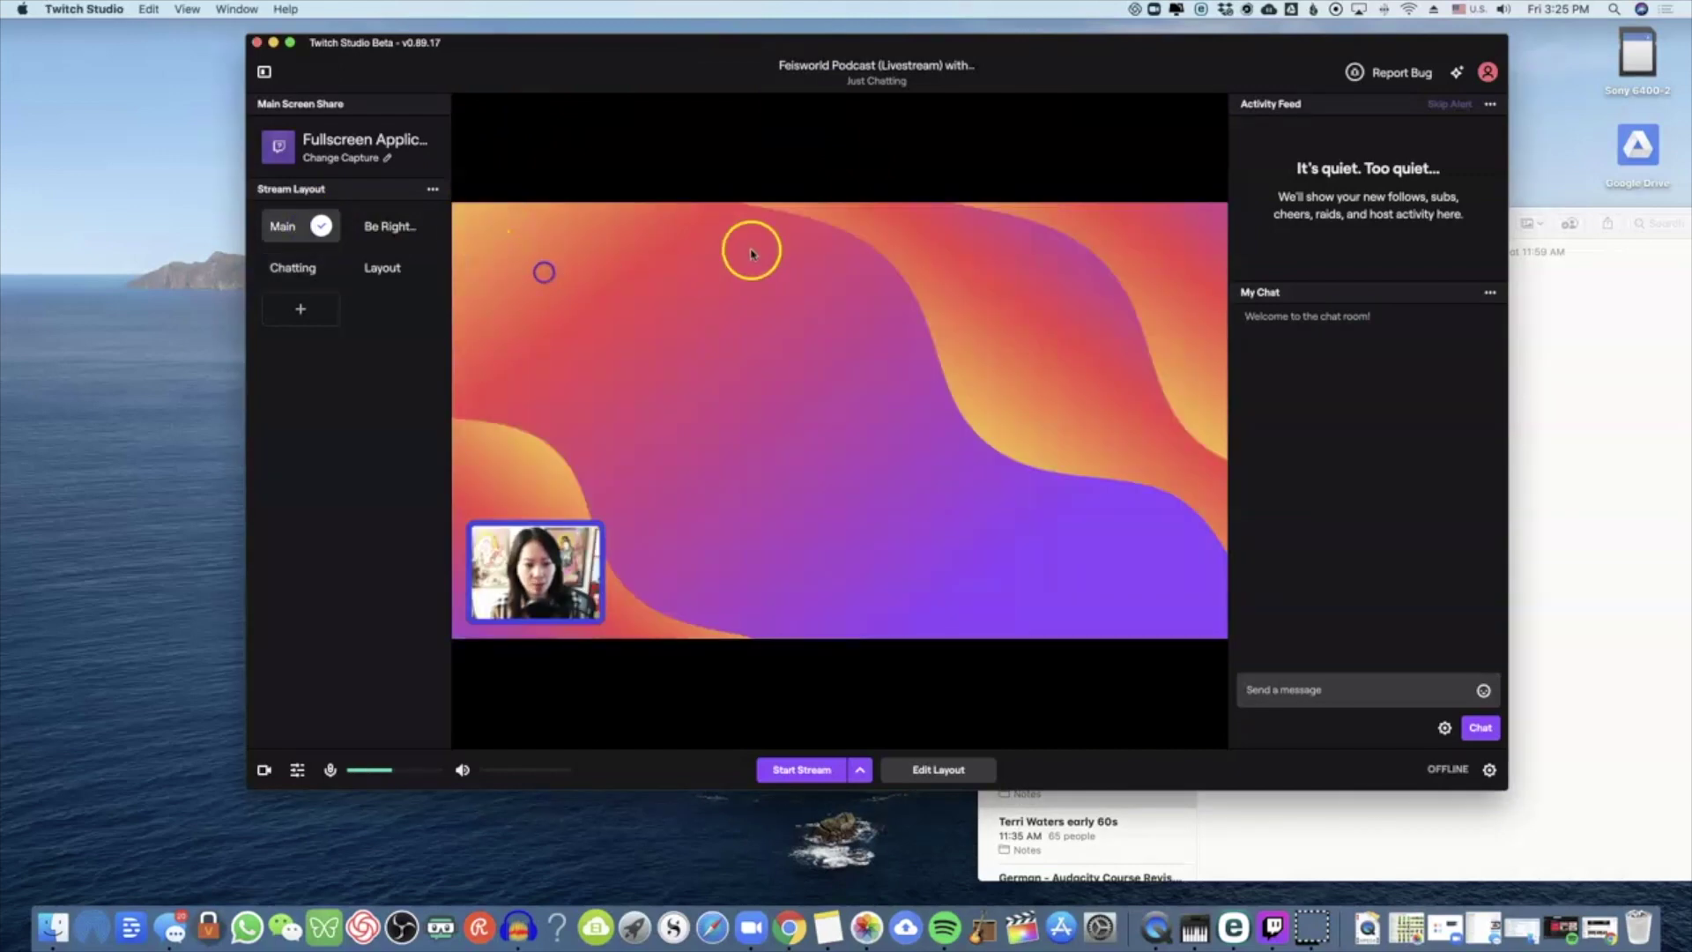
pyautogui.click(397, 235)
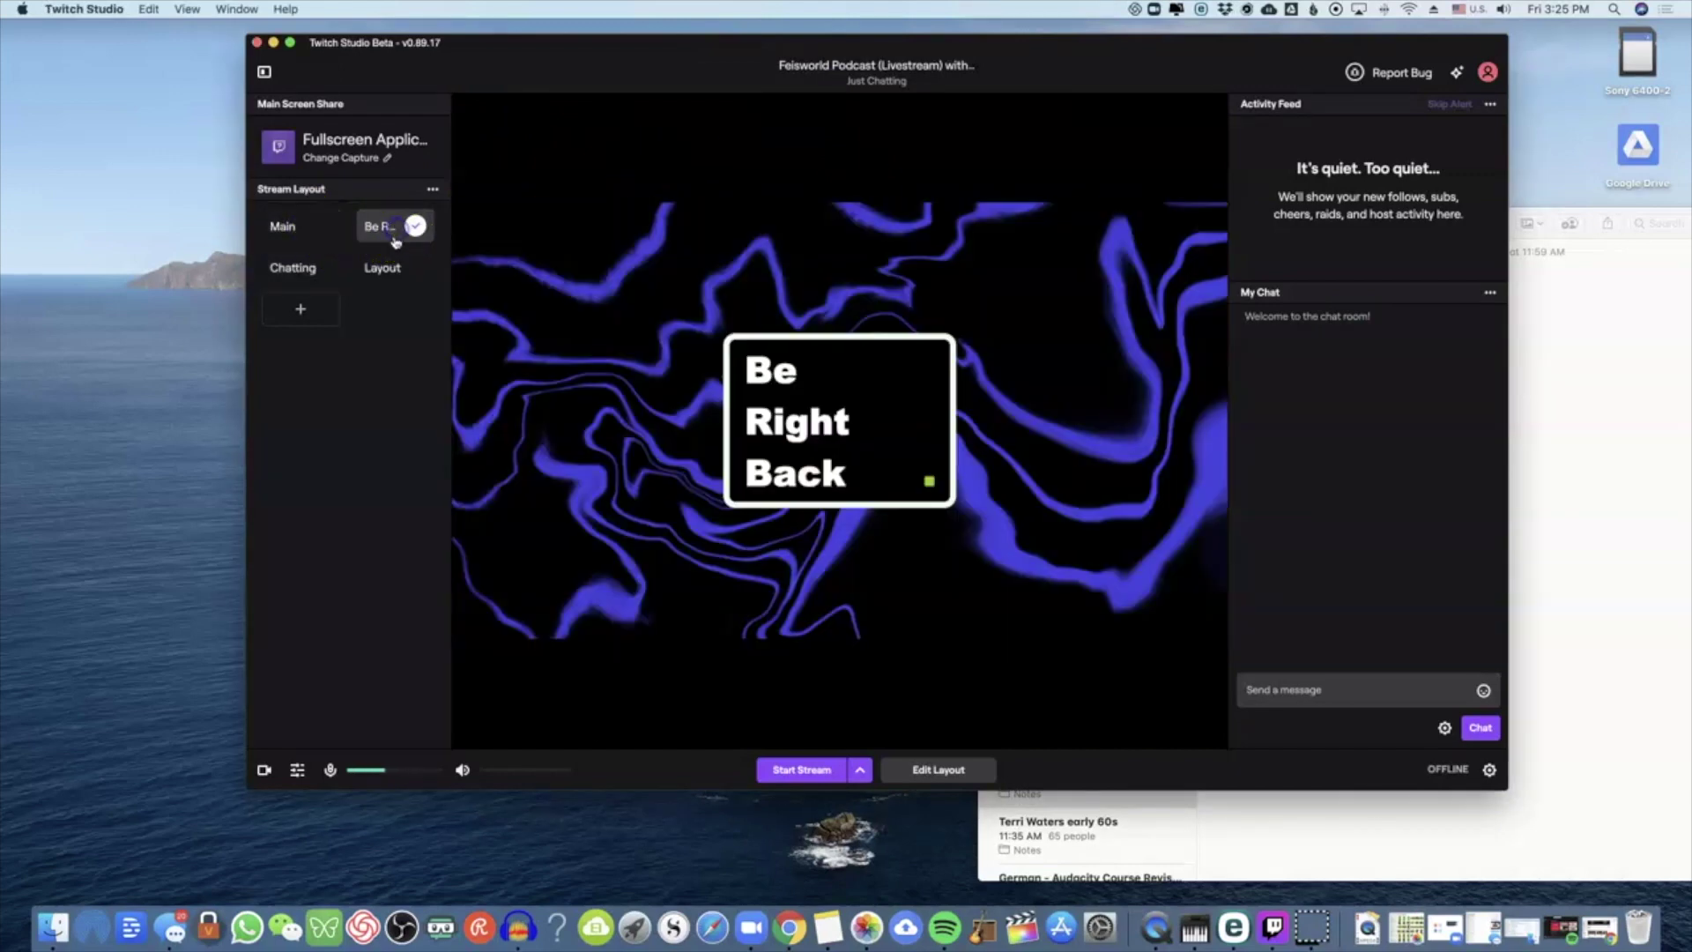
pyautogui.click(313, 268)
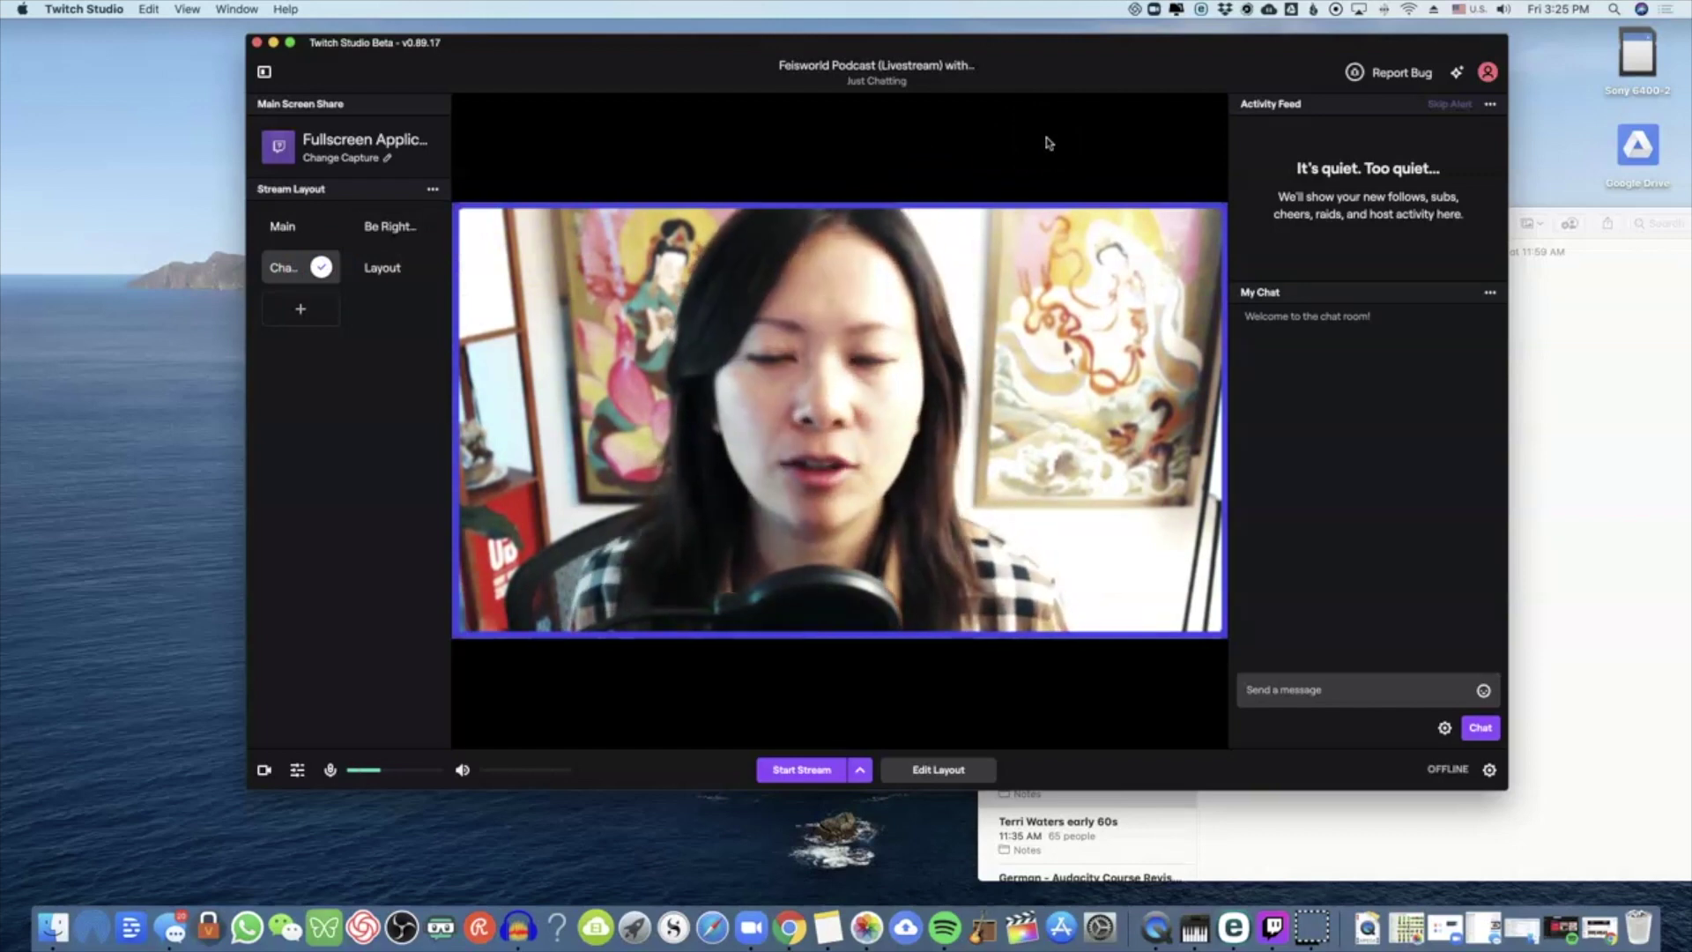
pyautogui.click(377, 267)
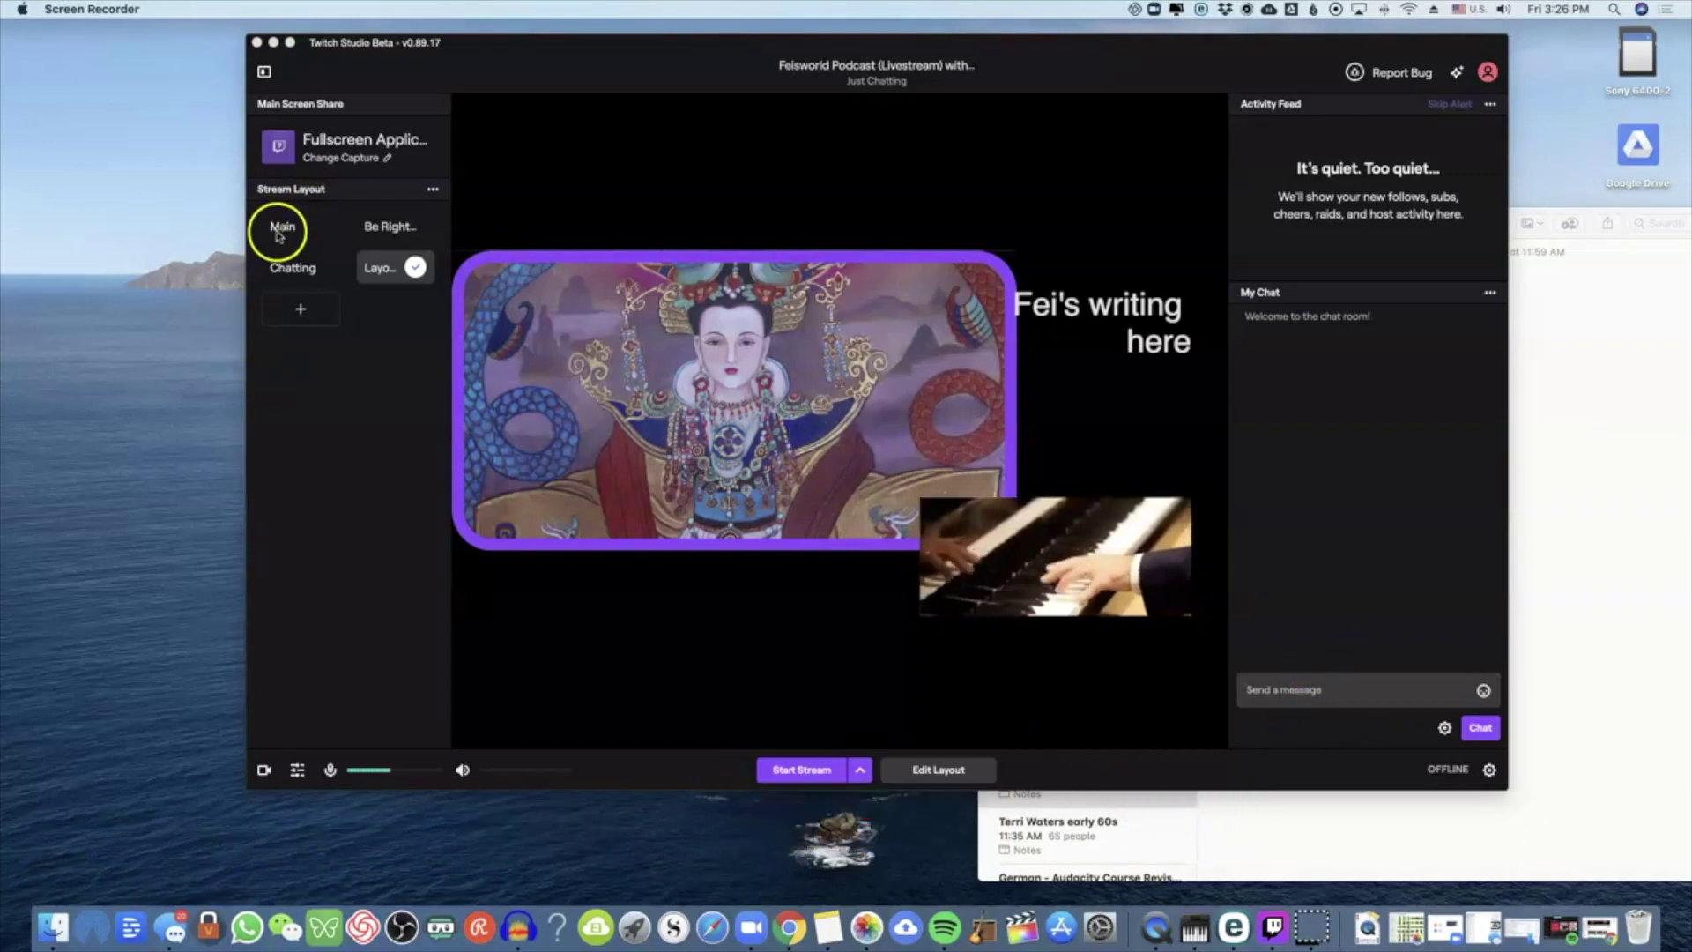
pyautogui.click(298, 270)
pyautogui.click(298, 271)
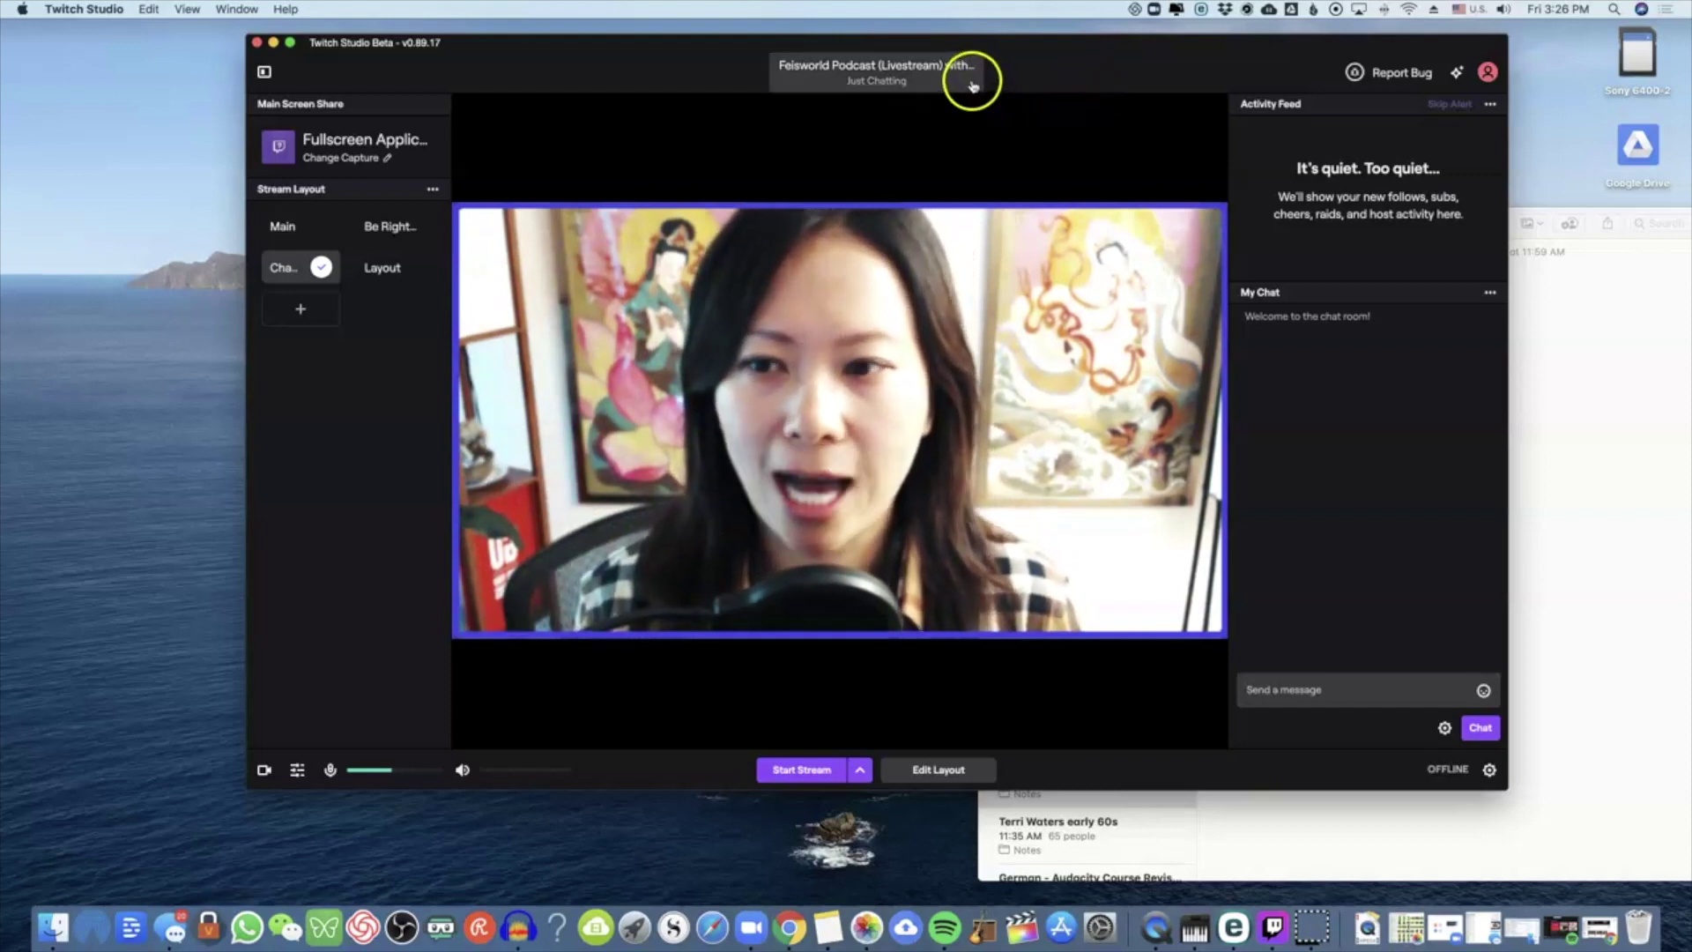
pyautogui.click(863, 772)
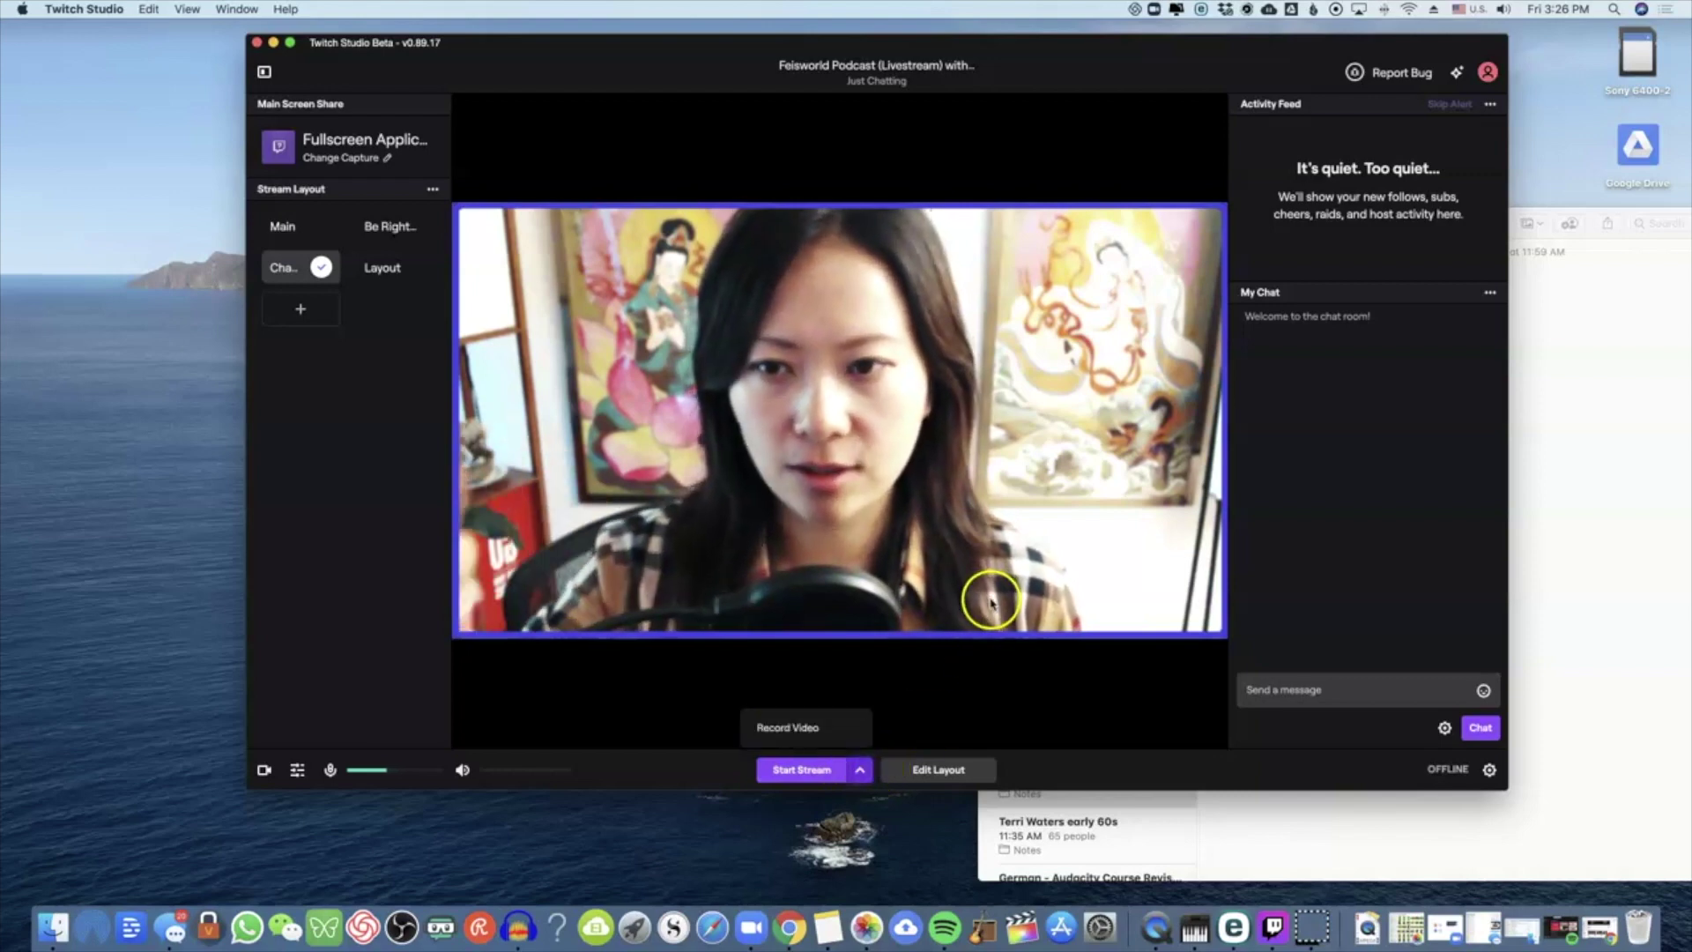
pyautogui.click(930, 703)
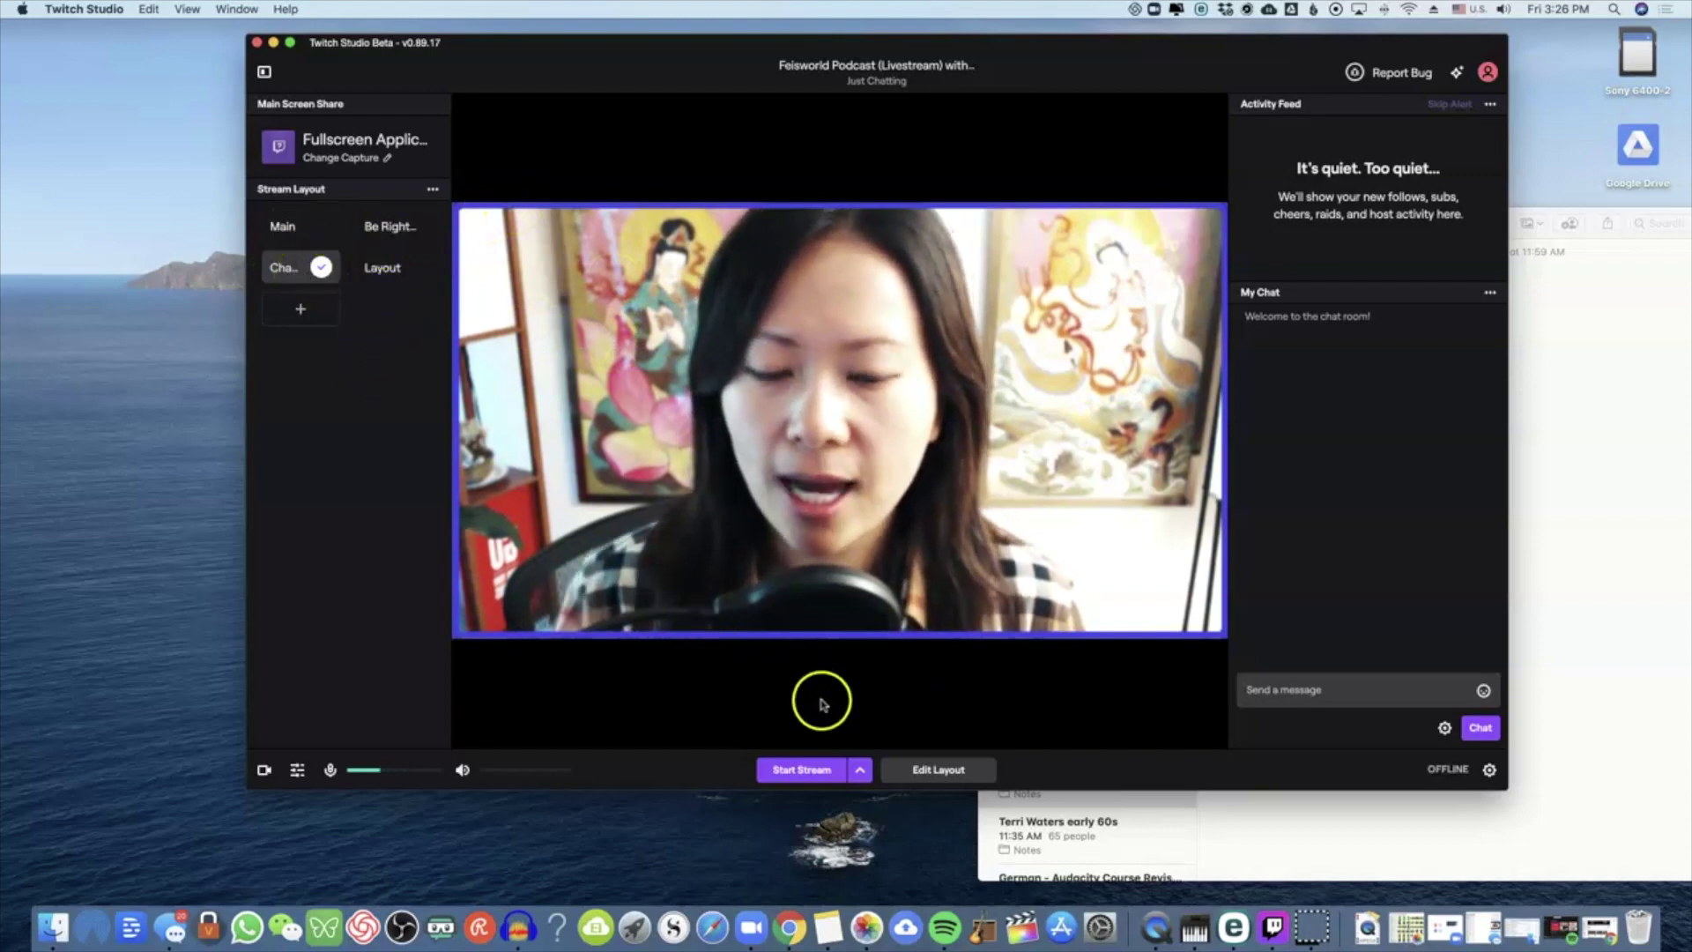
# Step: In the layout editor, select the Webcam layer and keep HD Pro Webcam C920 as its device
pyautogui.click(954, 766)
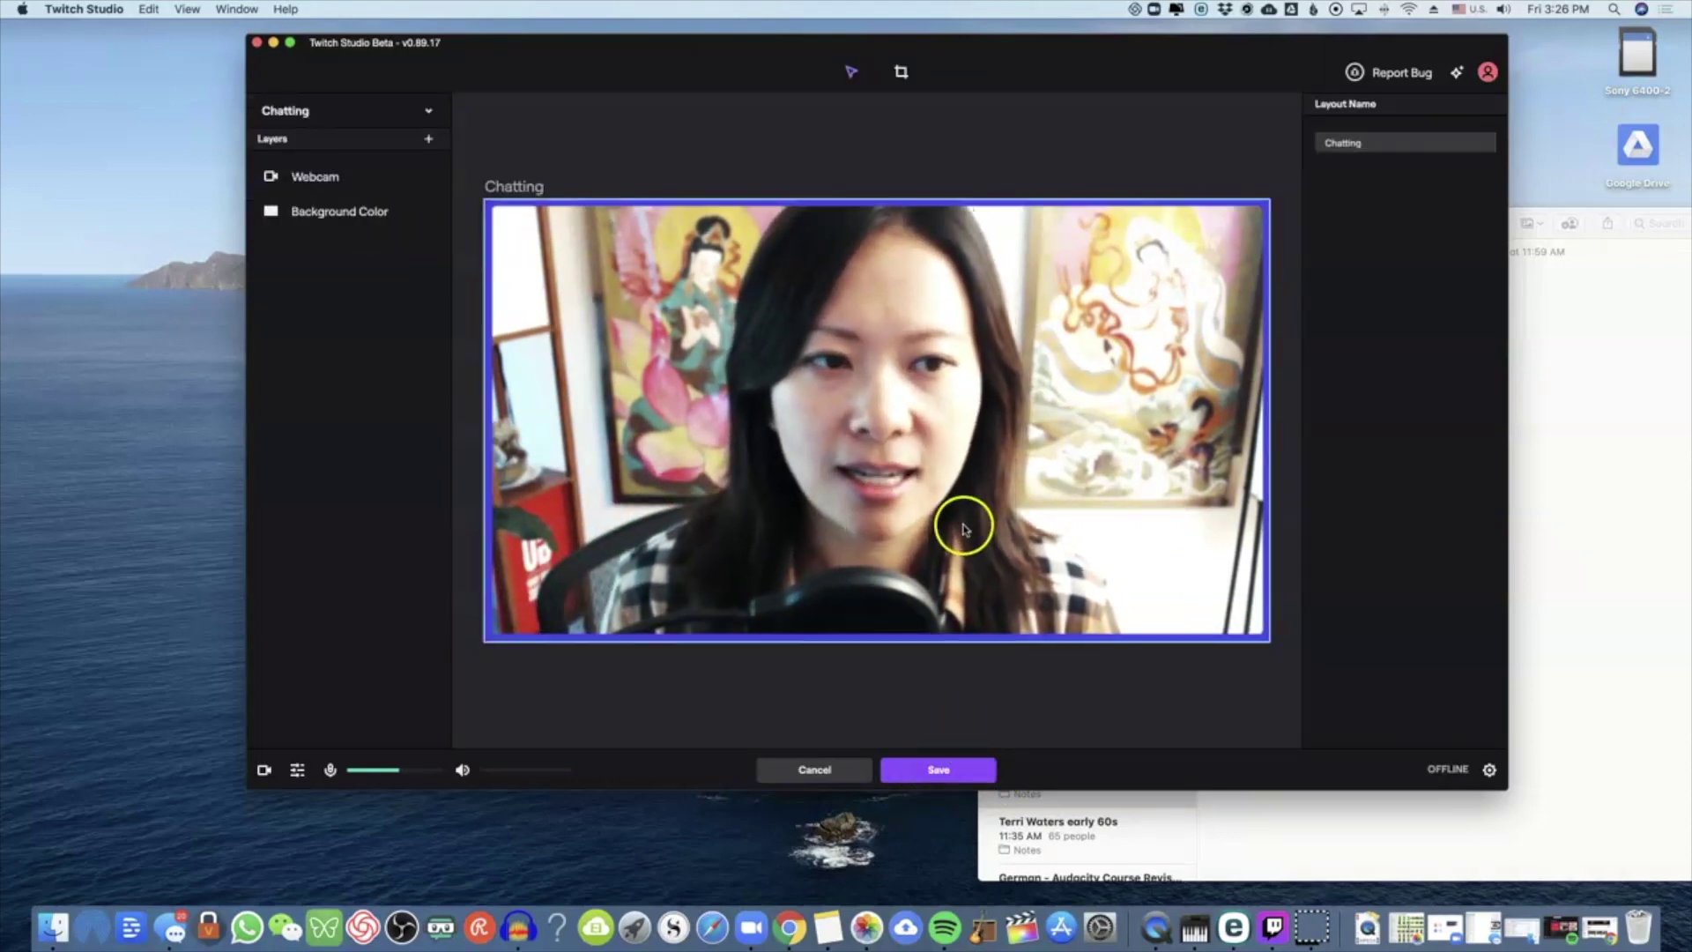
pyautogui.click(901, 360)
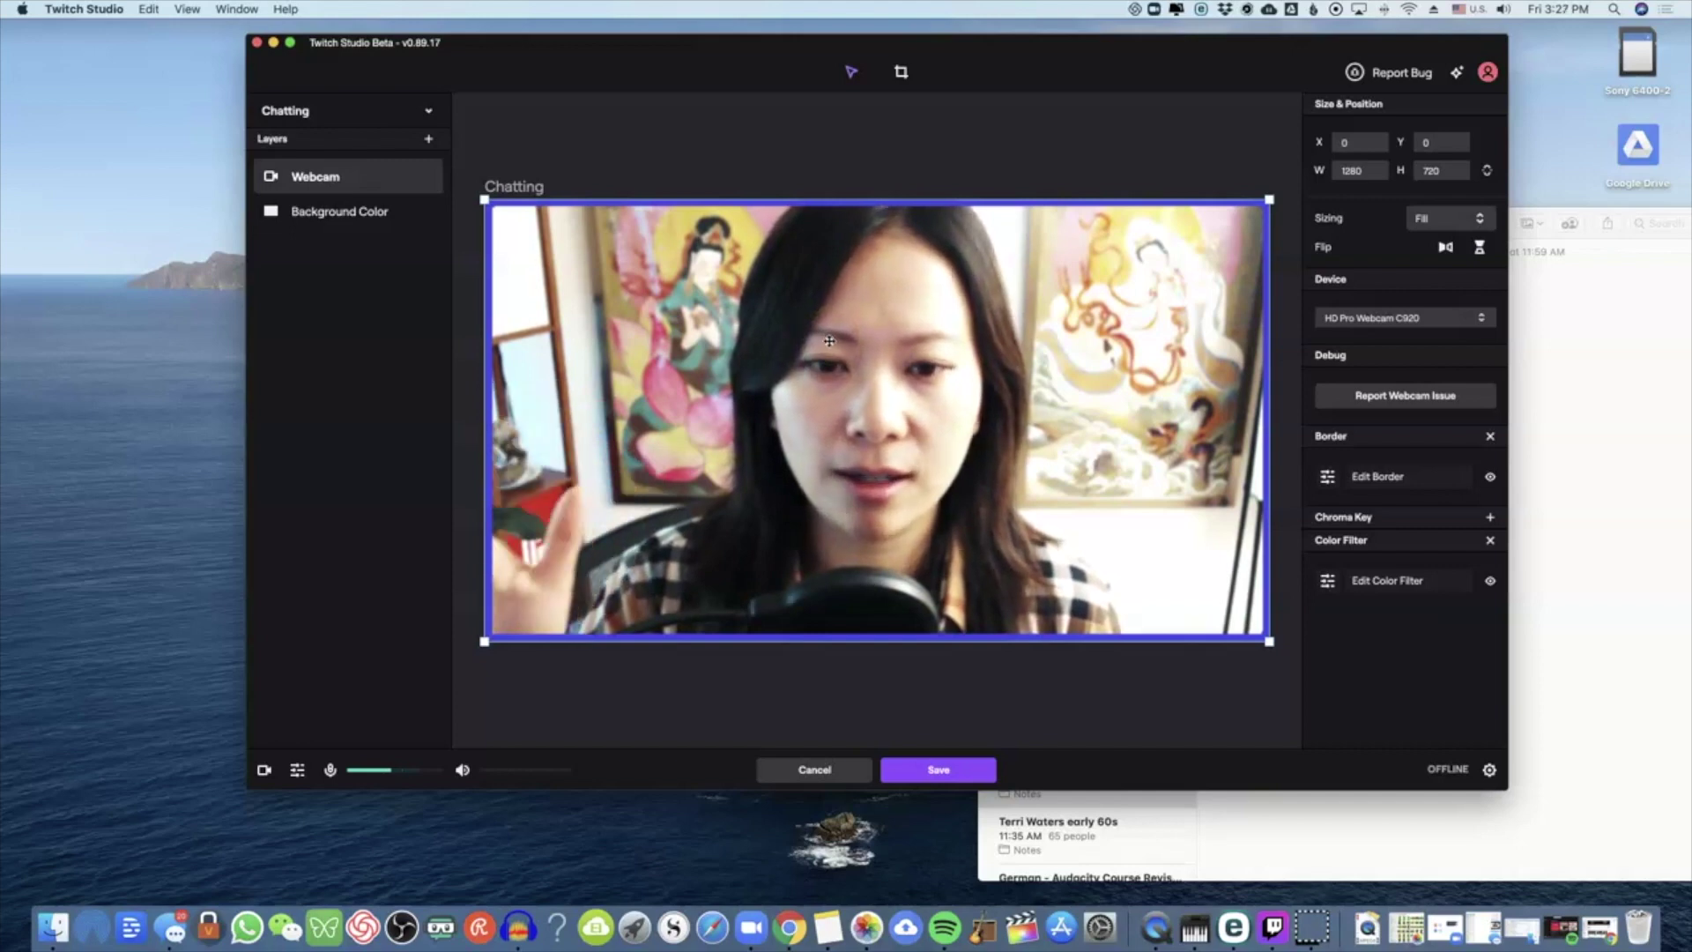
pyautogui.click(1157, 350)
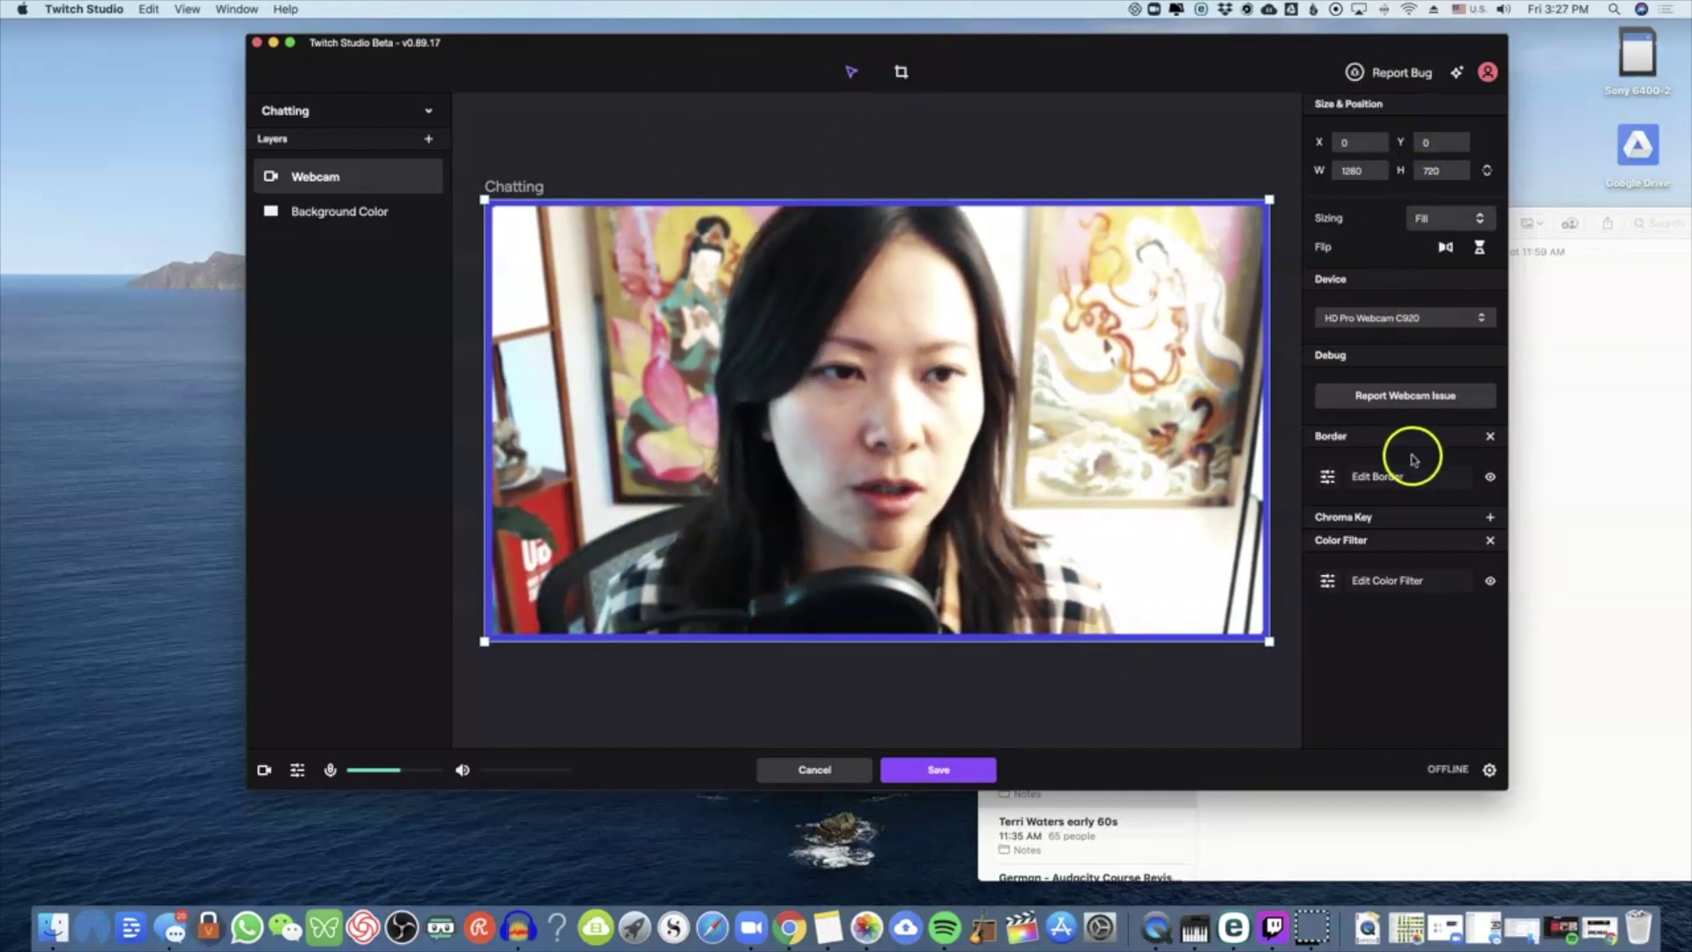
pyautogui.click(1434, 319)
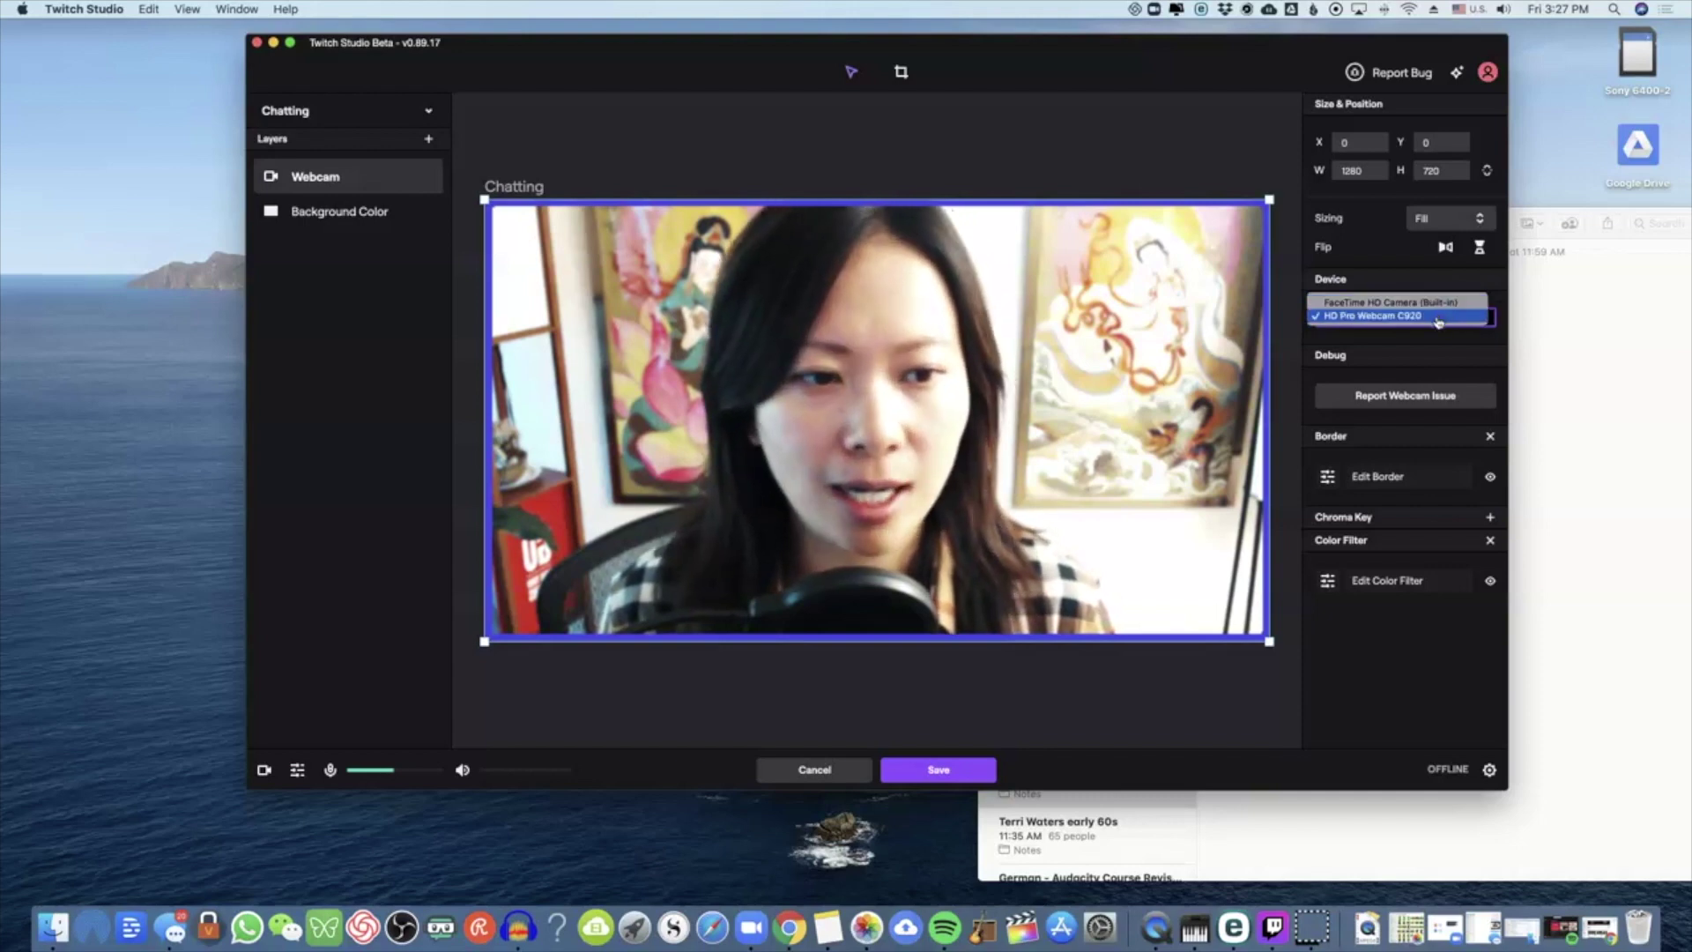
pyautogui.click(1432, 313)
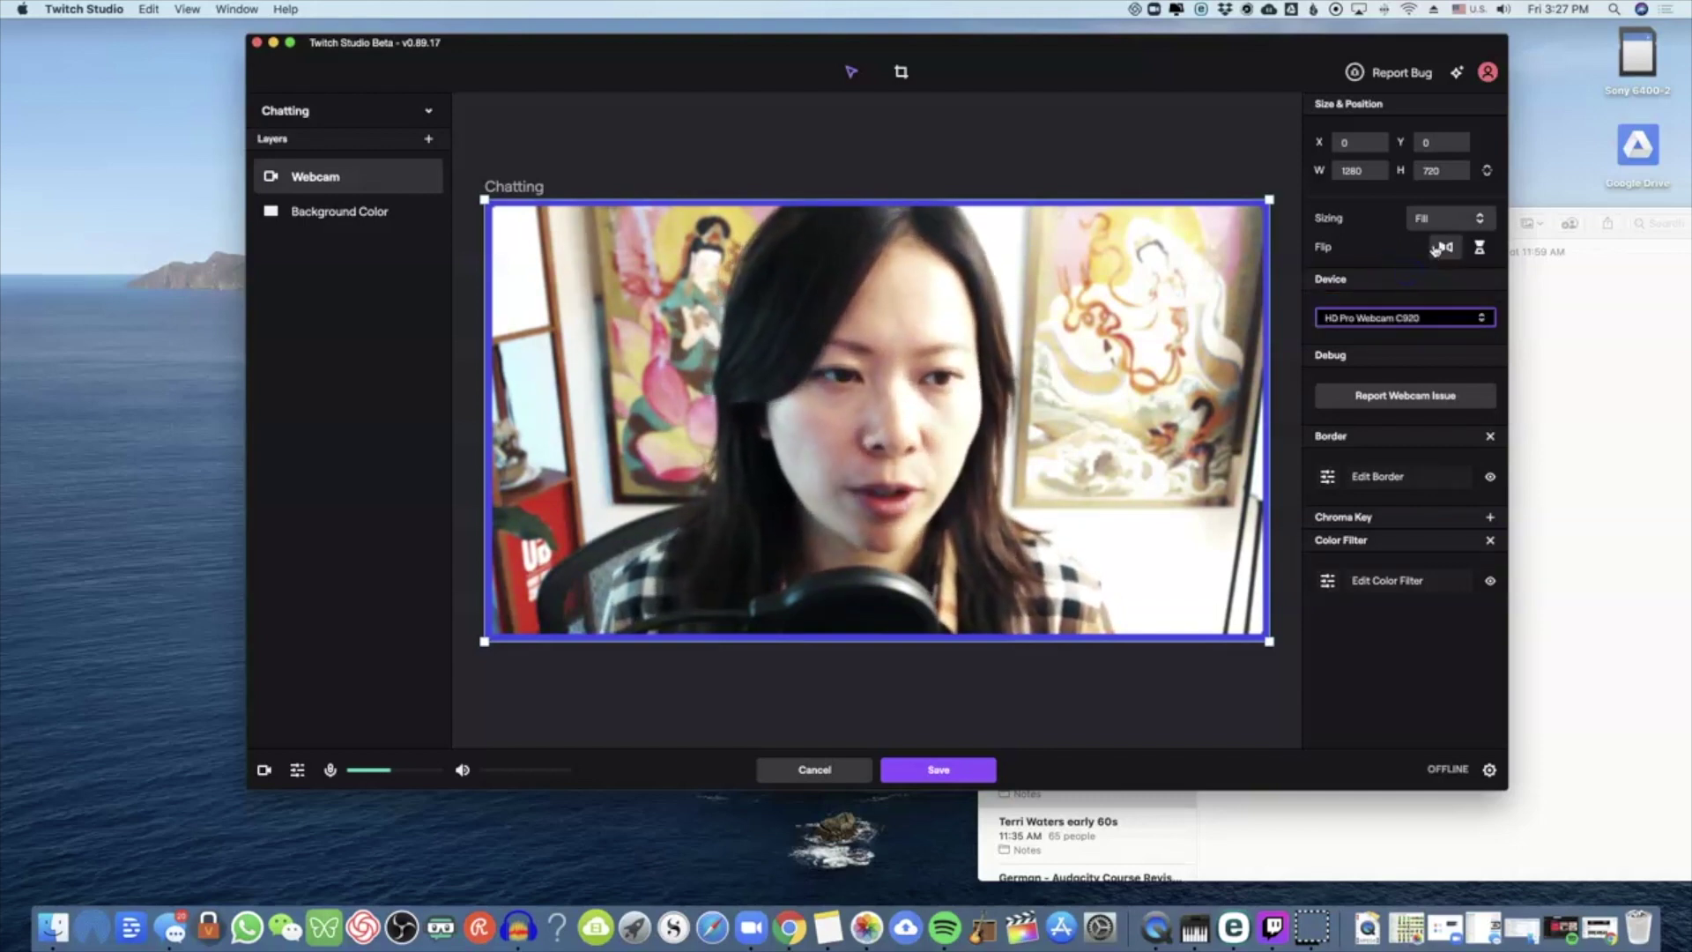
# Step: Toggle horizontal and vertical flip off again, and switch webcam Sizing from Fit to Fill
pyautogui.click(1442, 248)
pyautogui.click(1442, 248)
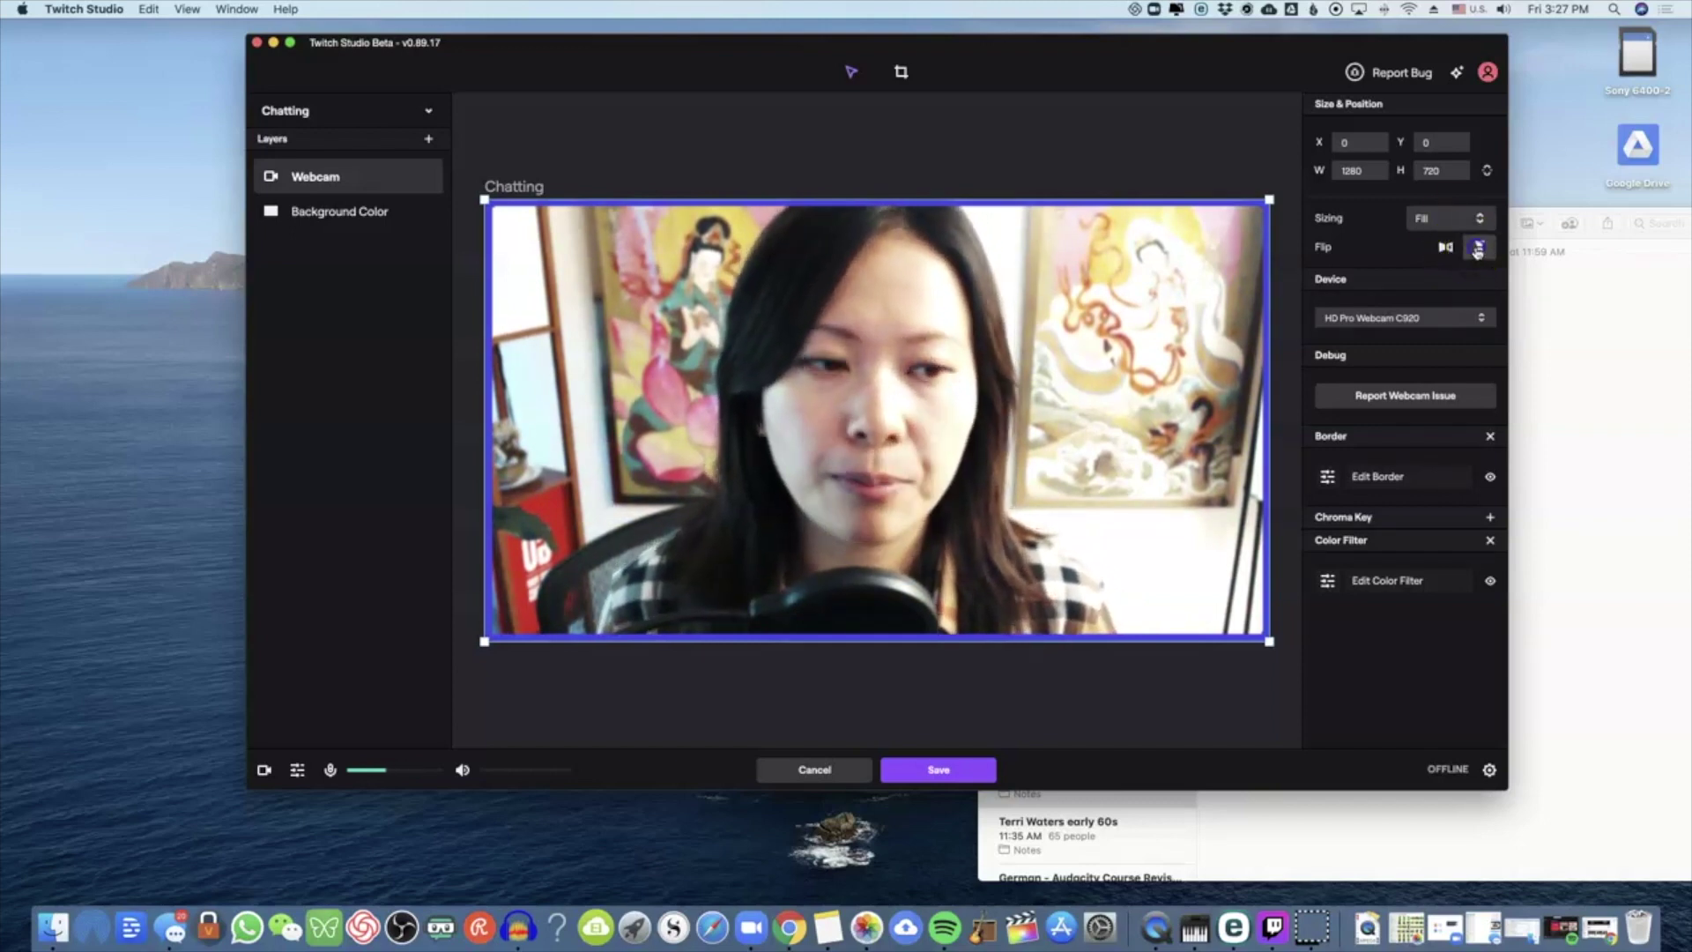
pyautogui.click(1477, 249)
pyautogui.click(1477, 250)
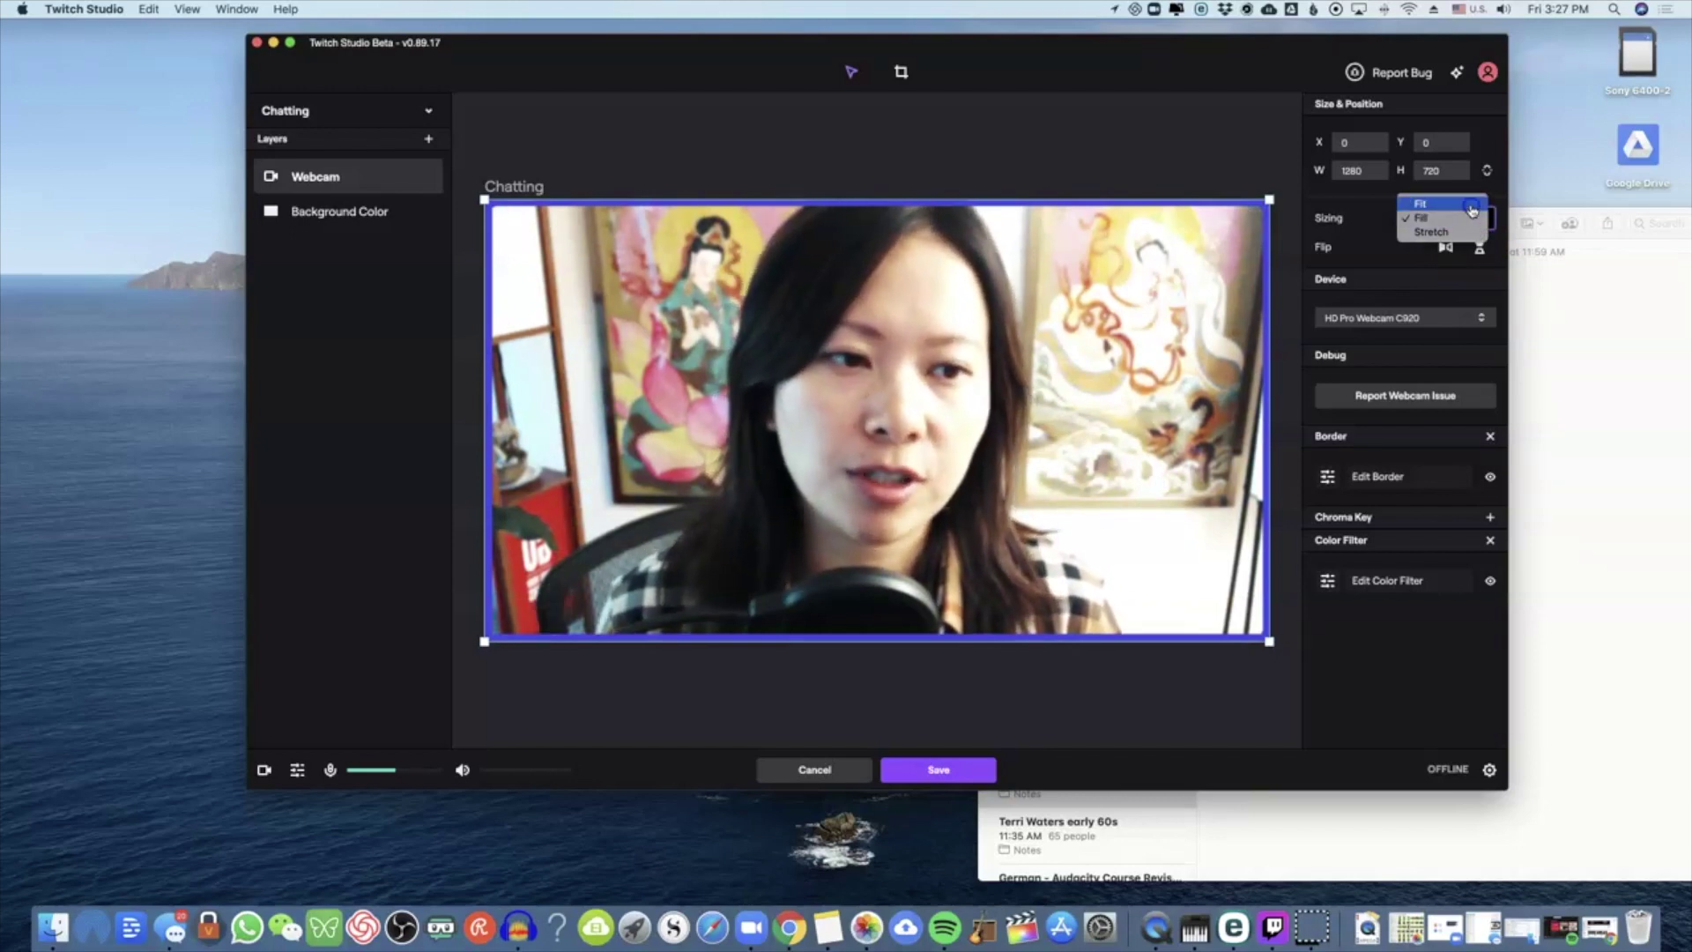
pyautogui.click(1472, 205)
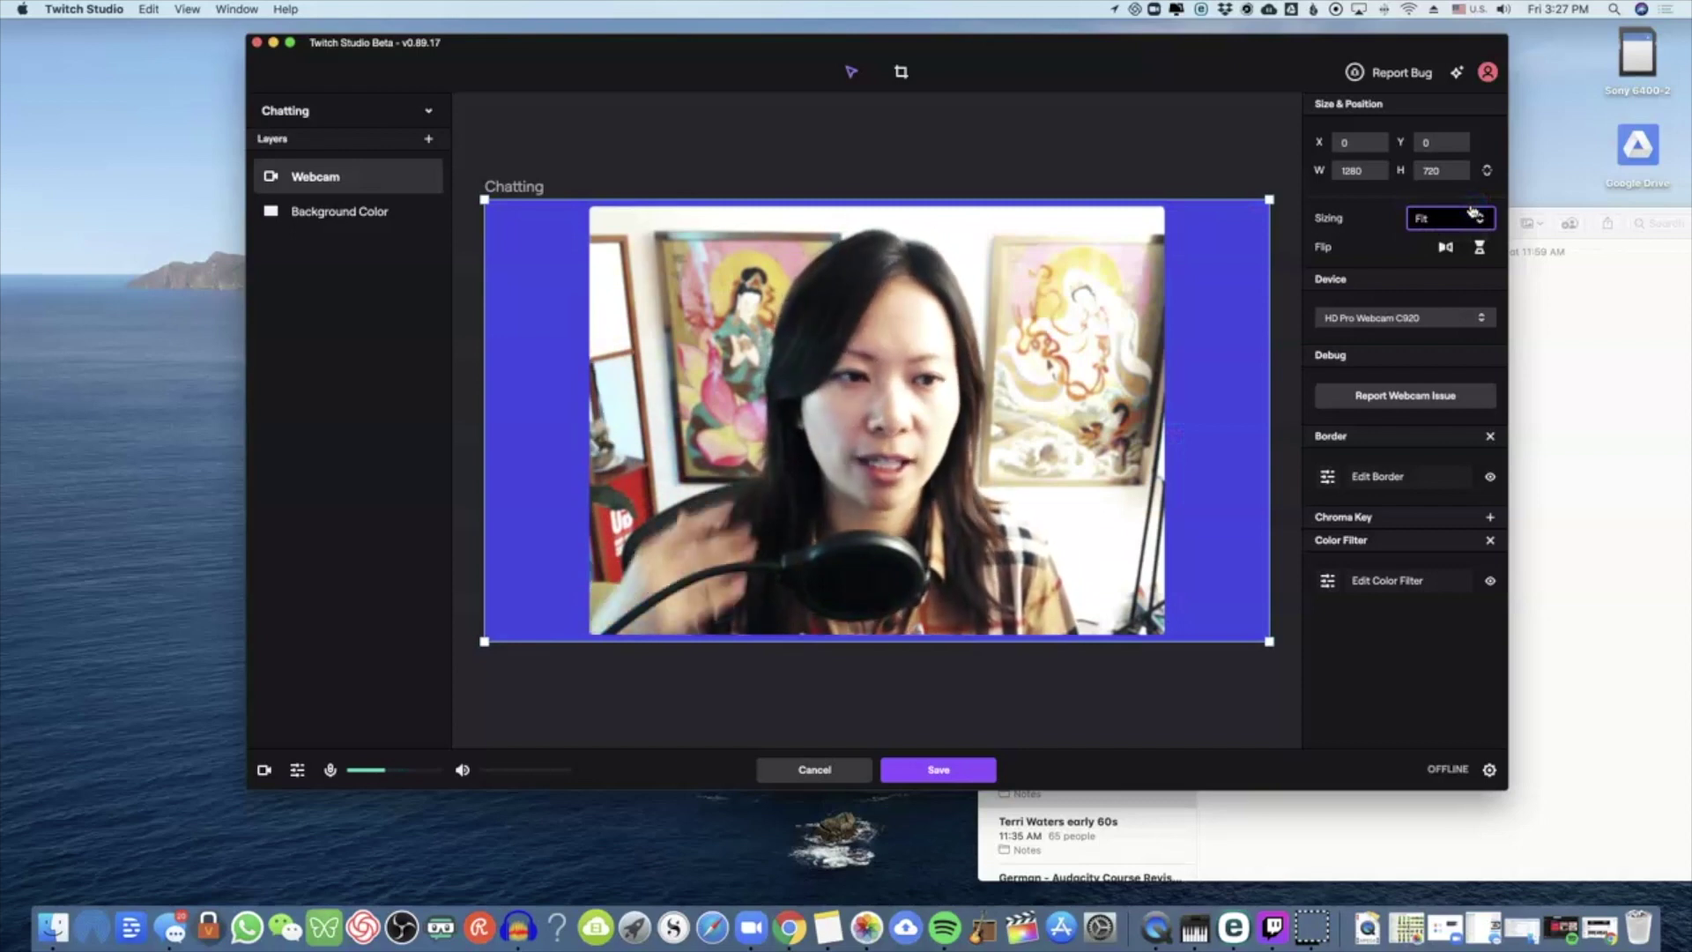
pyautogui.click(1476, 221)
pyautogui.click(1477, 229)
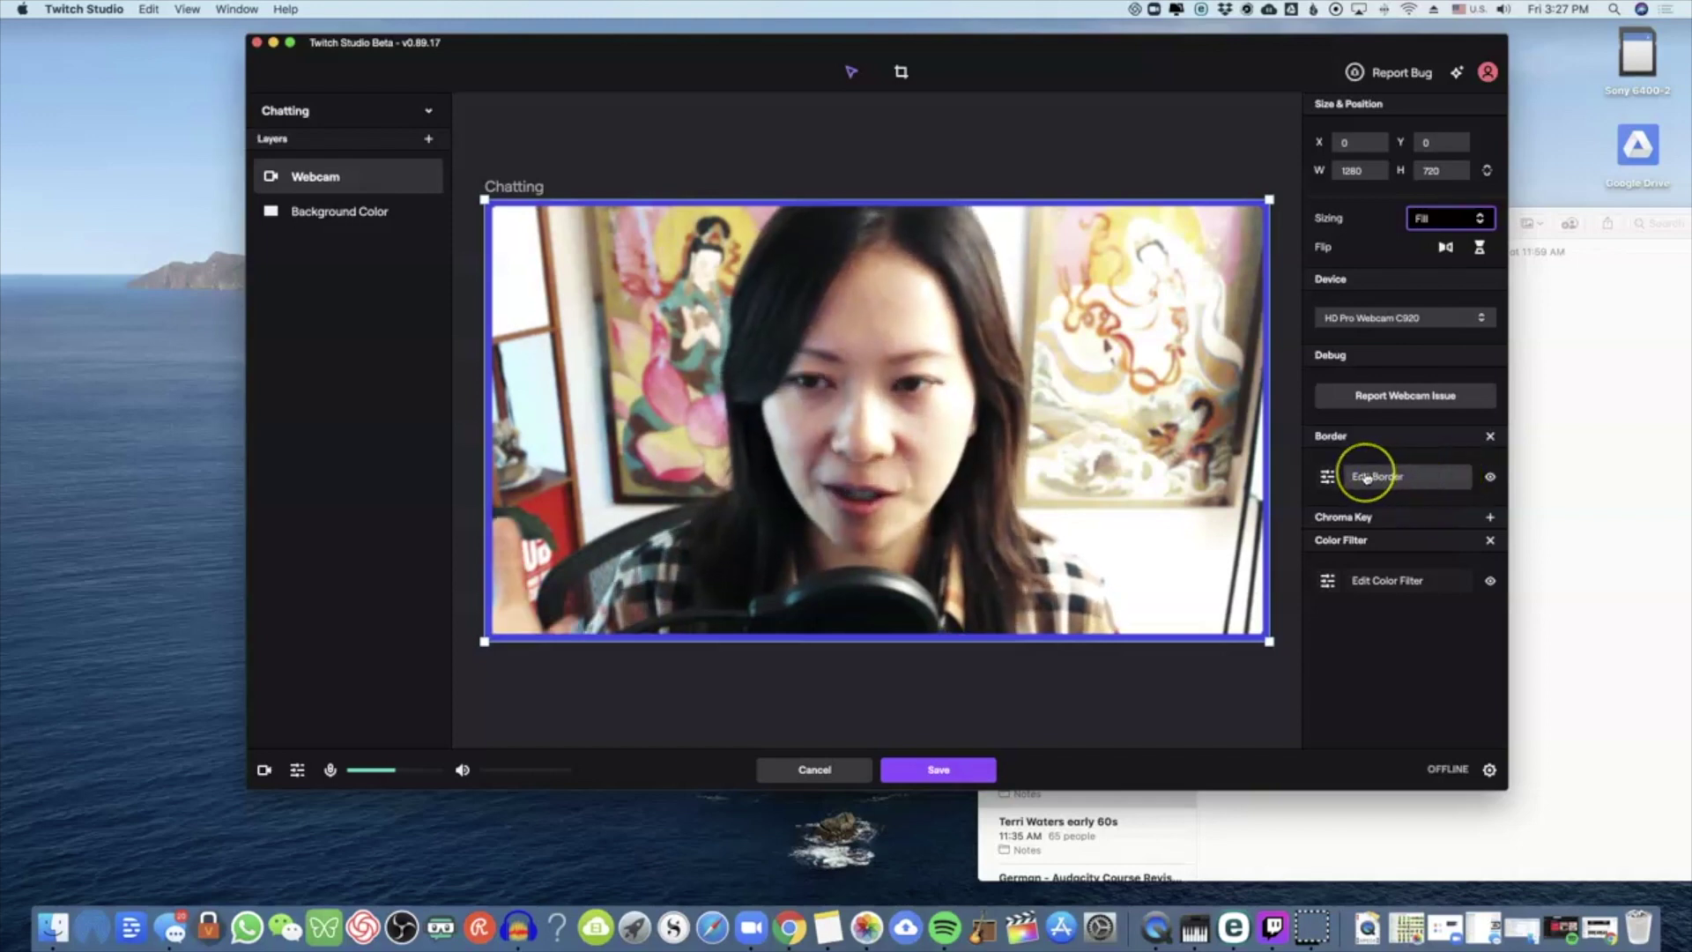
# Step: Restyle the webcam border with colour #00FFDA and a thinner, square-cornered outline
pyautogui.click(1328, 476)
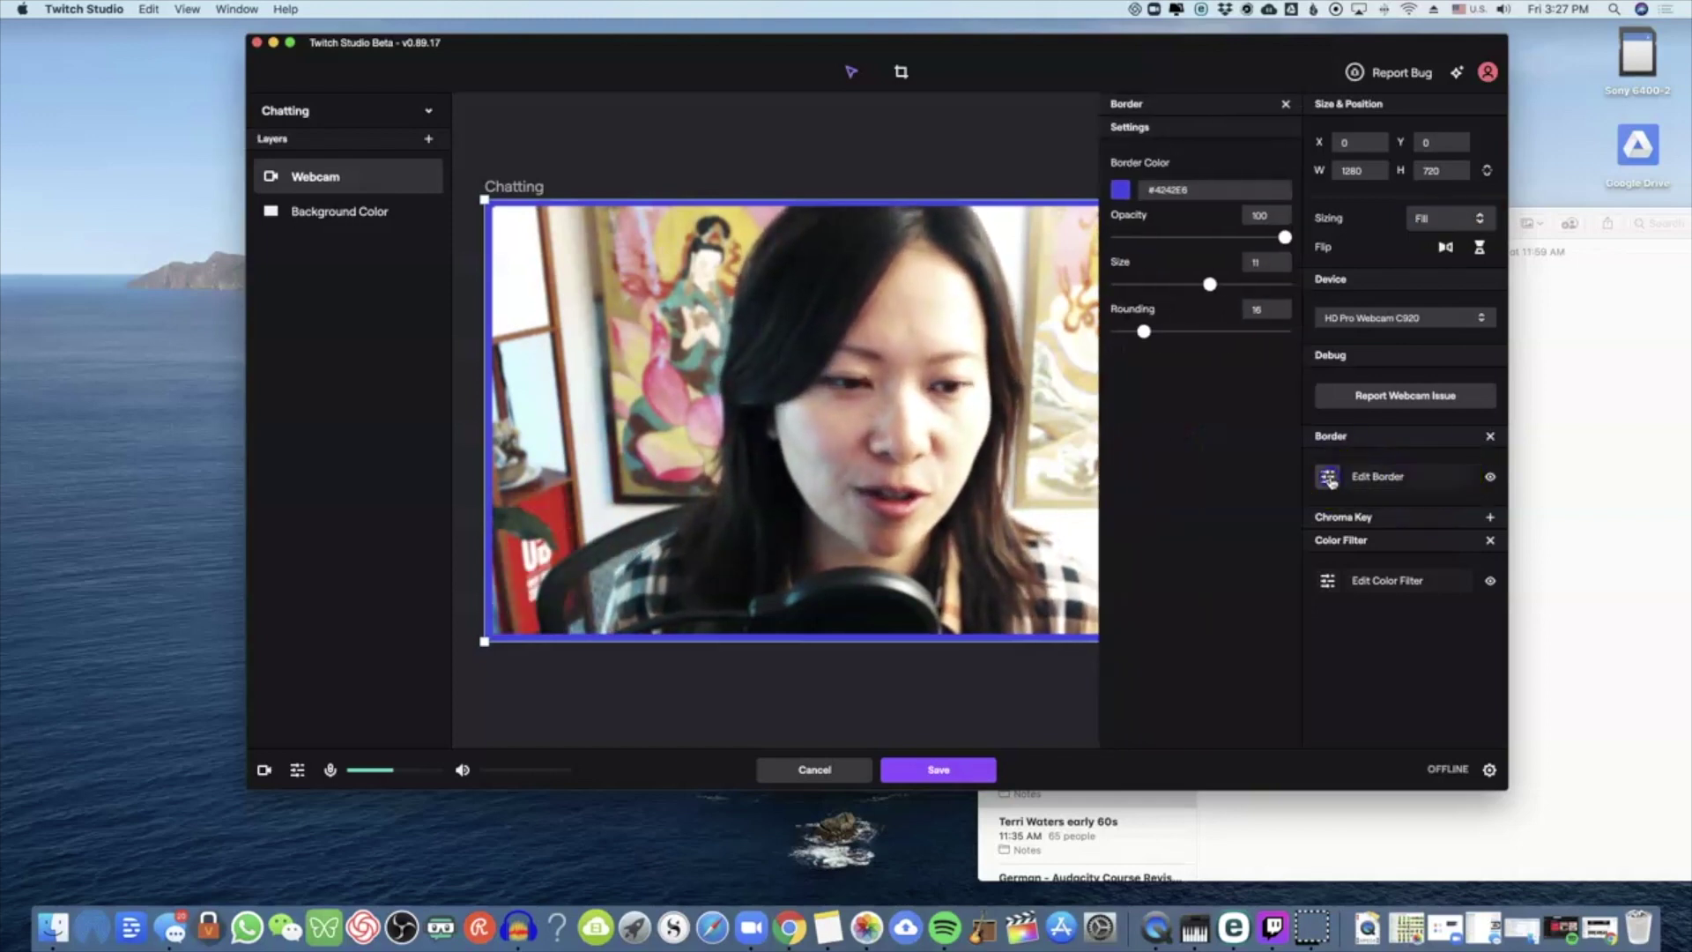
pyautogui.click(1327, 476)
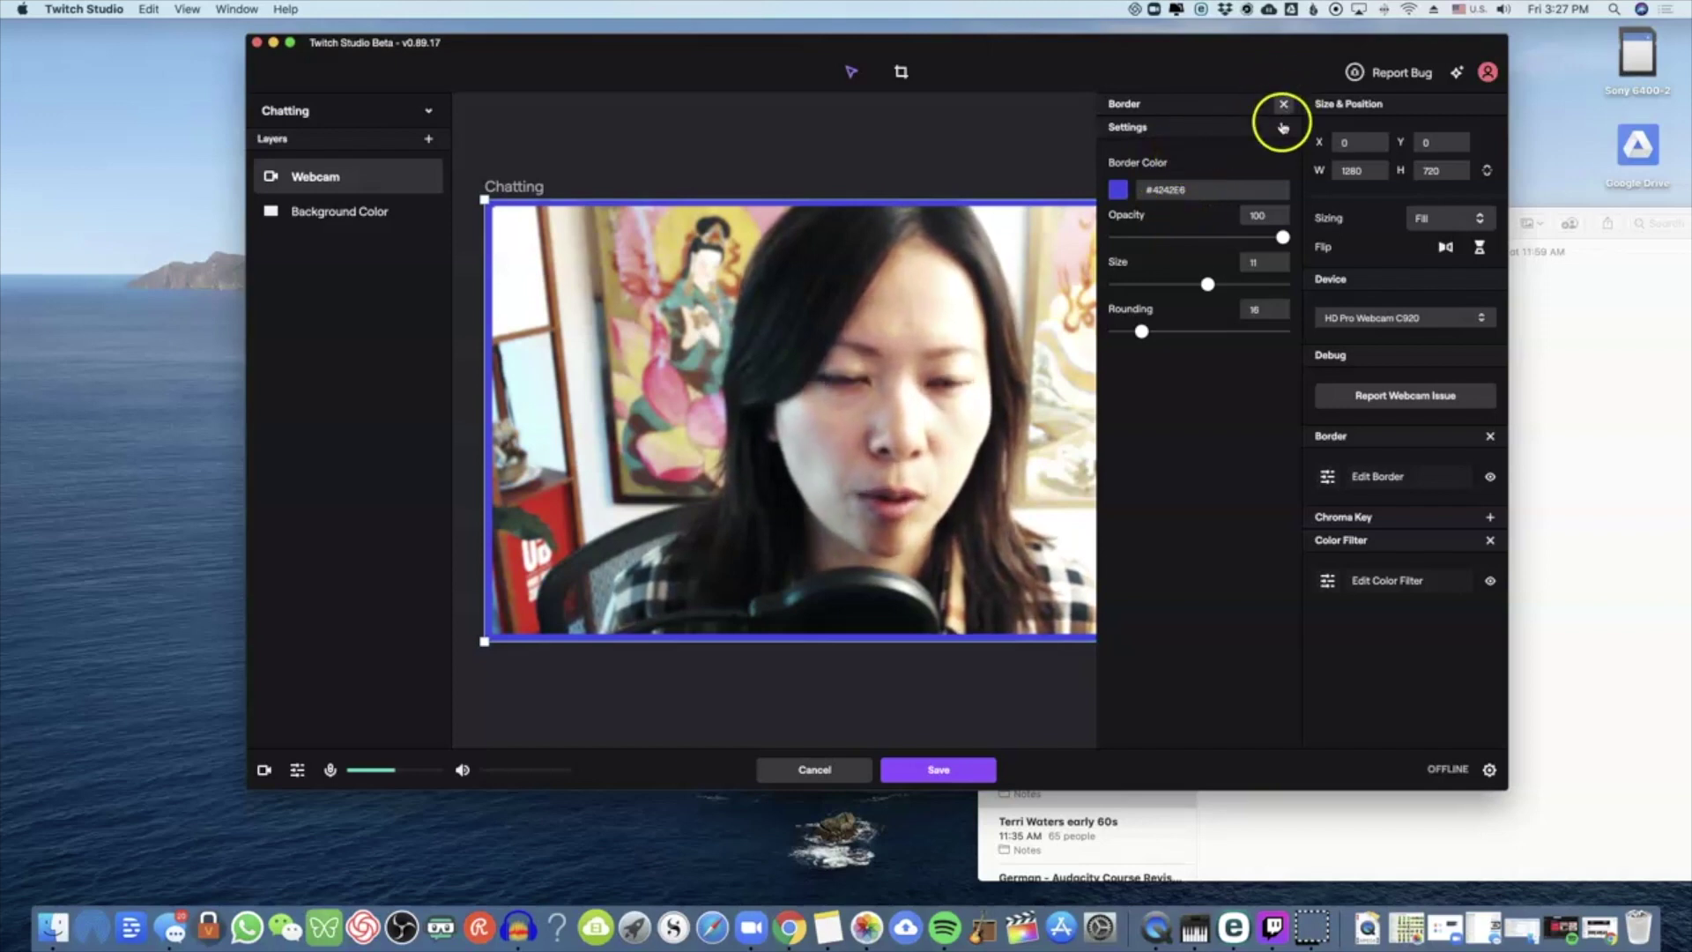
pyautogui.click(1119, 189)
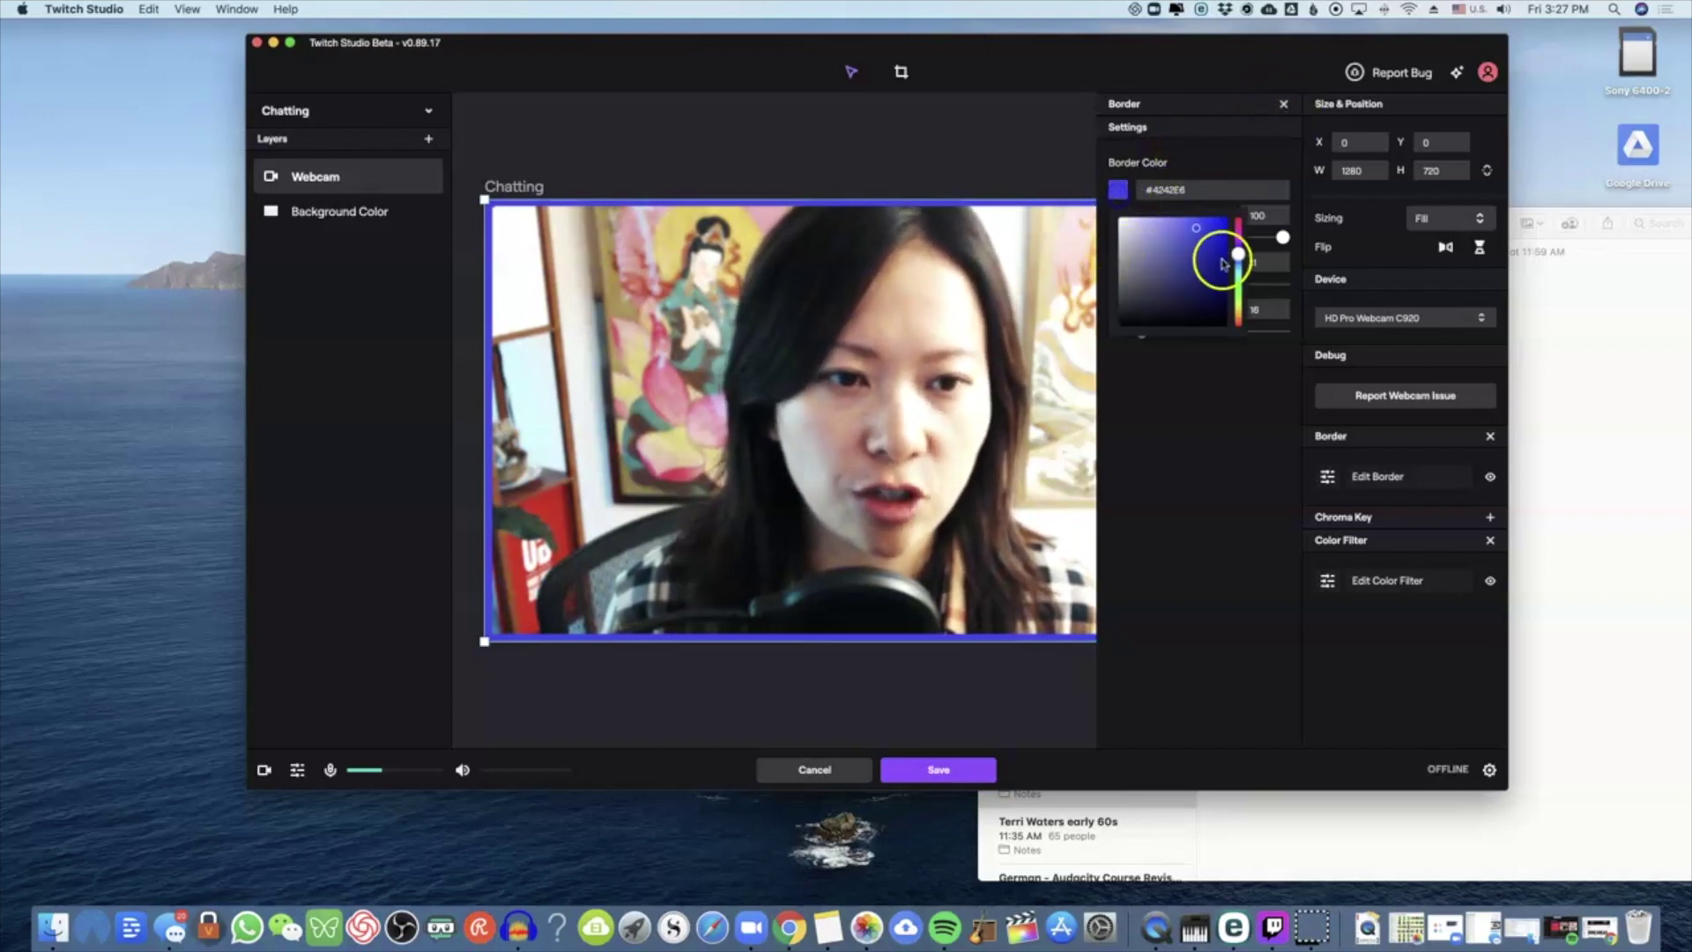
pyautogui.click(1164, 298)
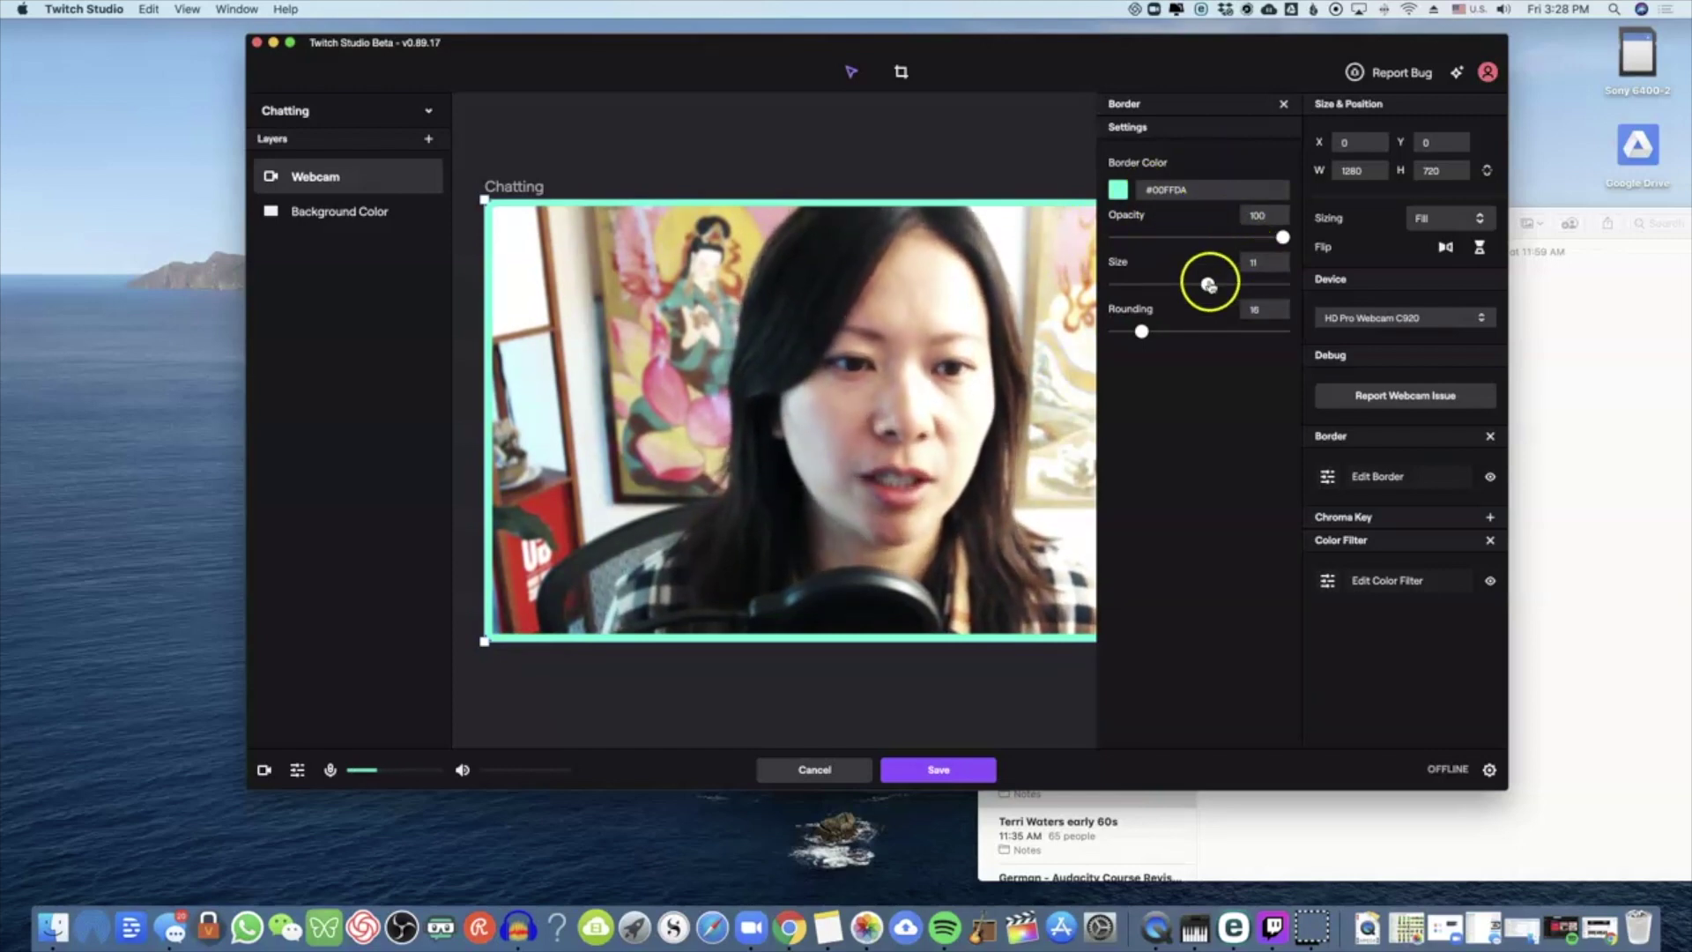
pyautogui.moveTo(1207, 284); pyautogui.dragTo(1158, 286)
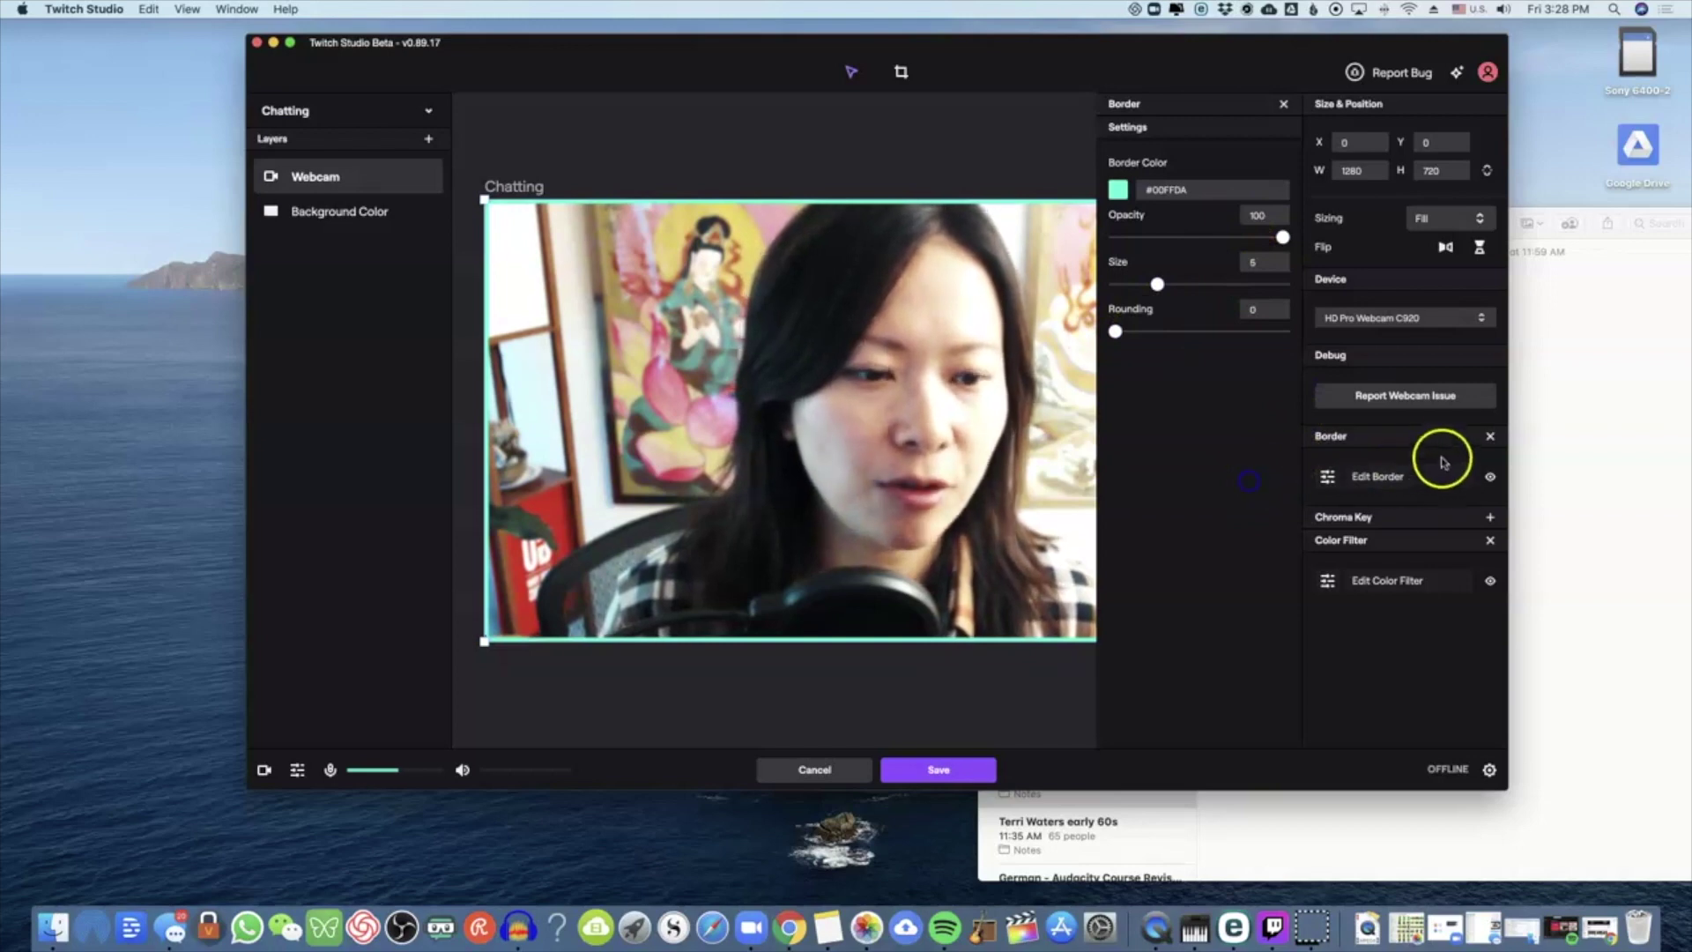
pyautogui.click(1283, 103)
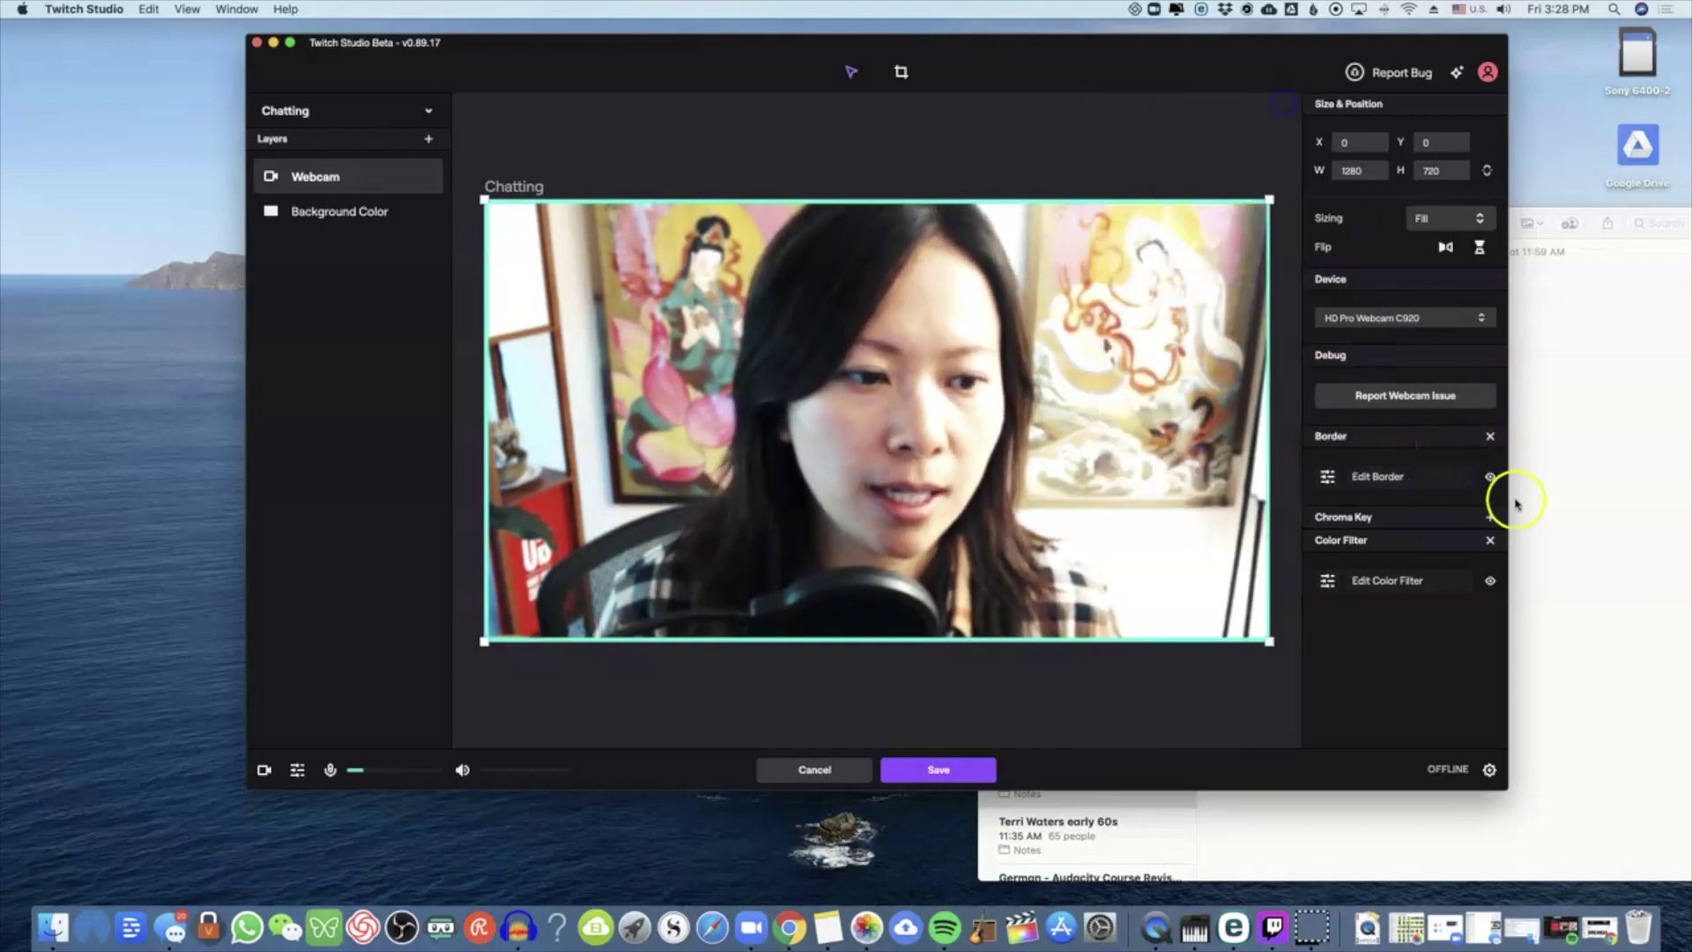
# Step: Hide the webcam border and the Background Color layer, then reselect the Webcam layer
pyautogui.click(1488, 477)
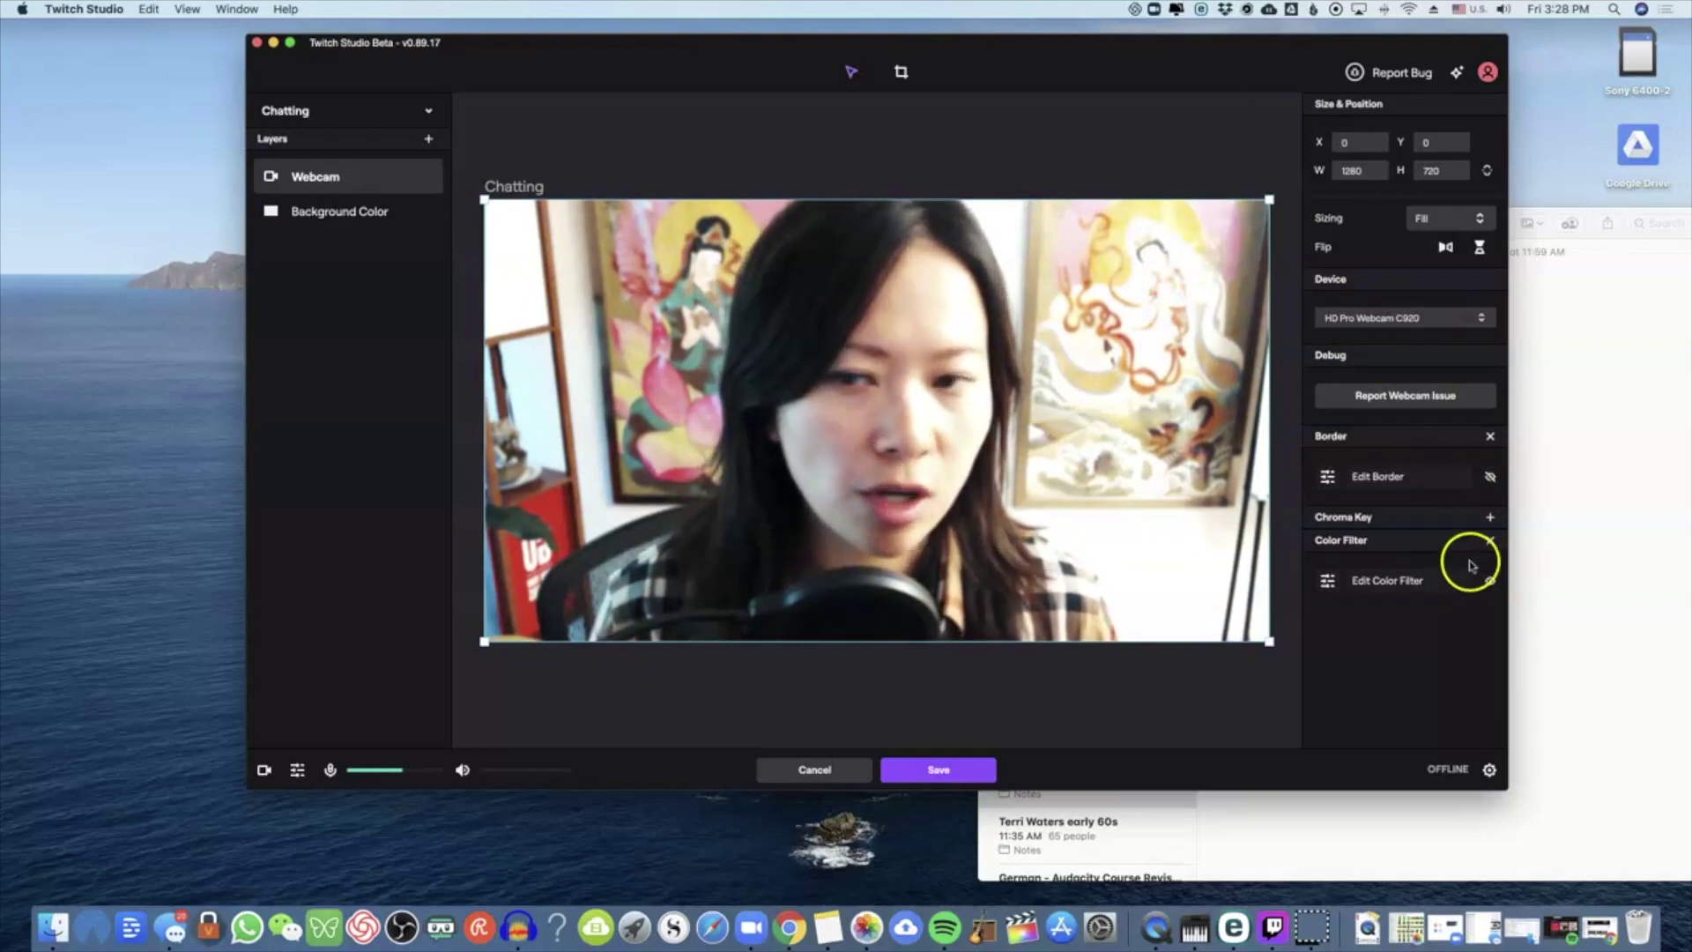
pyautogui.moveTo(388, 178)
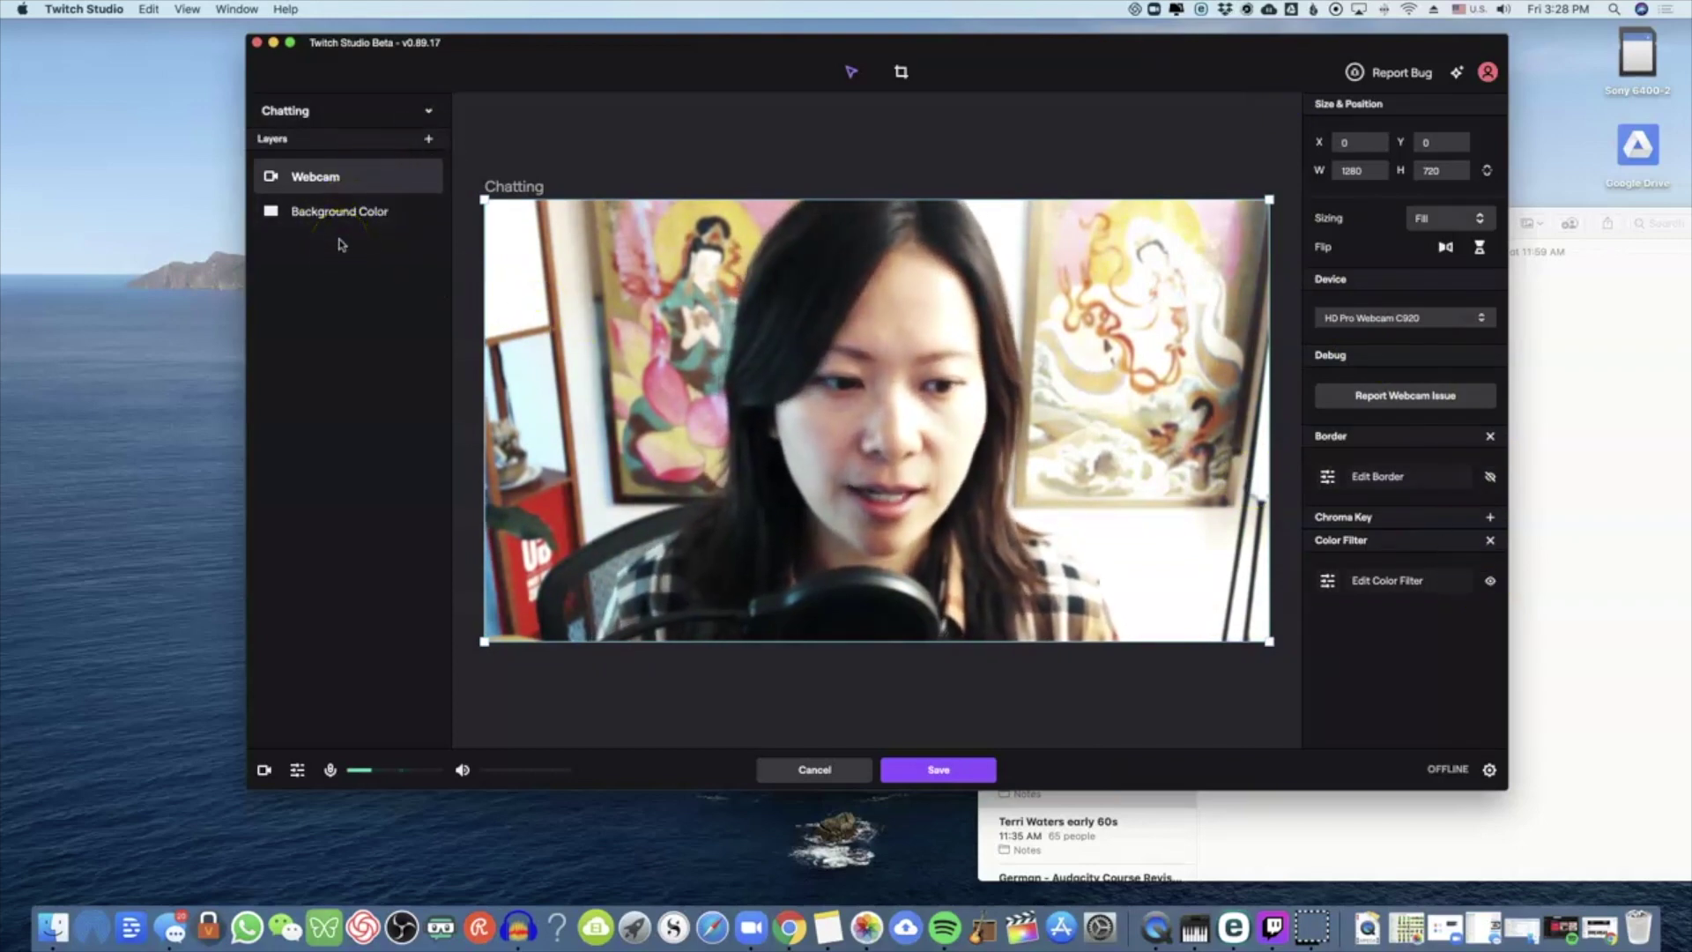
pyautogui.moveTo(331, 180)
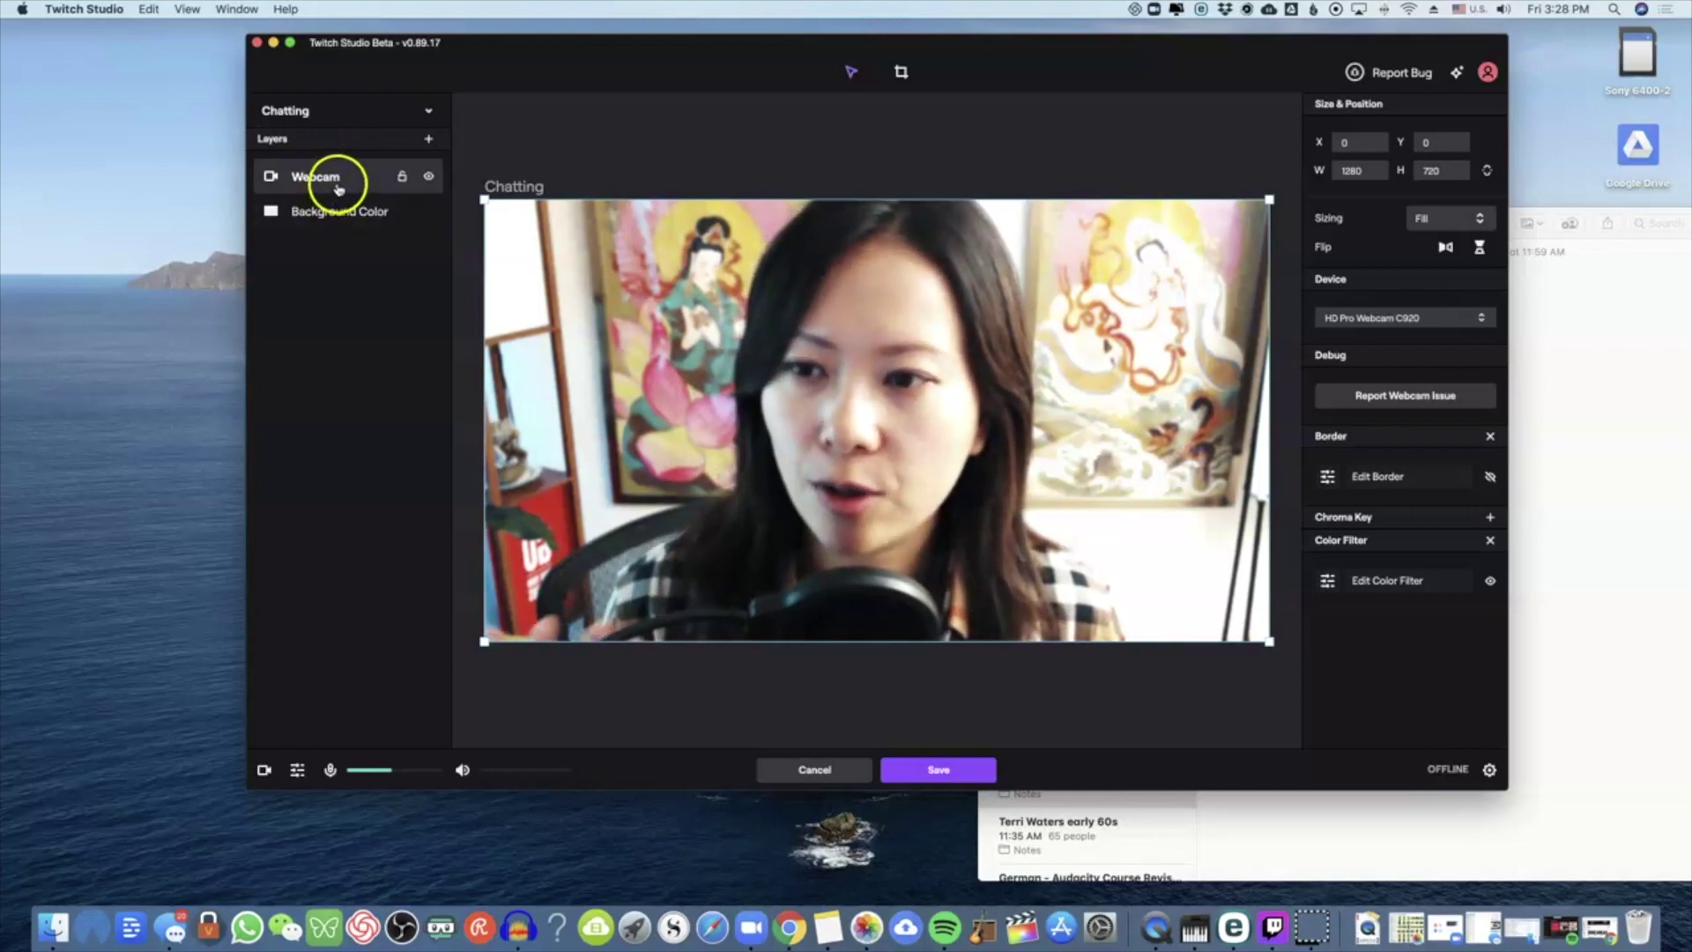
pyautogui.moveTo(345, 214)
pyautogui.click(430, 213)
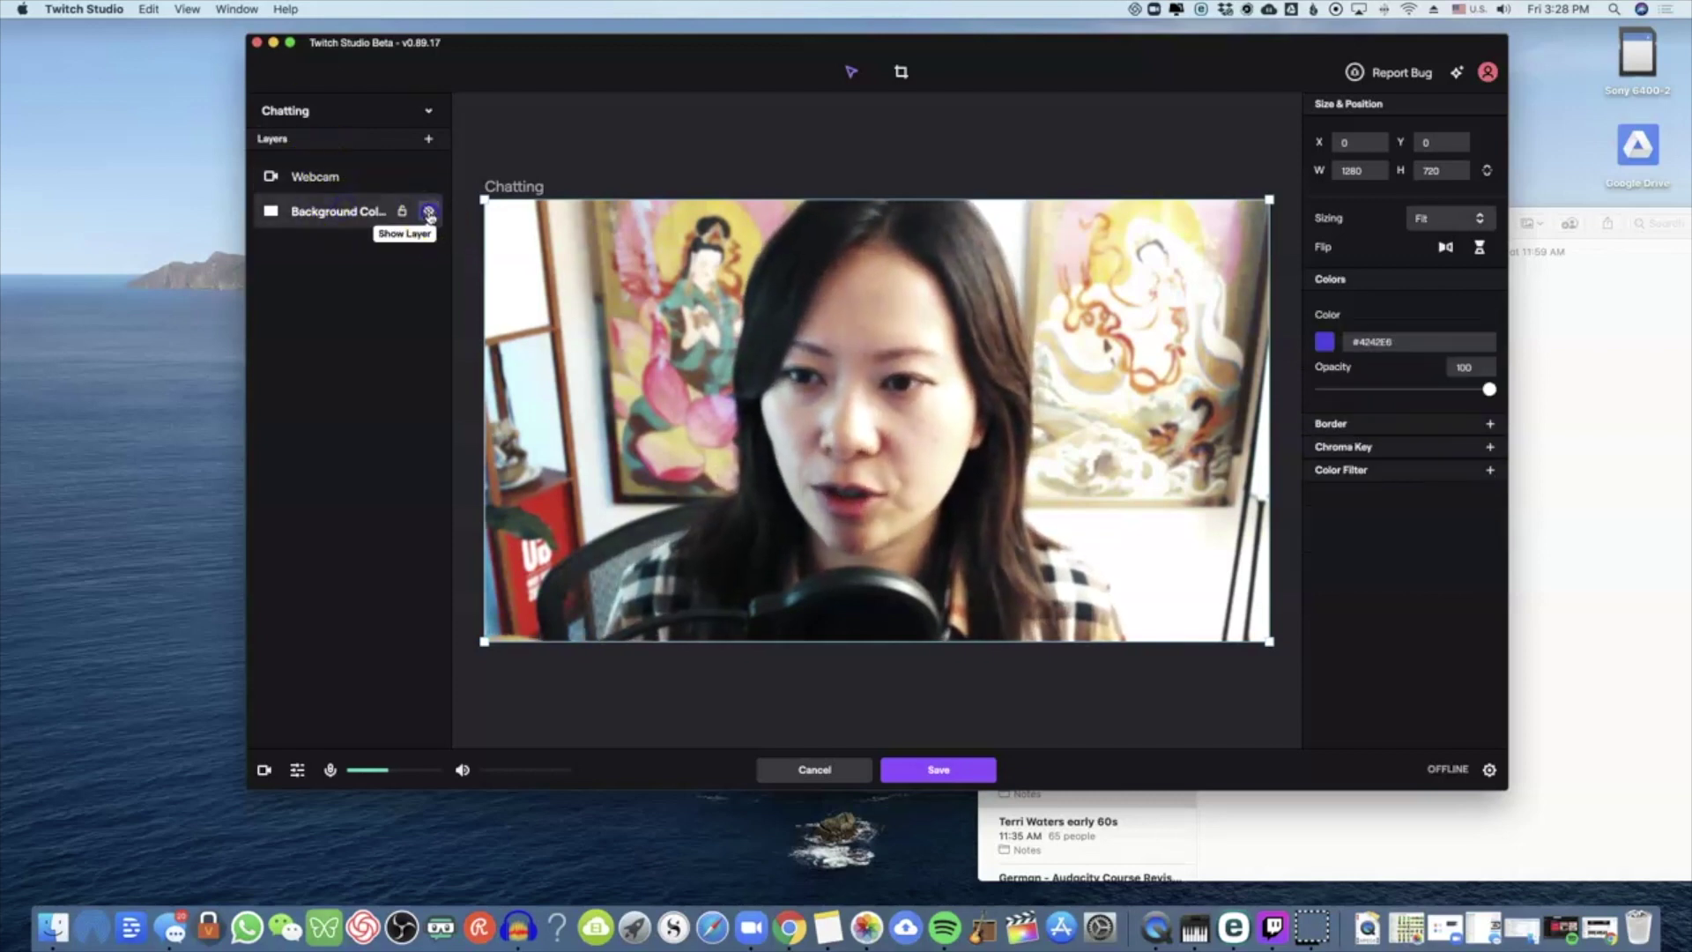
pyautogui.click(378, 179)
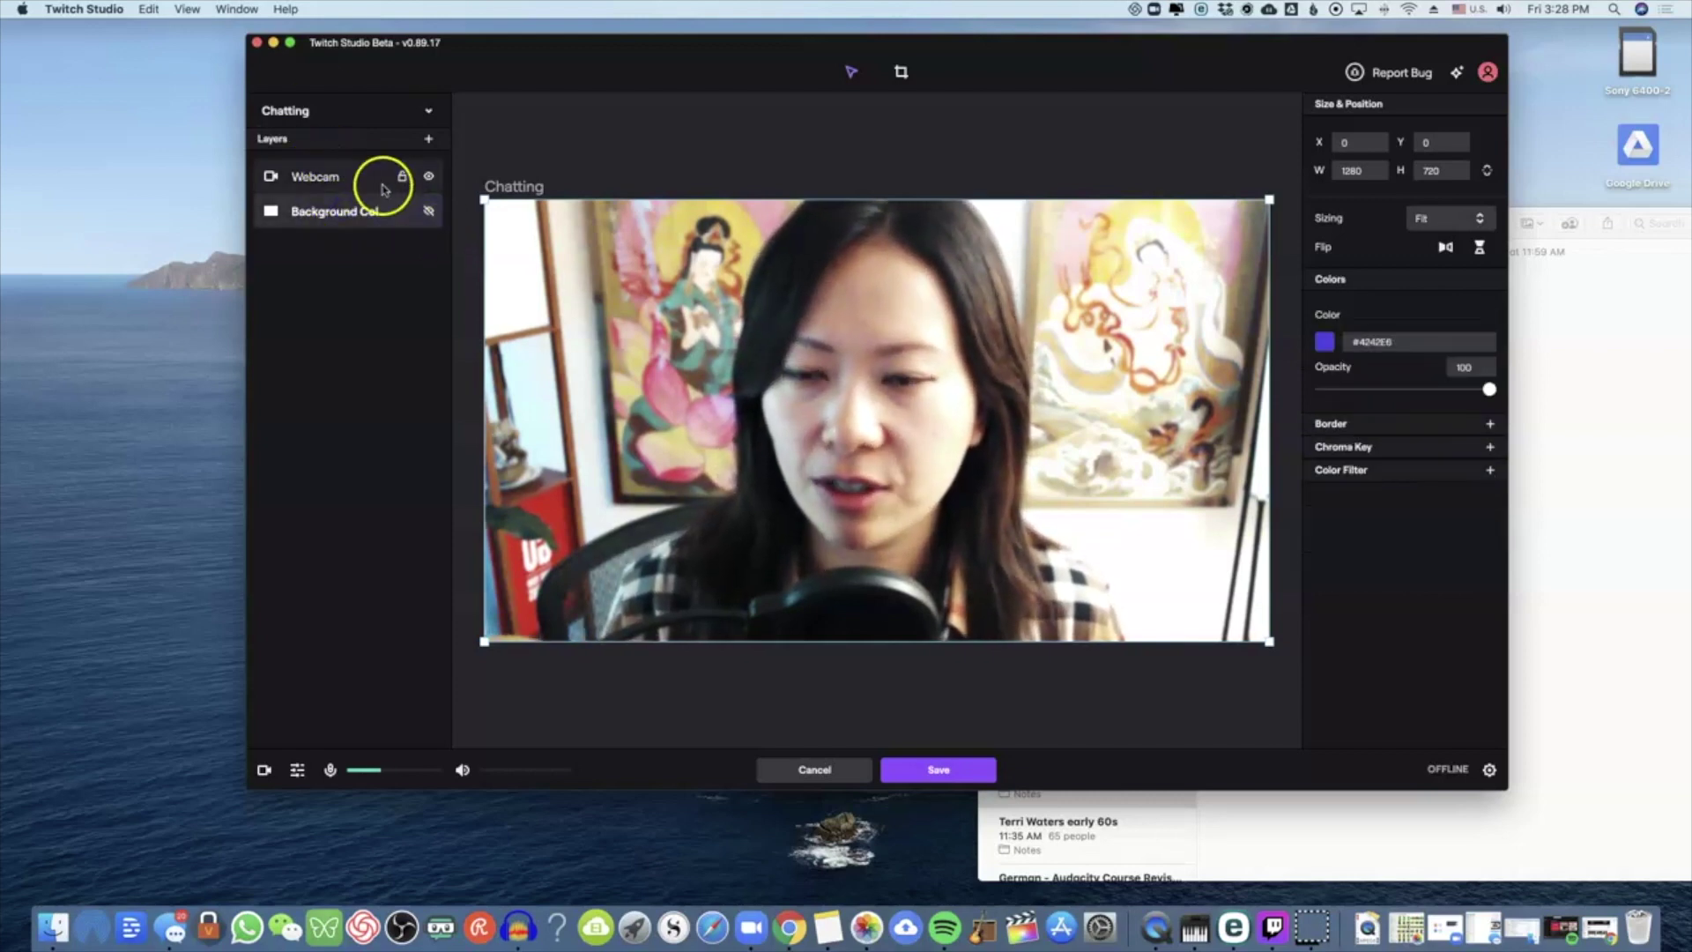
# Step: Add an Image layer and move its placeholder to the upper right of the scene
pyautogui.click(430, 141)
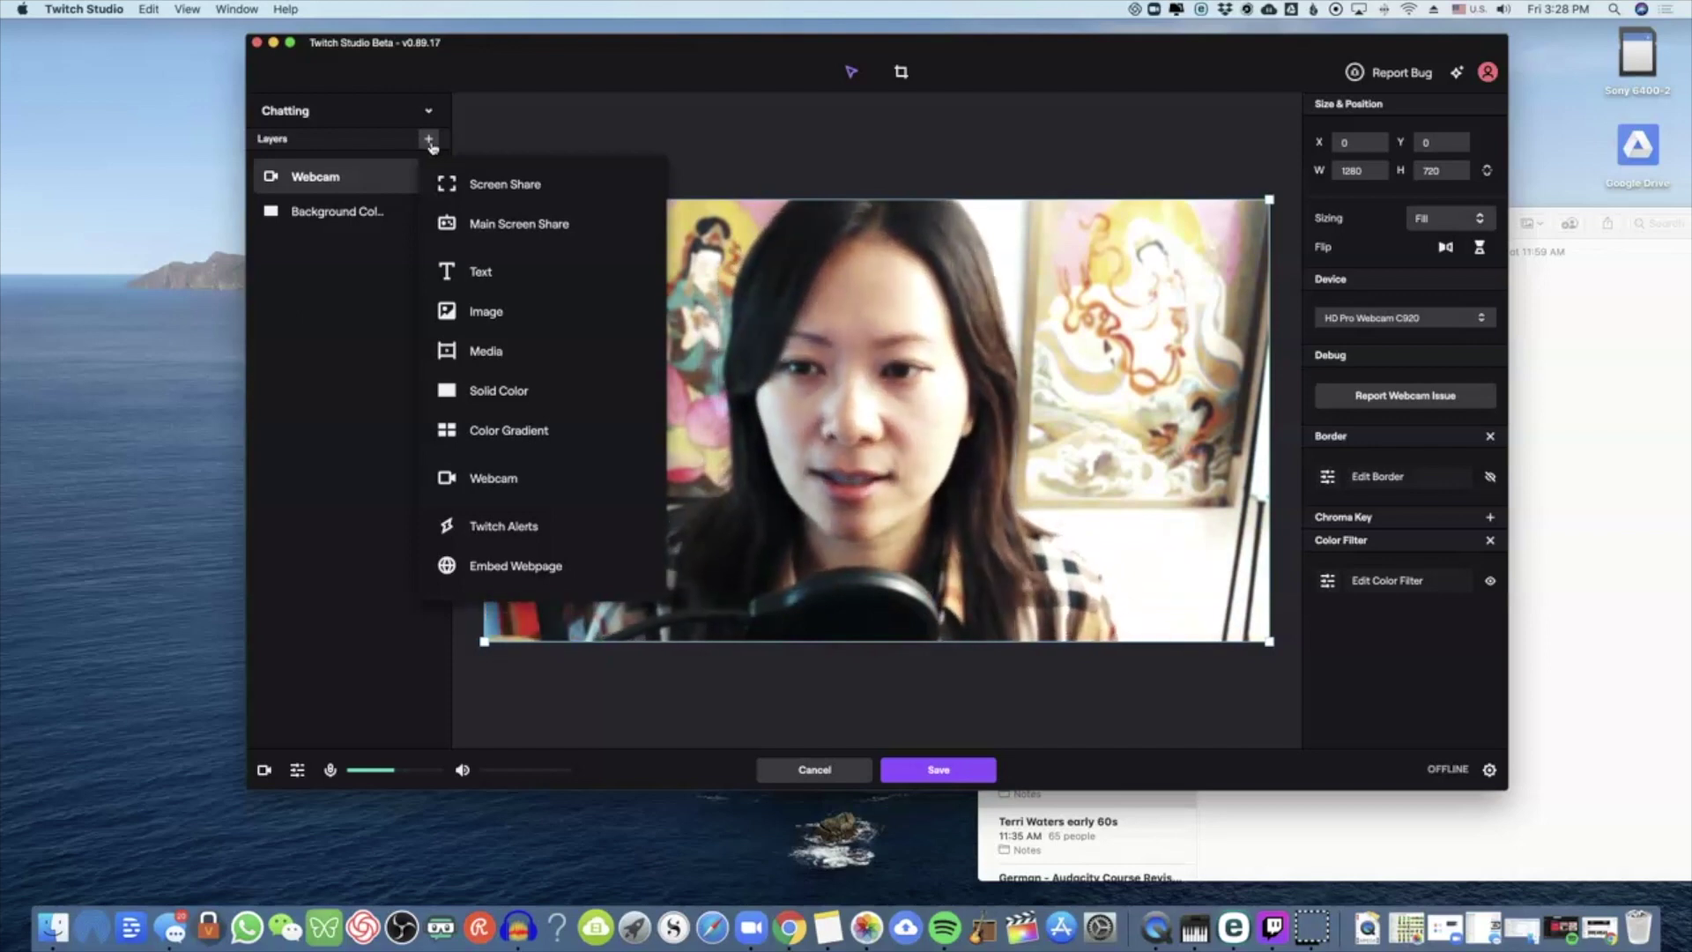
pyautogui.click(508, 312)
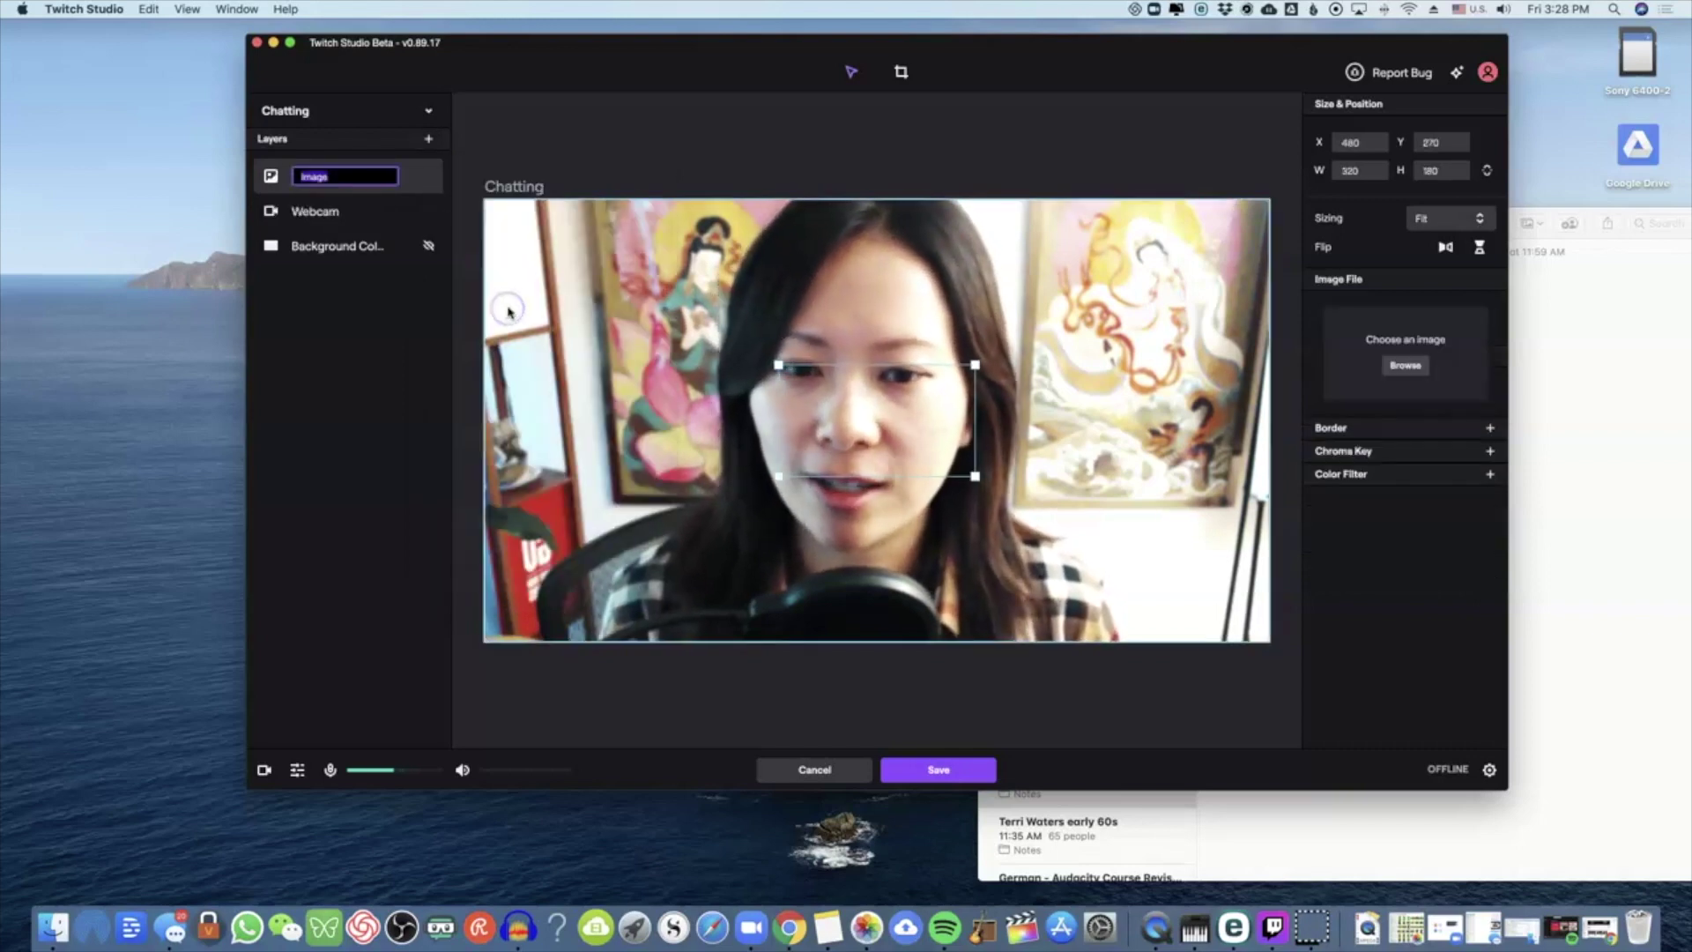
pyautogui.moveTo(838, 389); pyautogui.dragTo(787, 393)
pyautogui.moveTo(1116, 268); pyautogui.dragTo(1063, 270)
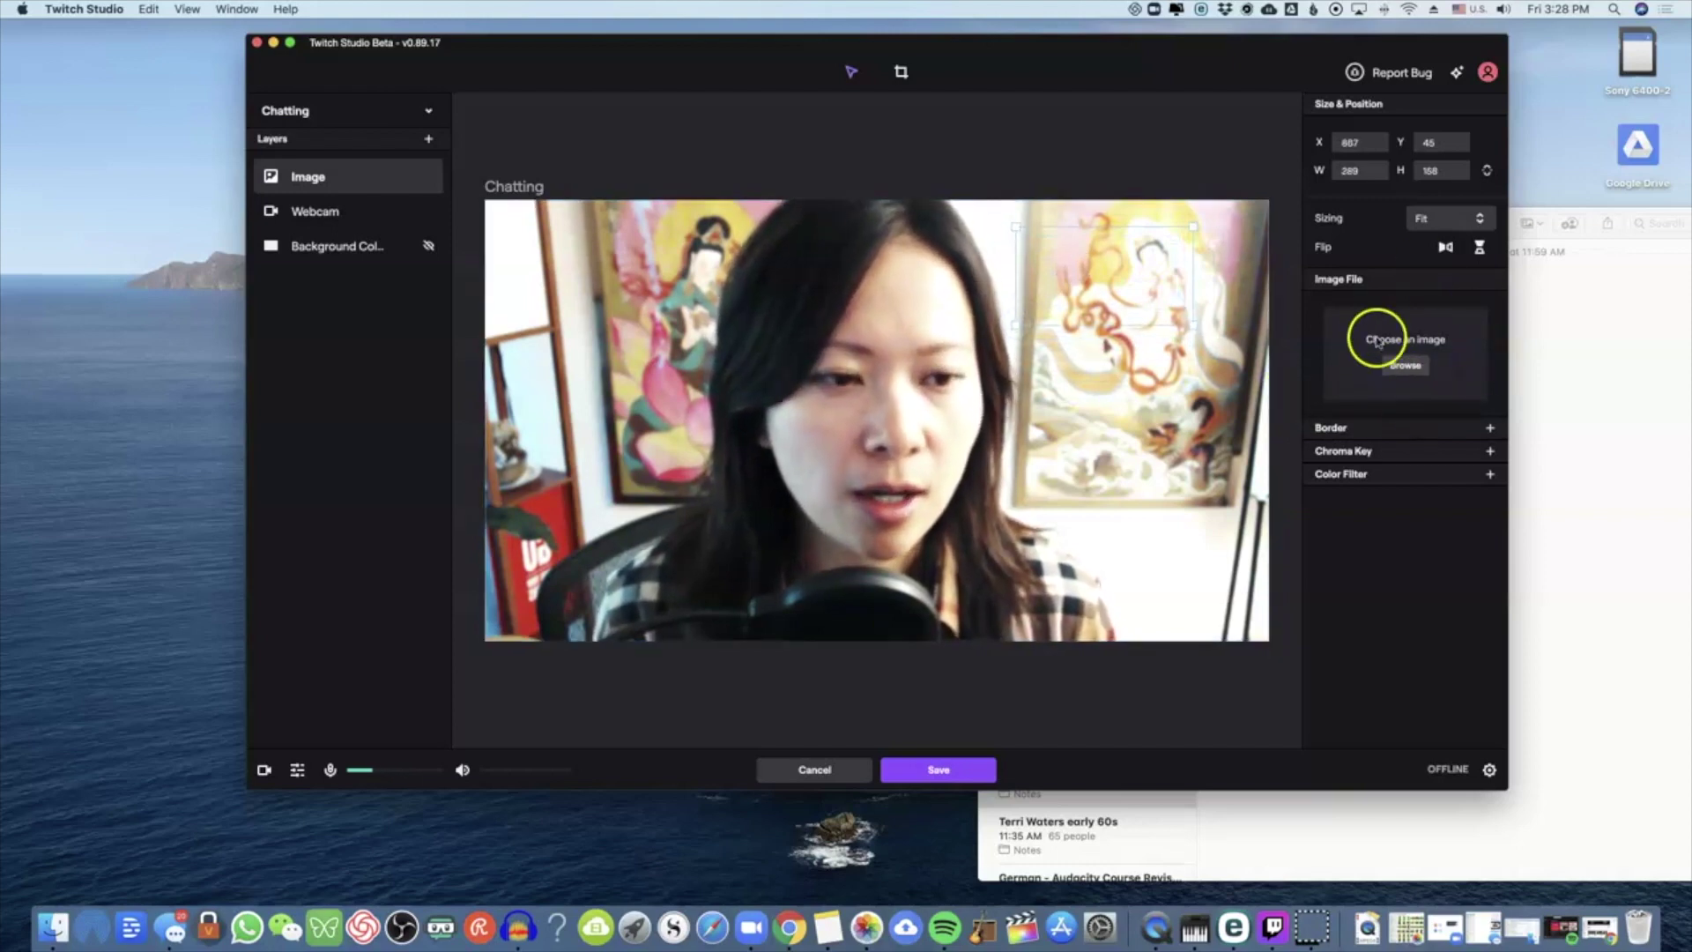
# Step: Set the image layer's picture to IMG_4718.jpg and enlarge its box slightly
pyautogui.click(1410, 365)
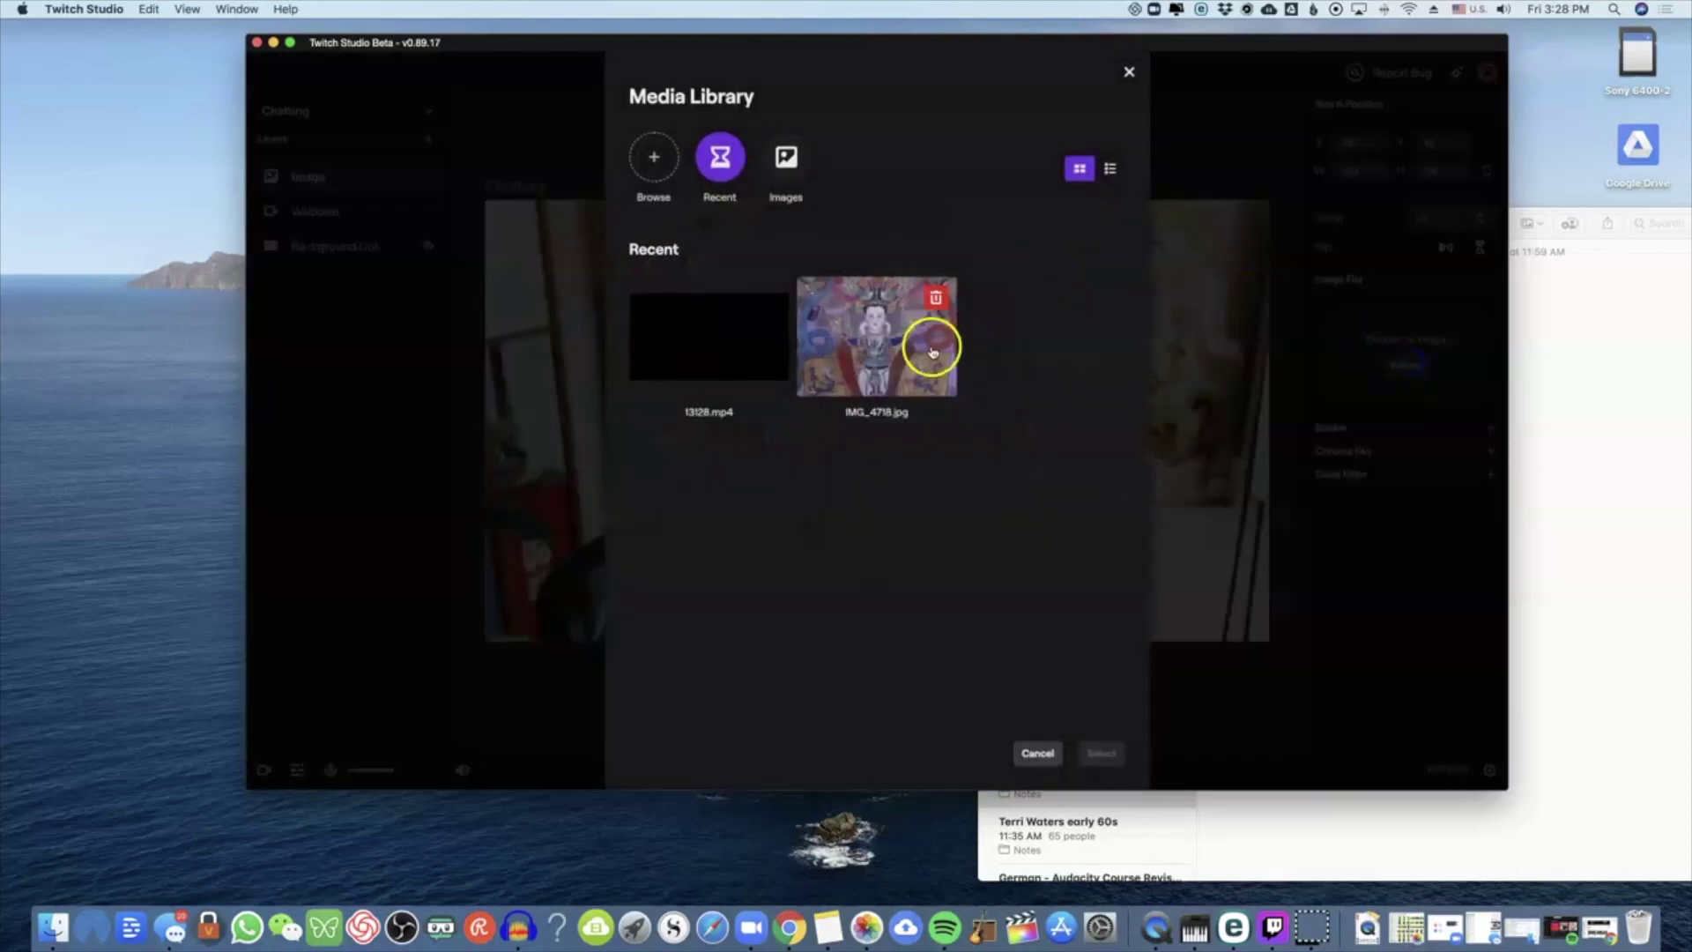
pyautogui.click(1102, 751)
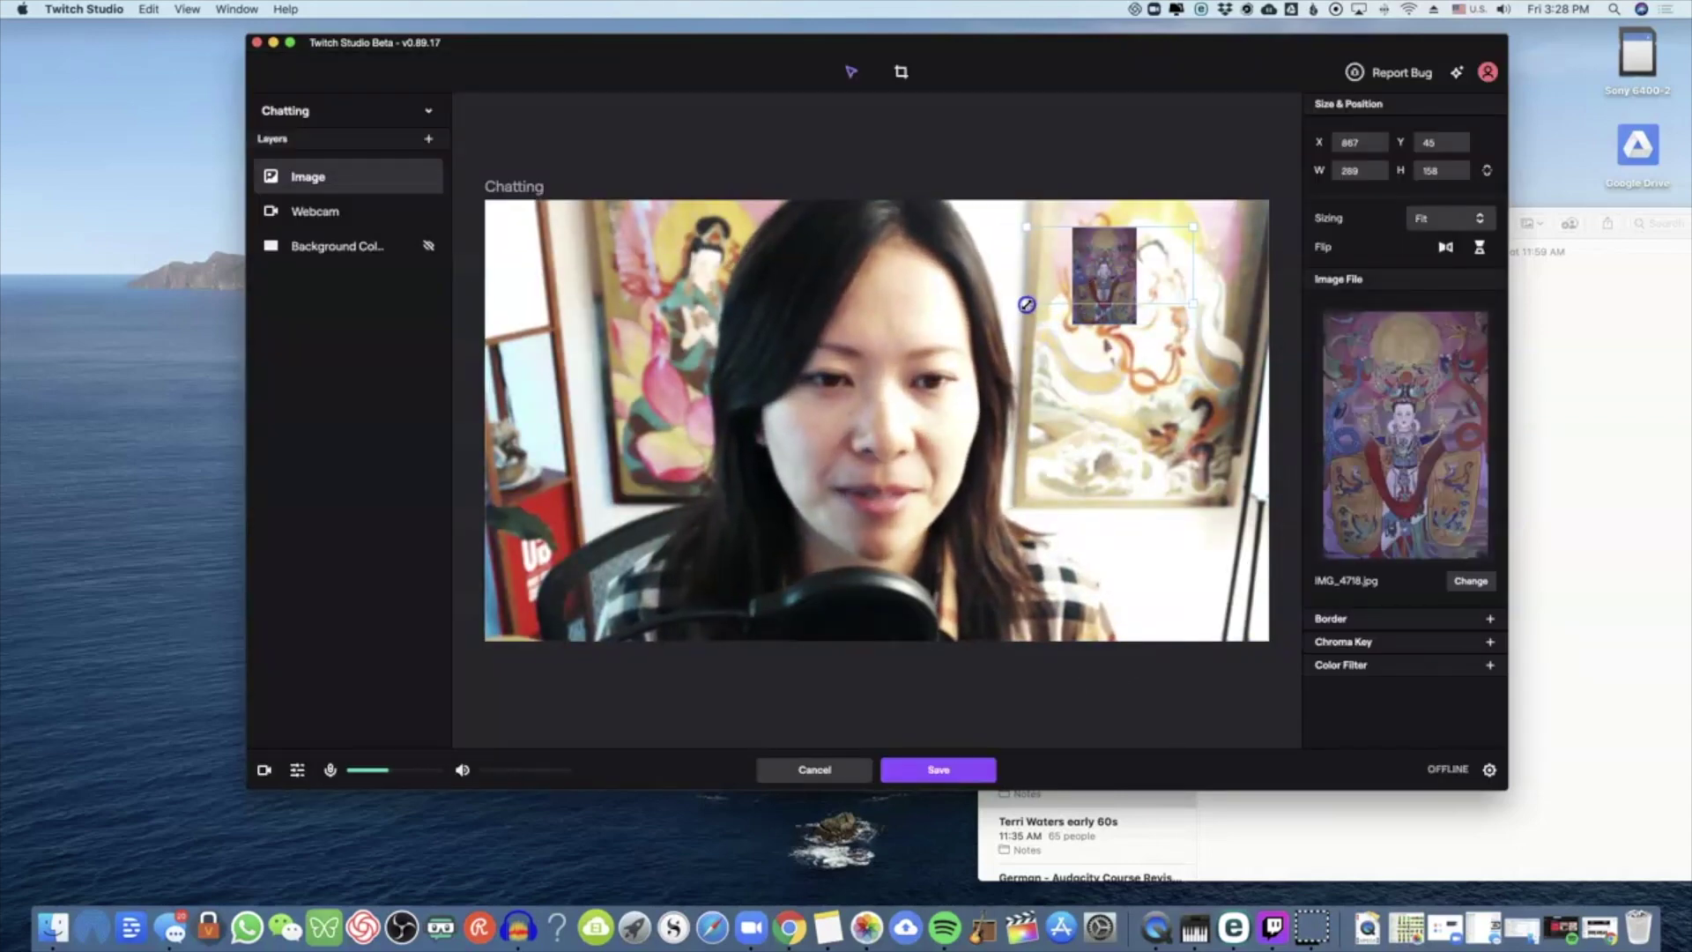
pyautogui.moveTo(1026, 304); pyautogui.dragTo(1015, 342)
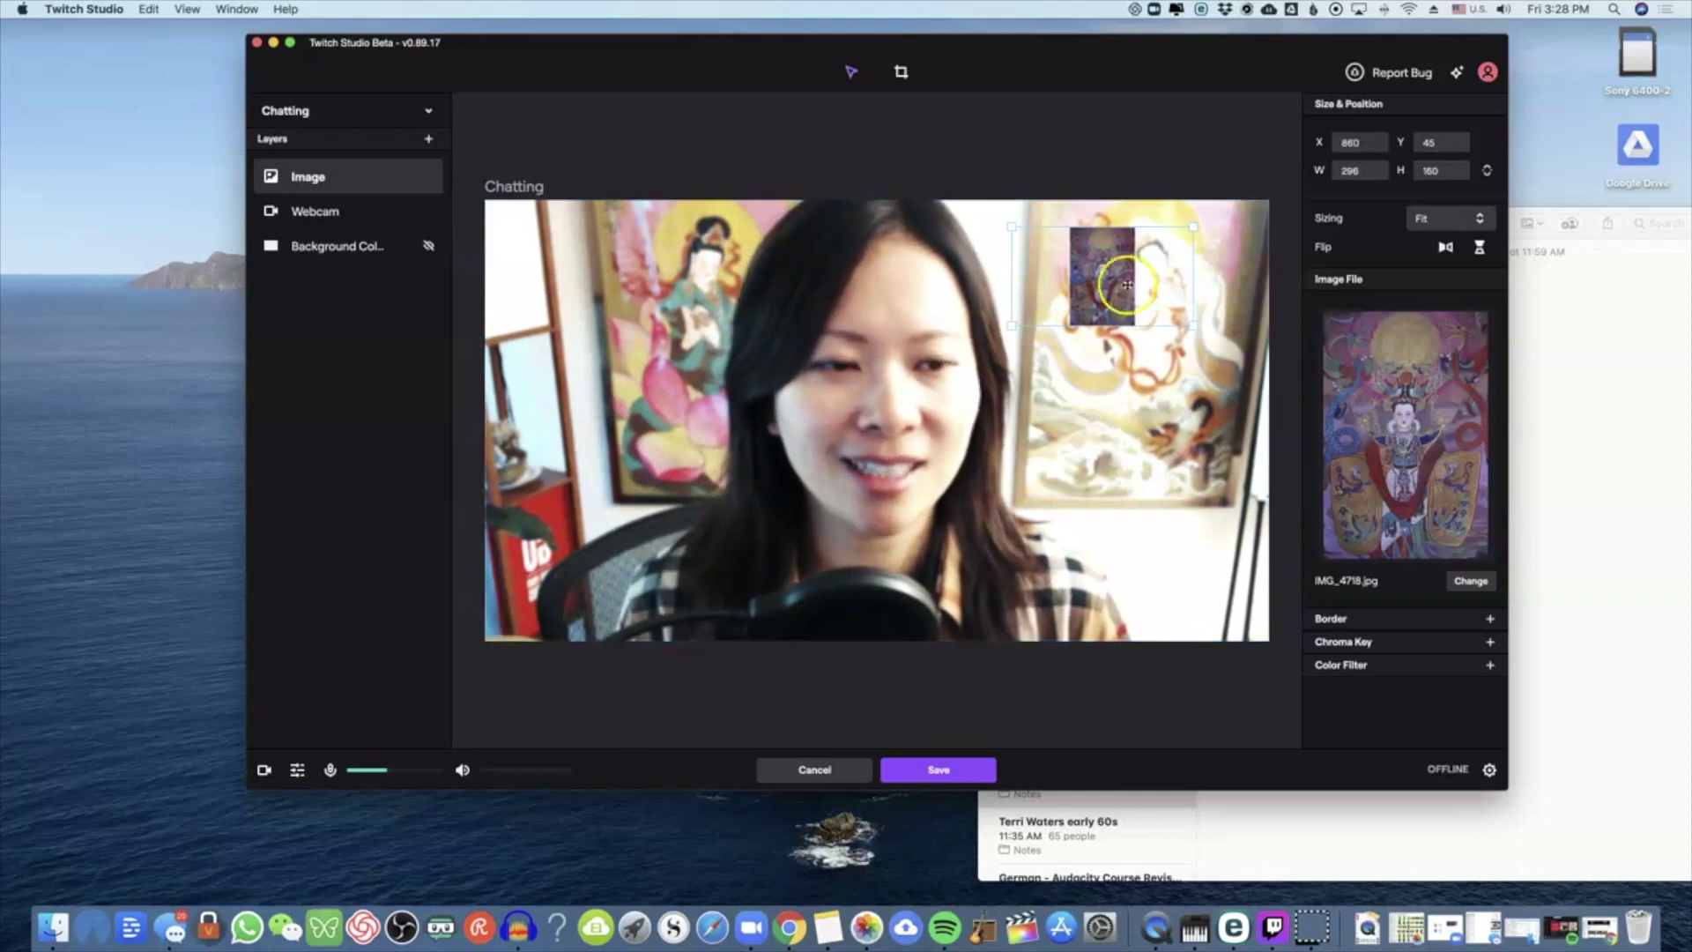
pyautogui.click(1441, 218)
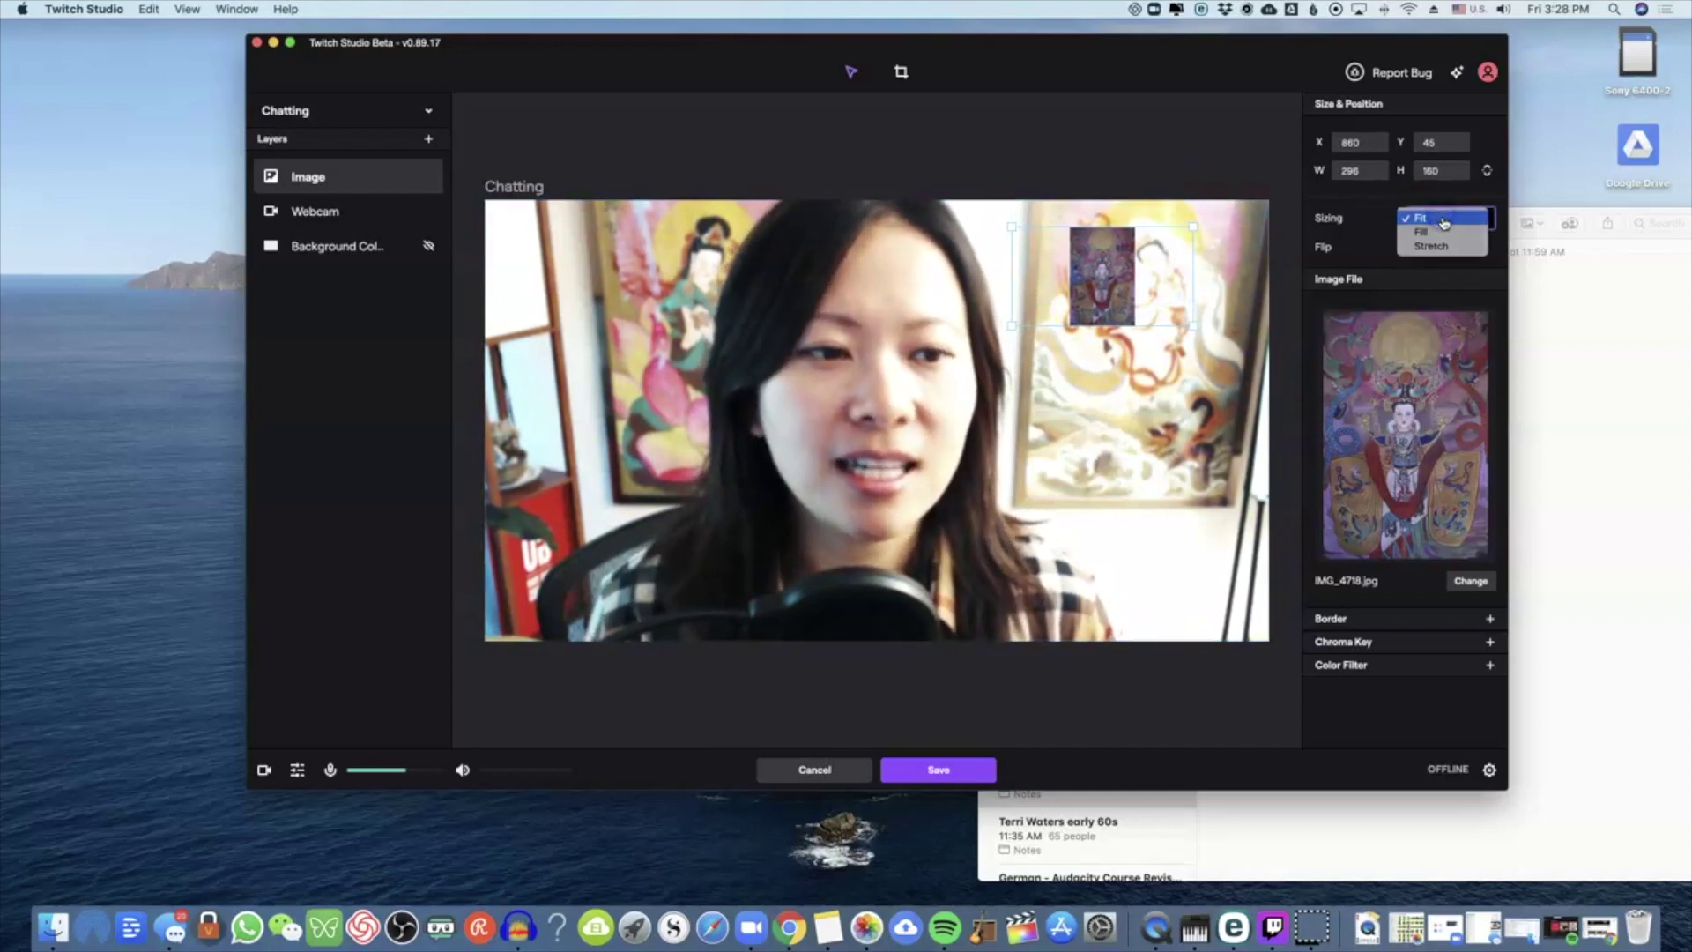
# Step: Set the image Sizing to Fill and resize its box to 327×134 at X 899, Y 45
pyautogui.click(1444, 231)
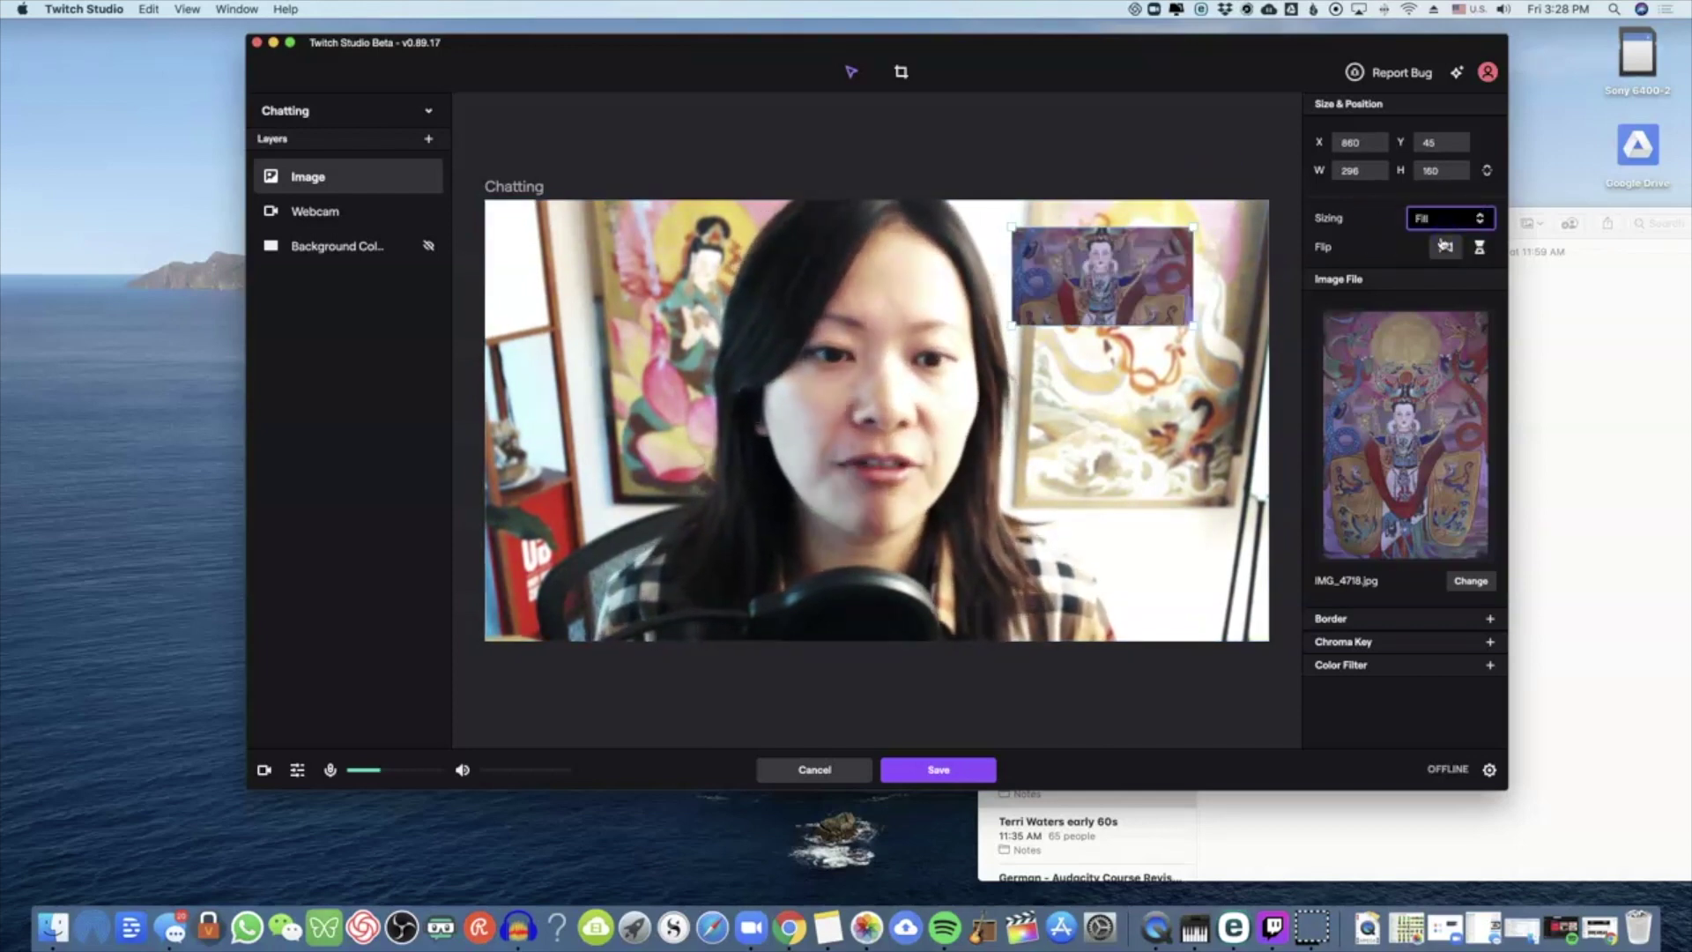
pyautogui.moveTo(1188, 324); pyautogui.dragTo(1236, 319)
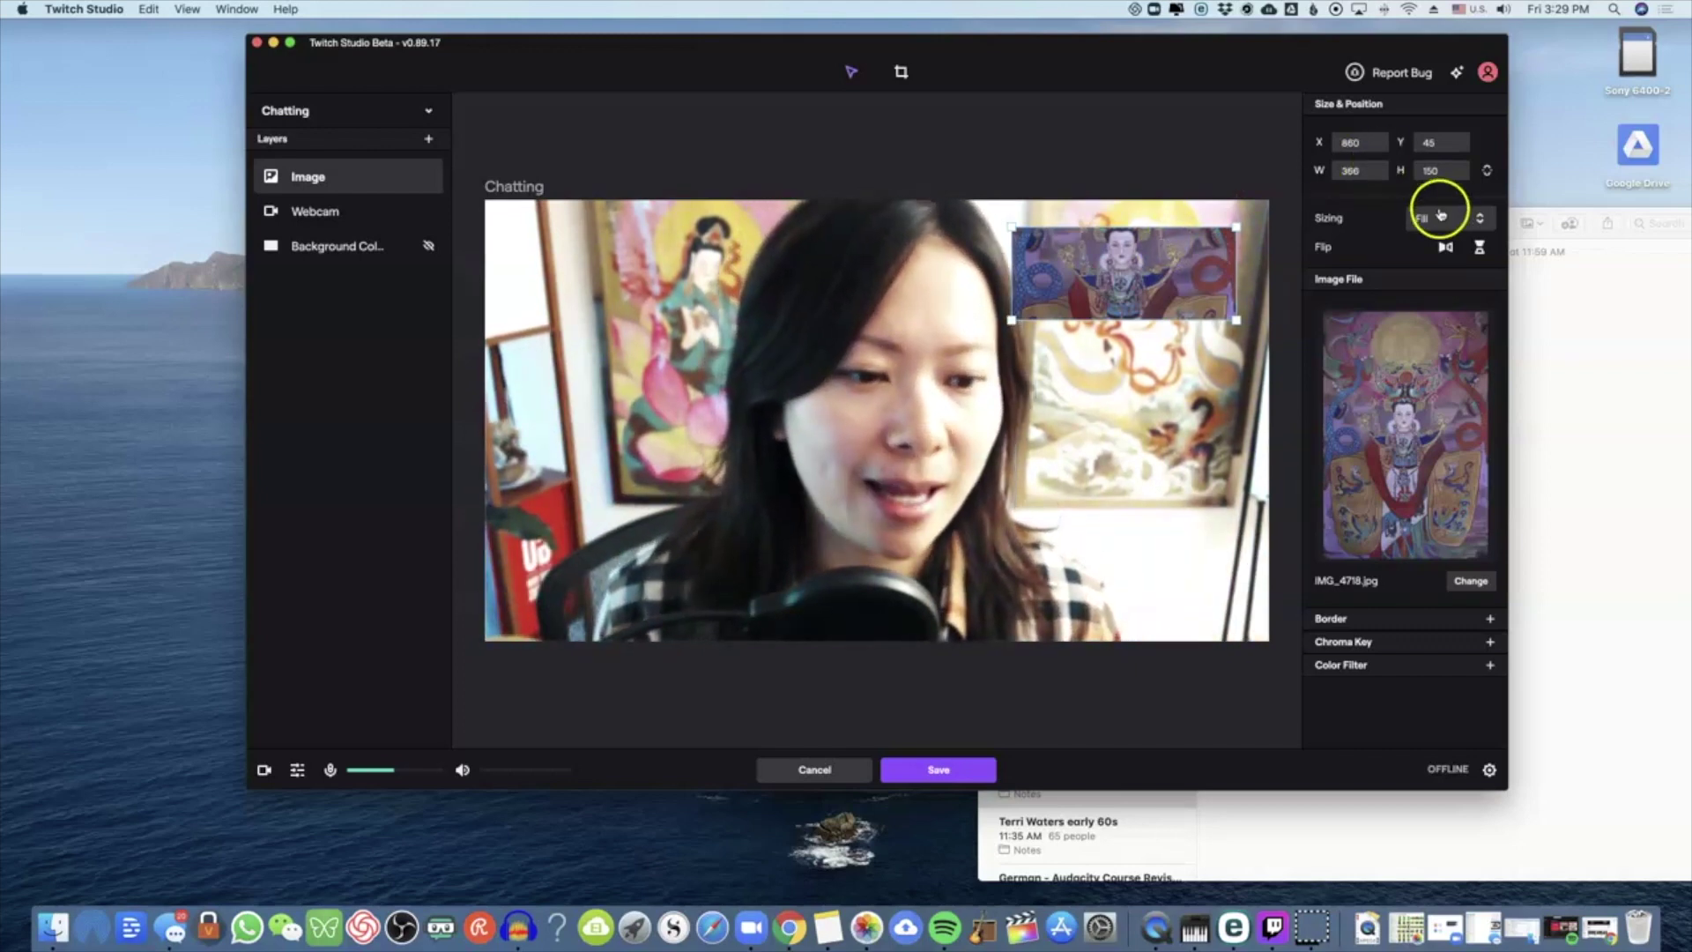
pyautogui.moveTo(1010, 320); pyautogui.dragTo(1036, 309)
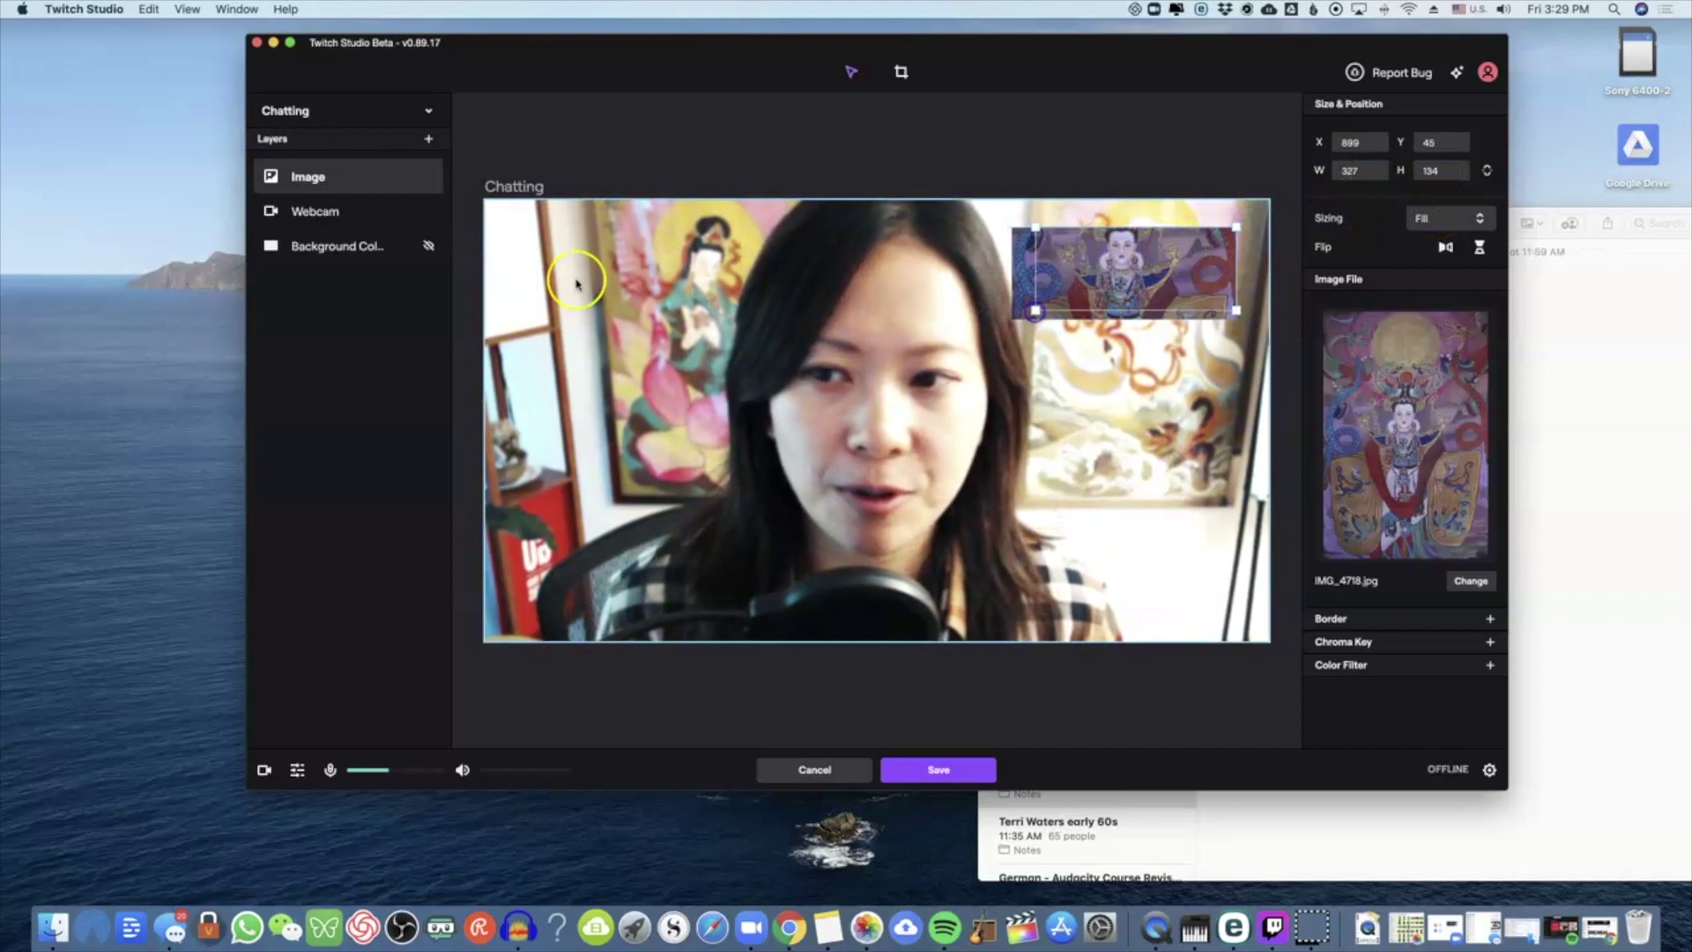
# Step: Show Background Color again, hide the Image layer, and press Delete to remove it
pyautogui.click(428, 247)
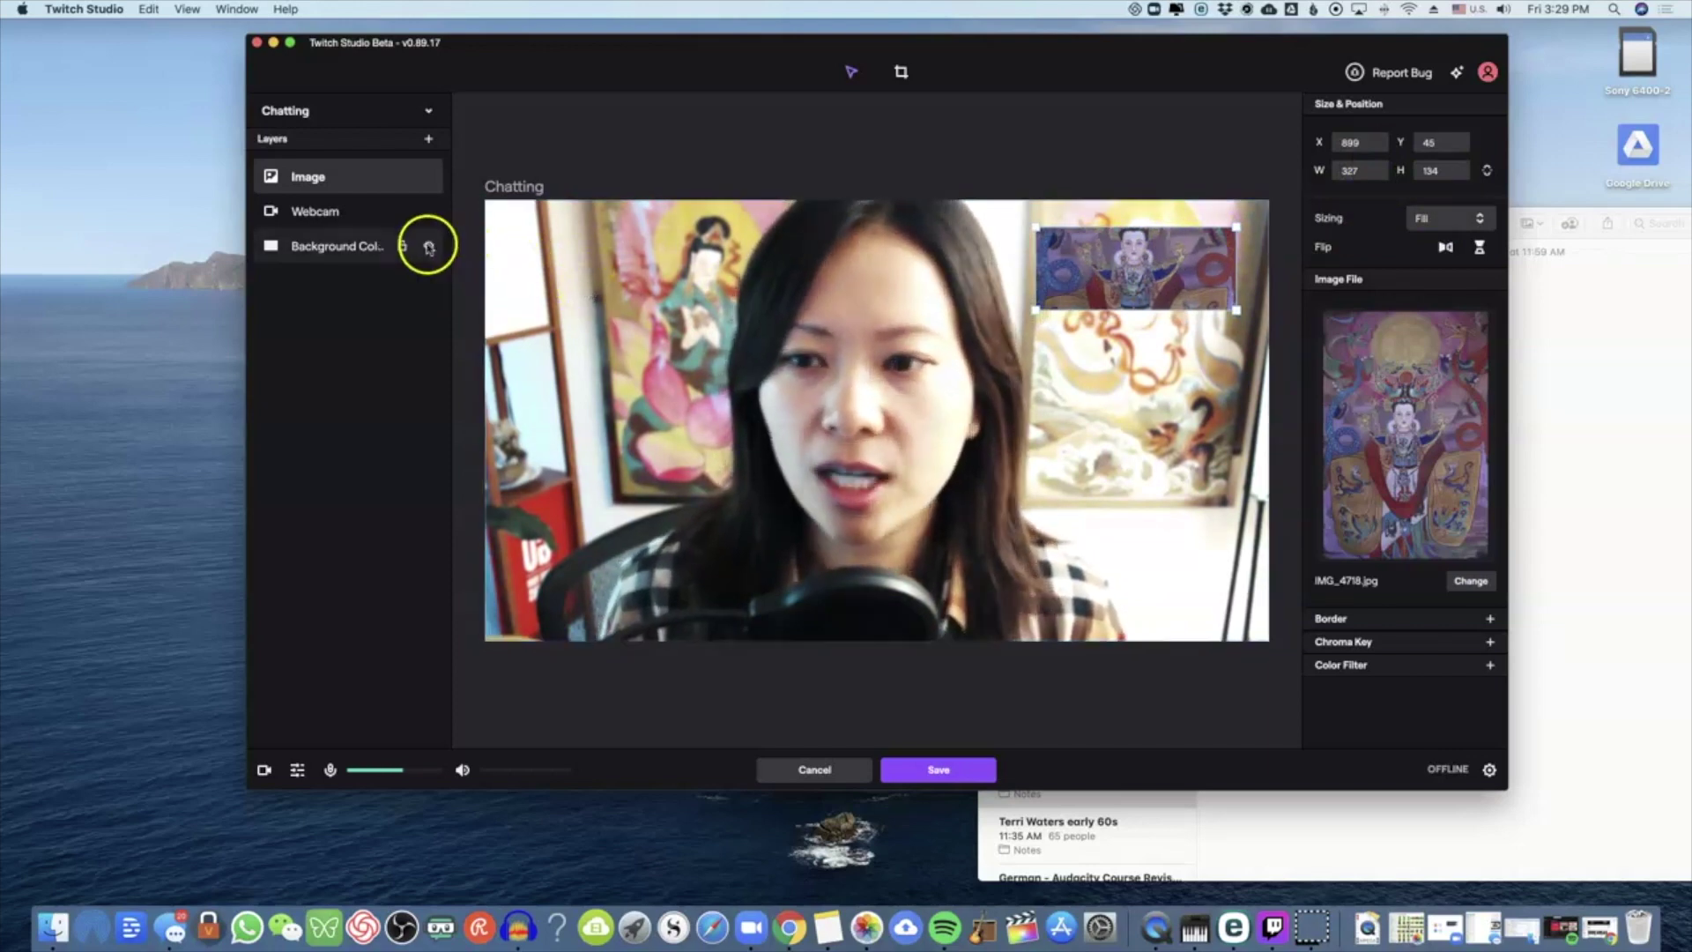
pyautogui.click(430, 177)
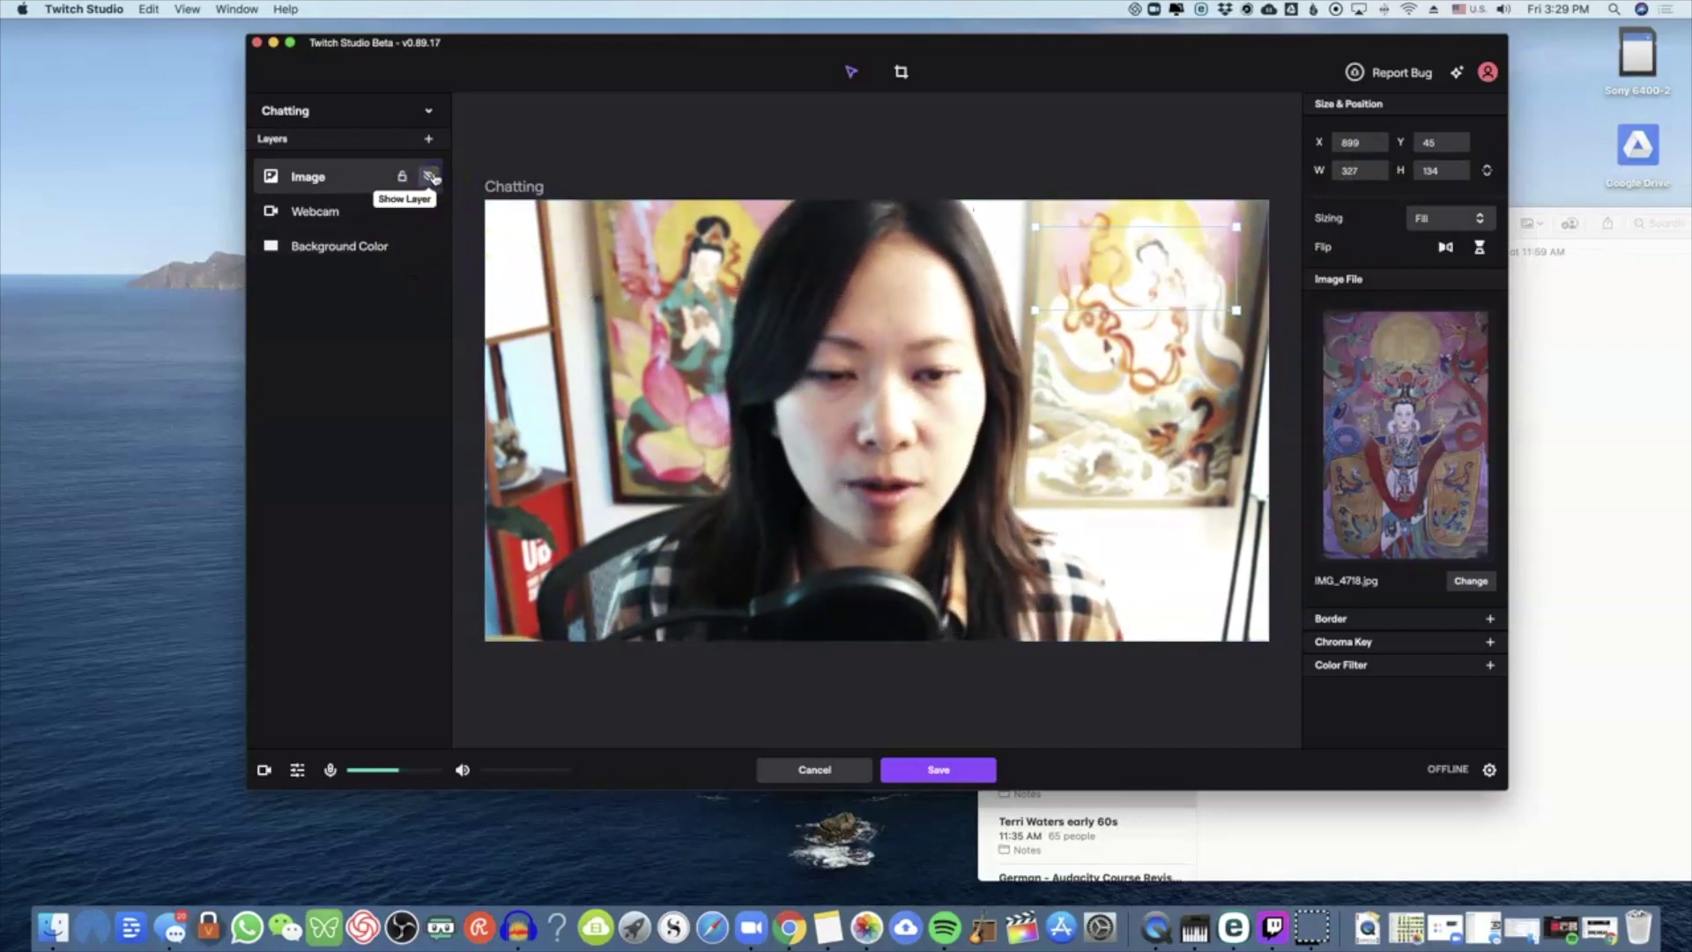
pyautogui.click(1158, 237)
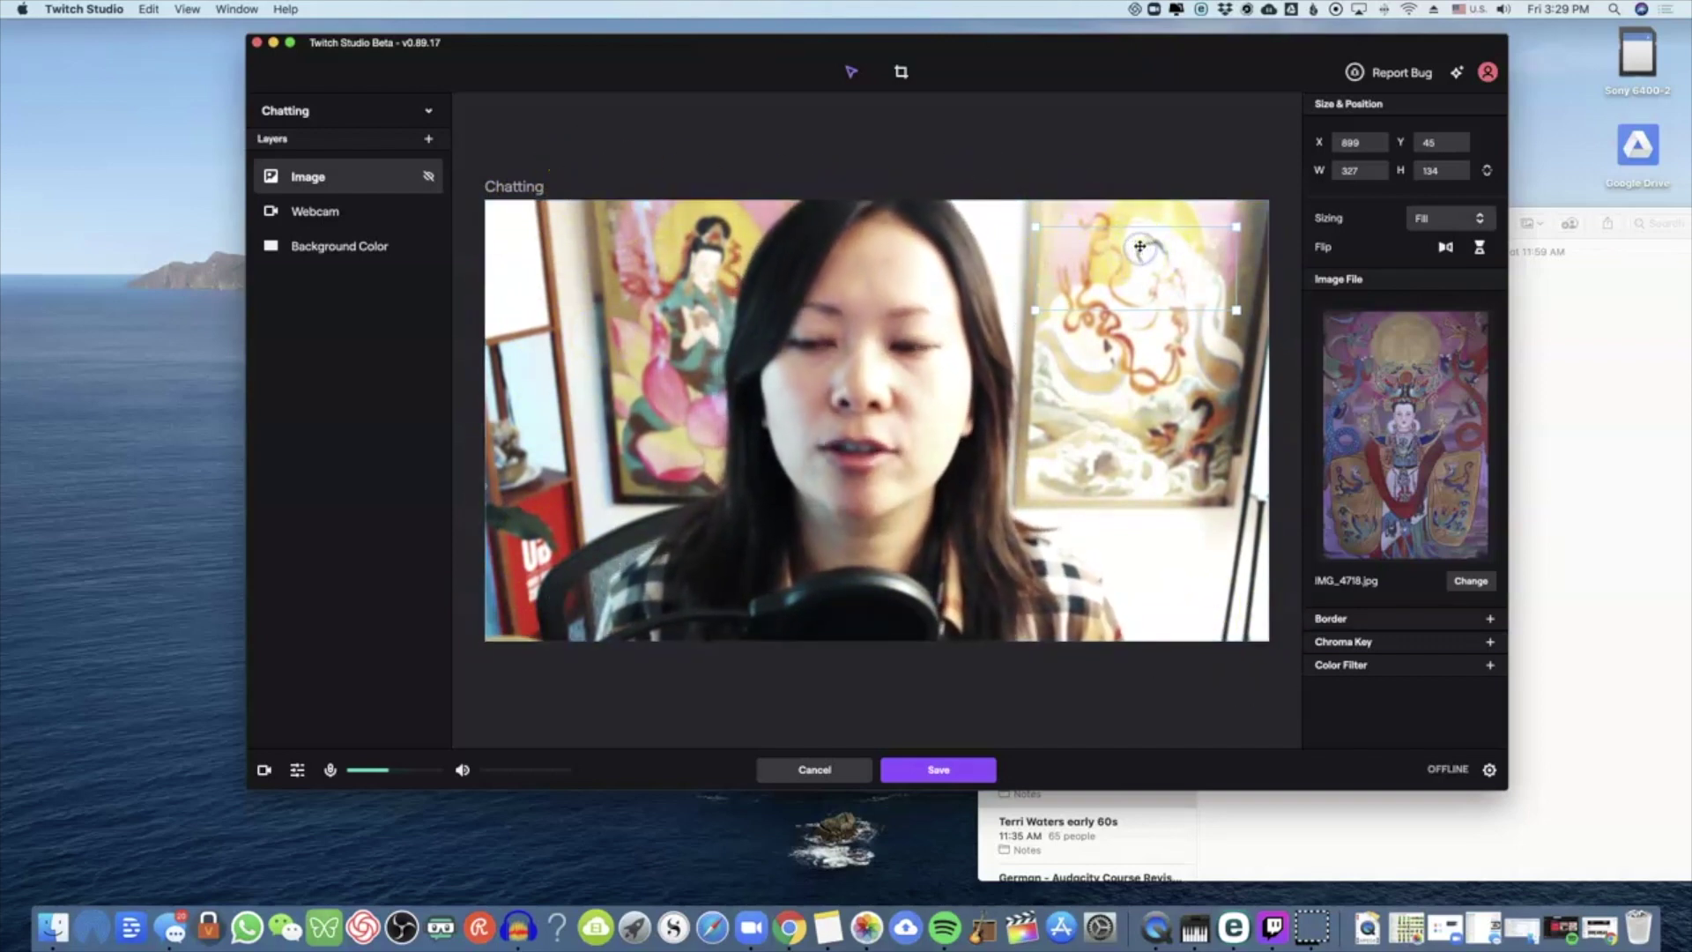
pyautogui.moveTo(351, 174)
pyautogui.mouseDown()
pyautogui.moveTo(335, 215)
pyautogui.moveTo(351, 214)
pyautogui.moveTo(332, 166)
pyautogui.moveTo(348, 234)
pyautogui.moveTo(357, 165)
pyautogui.mouseUp()
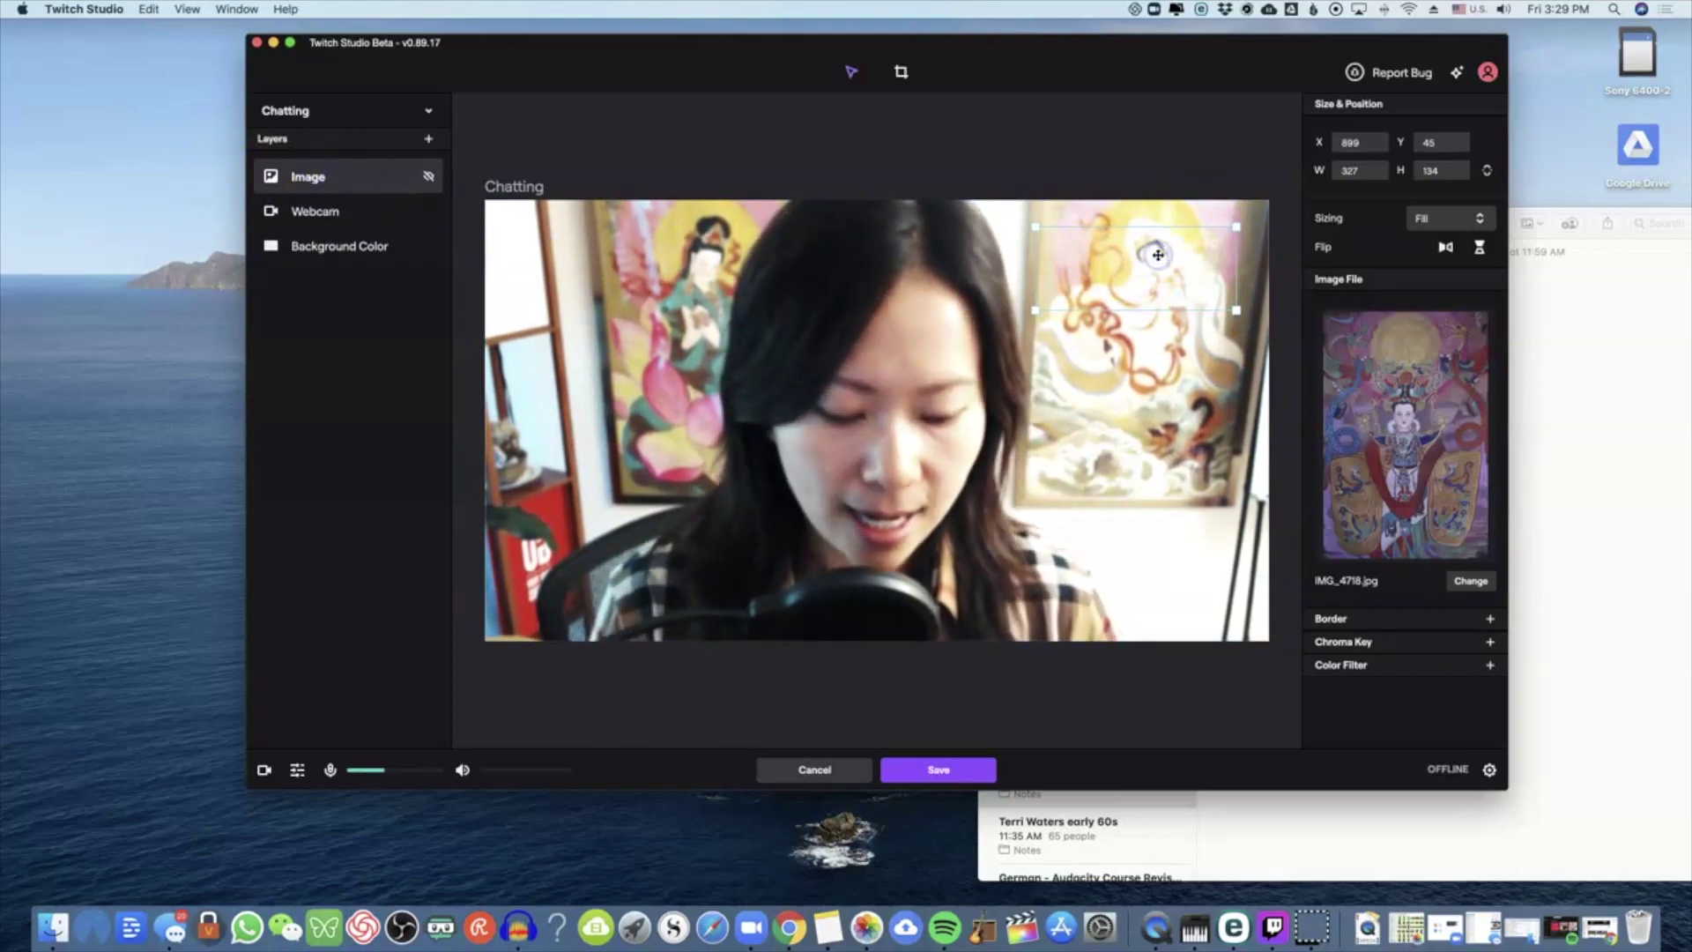
pyautogui.press('Delete')
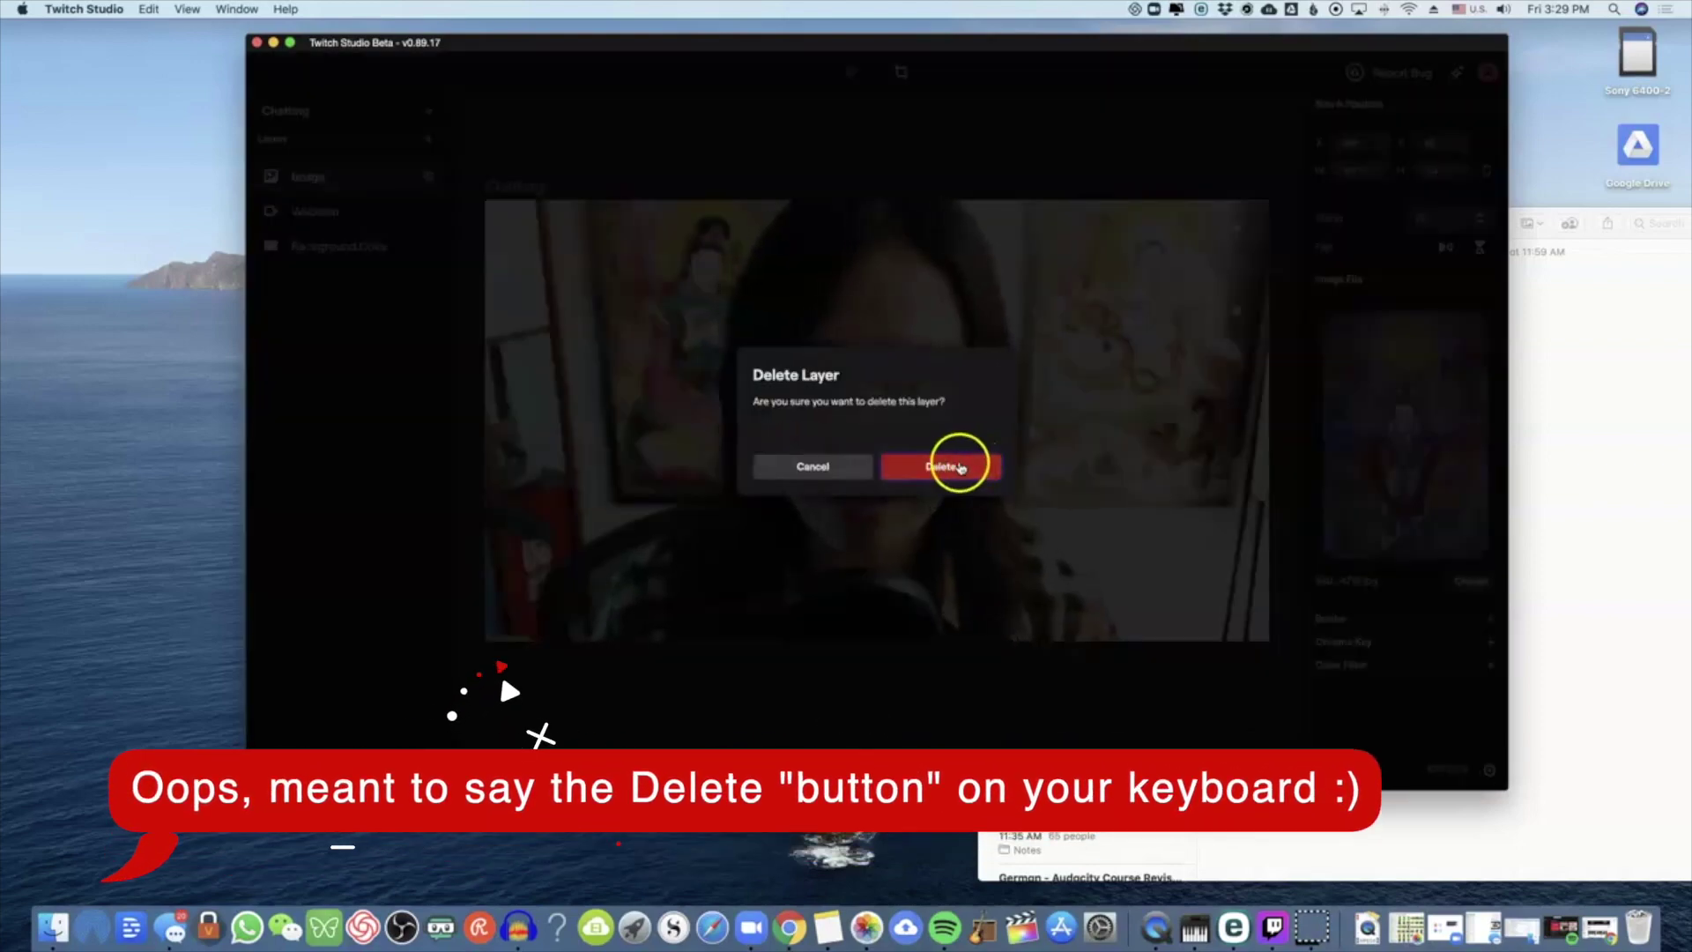
# Step: Confirm the Image layer deletion and rename the Webcam layer to 'Webcam HD'
pyautogui.click(960, 467)
pyautogui.rightClick(331, 177)
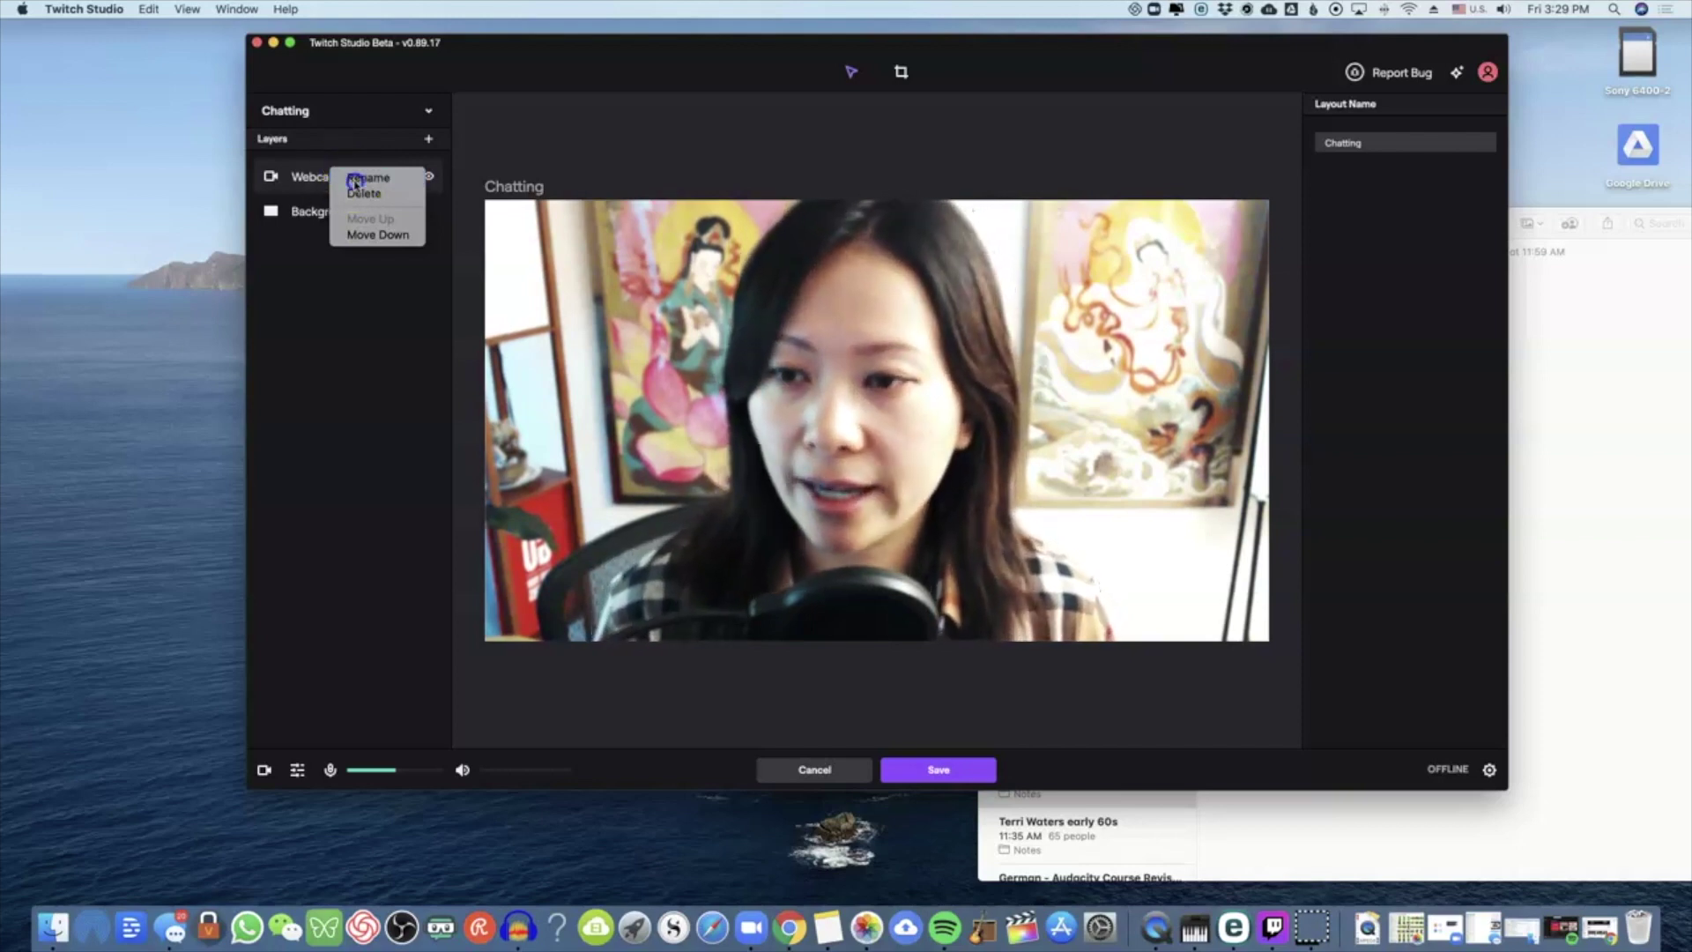
pyautogui.click(363, 177)
pyautogui.click(359, 177)
pyautogui.write('H')
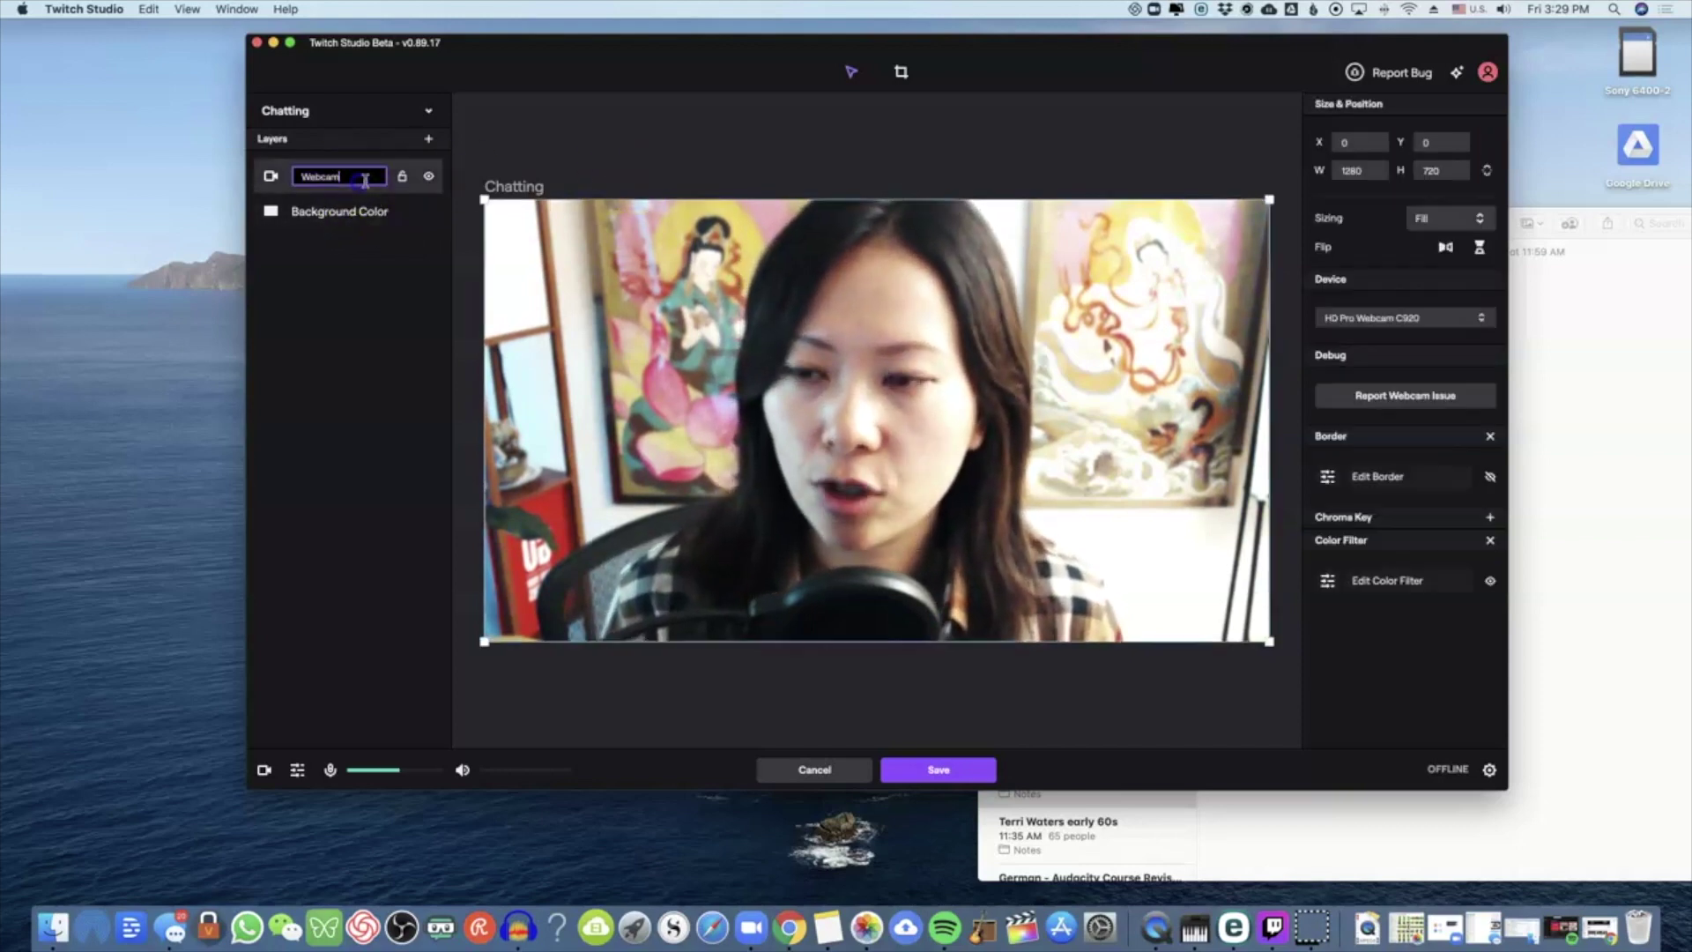
pyautogui.write('D')
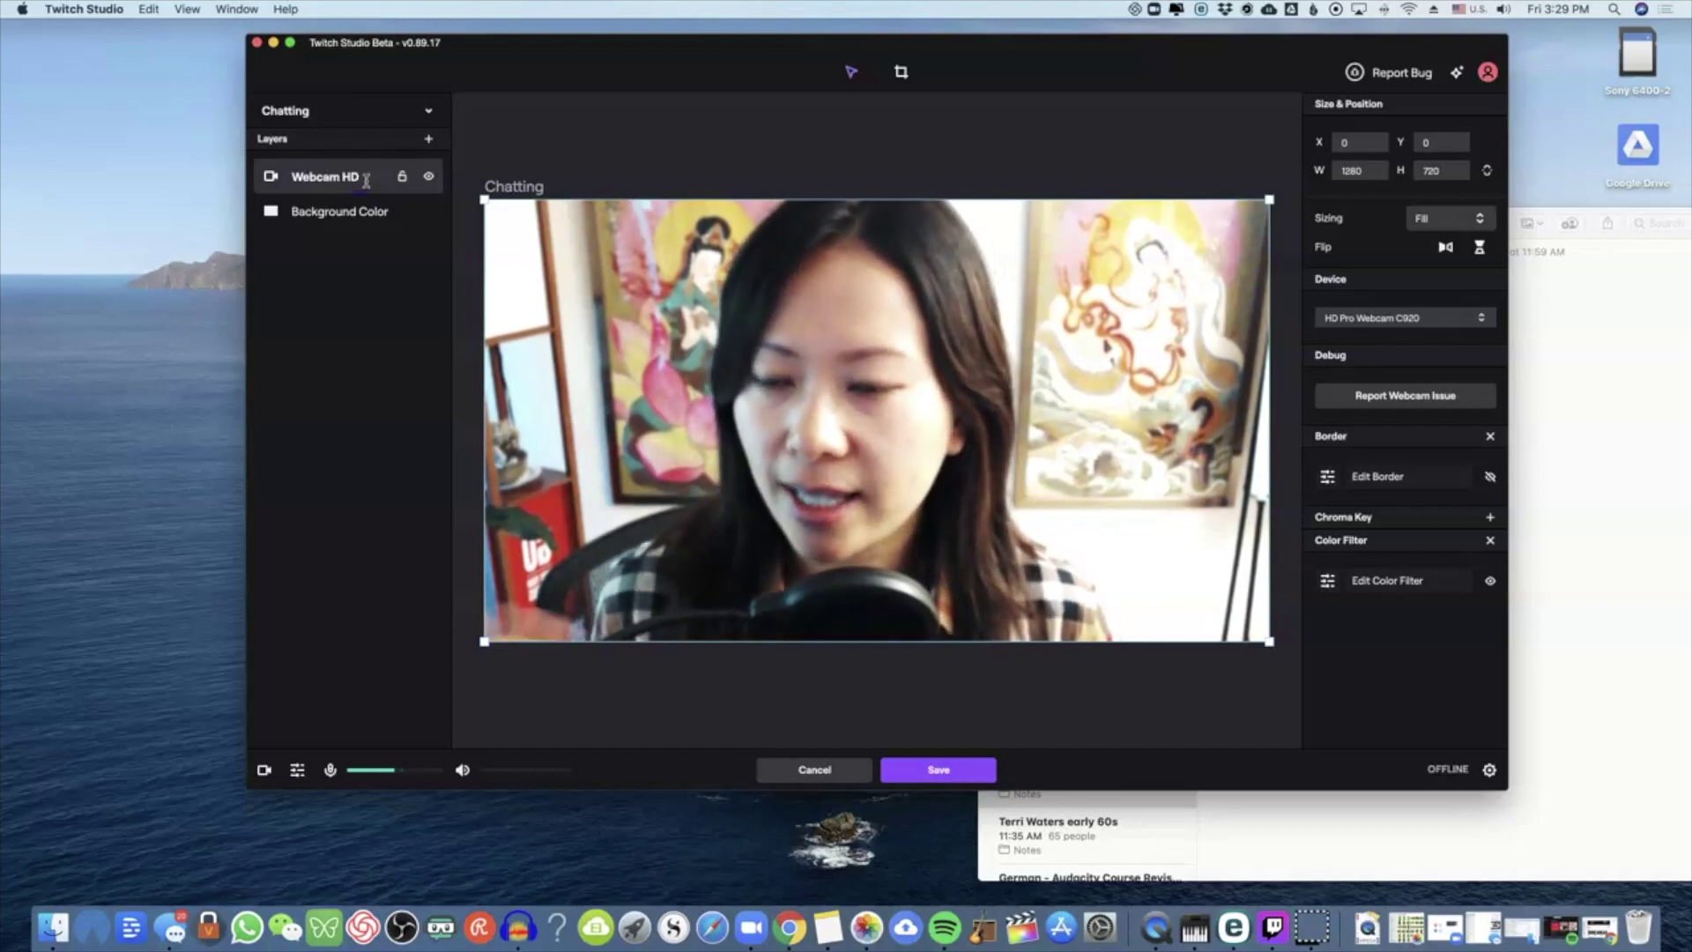
pyautogui.press('Return')
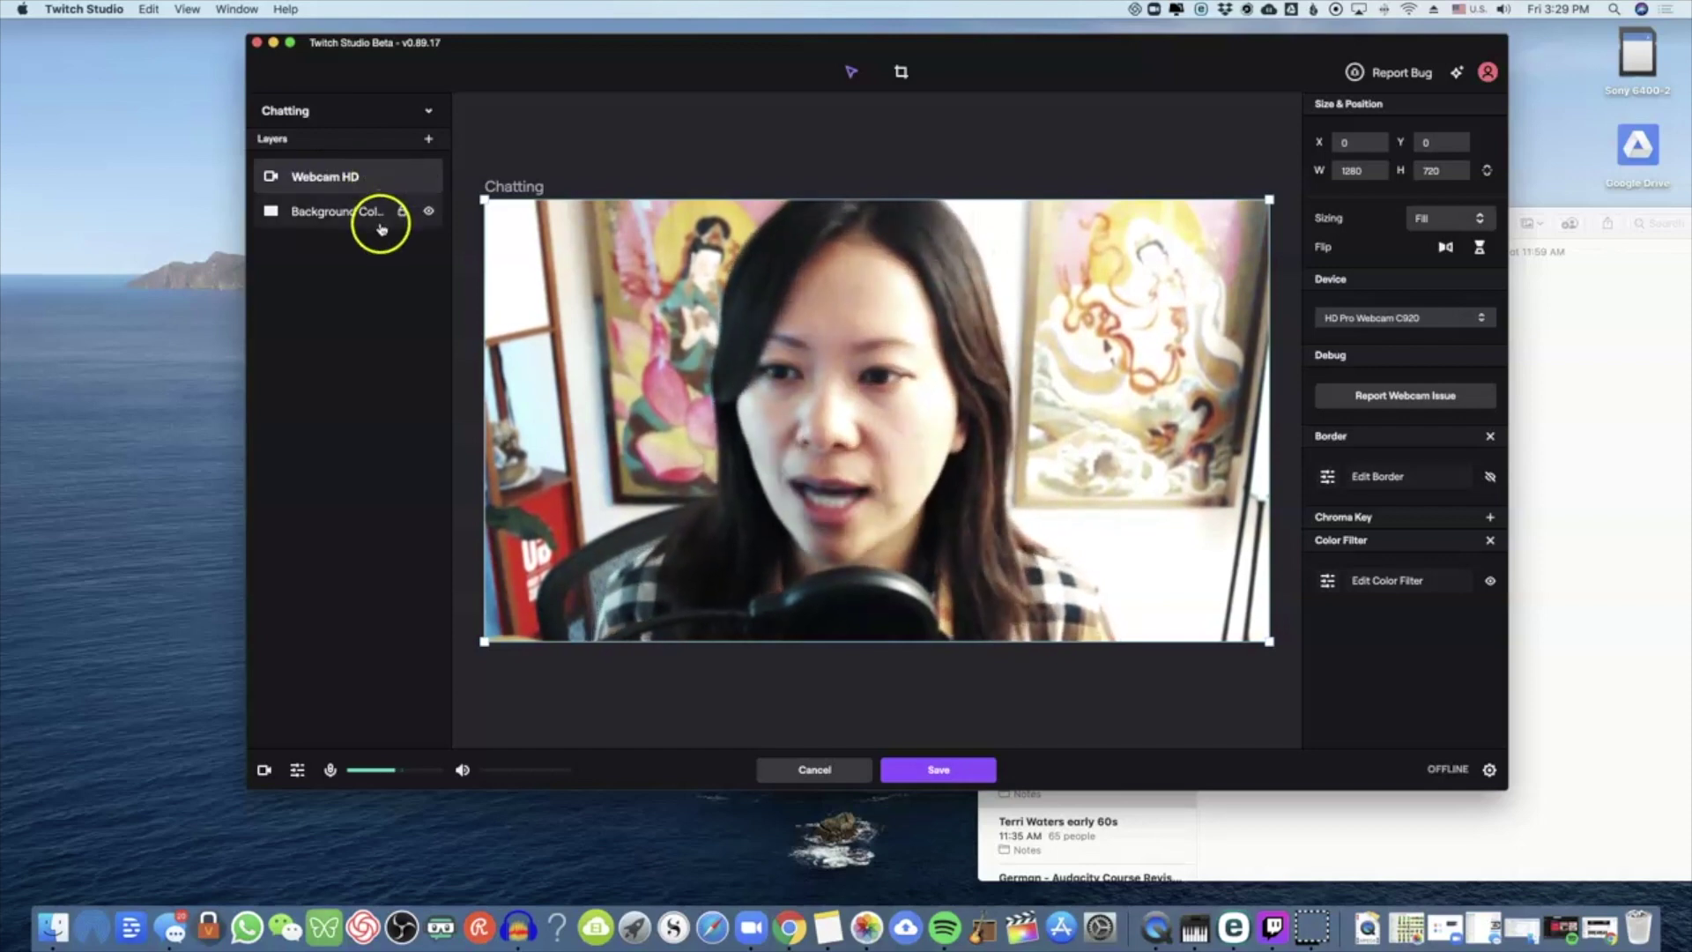
# Step: Save the Chatting layout edits, then briefly view and dismiss the stream performance stats
pyautogui.click(956, 771)
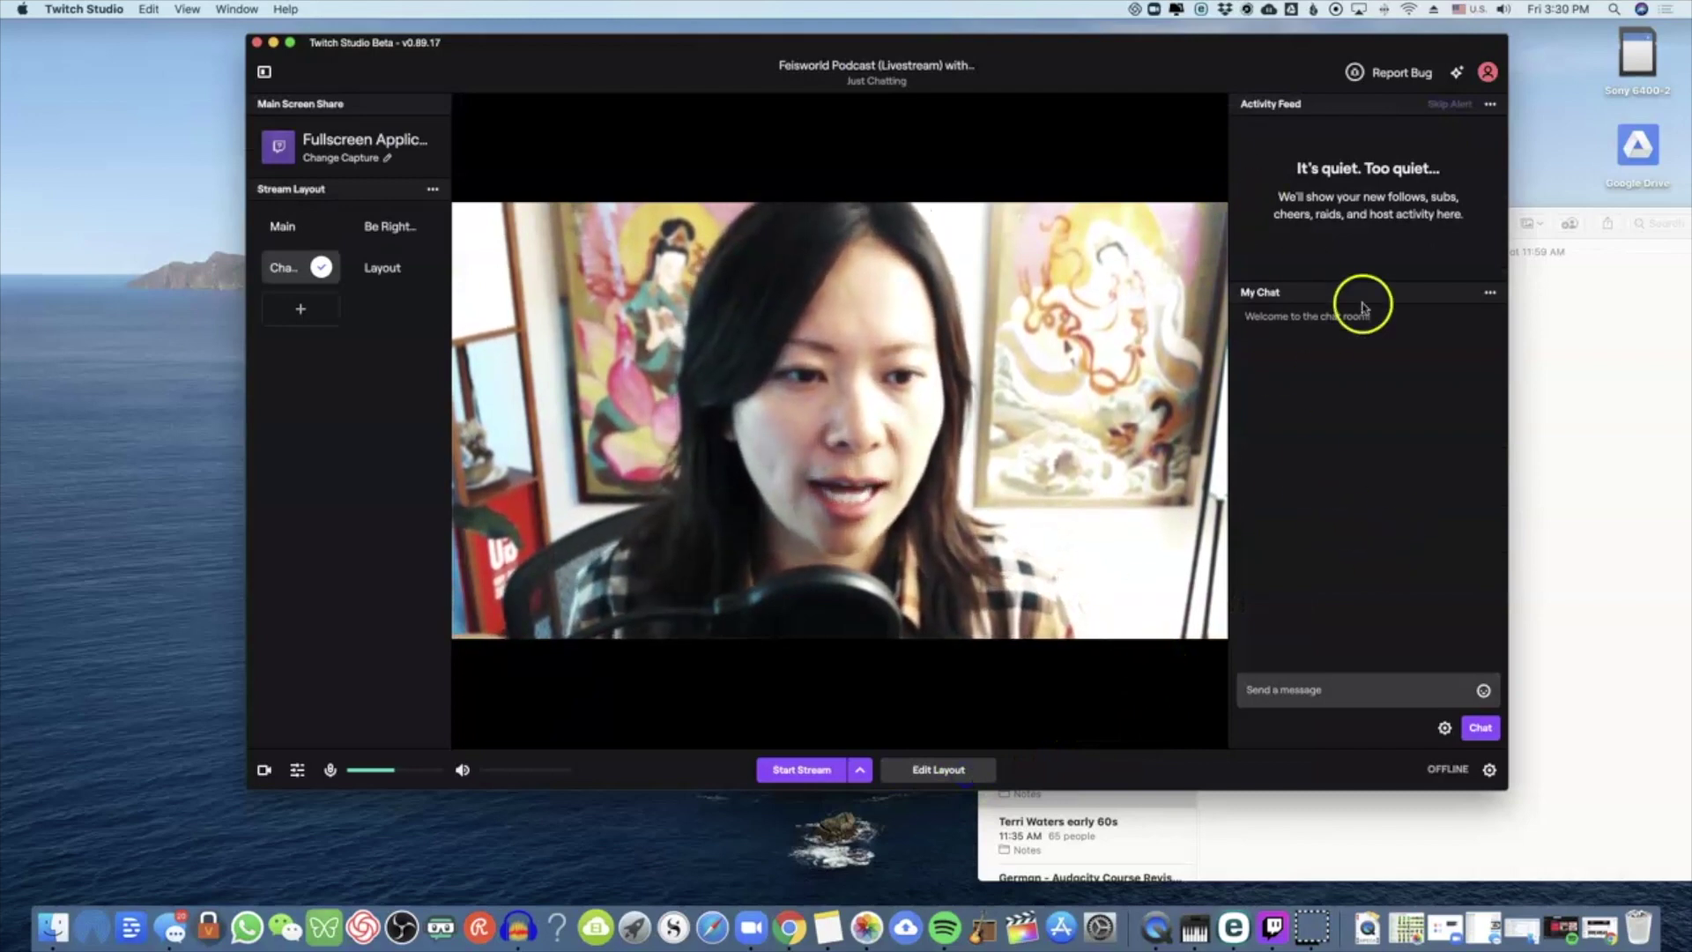
pyautogui.click(1446, 769)
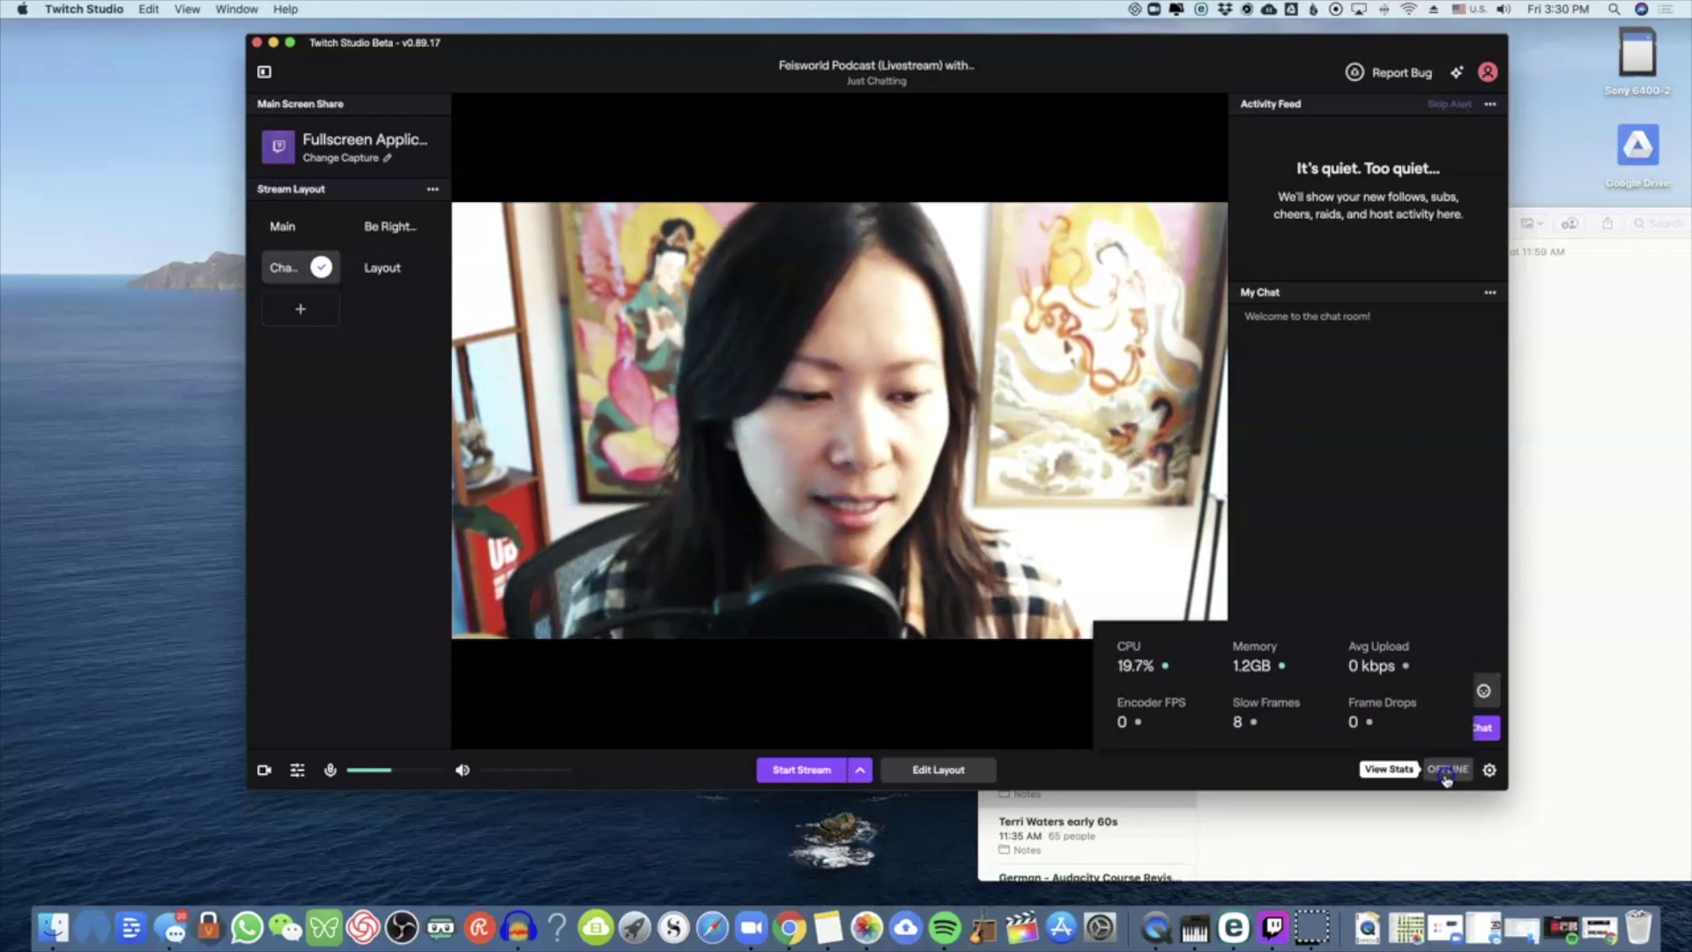
pyautogui.click(1482, 747)
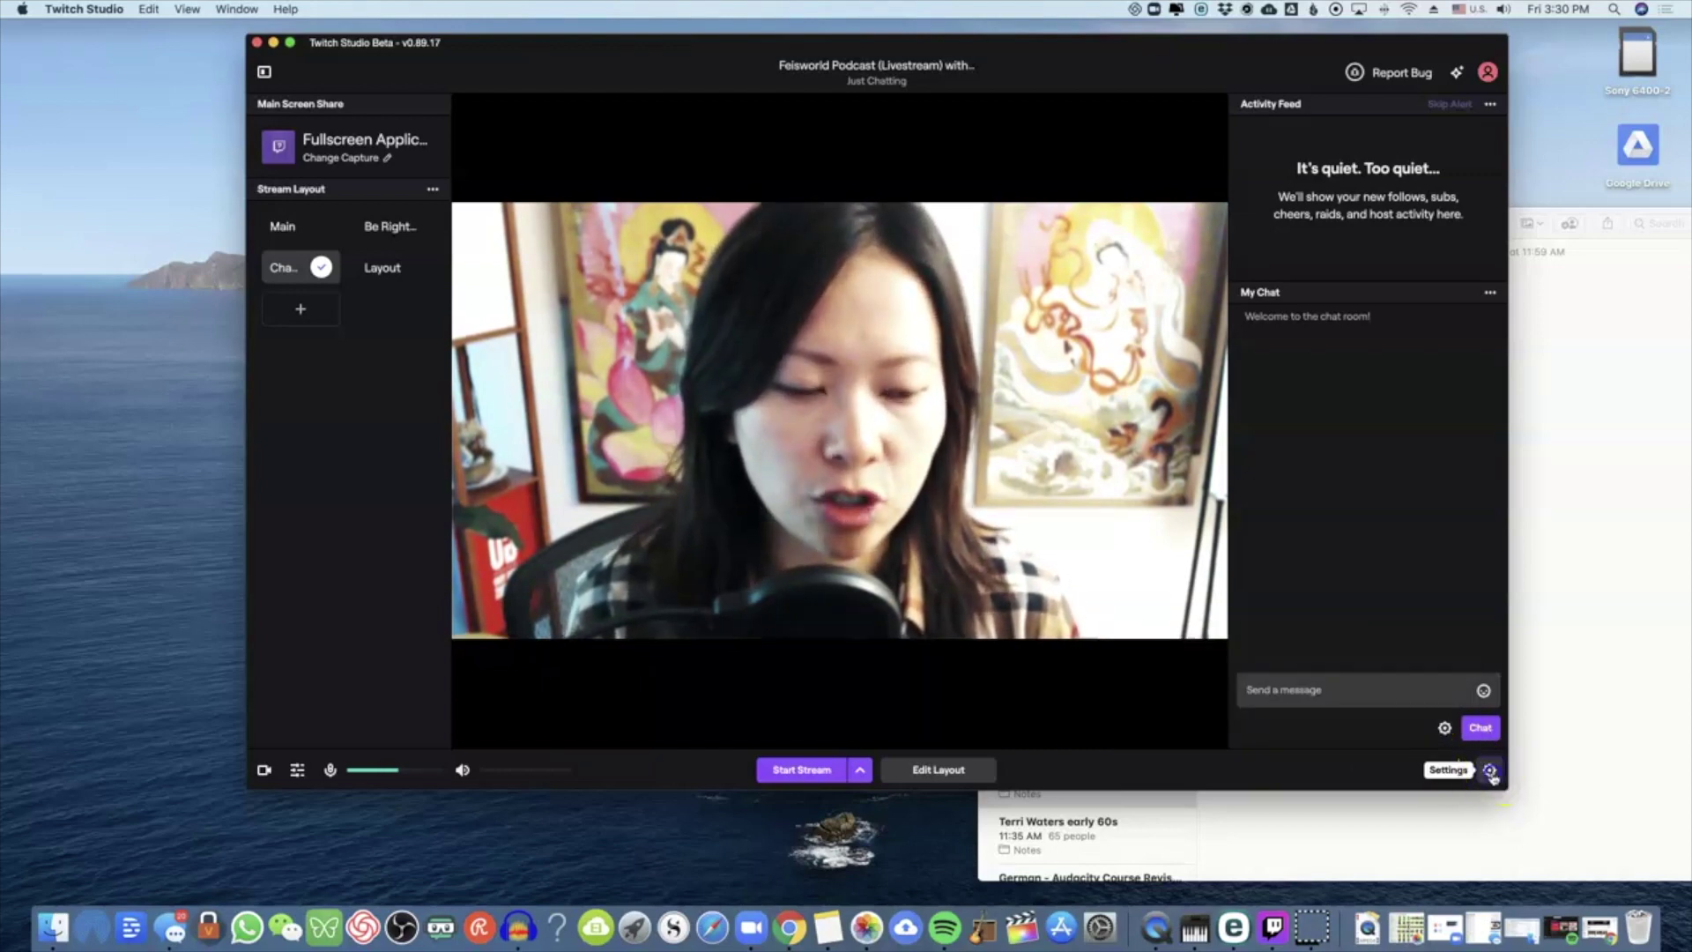
# Step: Open Stream Settings showing the 720p60 preset at 1280x720, 60 FPS and 4500 bitrate
pyautogui.click(1490, 772)
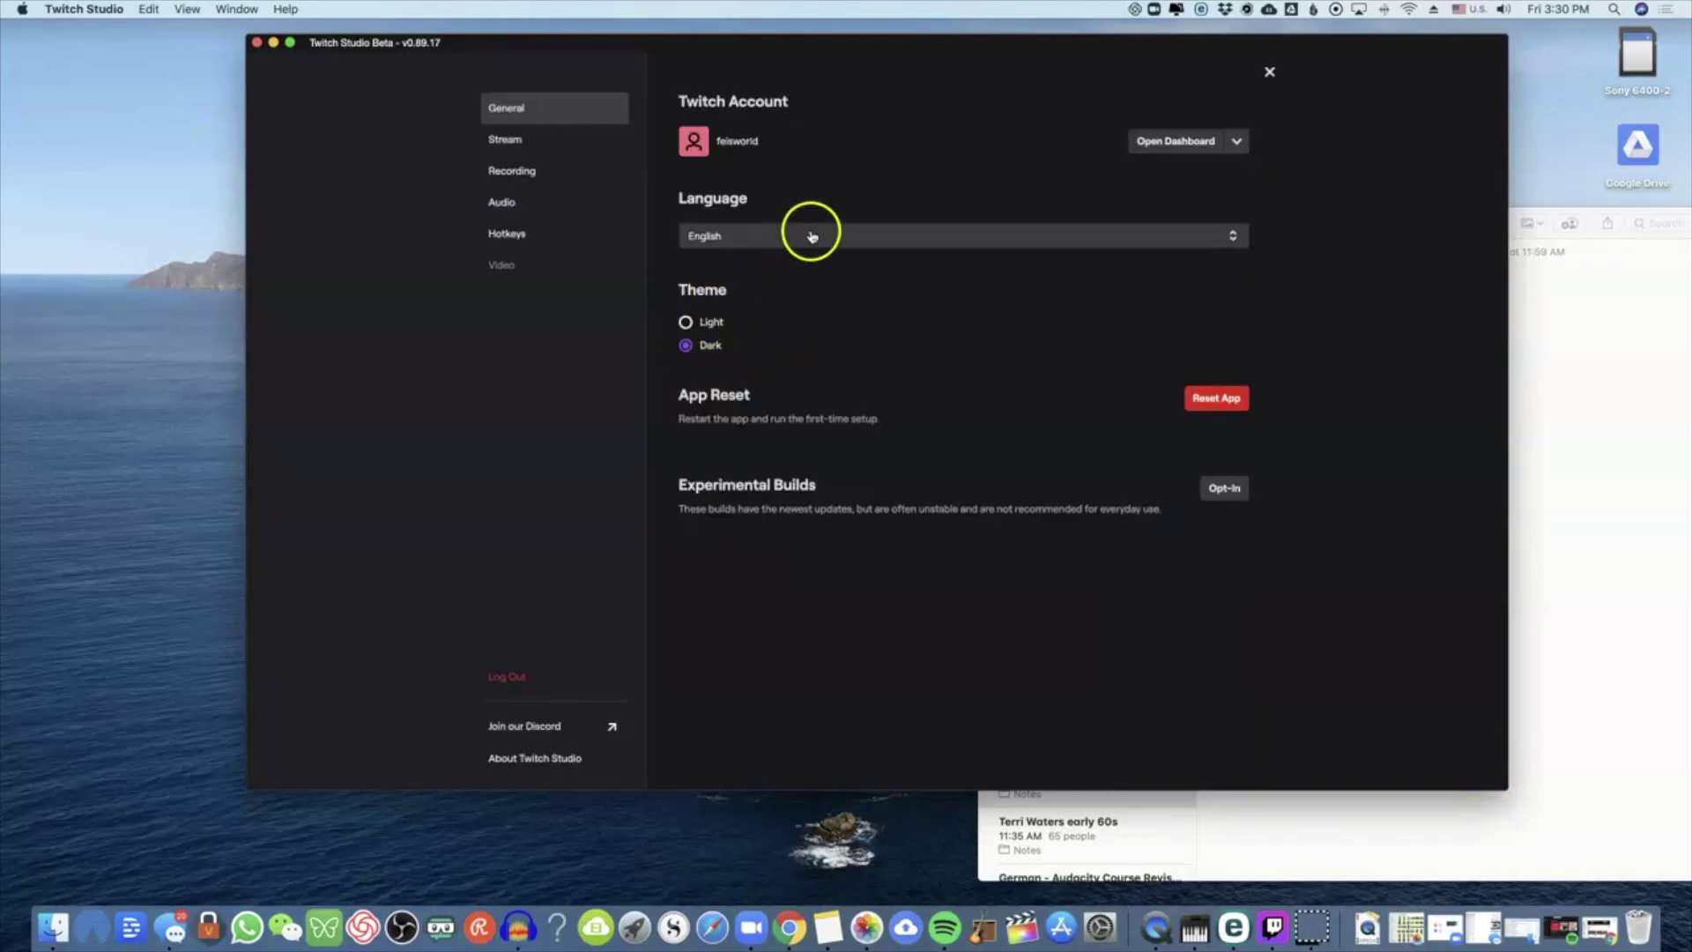
pyautogui.click(535, 147)
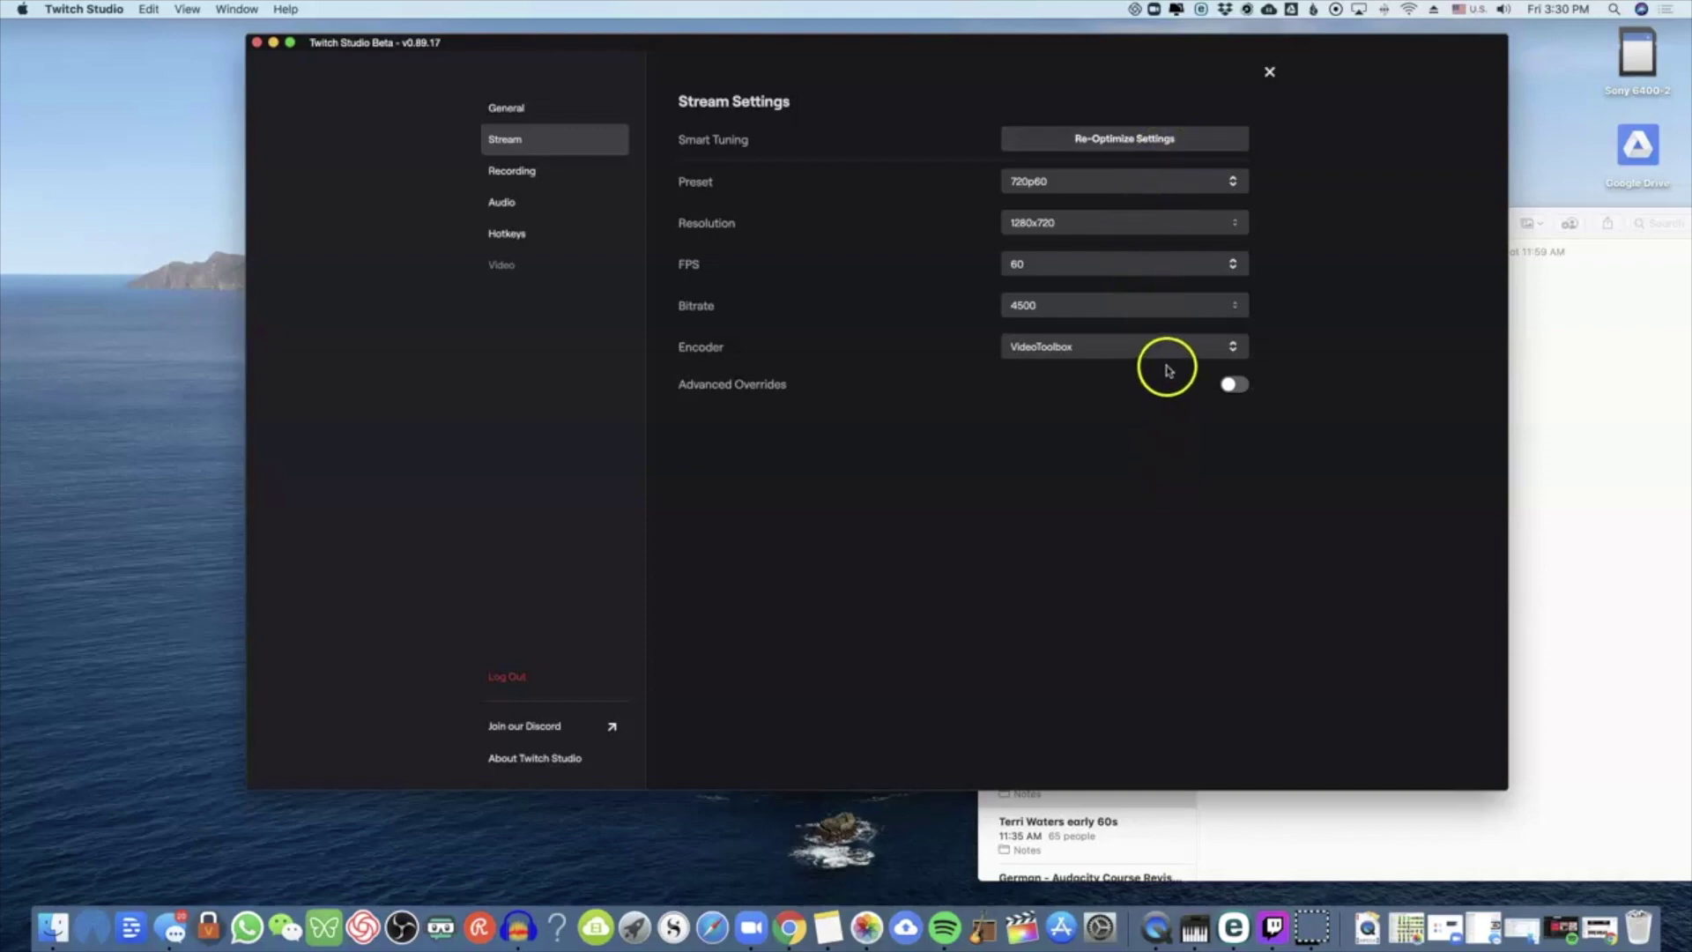
# Step: In Recording settings, check the save folder and keep MP4 as the recording format
pyautogui.click(531, 172)
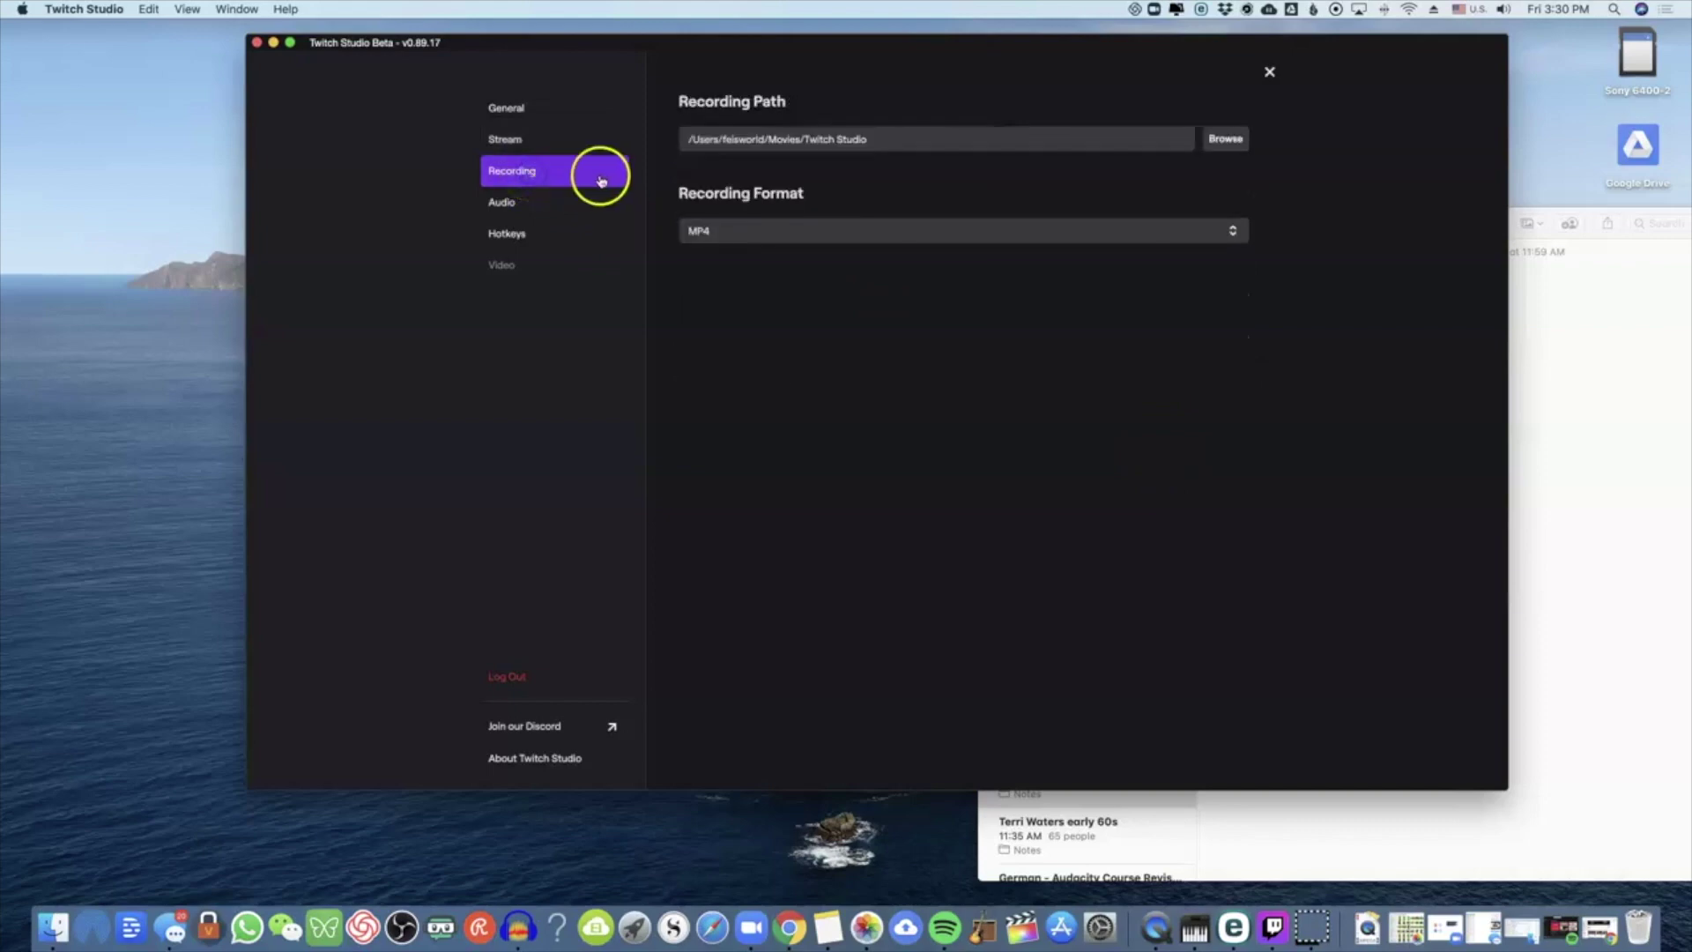
pyautogui.click(903, 140)
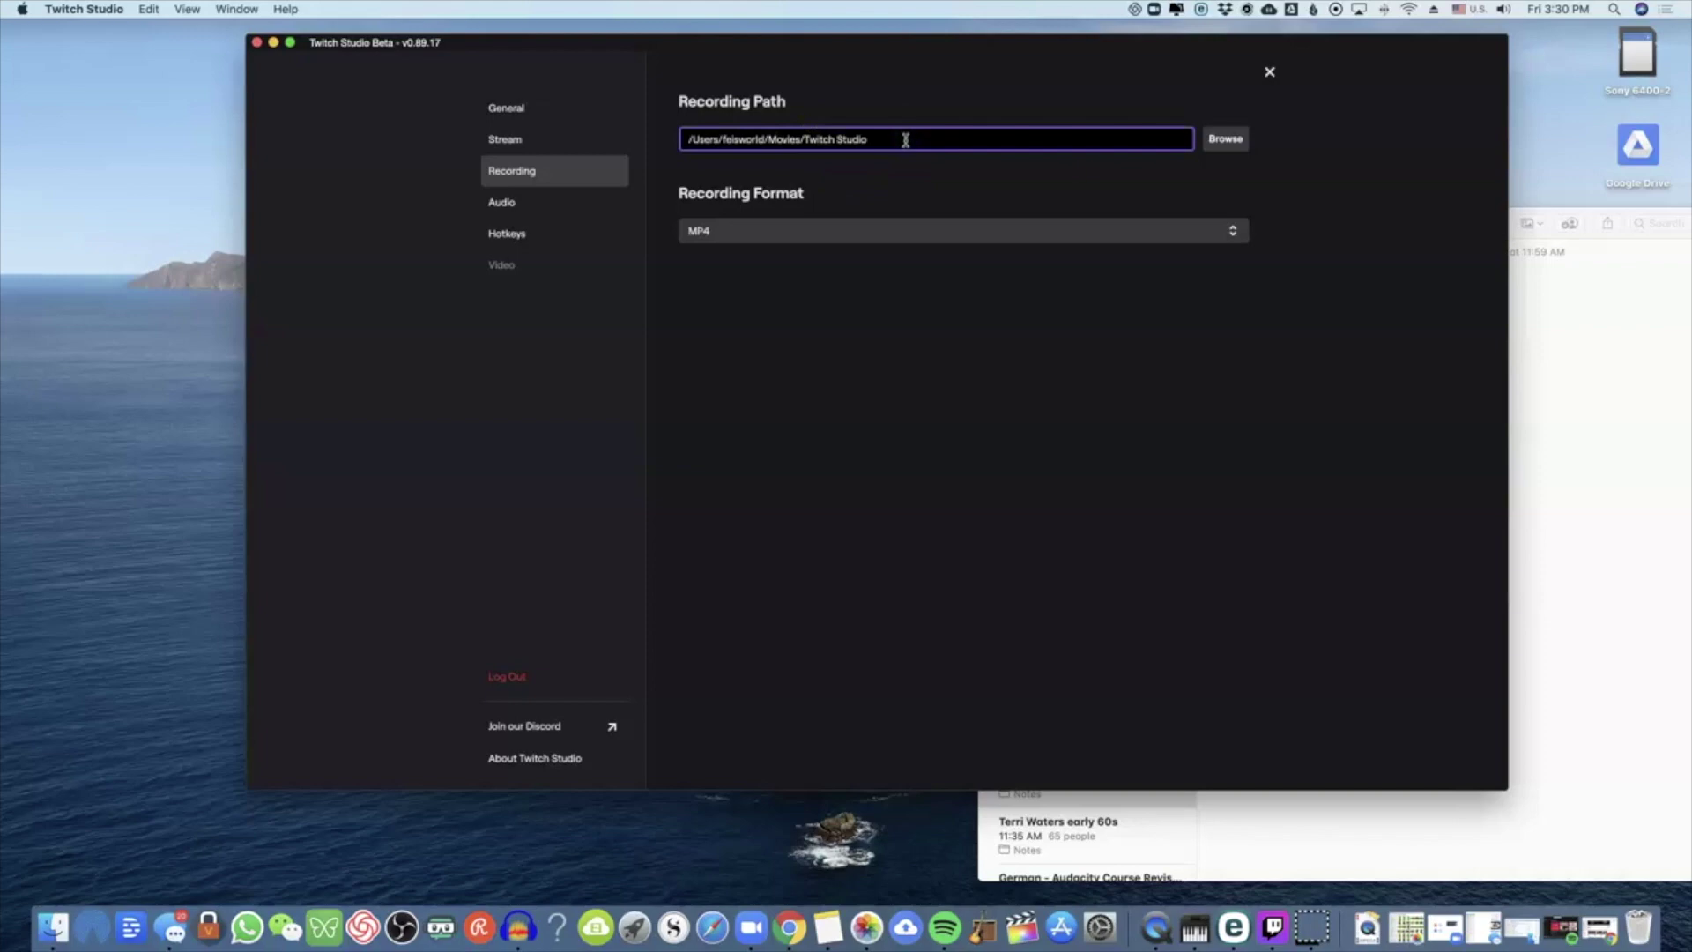
pyautogui.click(982, 234)
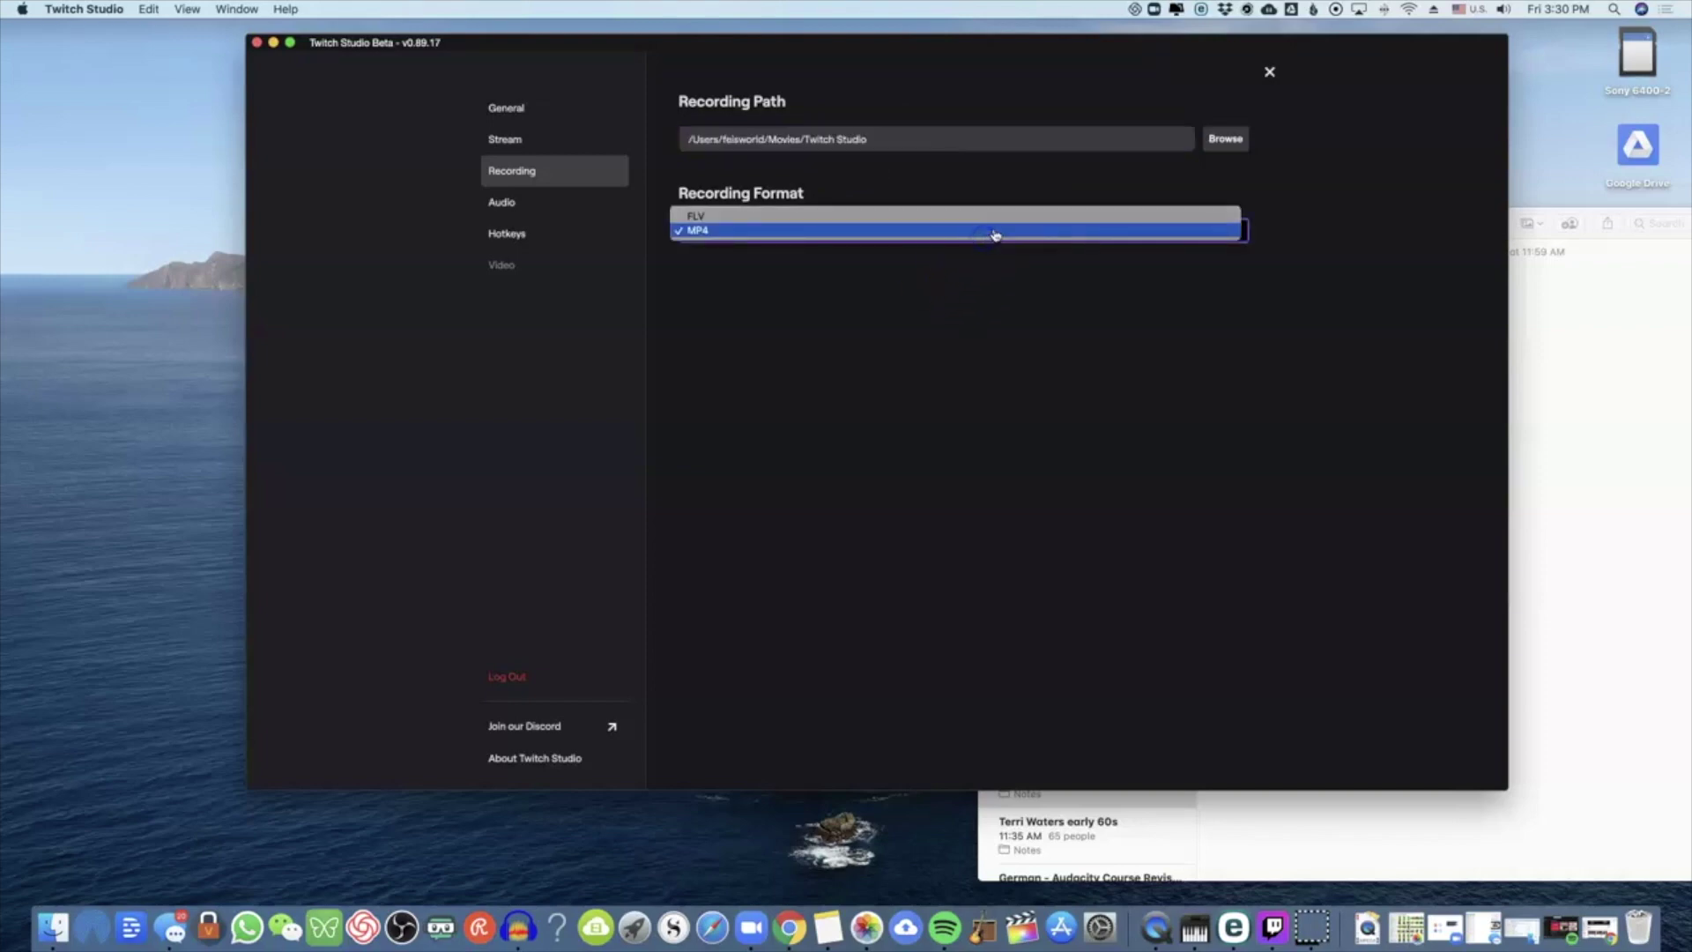
pyautogui.click(974, 232)
# Step: Review the Audio and Hotkeys settings, close settings, and move the window up-left
pyautogui.click(535, 203)
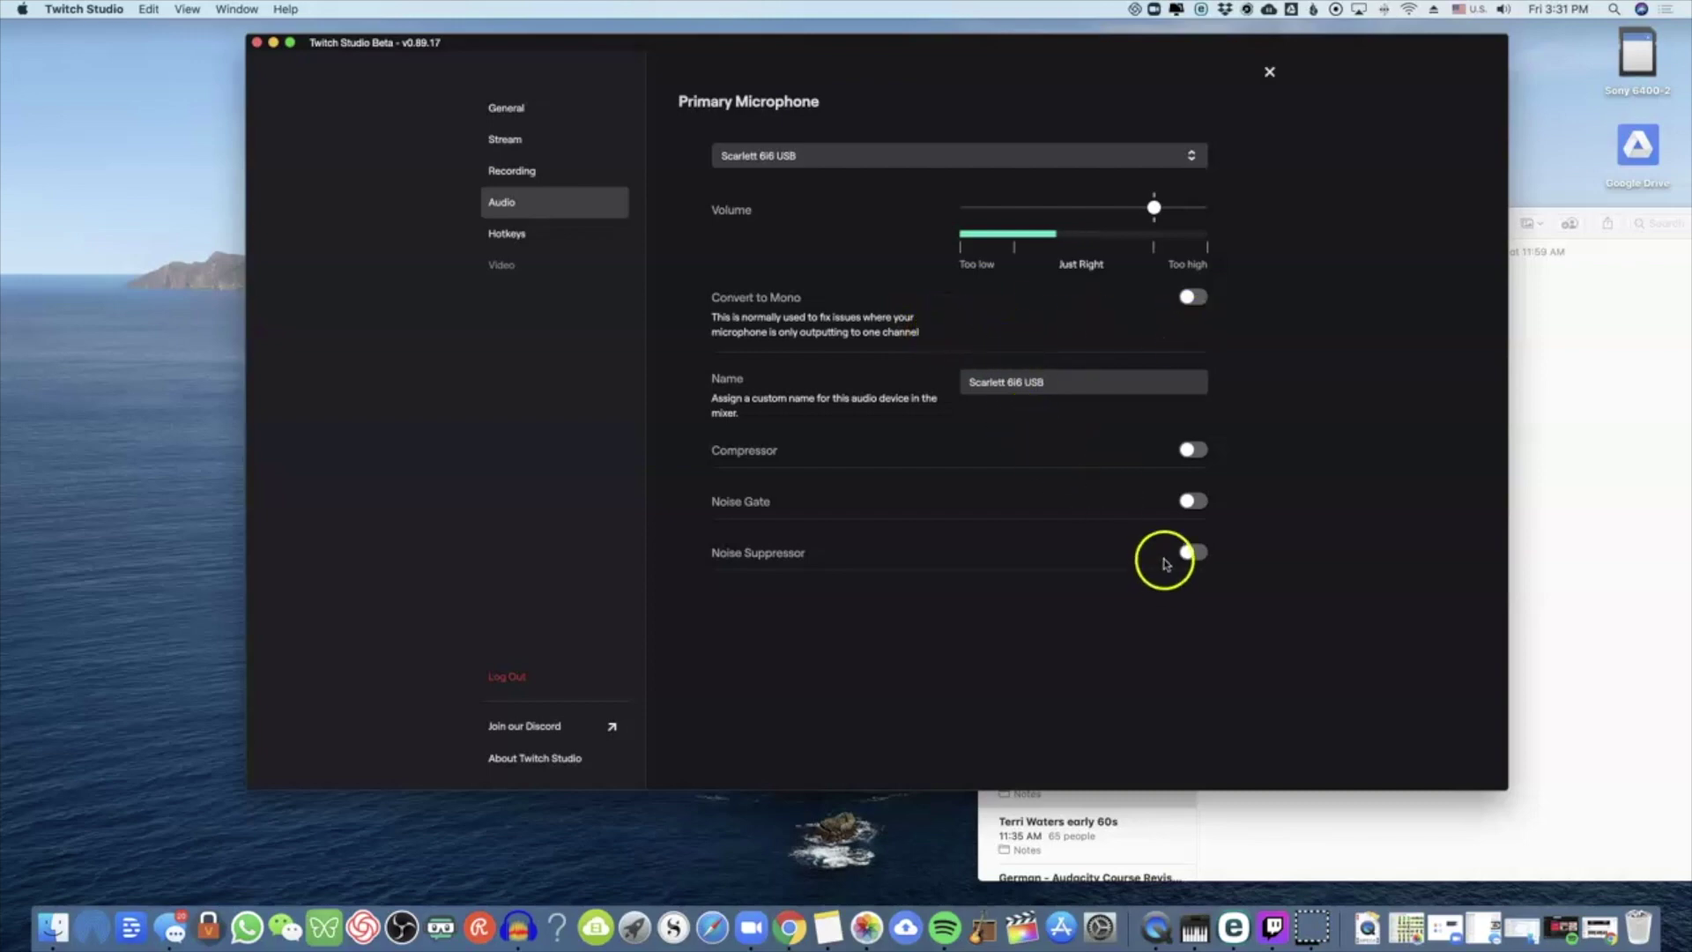
pyautogui.click(549, 235)
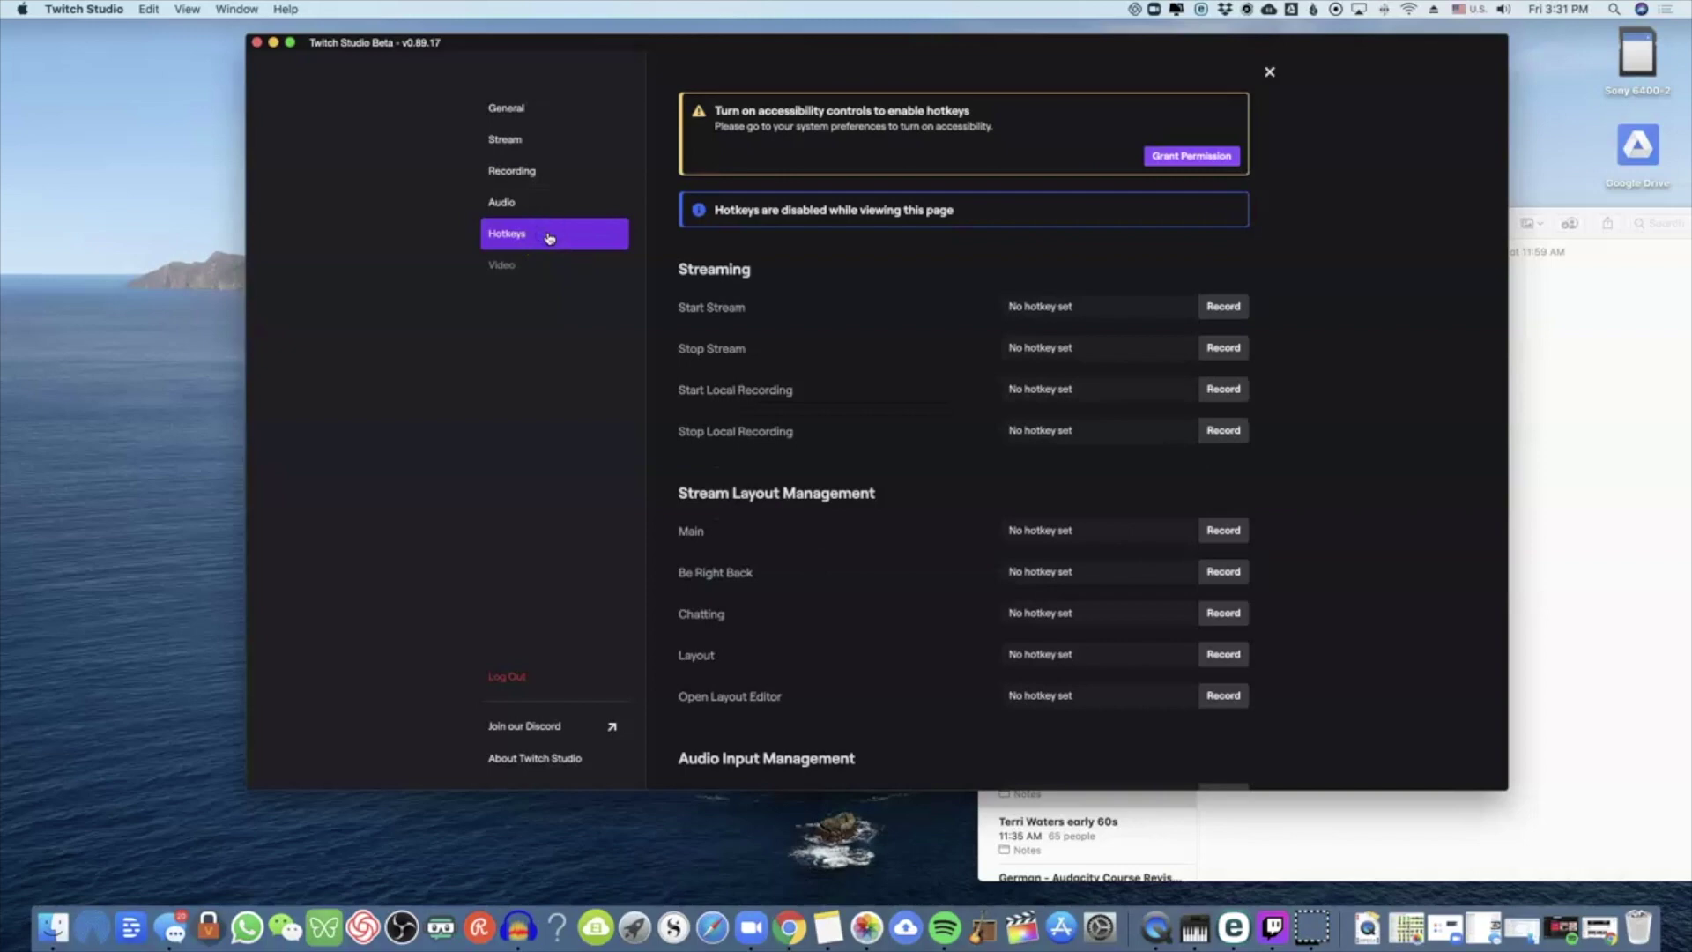
pyautogui.click(1269, 71)
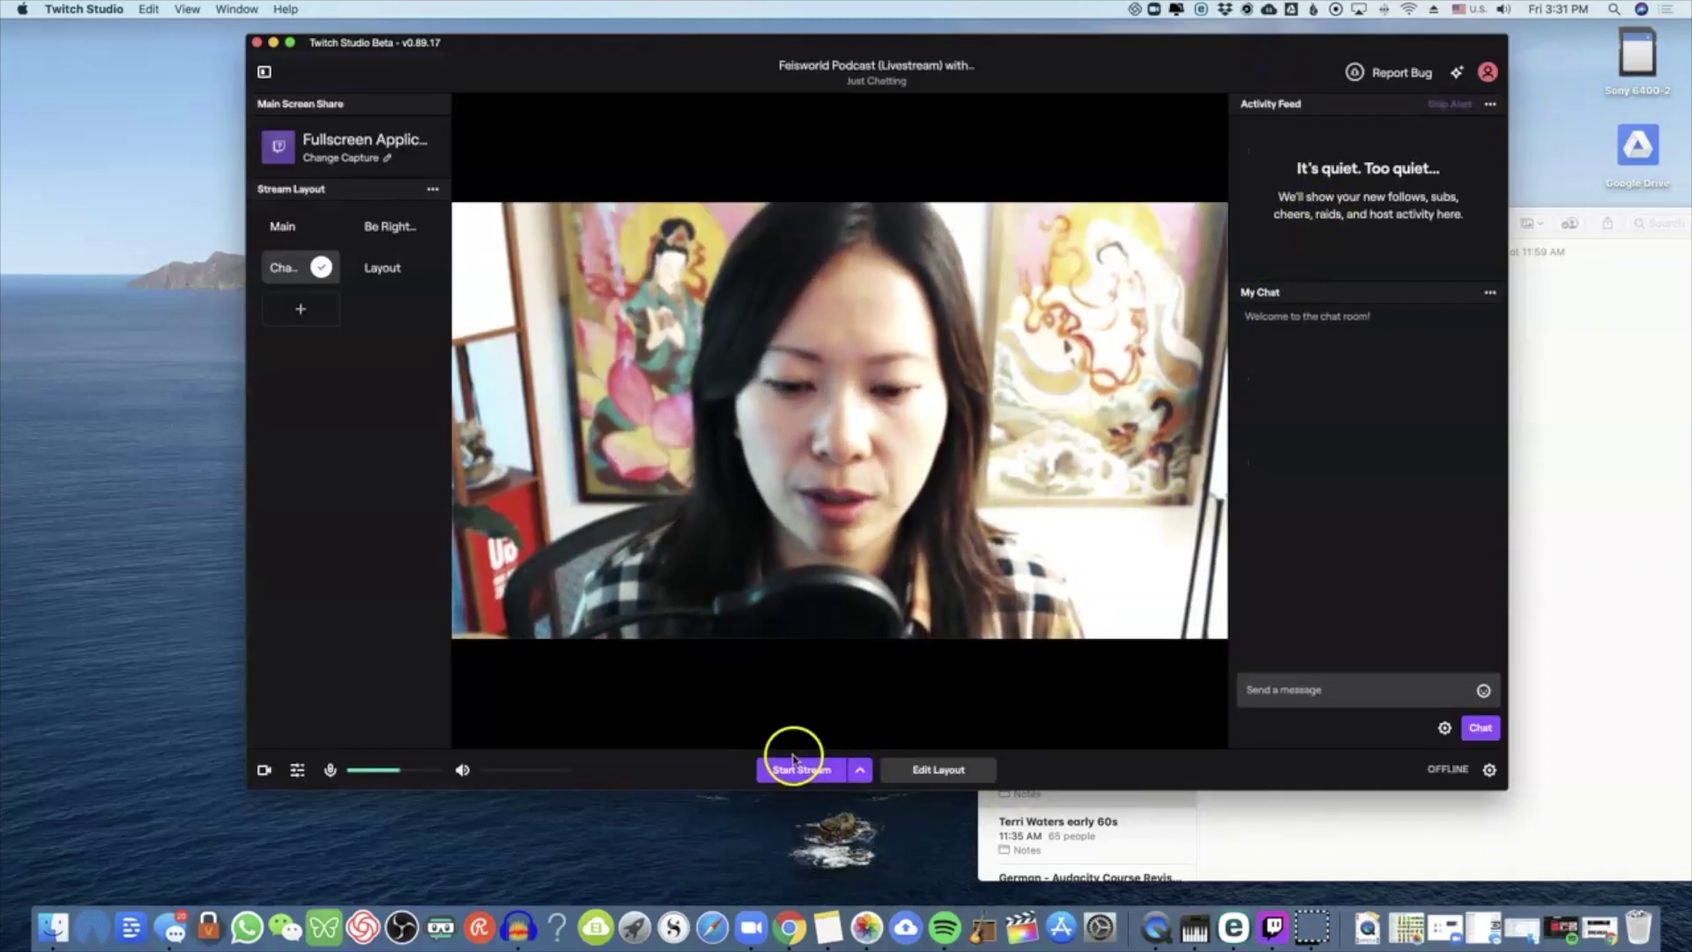
pyautogui.click(859, 771)
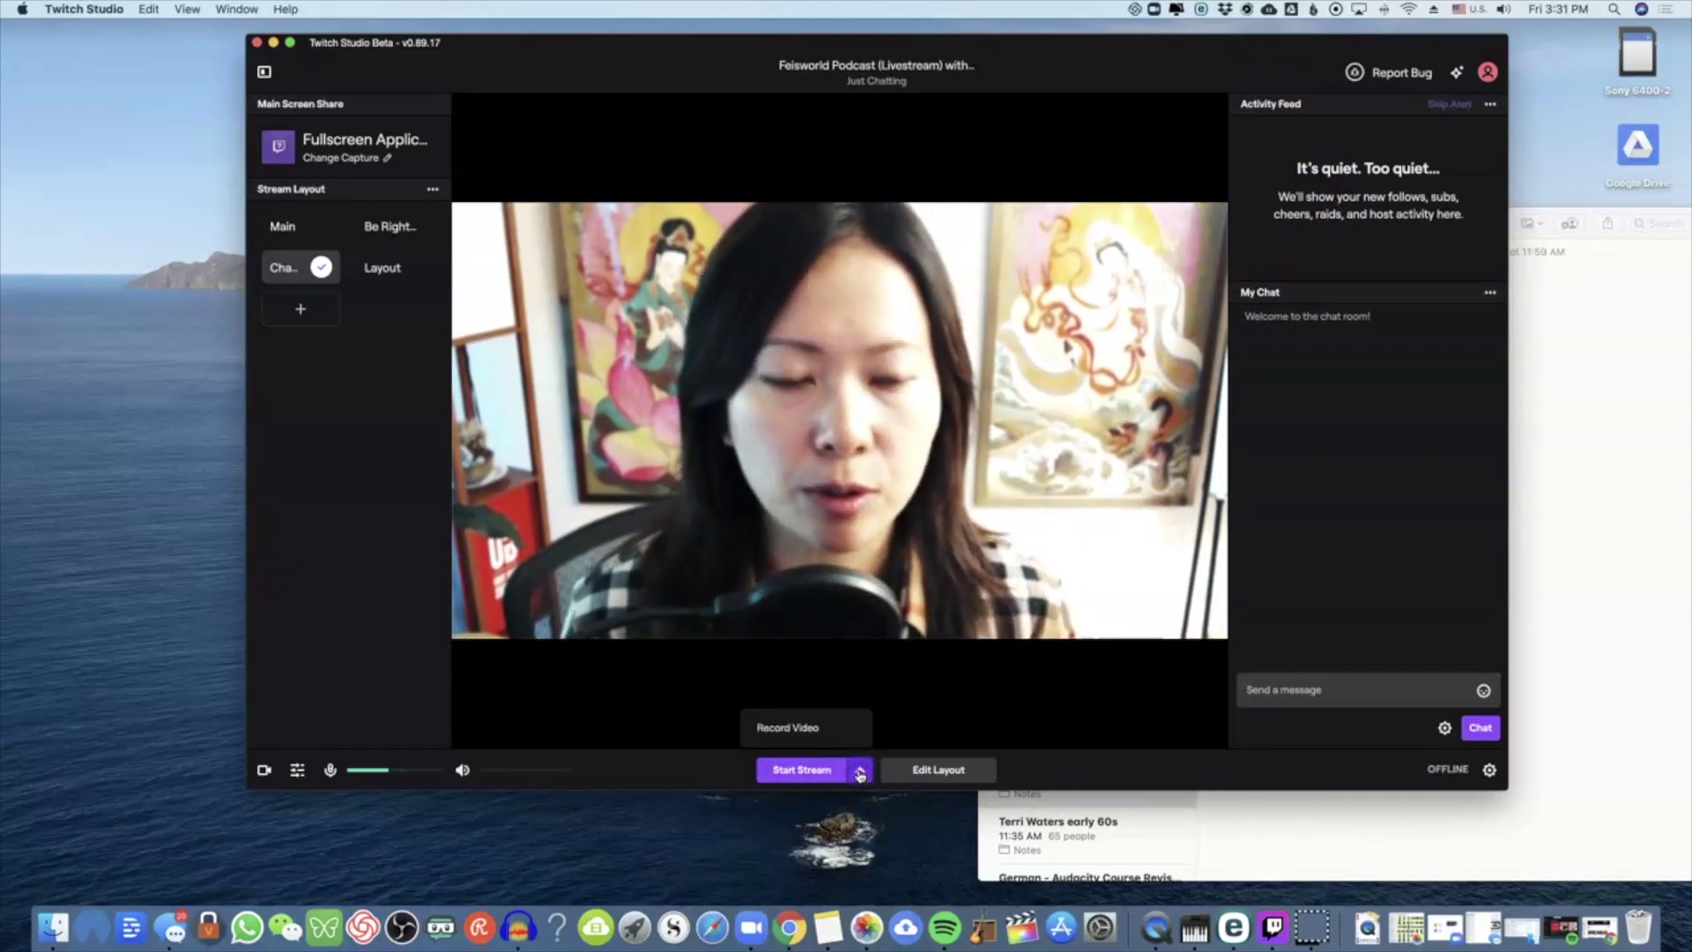
pyautogui.moveTo(1014, 36); pyautogui.dragTo(715, 20)
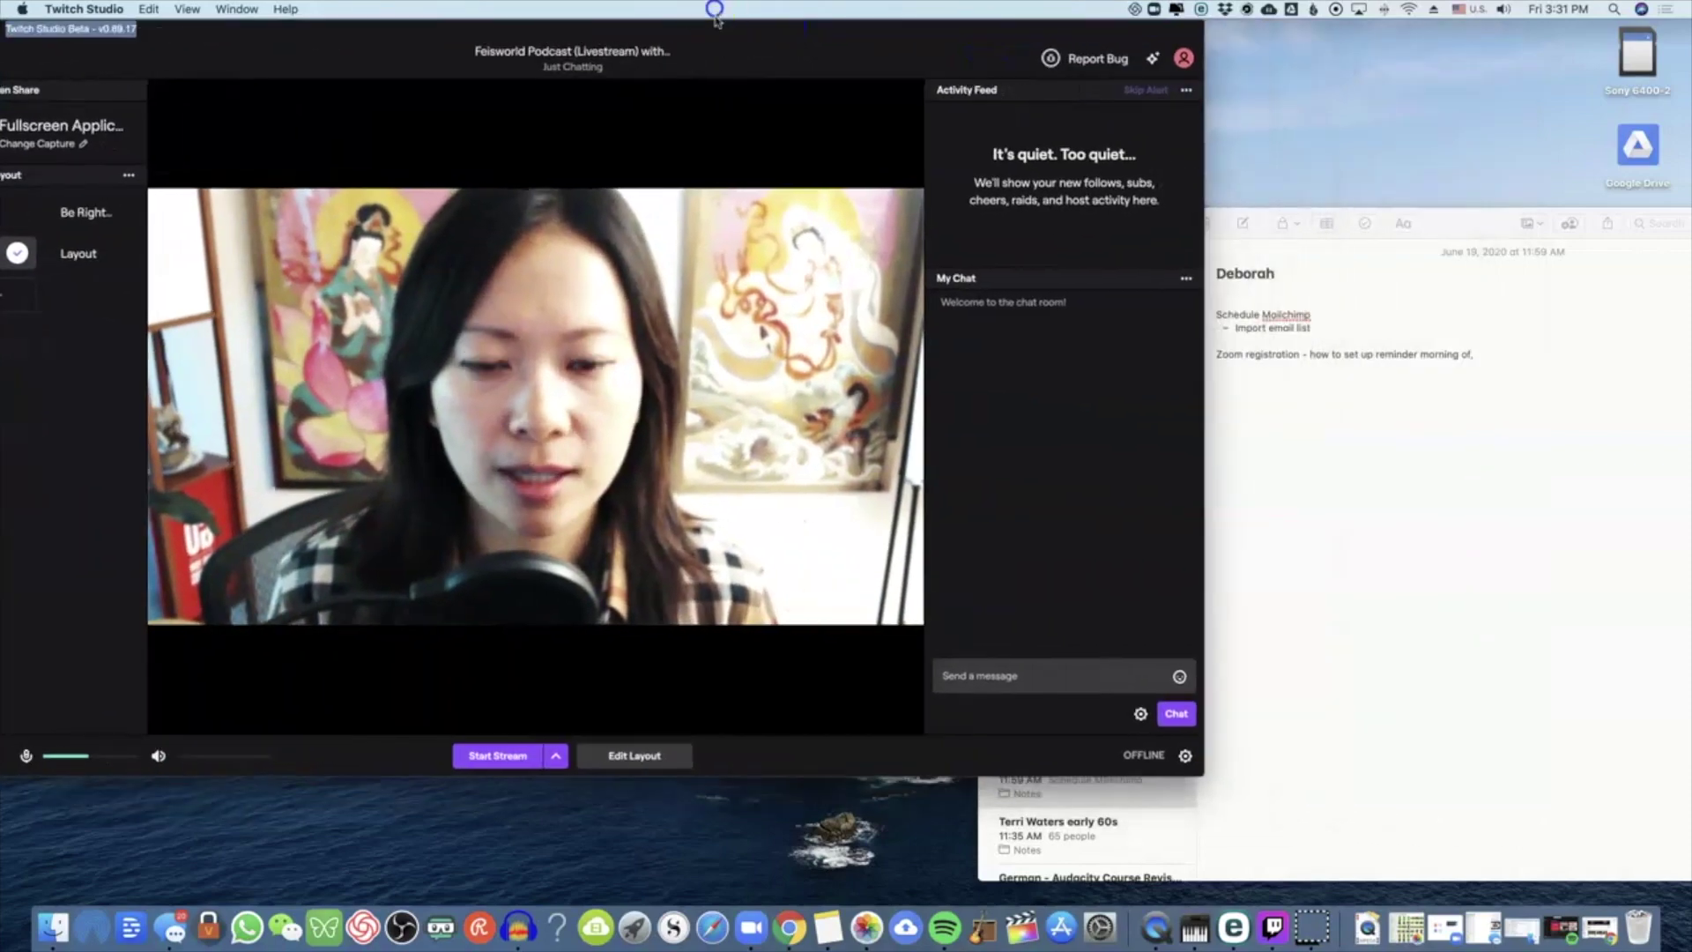
# Step: Open the streamer's channel page in Chrome and expand the mini player
pyautogui.click(790, 927)
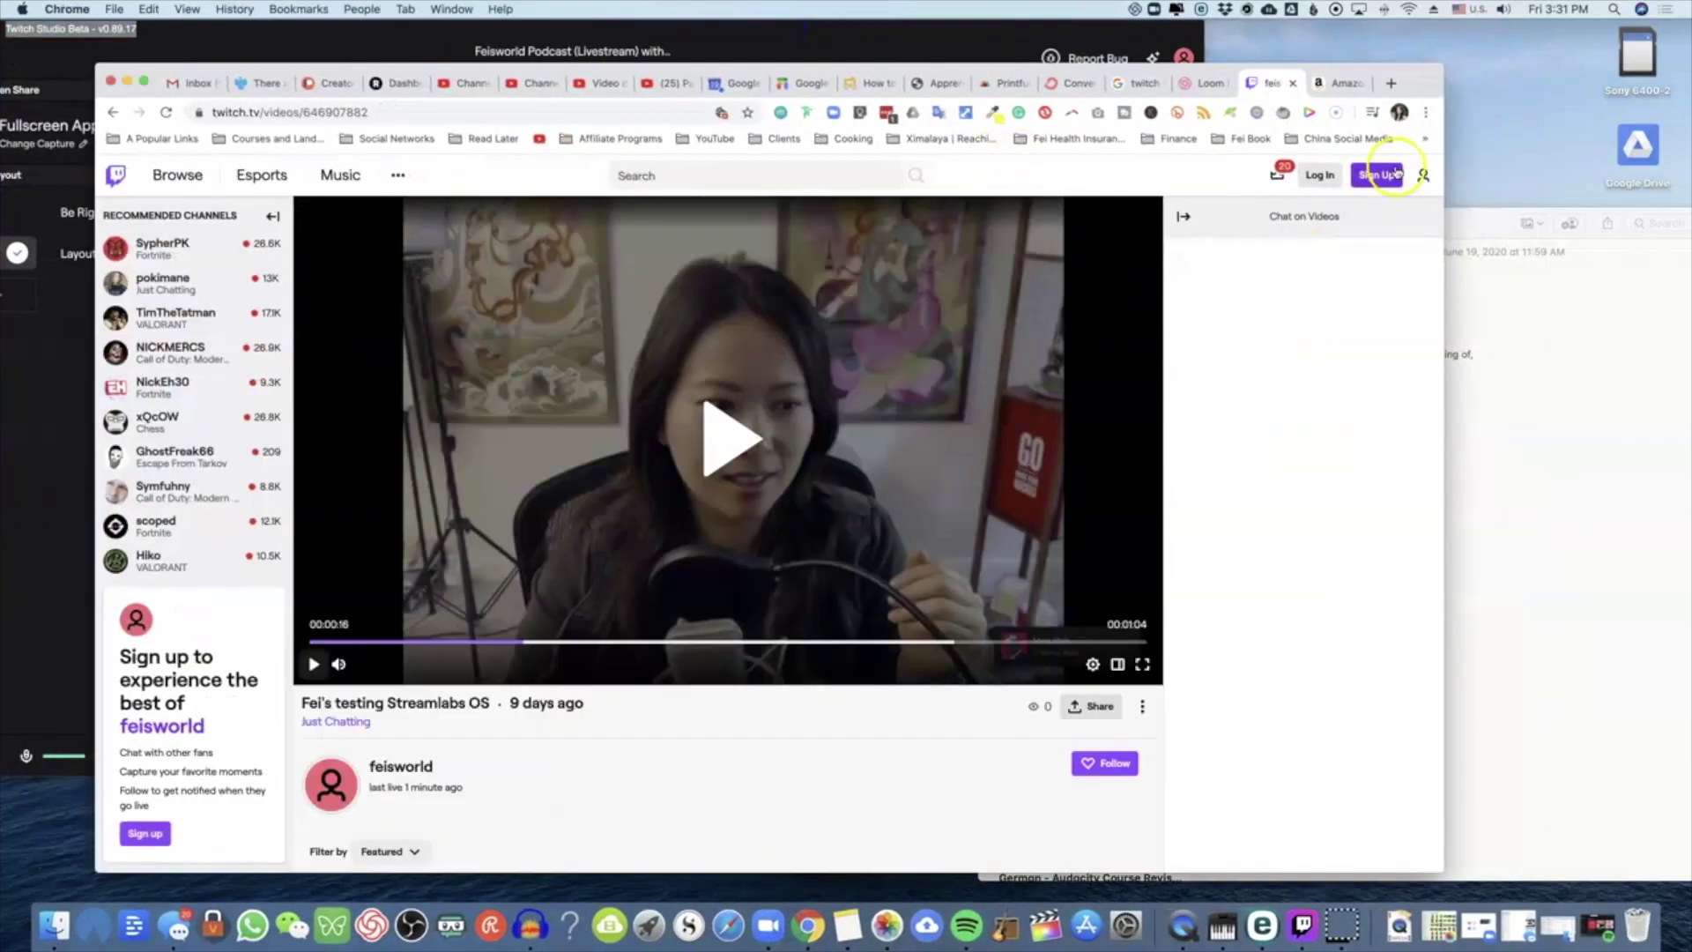
pyautogui.click(425, 766)
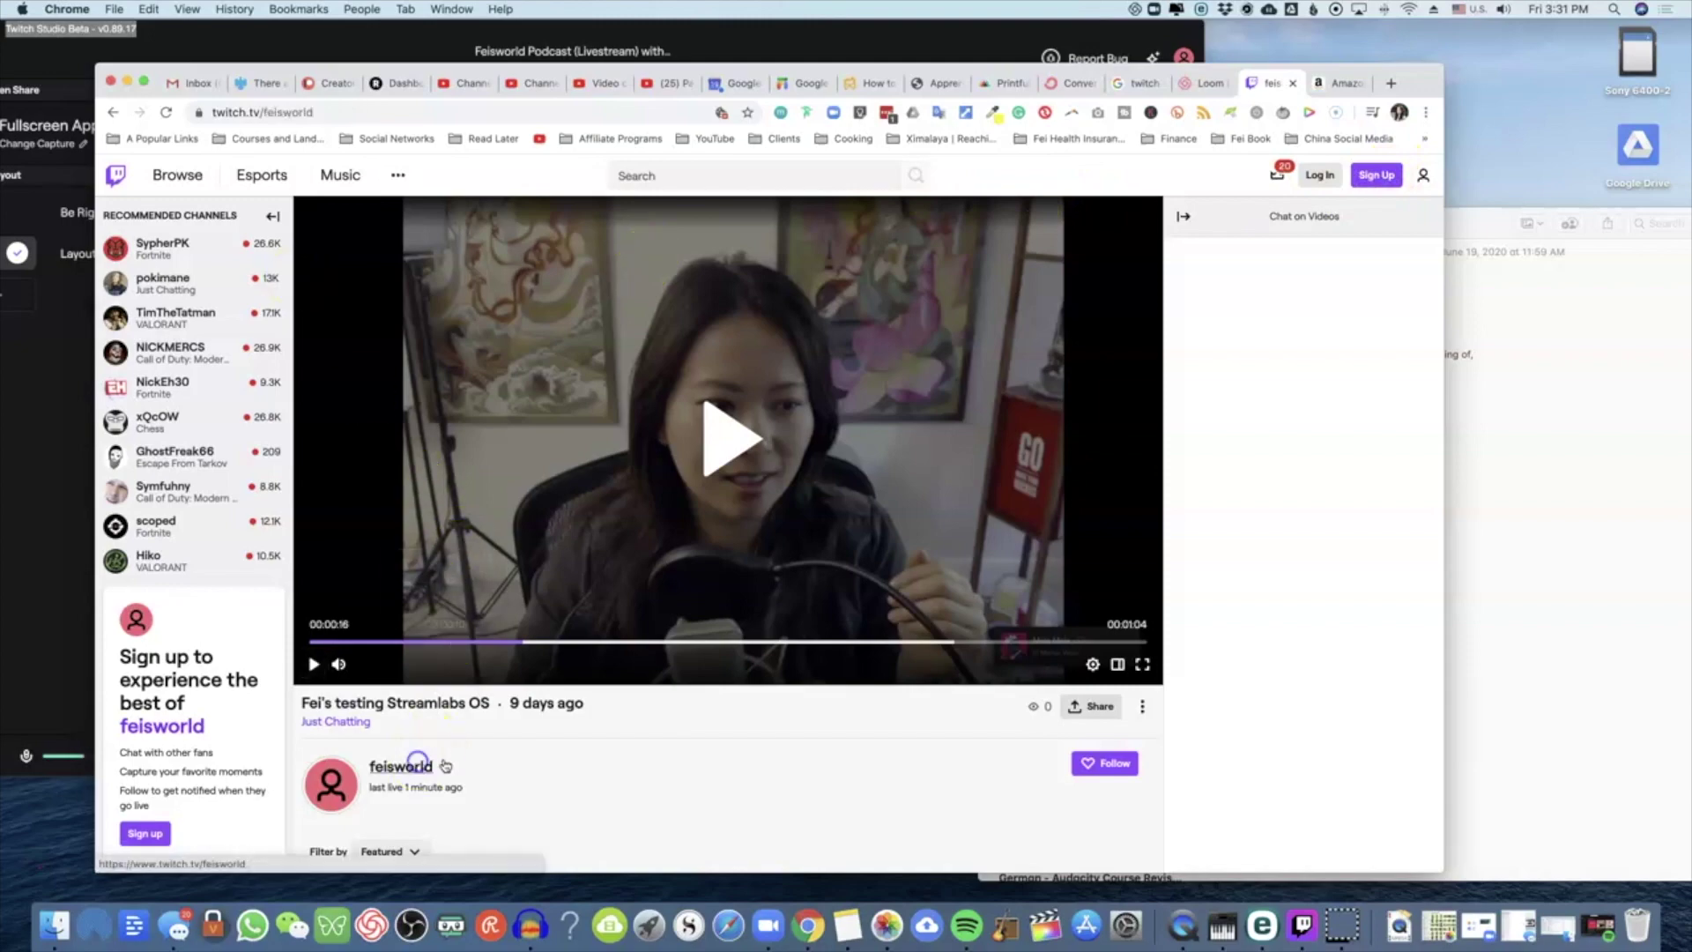
pyautogui.scroll(-5, 332, 710)
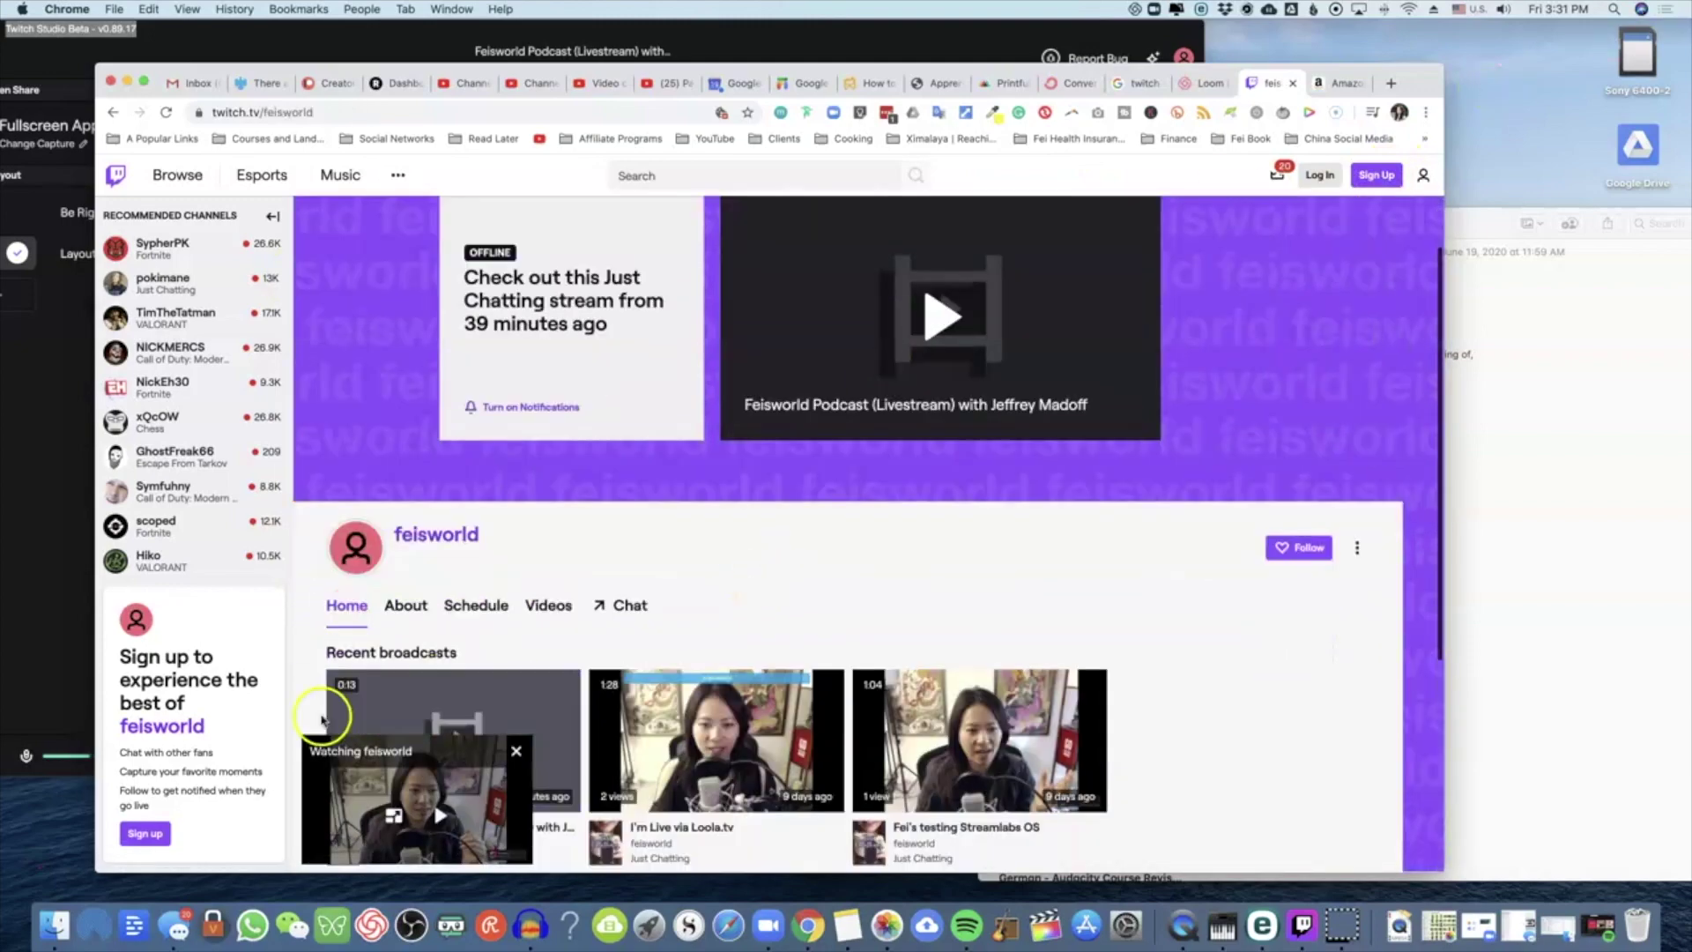
pyautogui.click(503, 742)
# Step: Start a local video recording in Twitch Studio, then go live as well
pyautogui.click(124, 606)
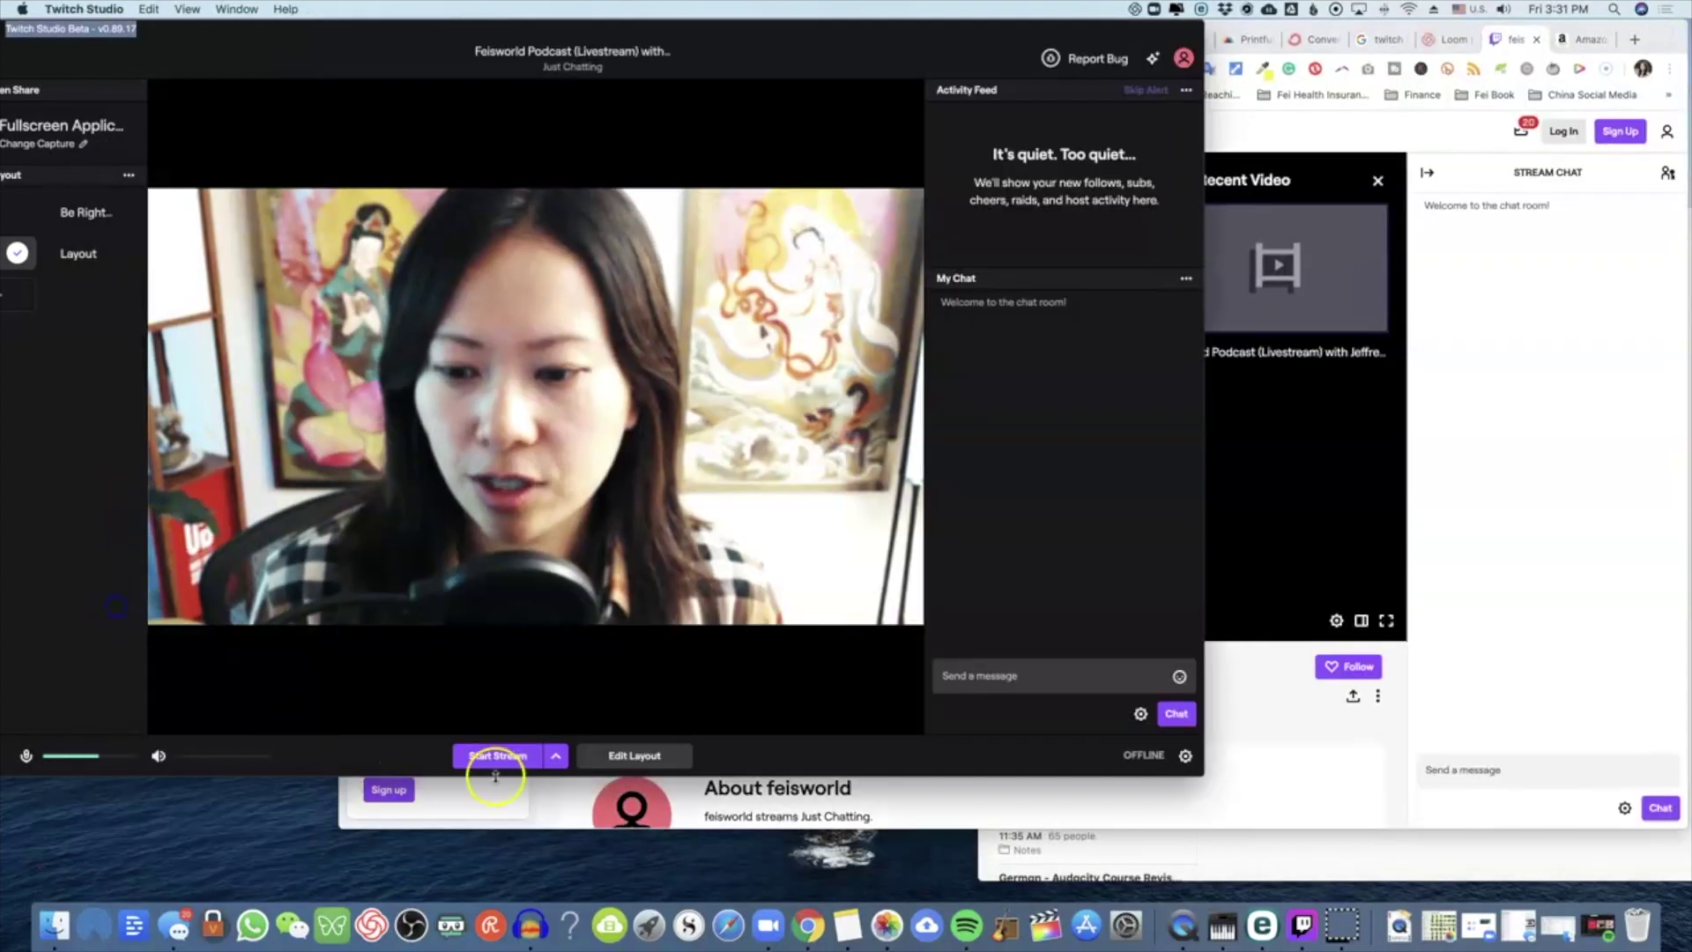
pyautogui.click(557, 756)
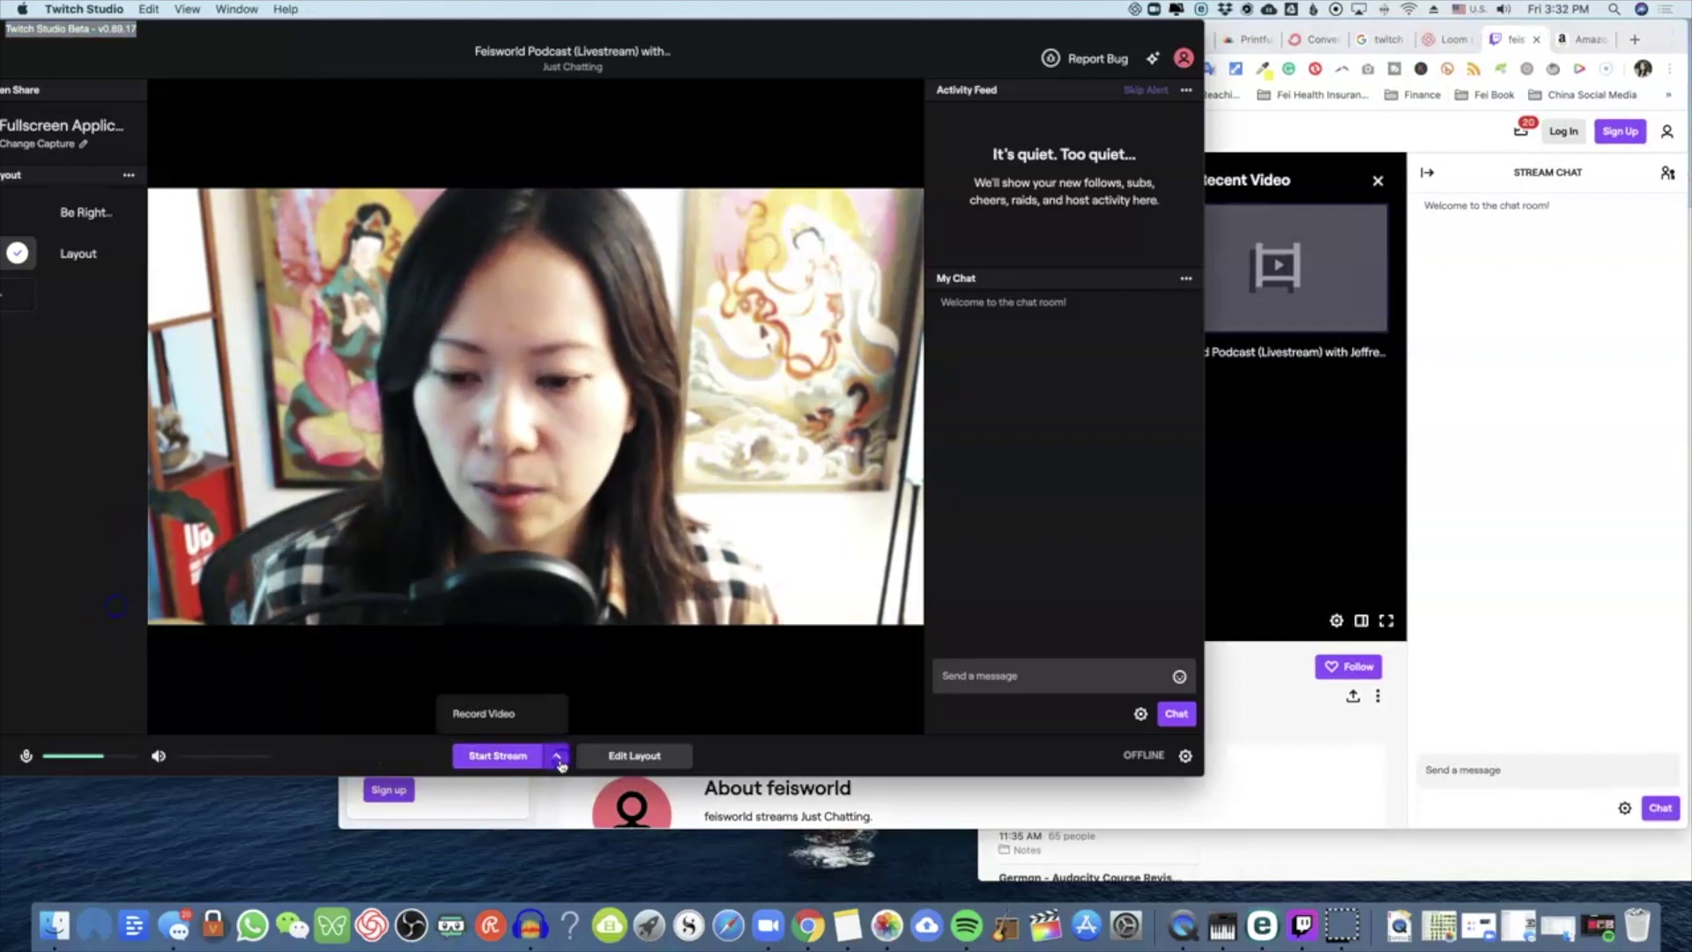
pyautogui.click(521, 708)
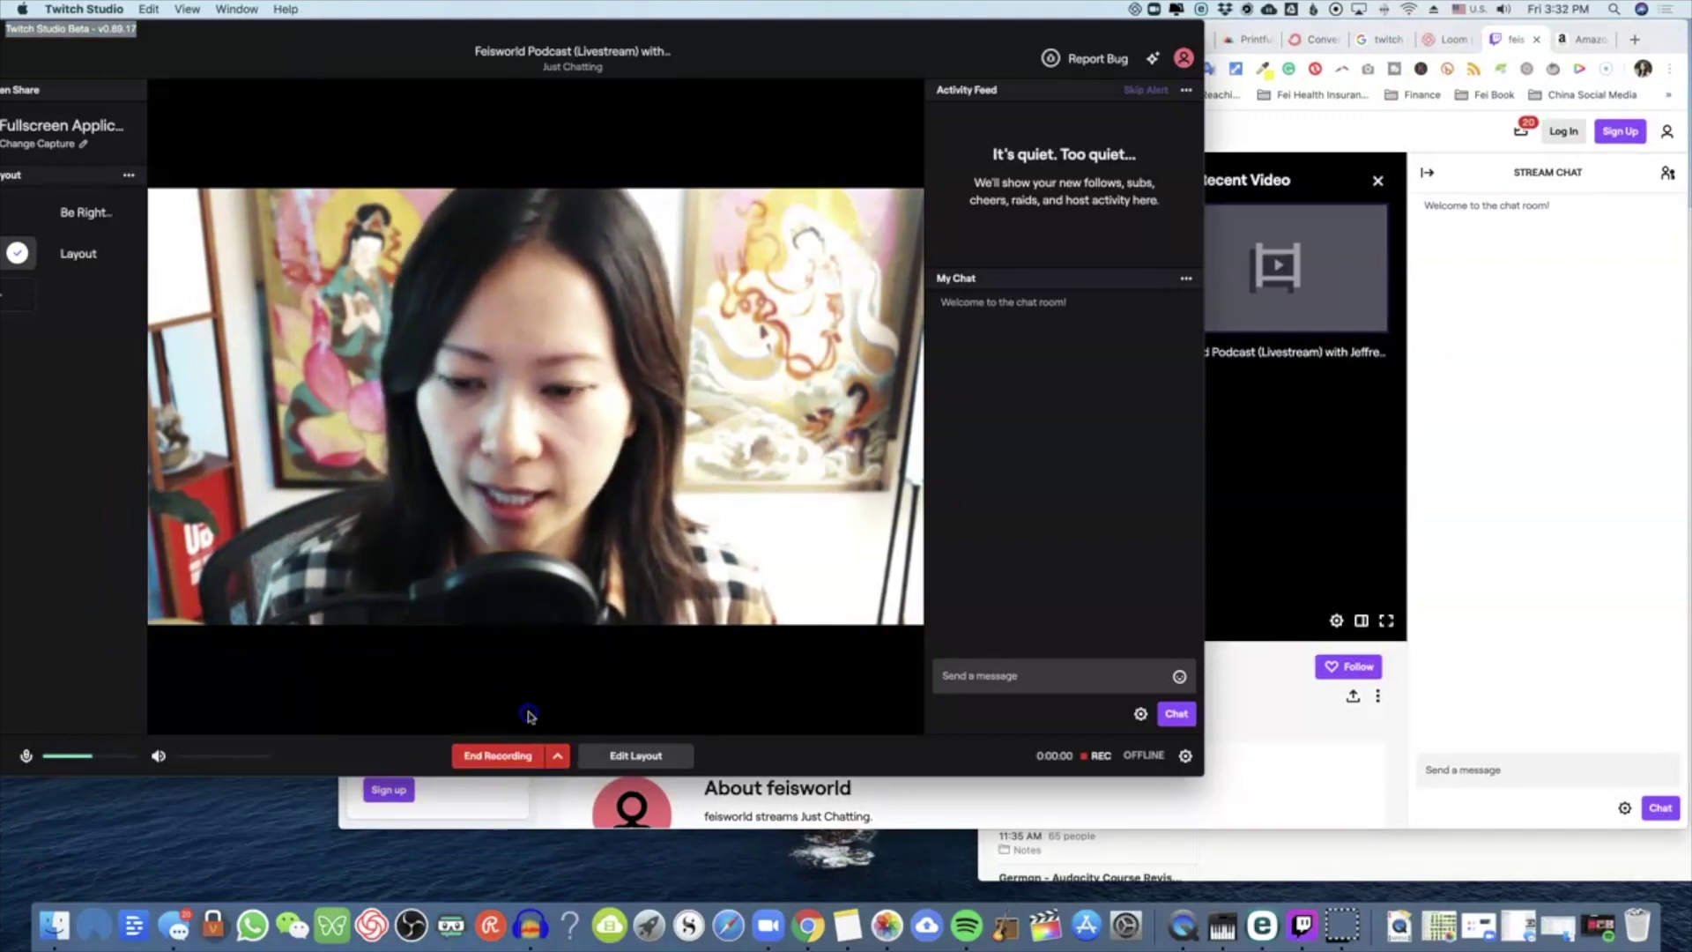
pyautogui.click(557, 755)
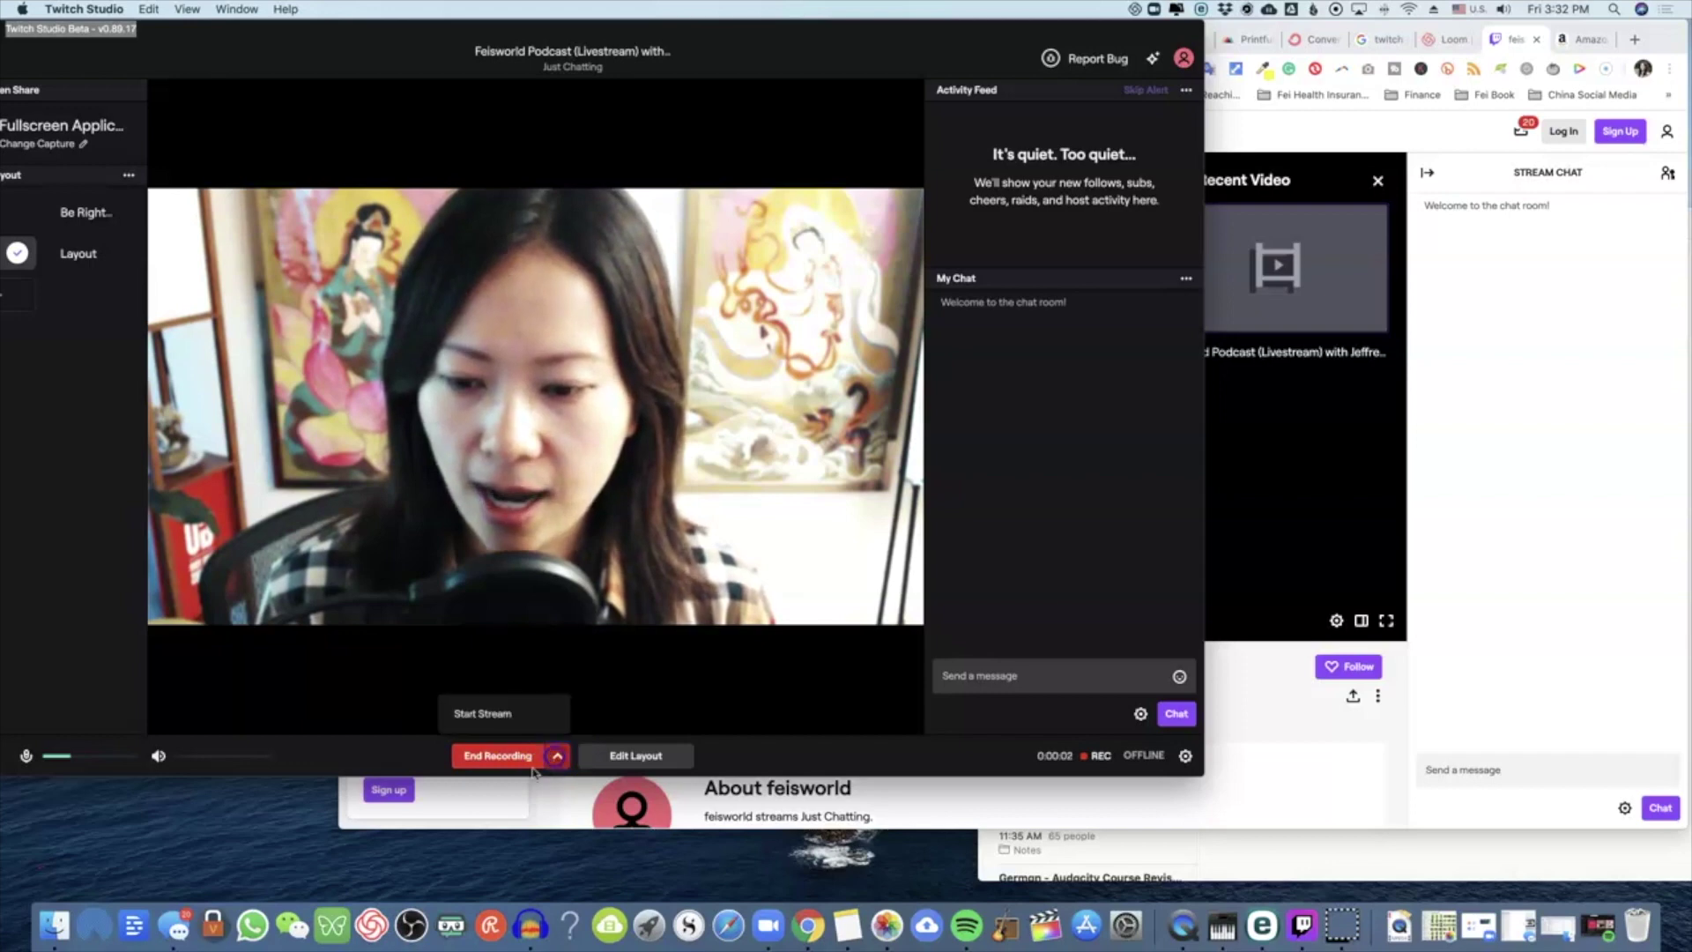
pyautogui.click(489, 715)
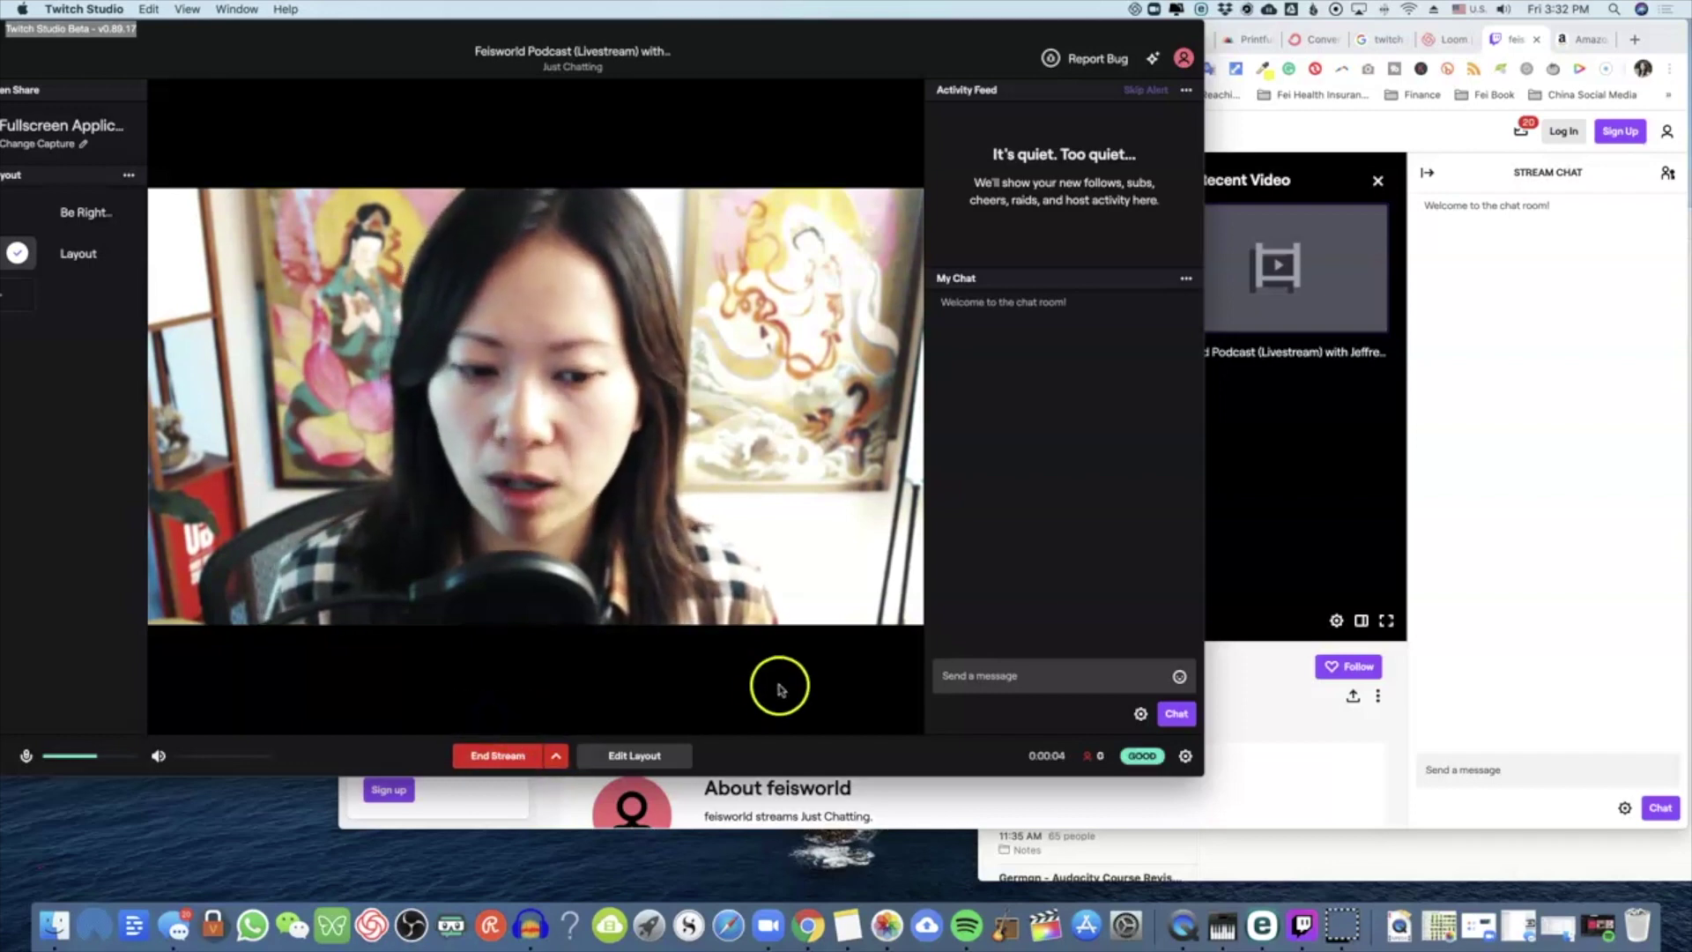
# Step: Play the feisworld live stream on twitch.tv muted, then return to Twitch Studio
pyautogui.click(1548, 465)
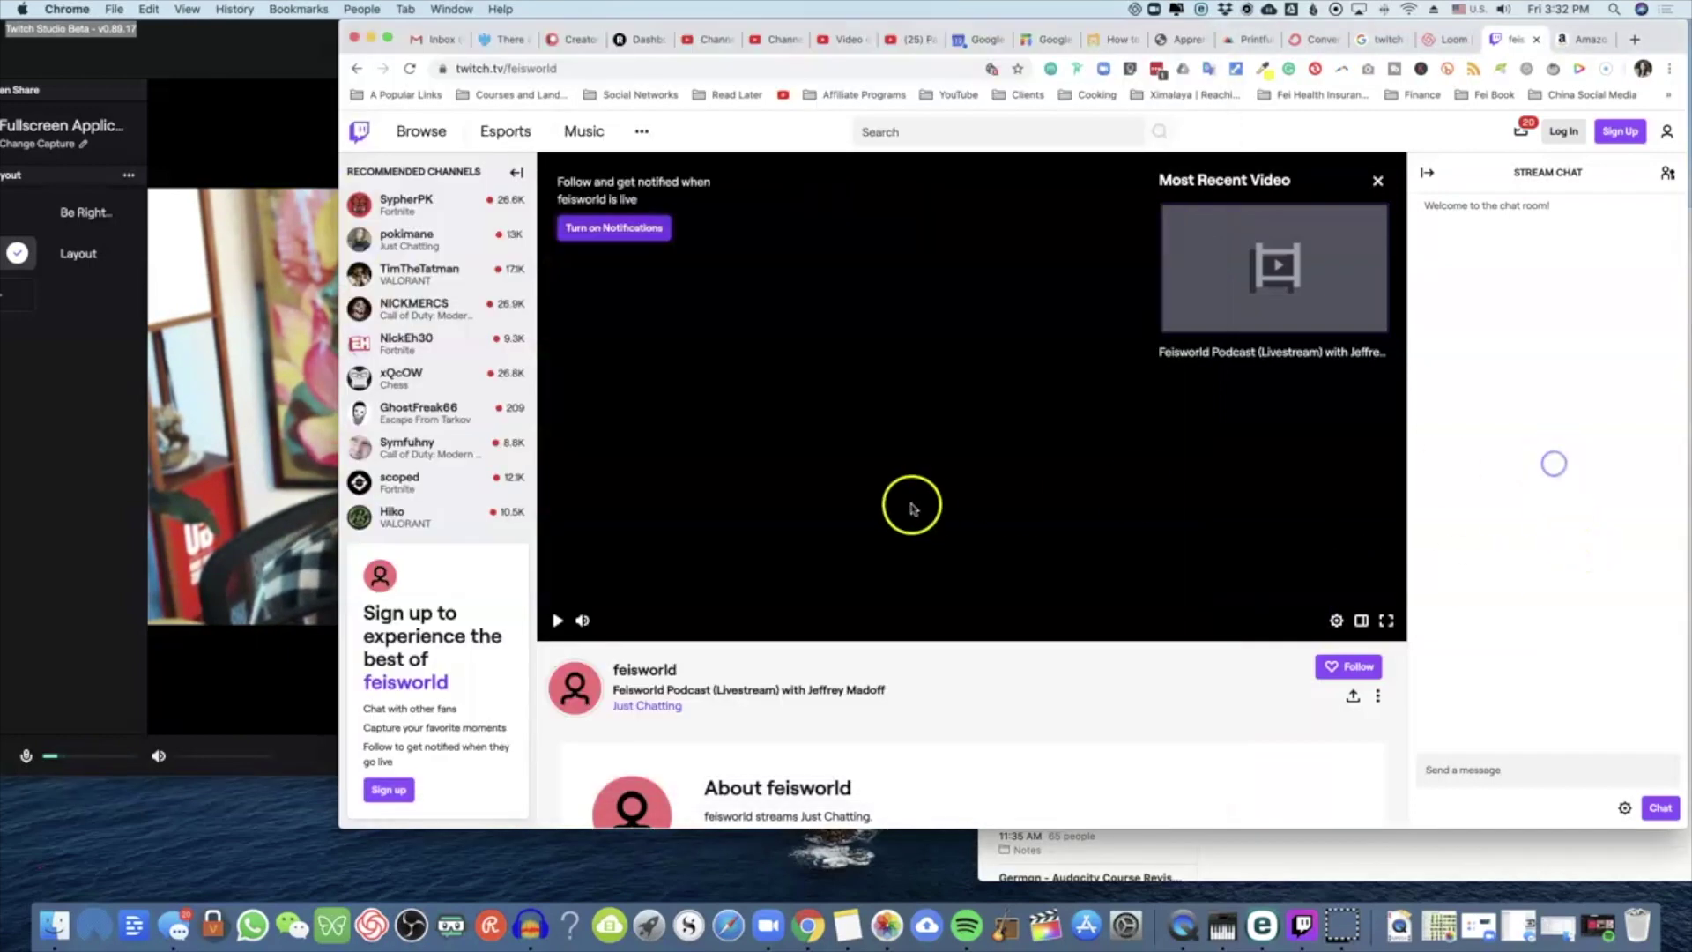
pyautogui.click(950, 461)
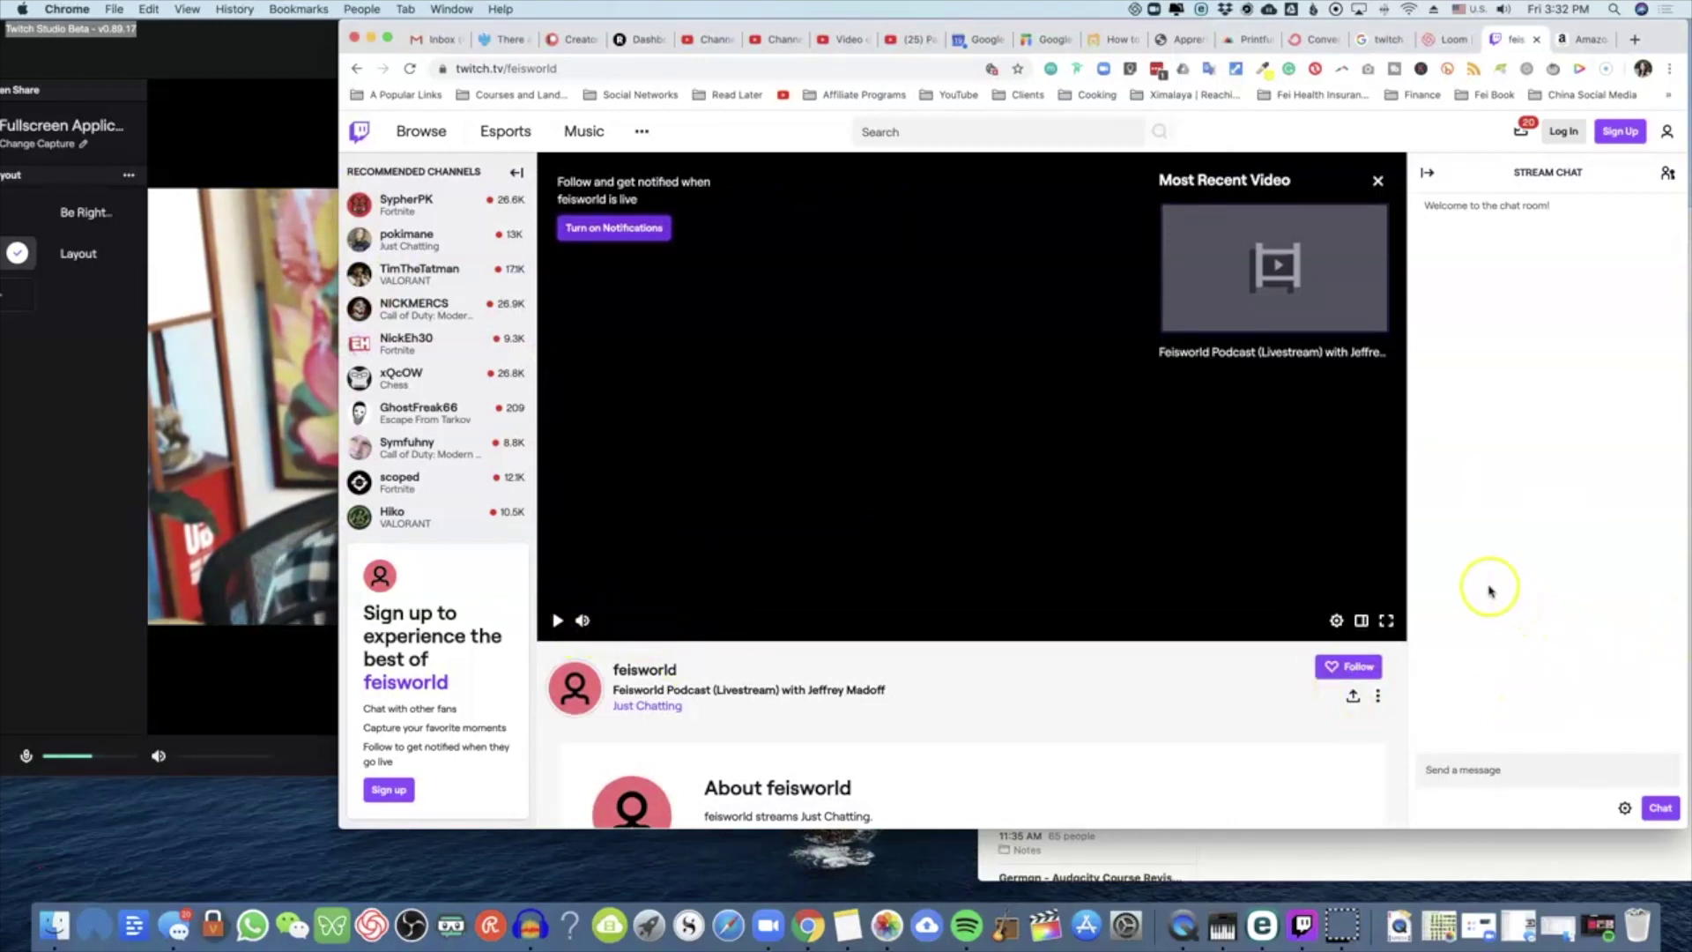
pyautogui.click(811, 366)
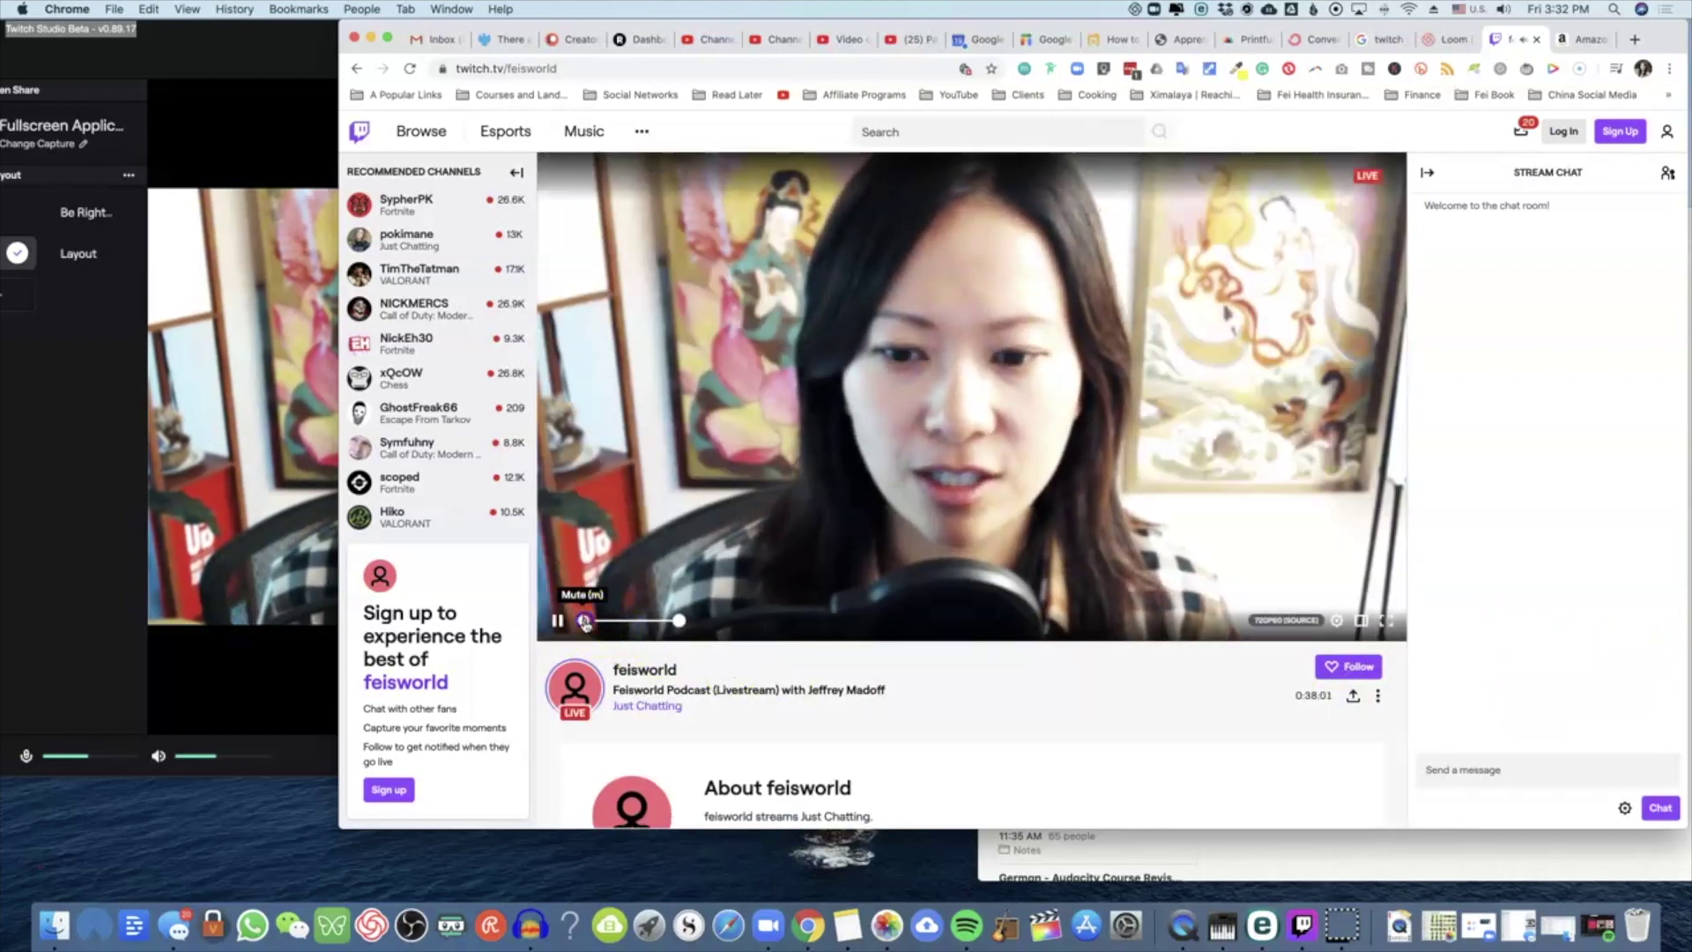
pyautogui.click(585, 621)
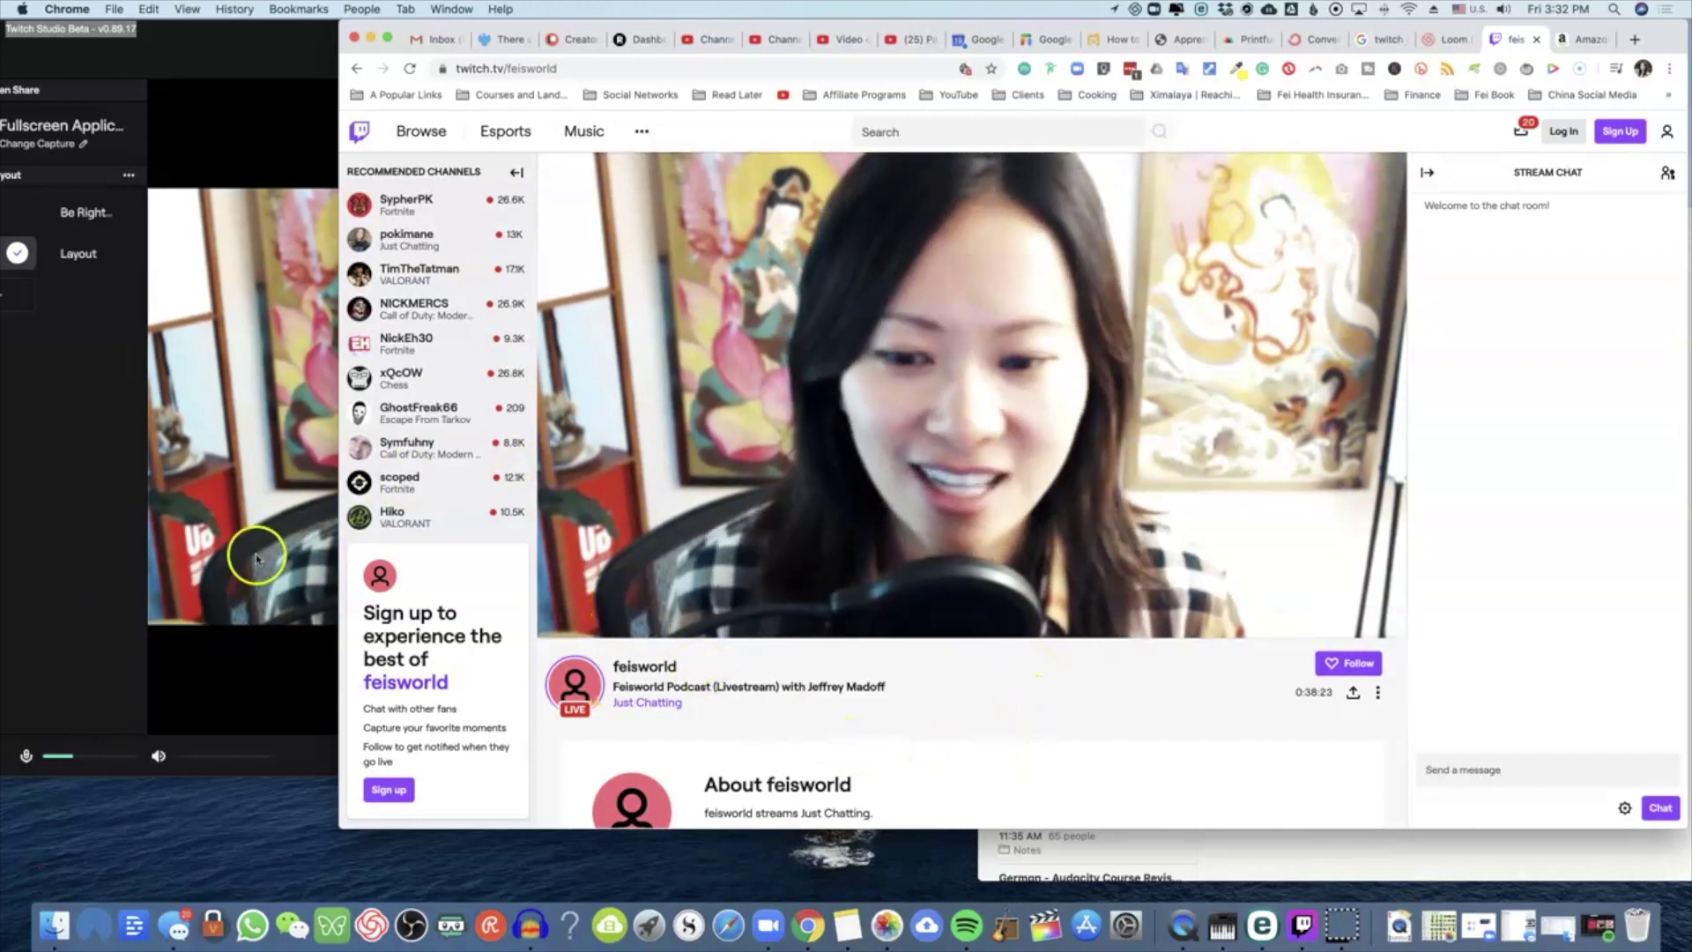
pyautogui.click(100, 623)
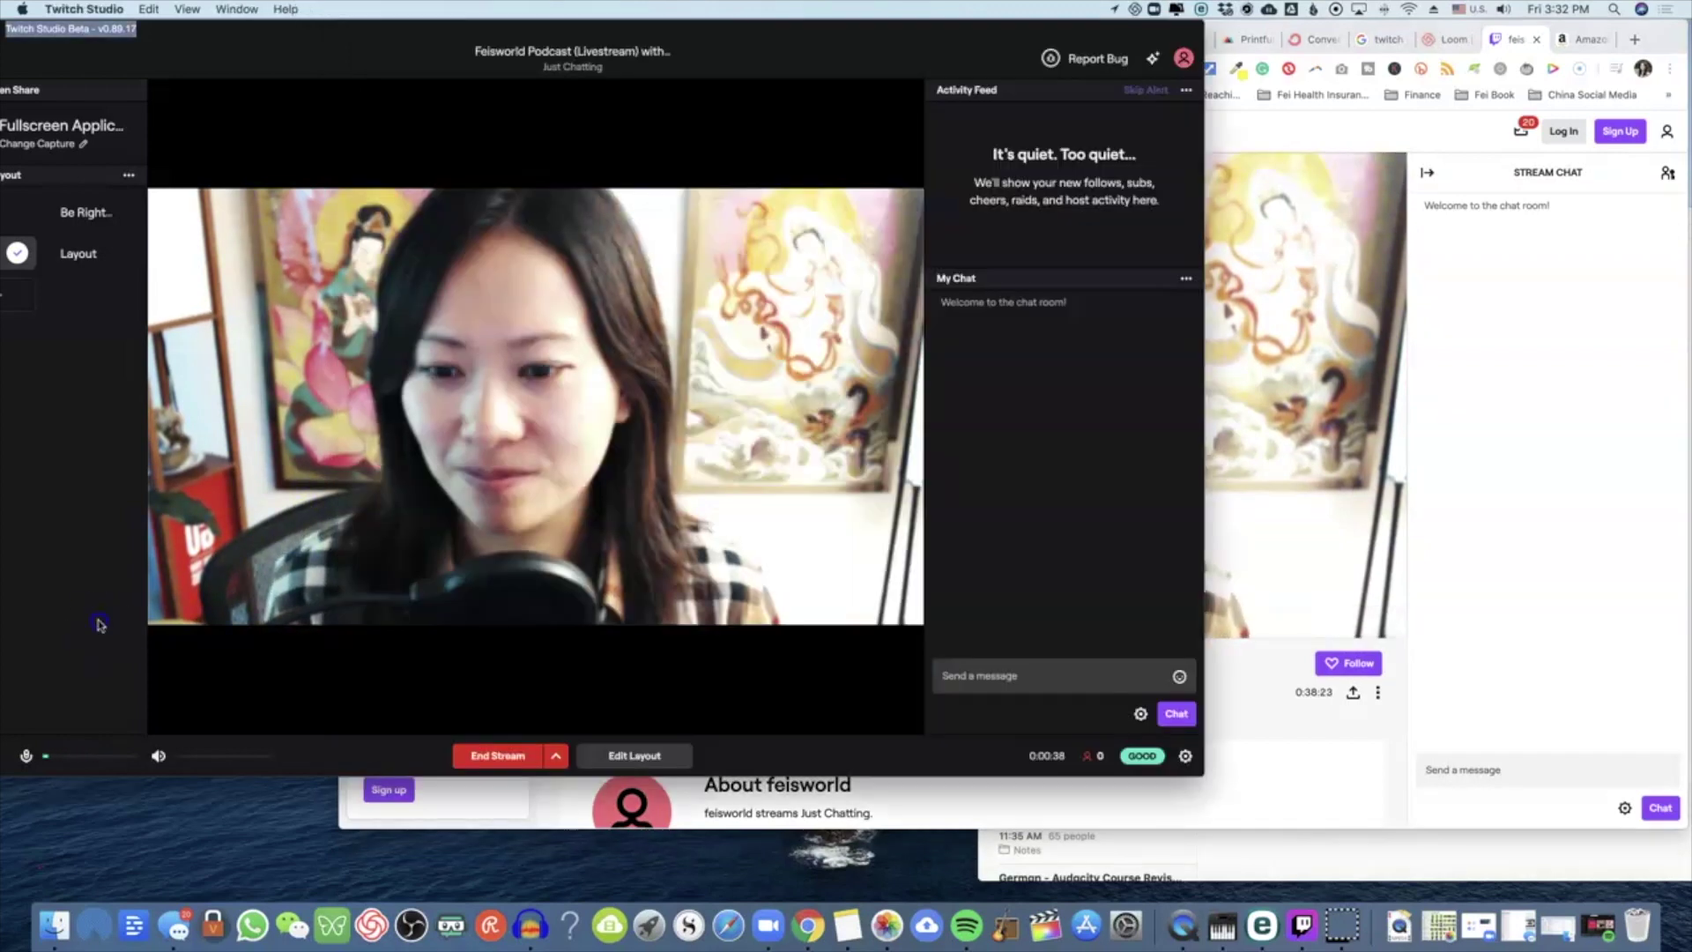
# Step: End the broadcast with Go Offline and shift the Studio window to reveal Chrome
pyautogui.click(524, 756)
pyautogui.click(660, 451)
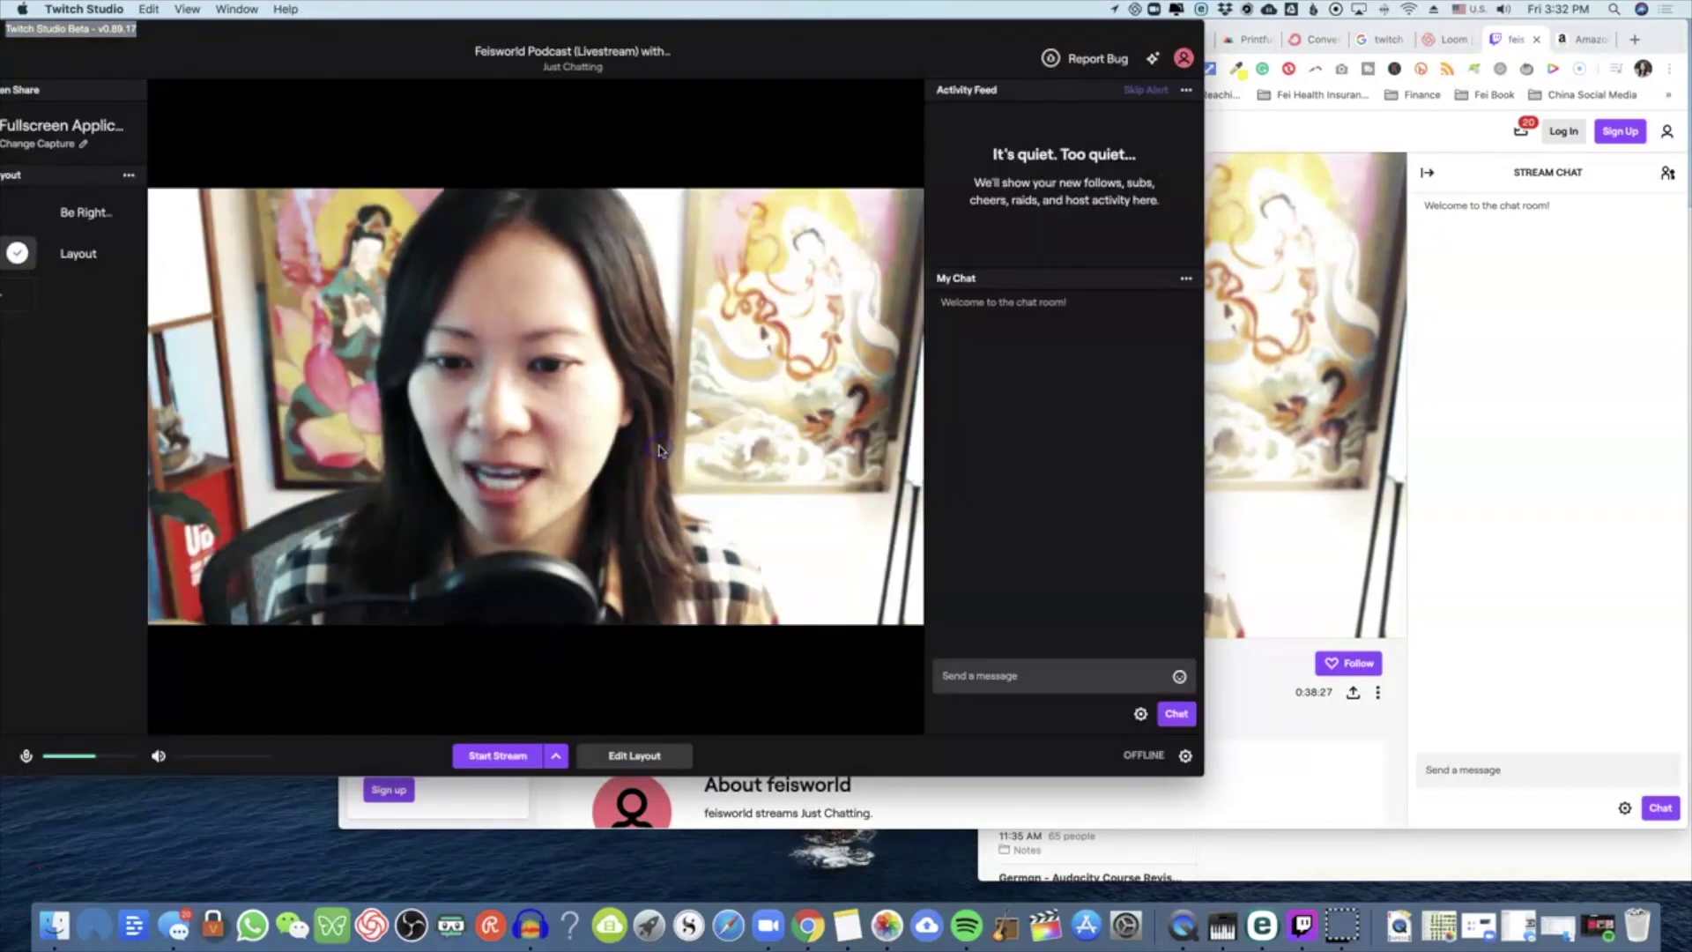
pyautogui.click(557, 756)
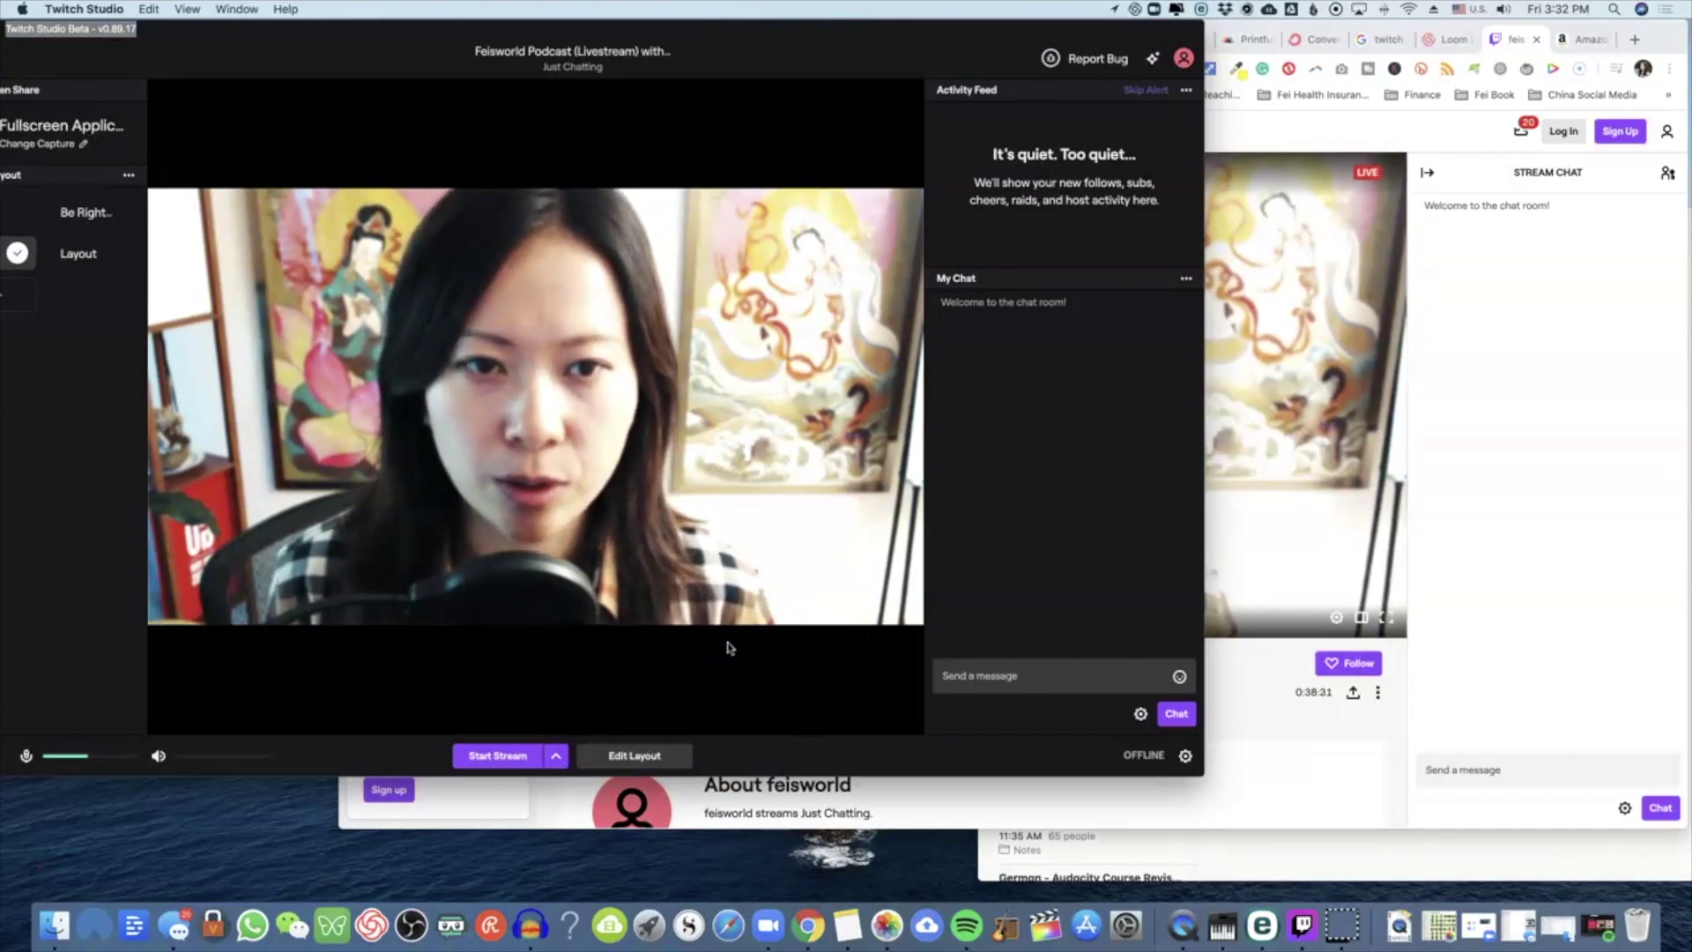
pyautogui.moveTo(955, 45); pyautogui.dragTo(1269, 44)
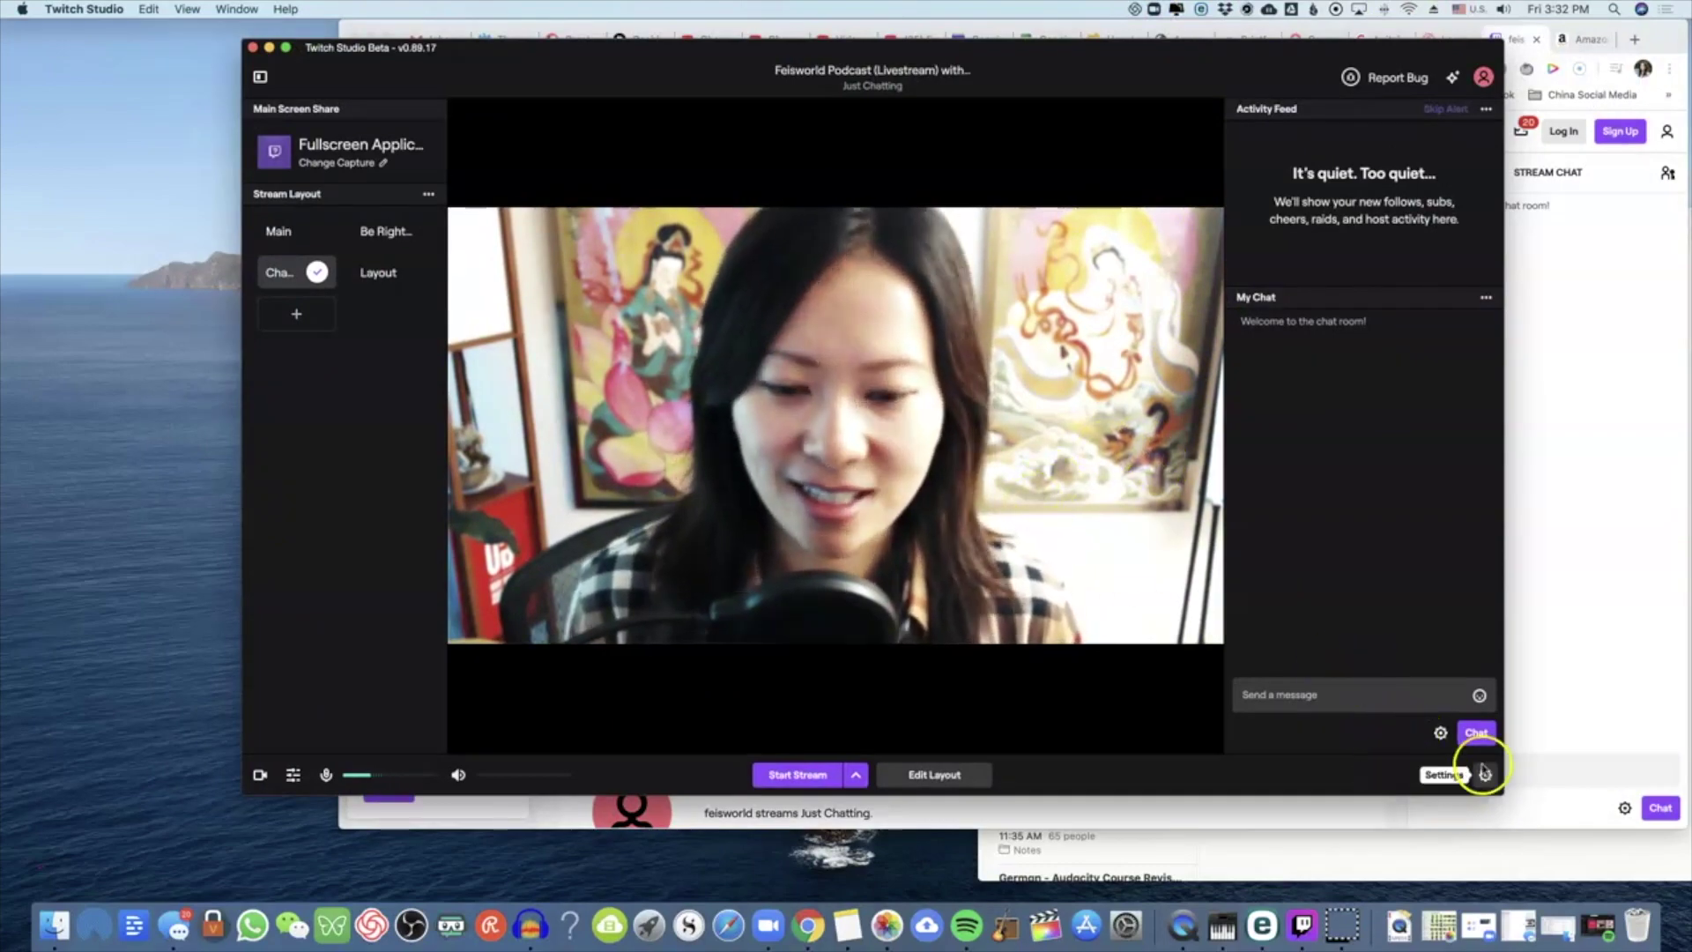
pyautogui.moveTo(1144, 42); pyautogui.dragTo(655, 62)
# Step: Unmute and pause the channel stream, then centre the Twitch Studio window on screen
pyautogui.click(1514, 291)
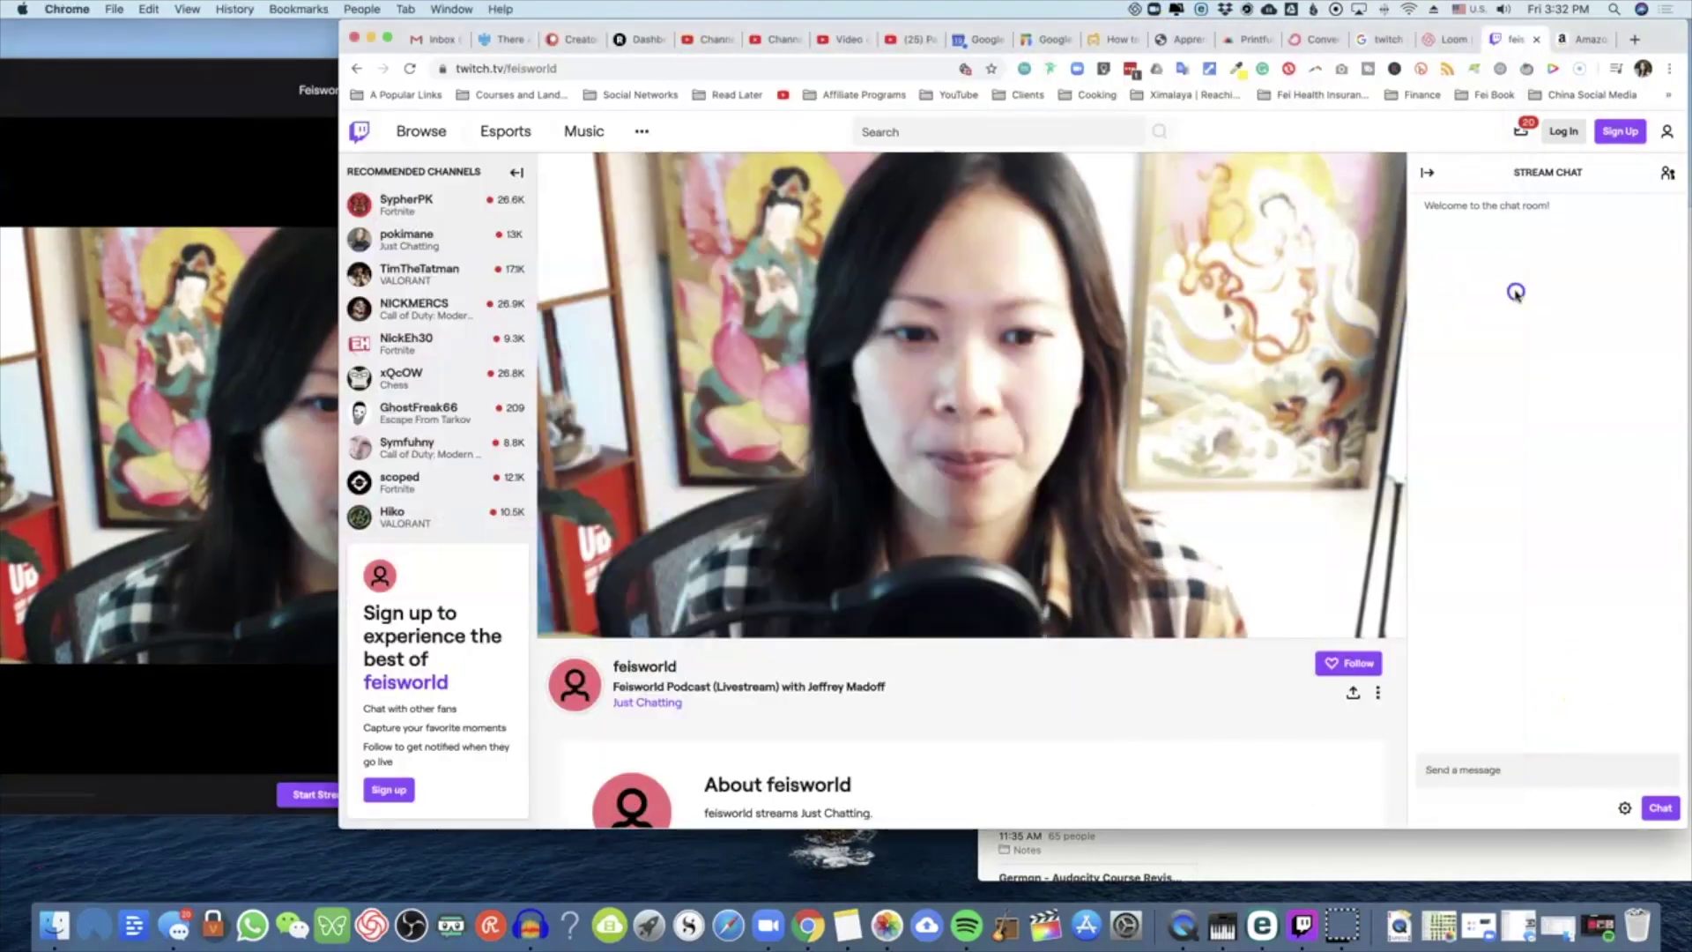
pyautogui.click(581, 617)
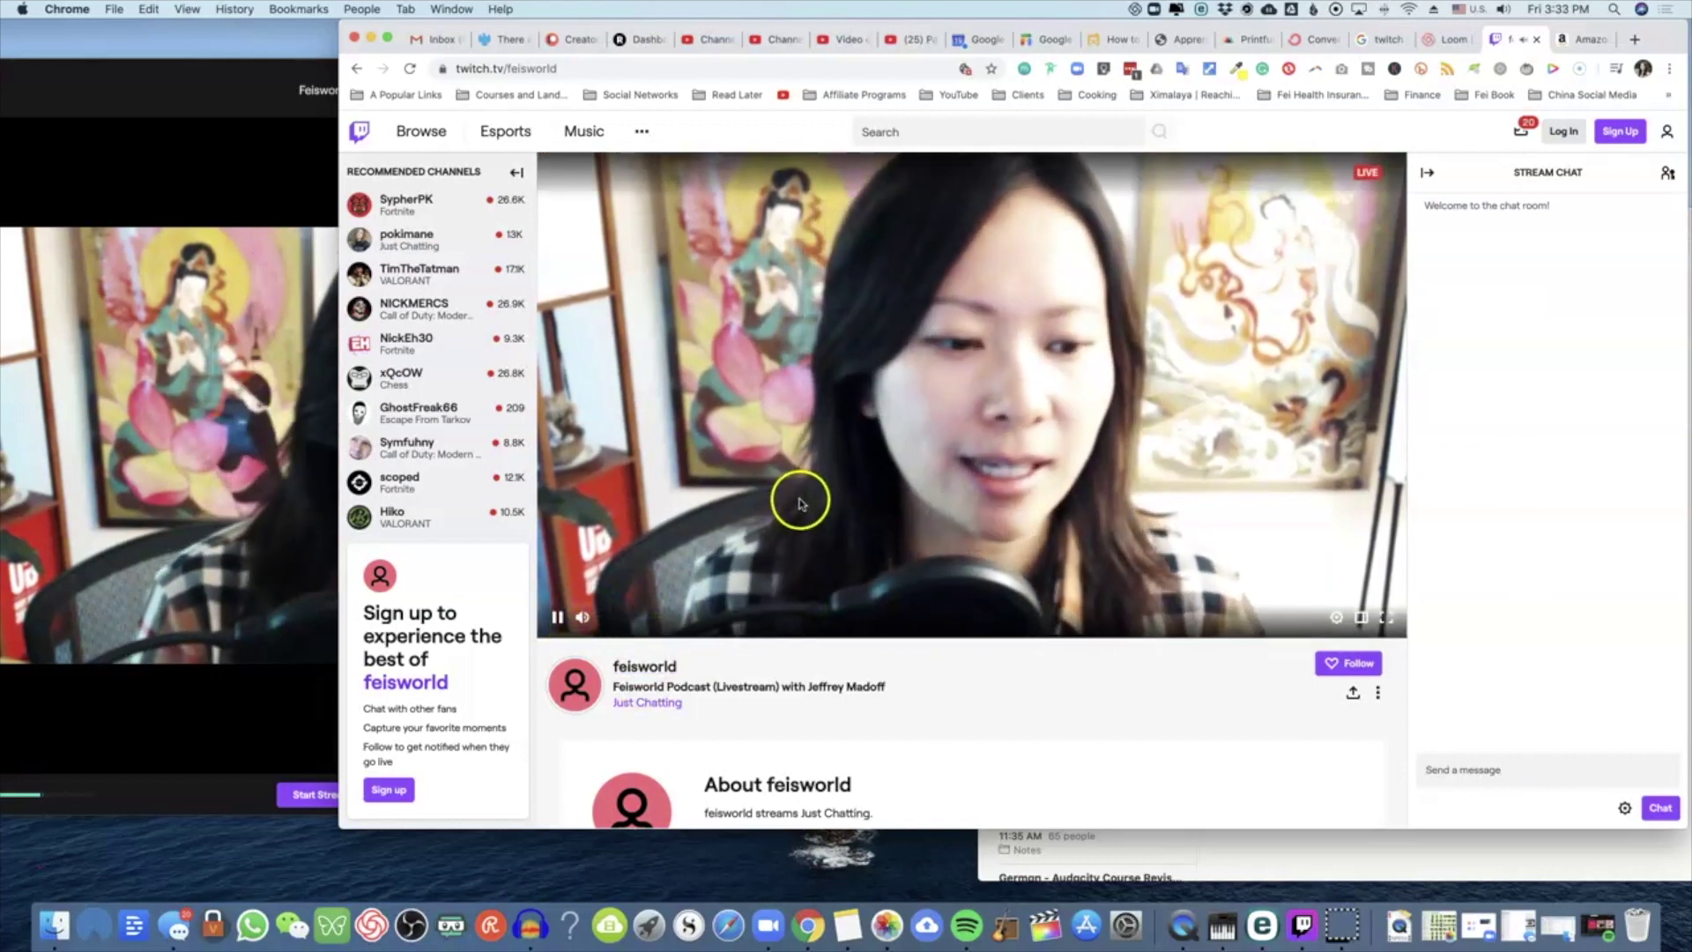
pyautogui.press('XF86AudioRaiseVolume')
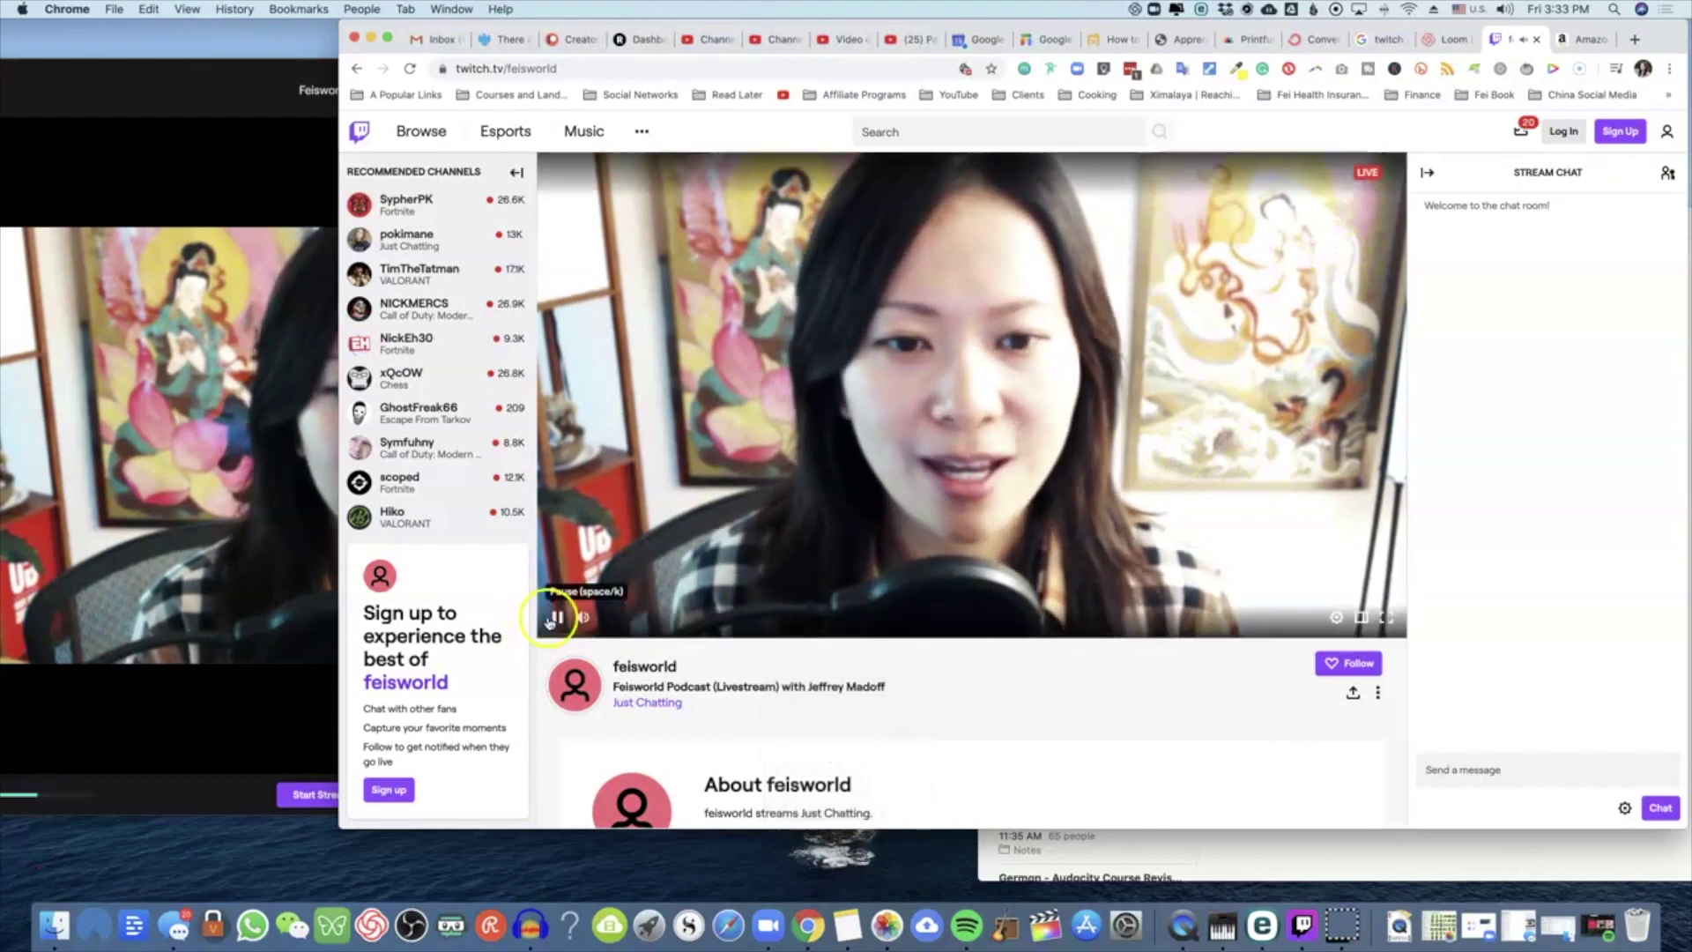
pyautogui.click(556, 617)
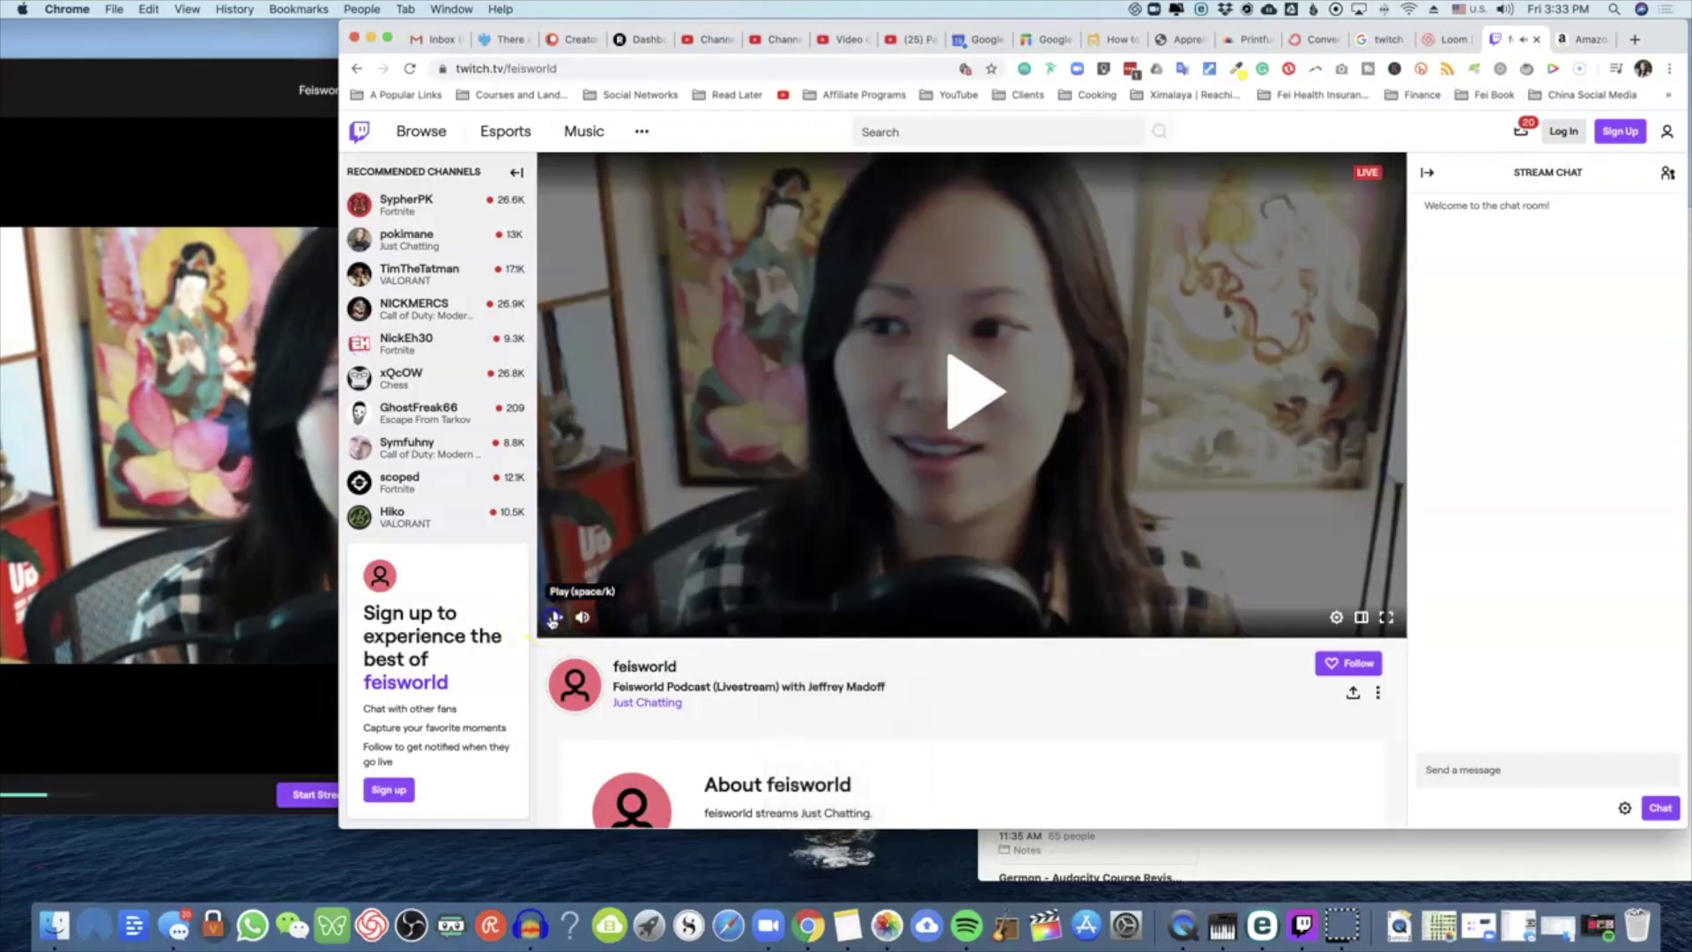
pyautogui.click(164, 214)
pyautogui.moveTo(332, 53); pyautogui.dragTo(838, 62)
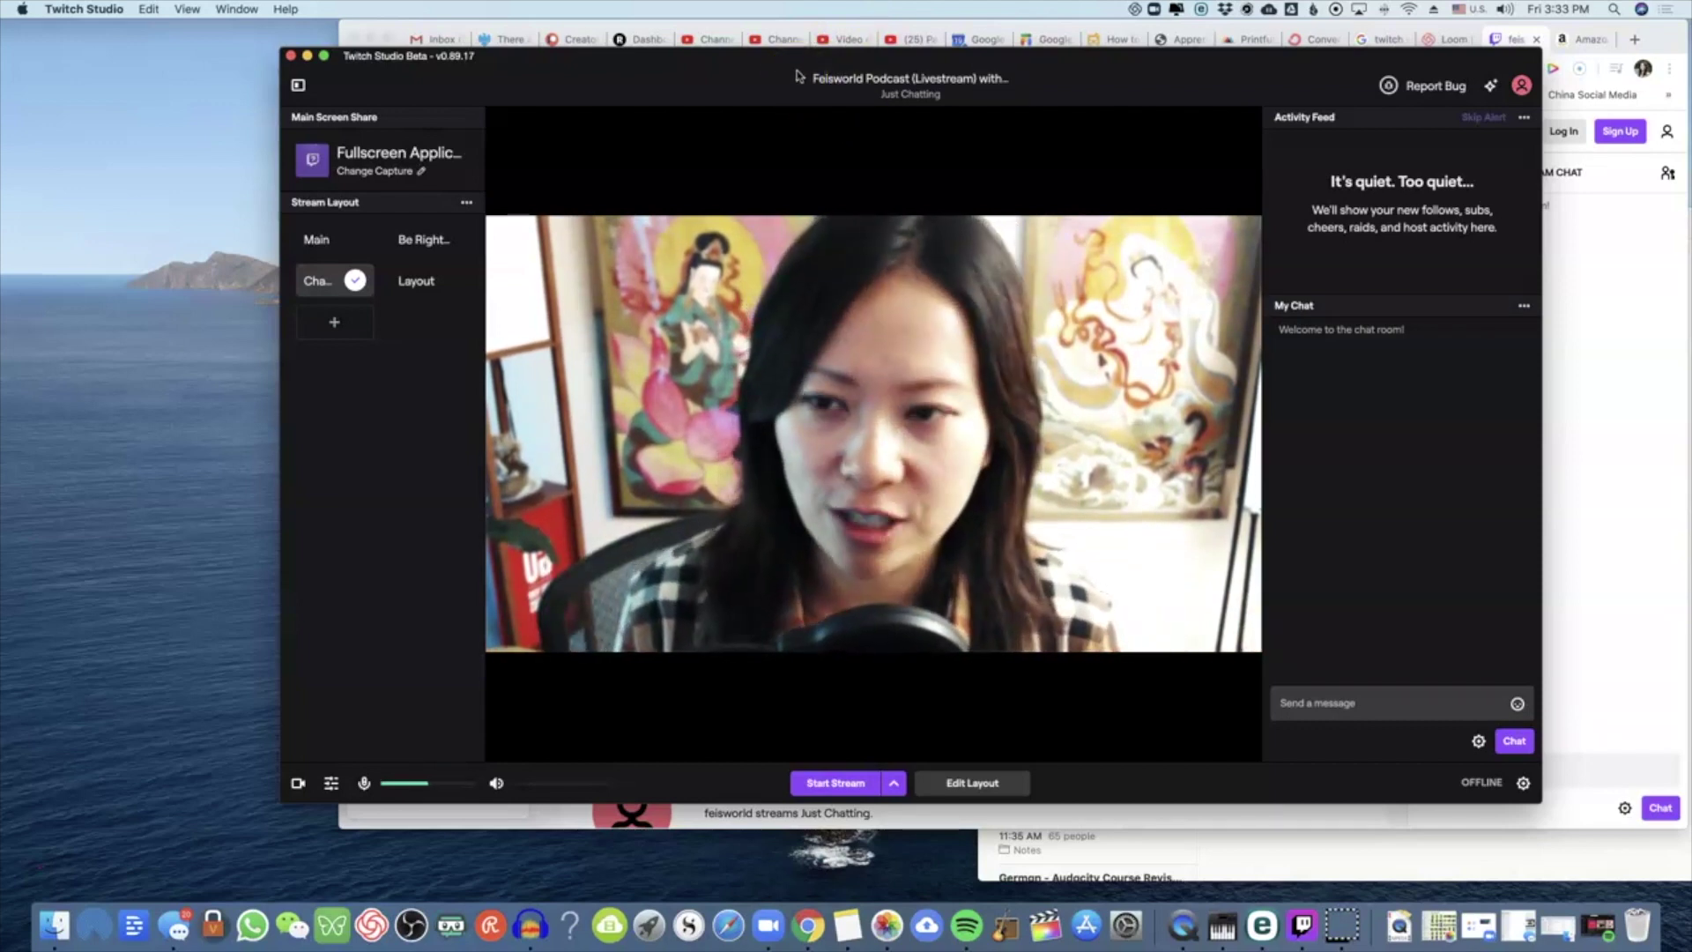
# Step: Preview the Main, Be Right Back and Chatting layouts in turn
pyautogui.click(473, 297)
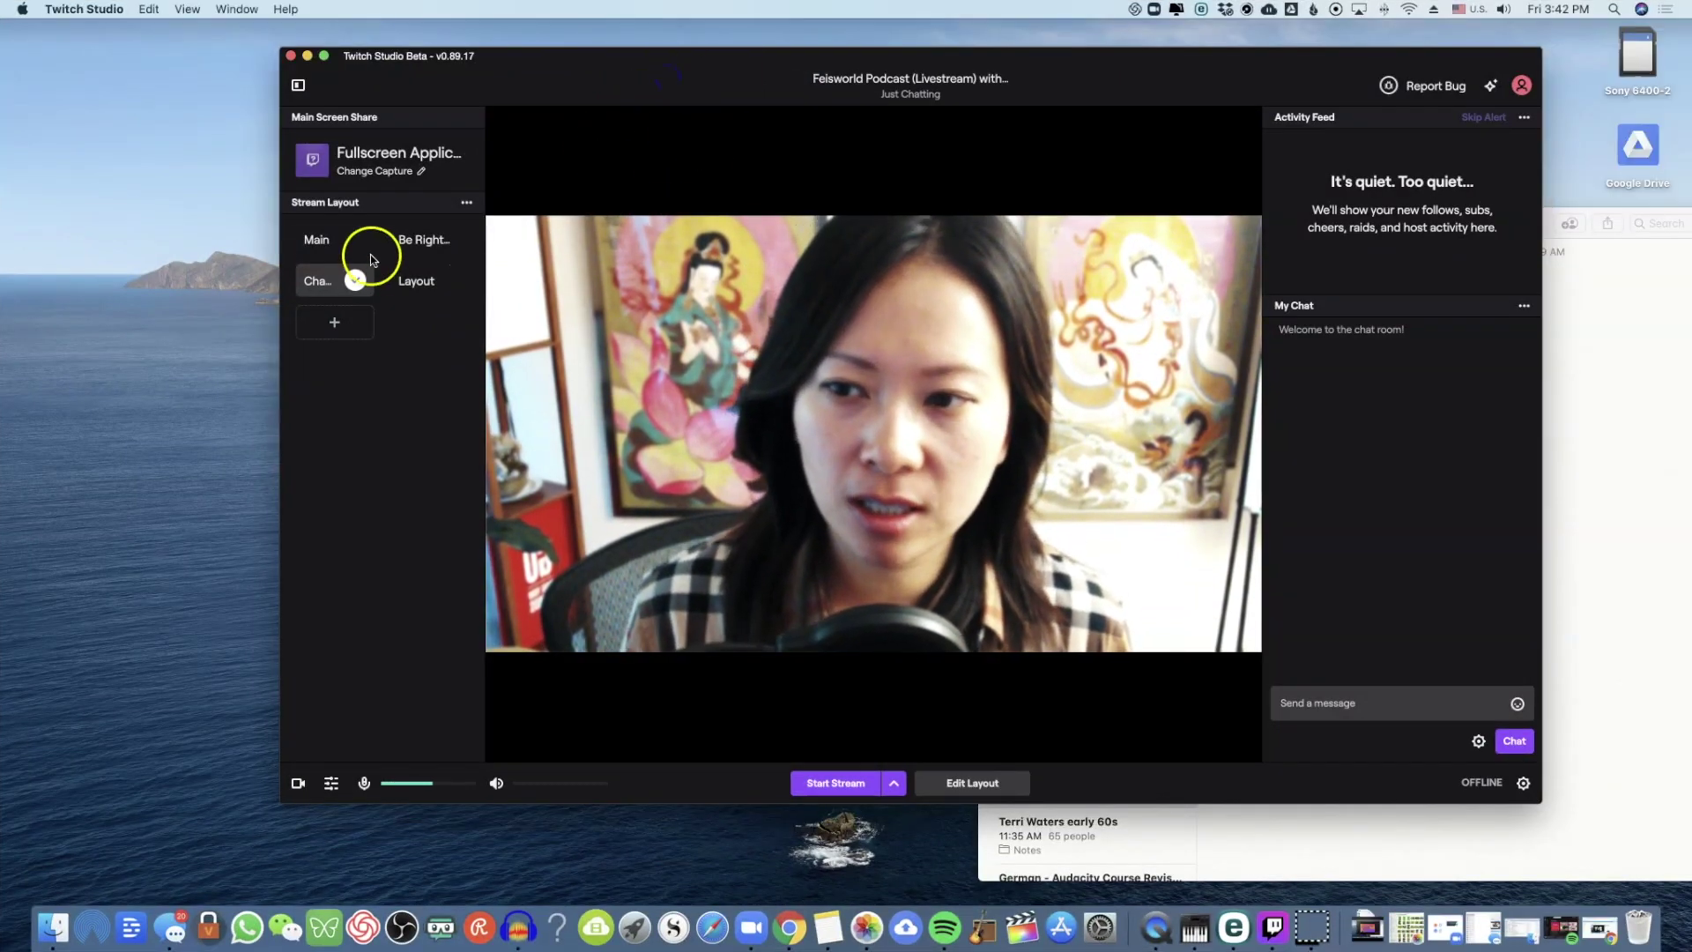
pyautogui.click(331, 243)
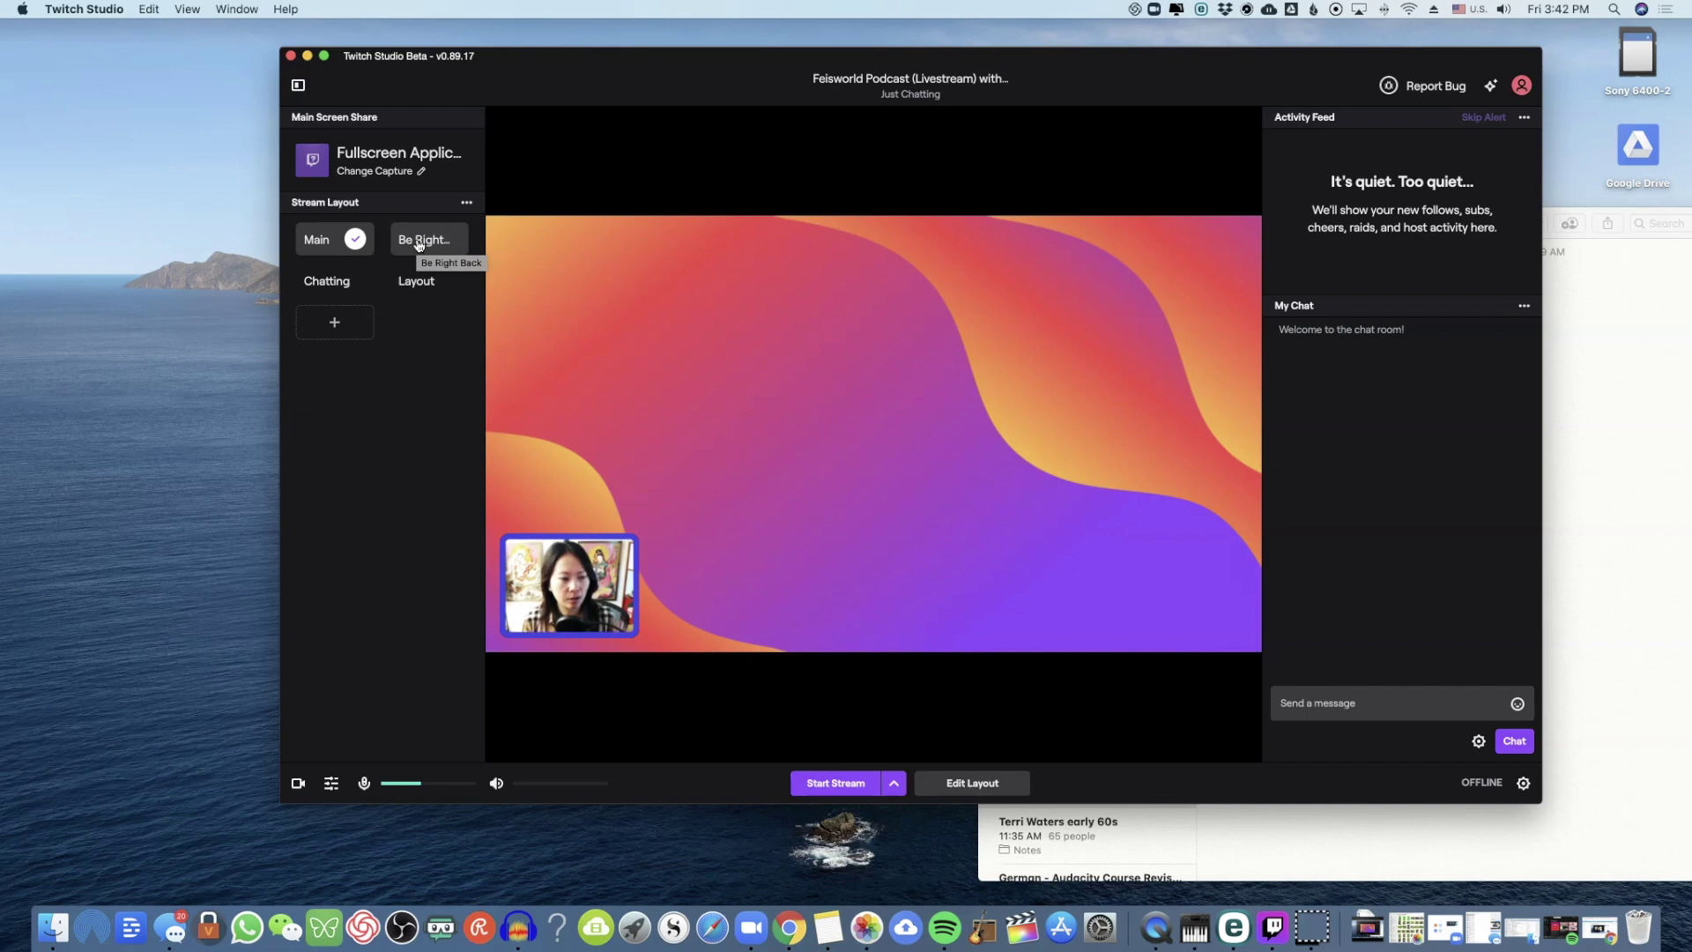
pyautogui.click(407, 247)
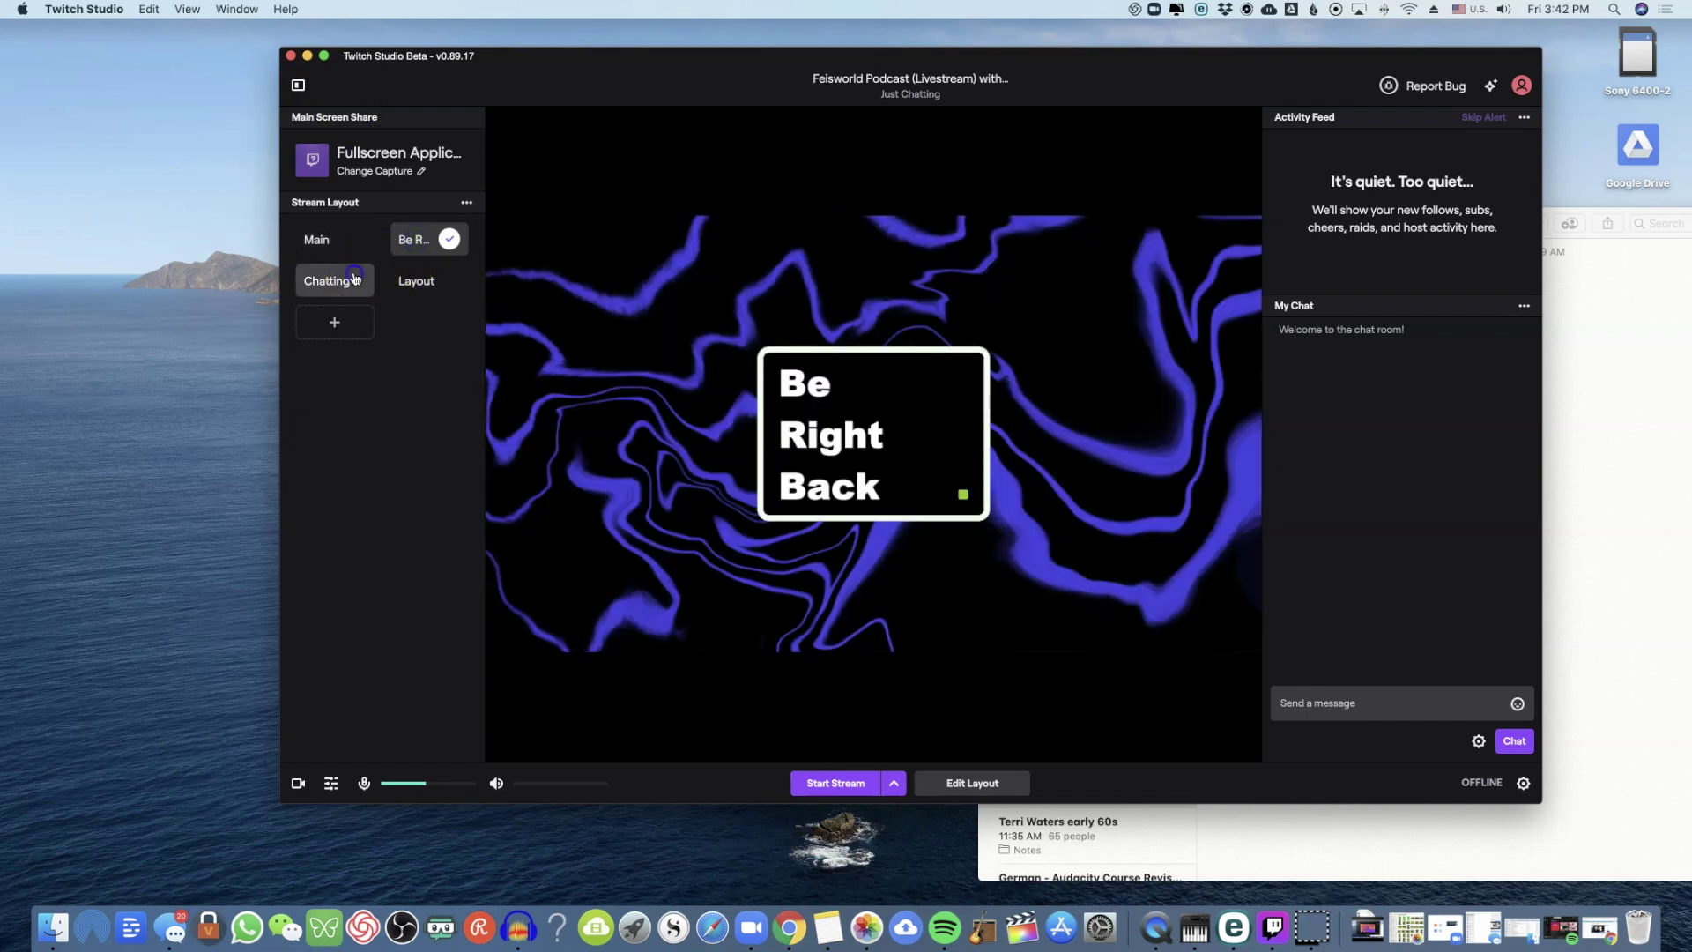
pyautogui.click(353, 278)
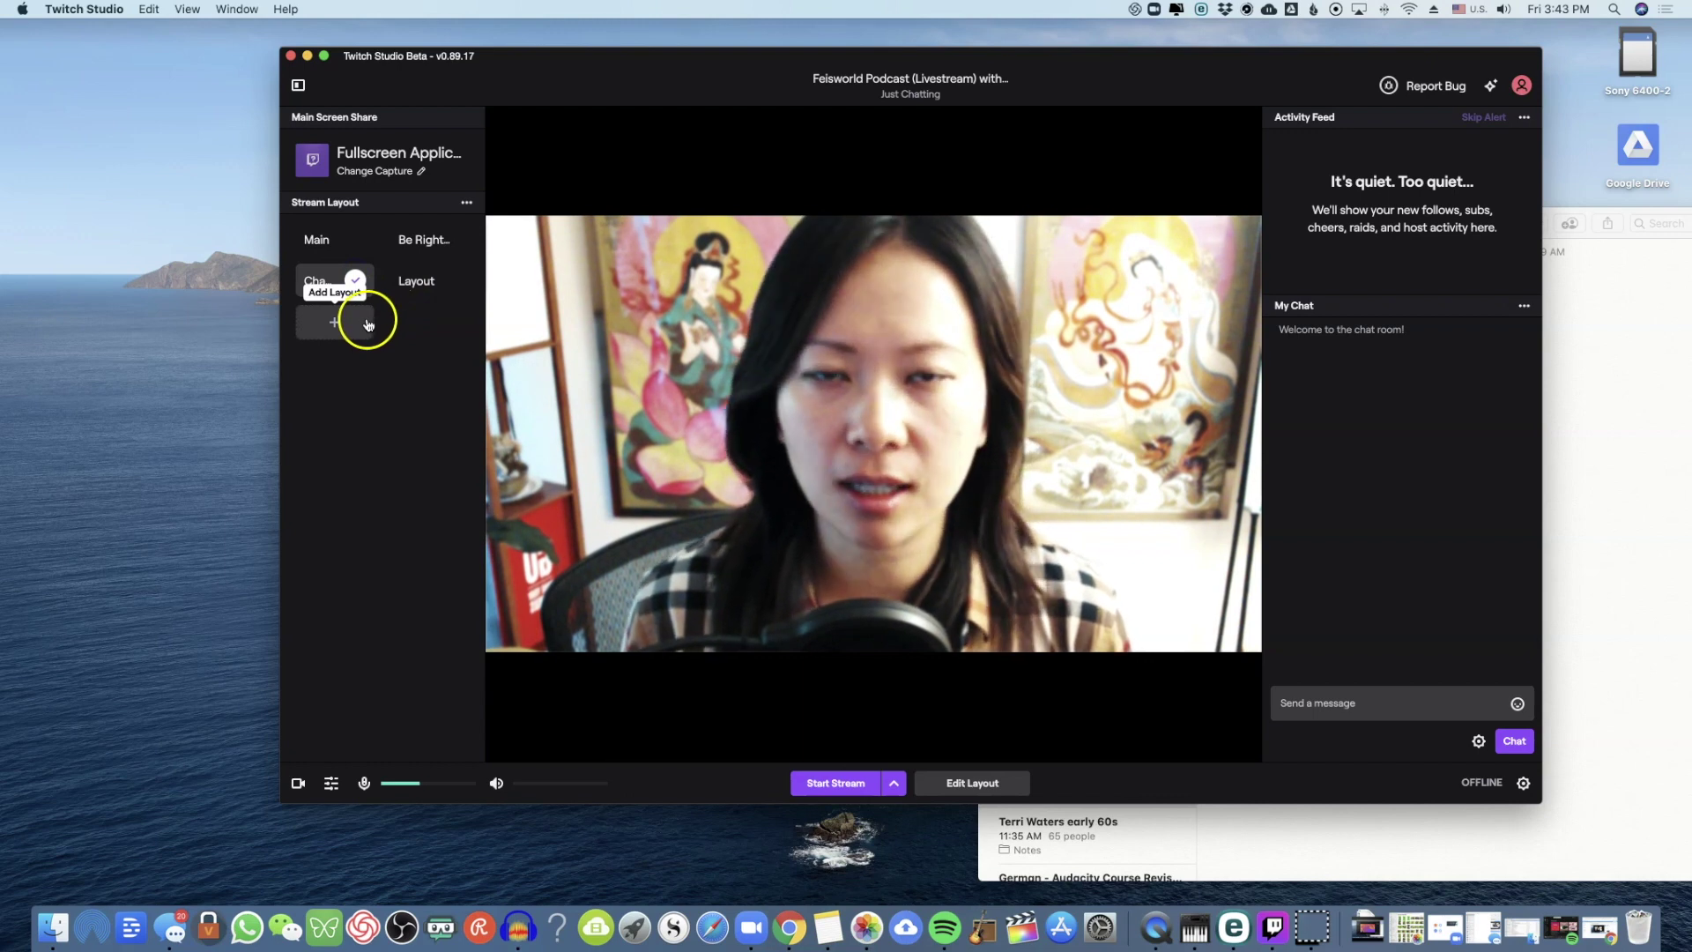
# Step: Add a new blank layout and make it the active one
pyautogui.click(368, 325)
pyautogui.click(352, 331)
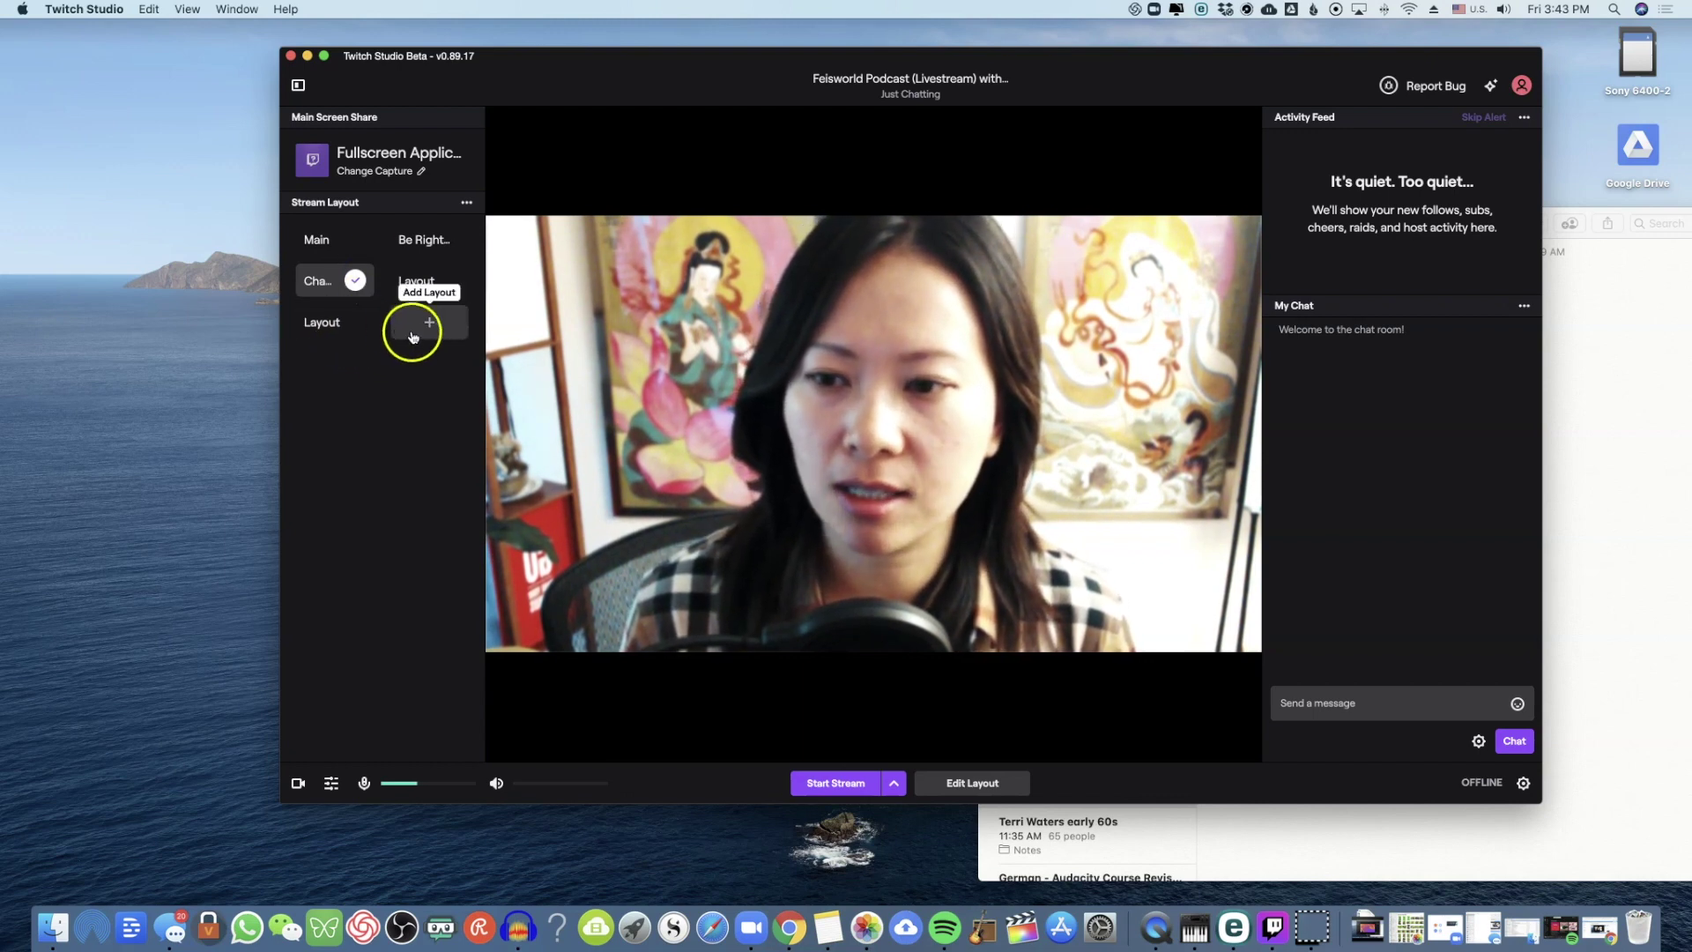
pyautogui.click(319, 325)
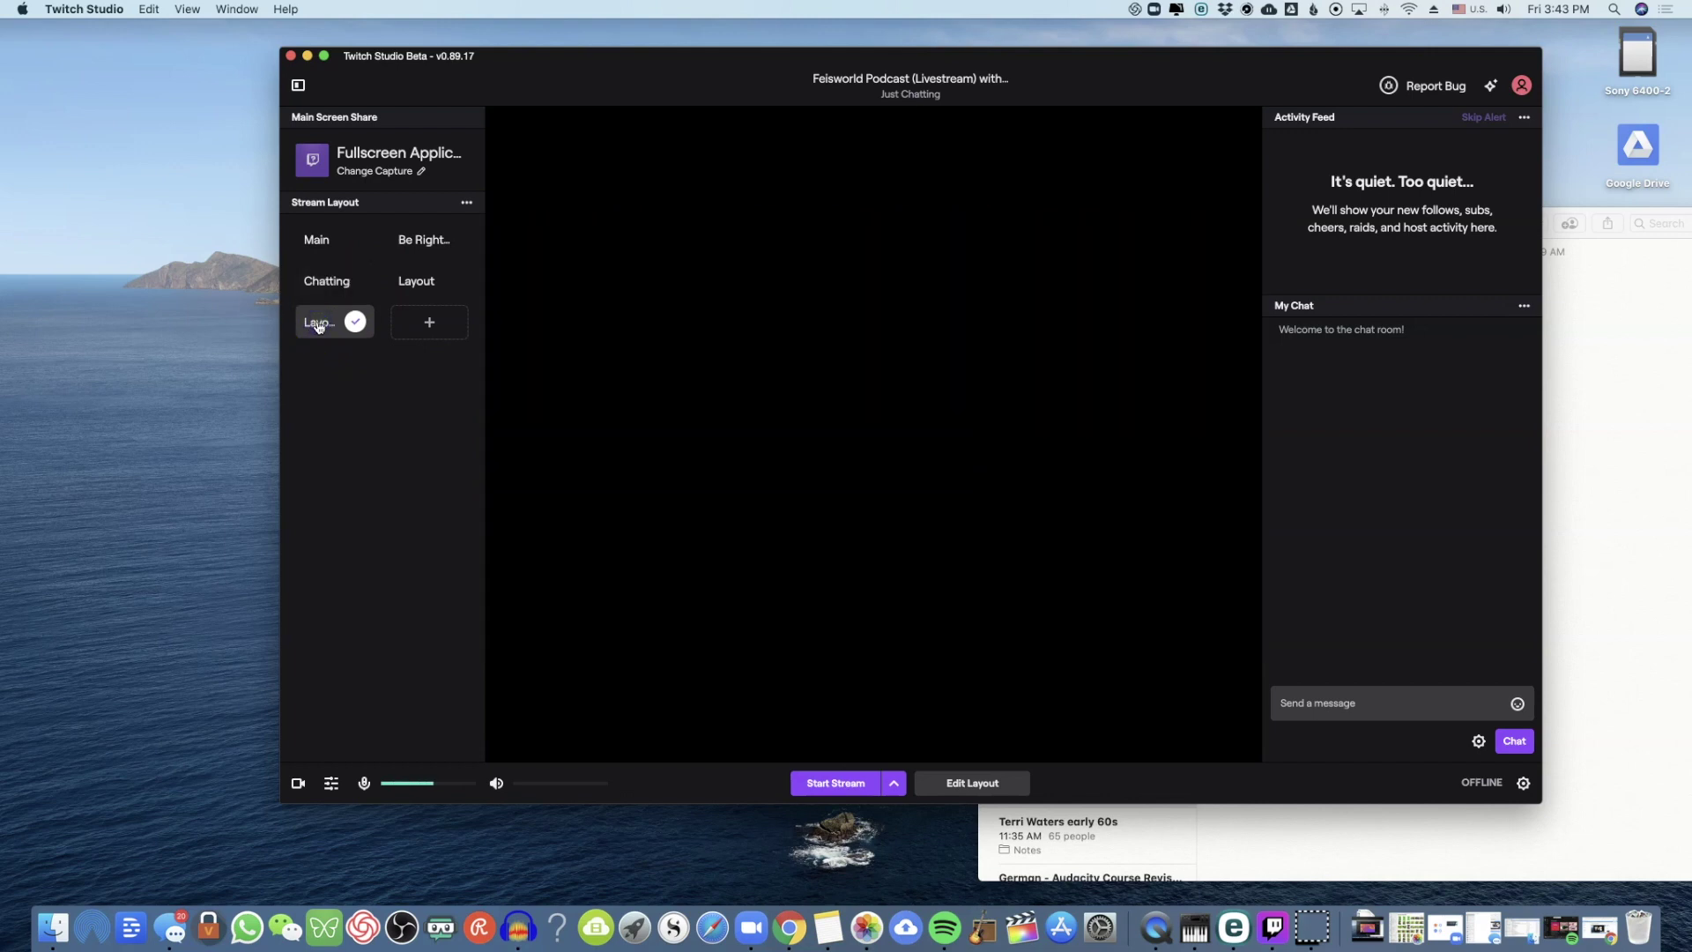
# Step: Open the new layout in the editor and rename it 'Test'
pyautogui.click(980, 782)
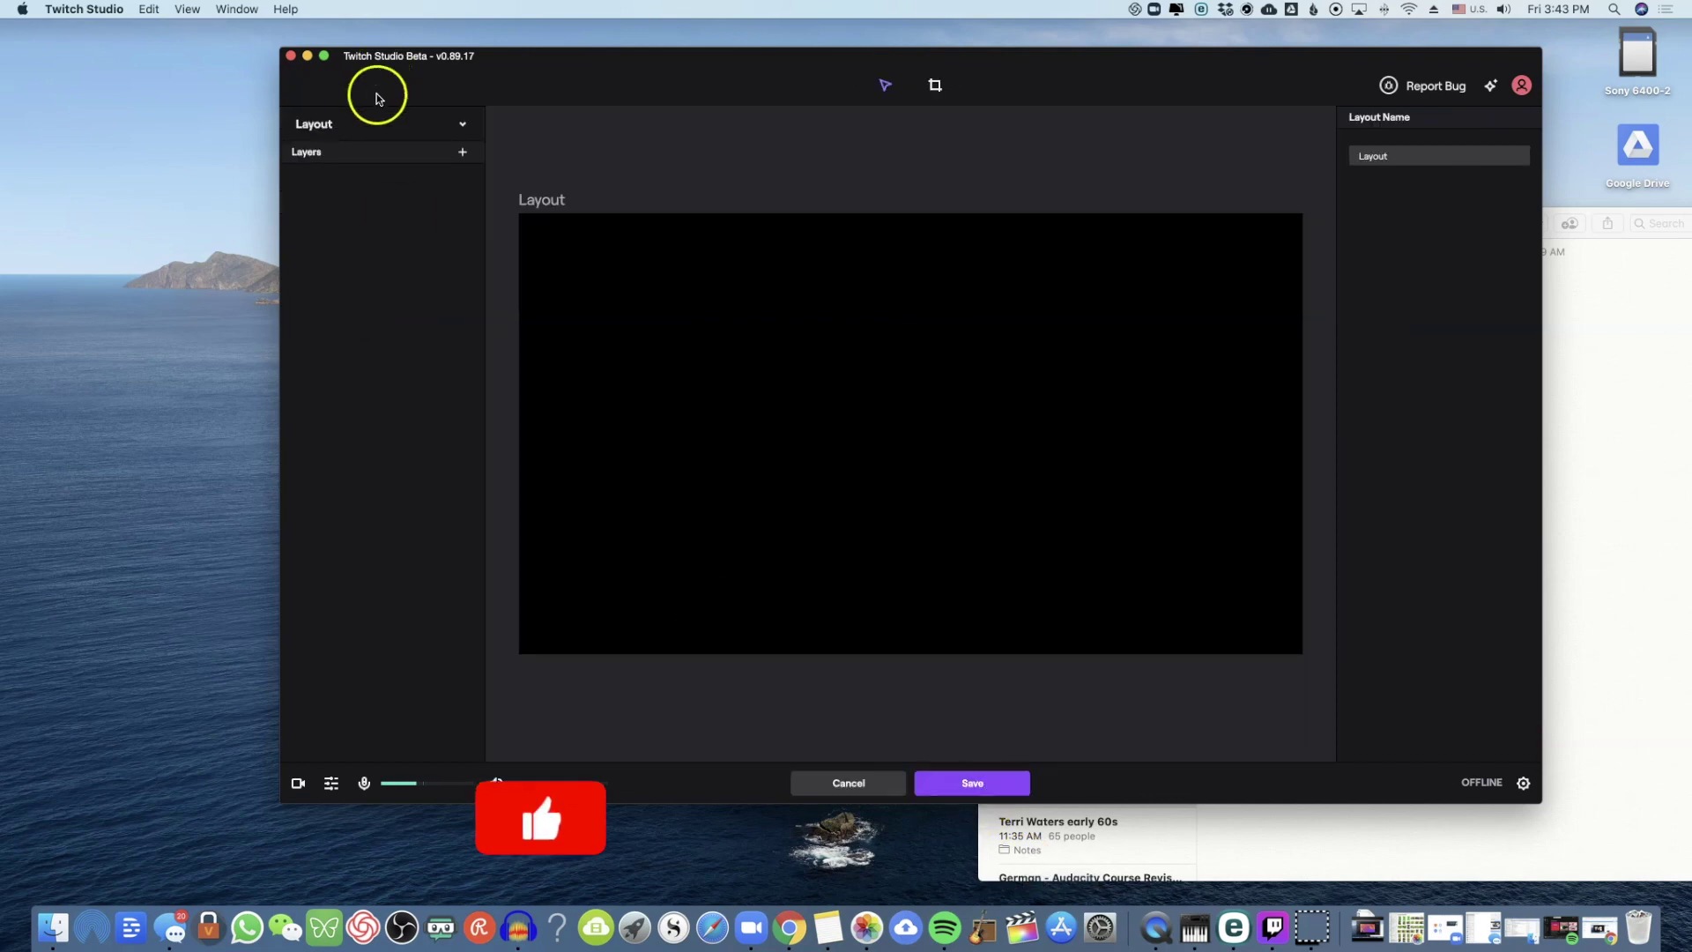
pyautogui.click(329, 126)
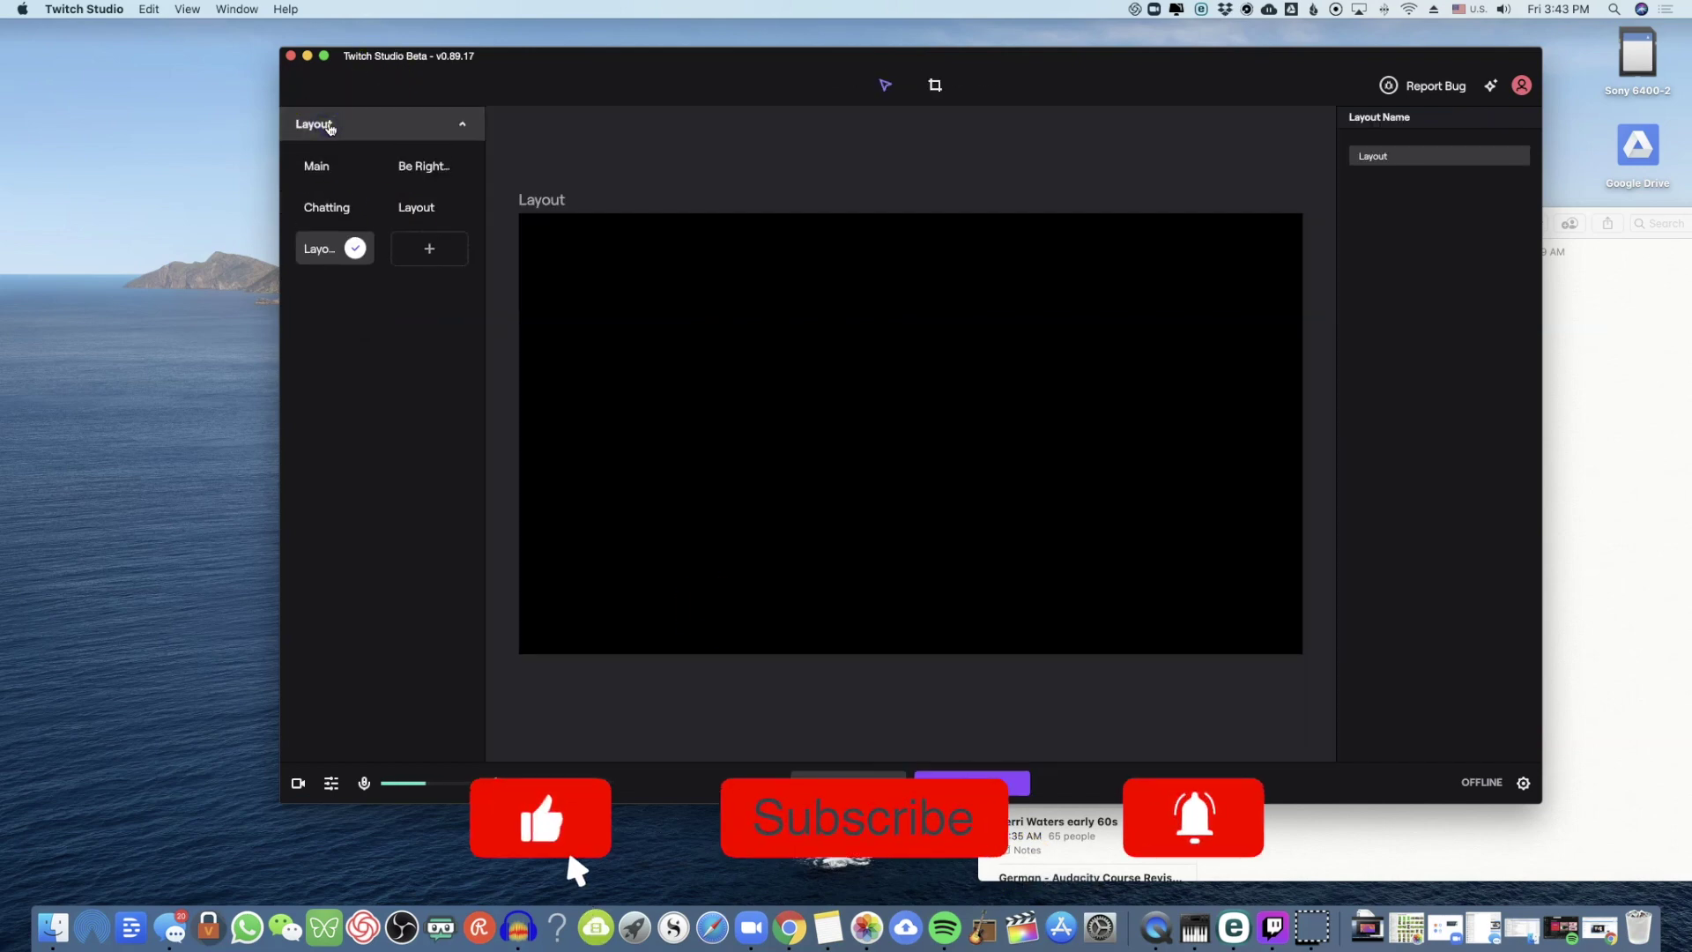
pyautogui.rightClick(320, 261)
pyautogui.click(335, 265)
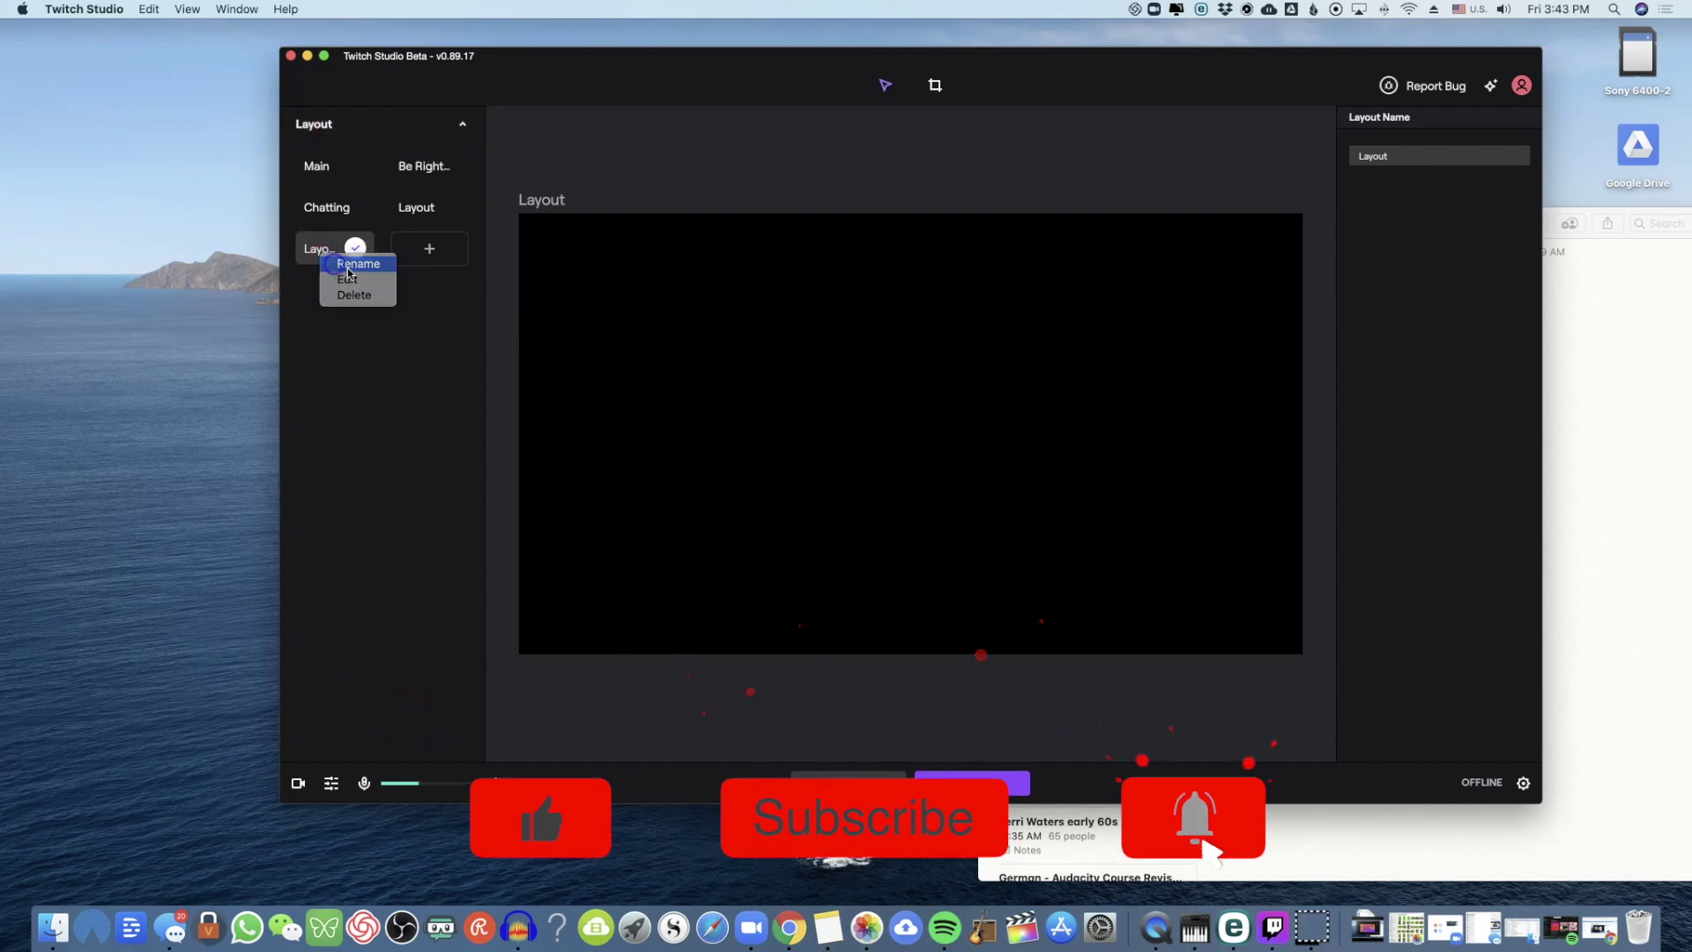
pyautogui.click(717, 265)
pyautogui.write('asd')
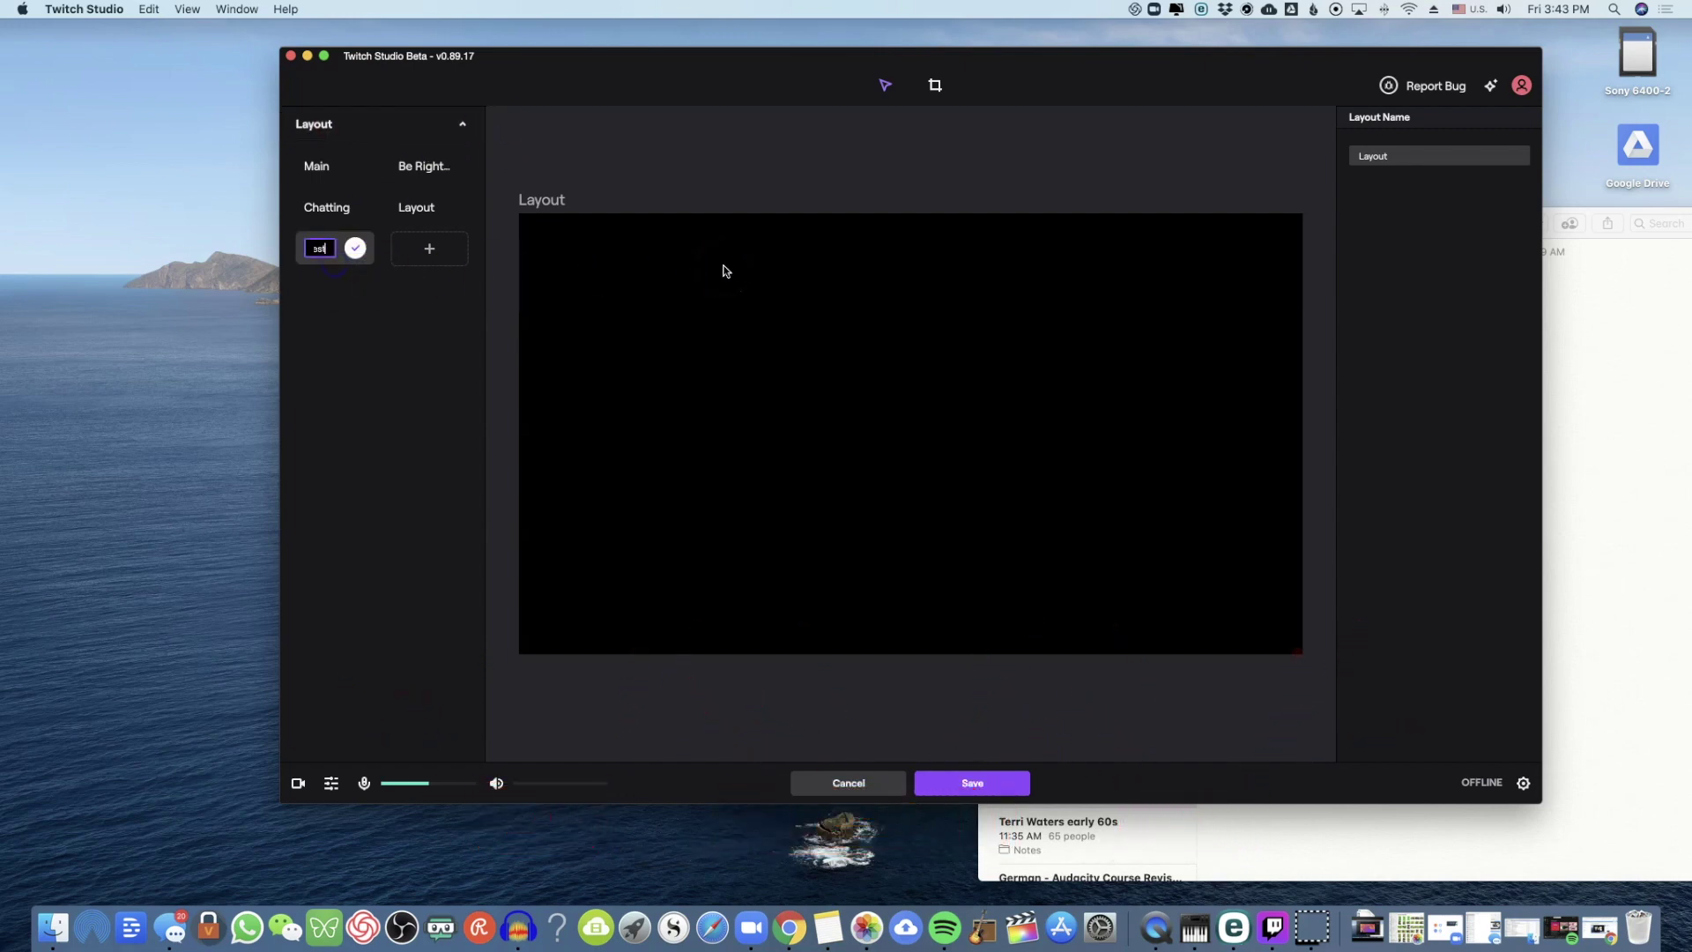
pyautogui.click(355, 249)
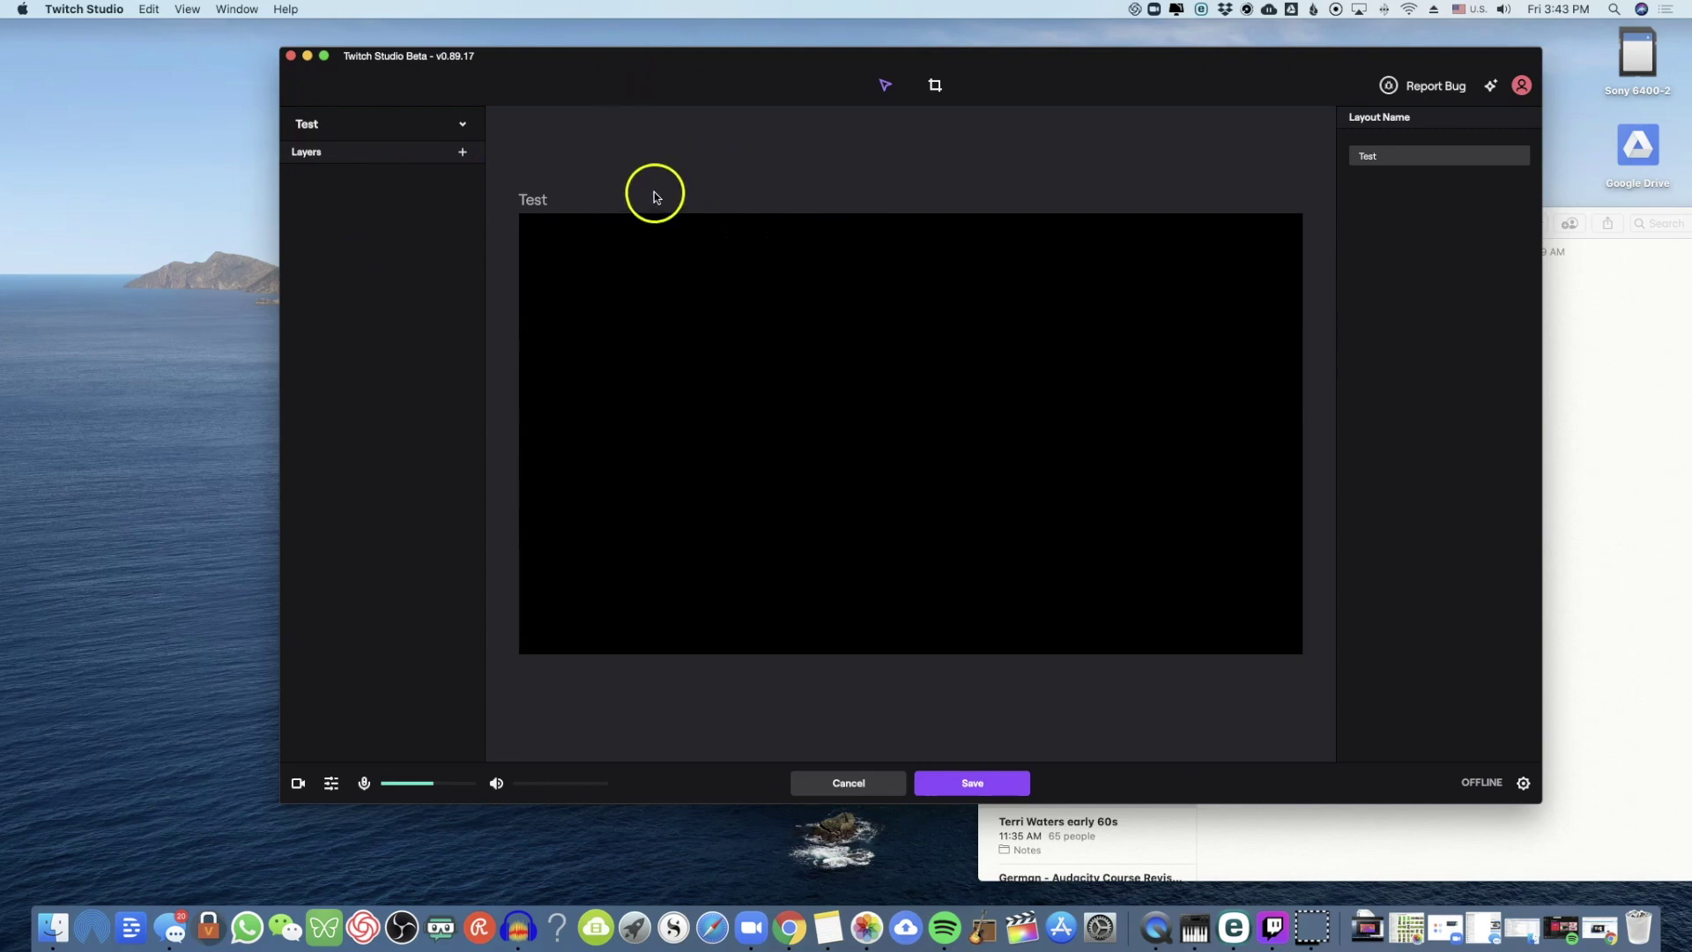
pyautogui.click(460, 154)
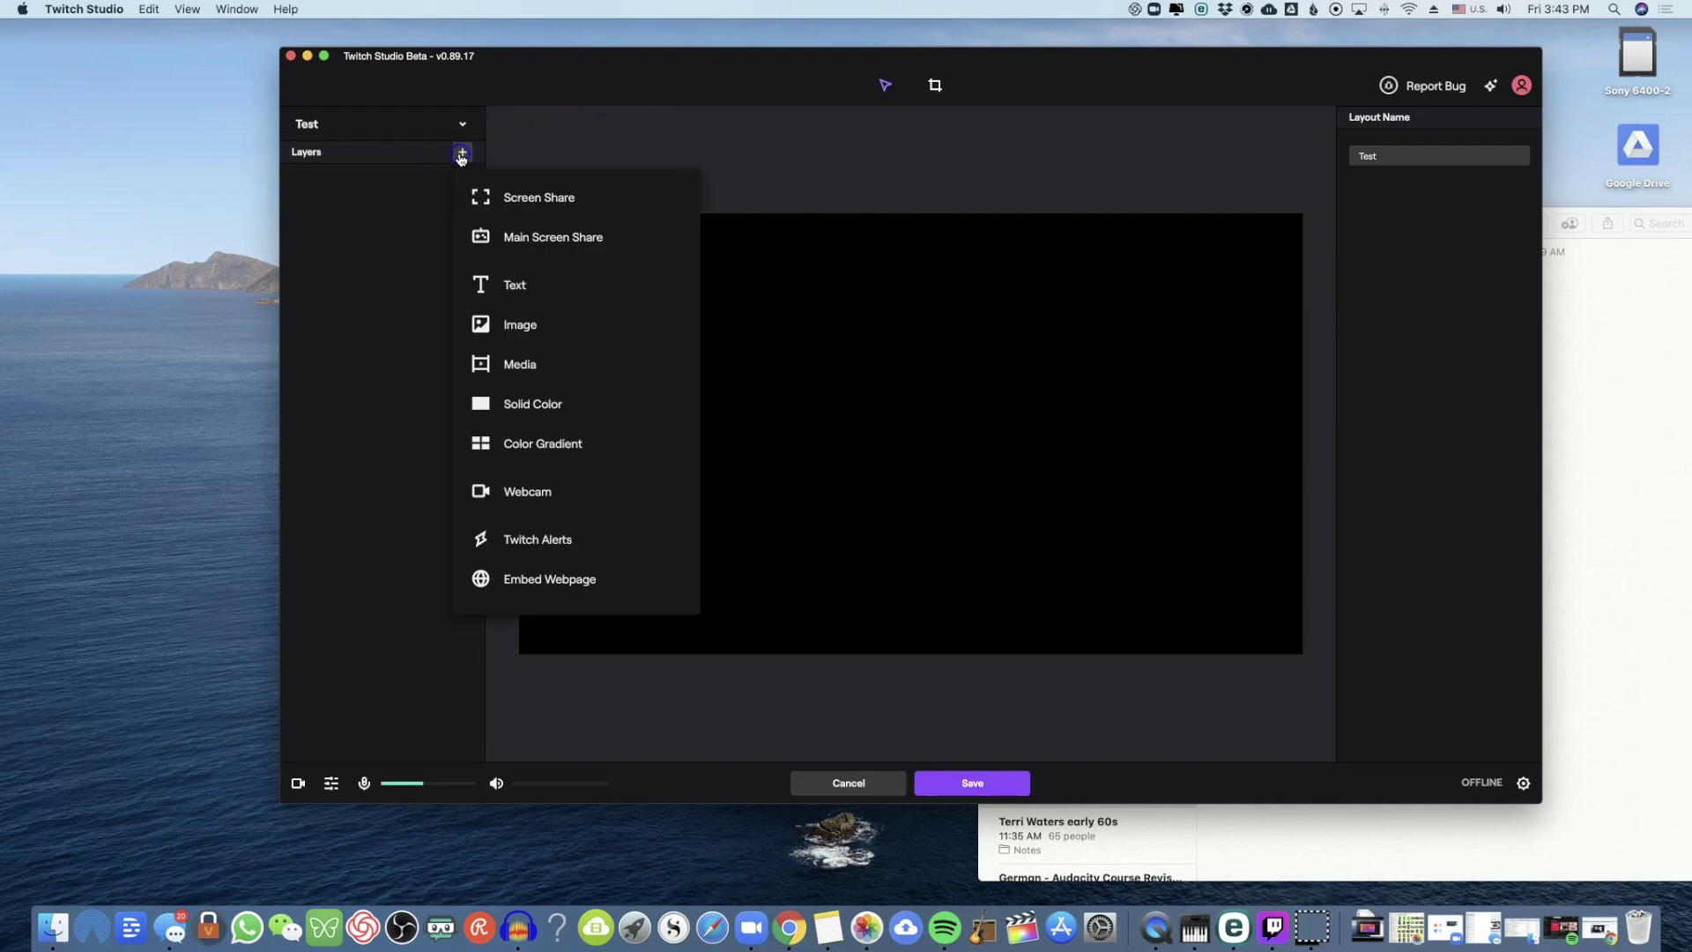
# Step: Add a Screen Share layer whose source is the Twitch Studio window
pyautogui.click(499, 202)
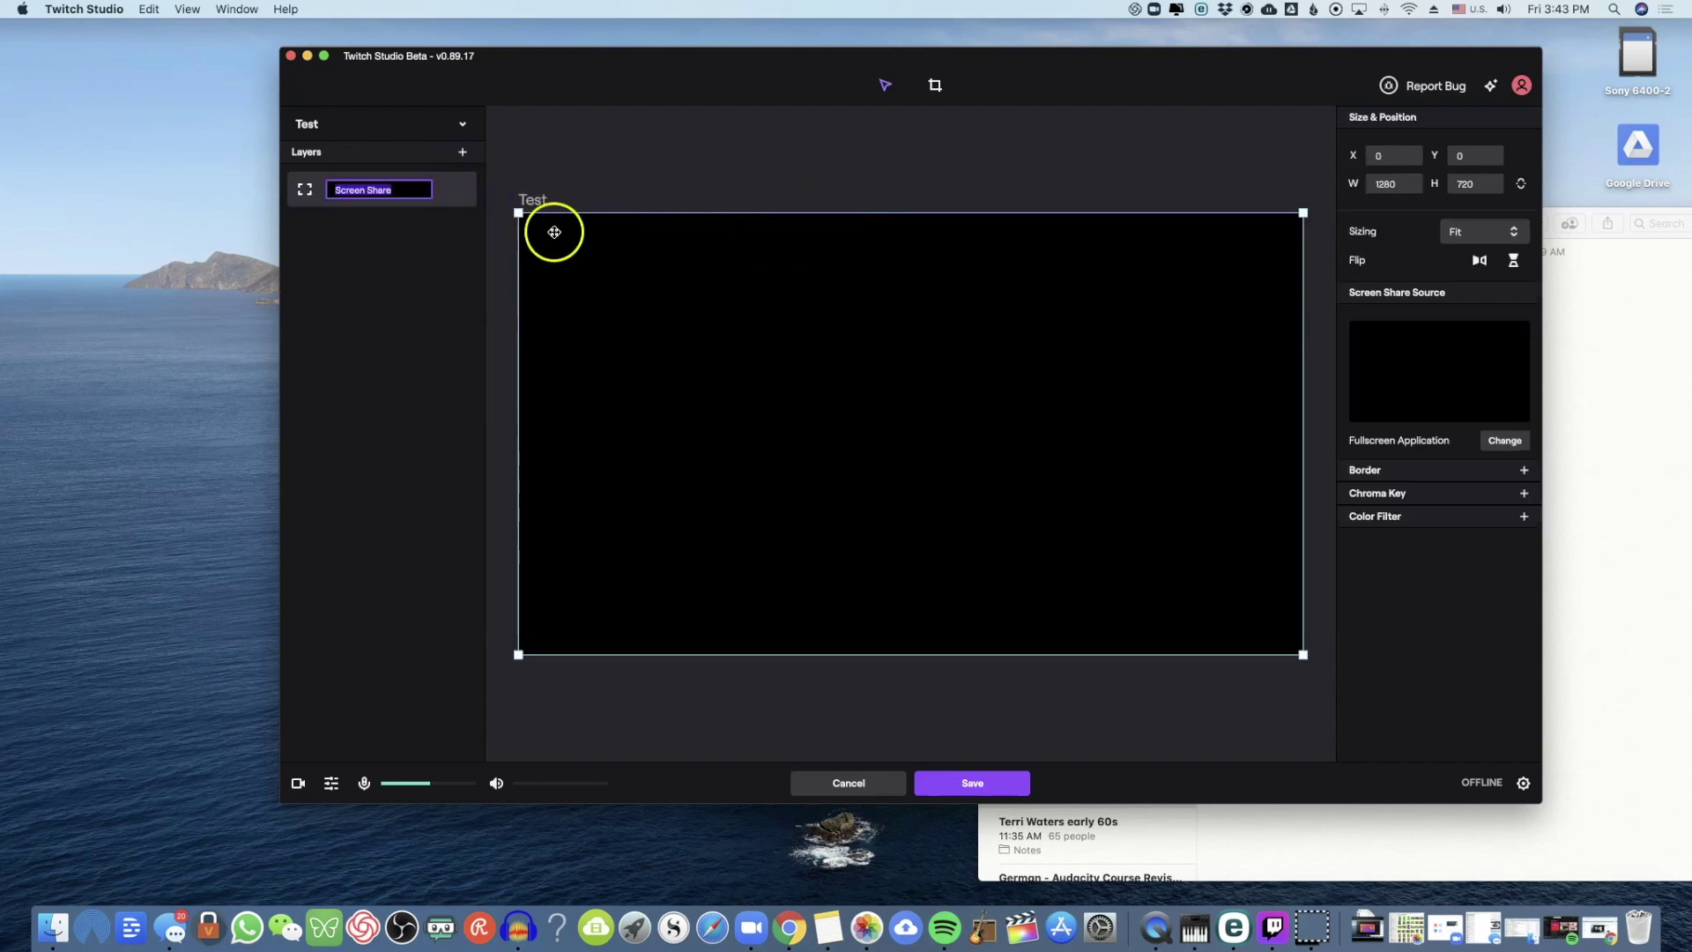
pyautogui.click(437, 273)
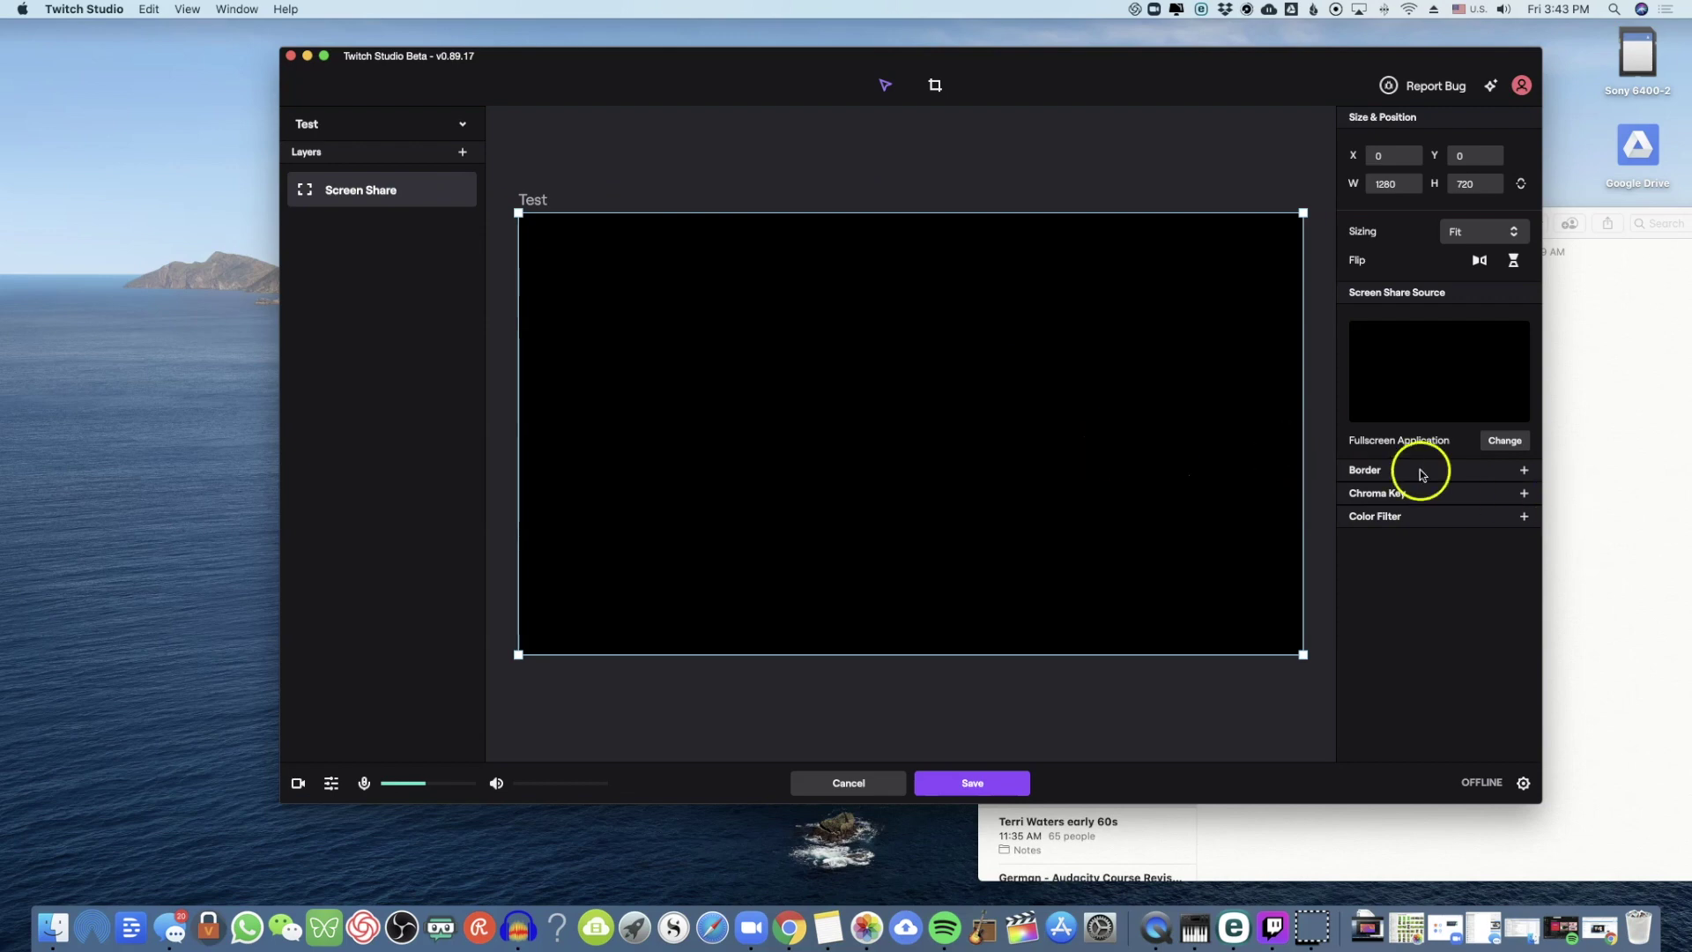
pyautogui.click(1505, 441)
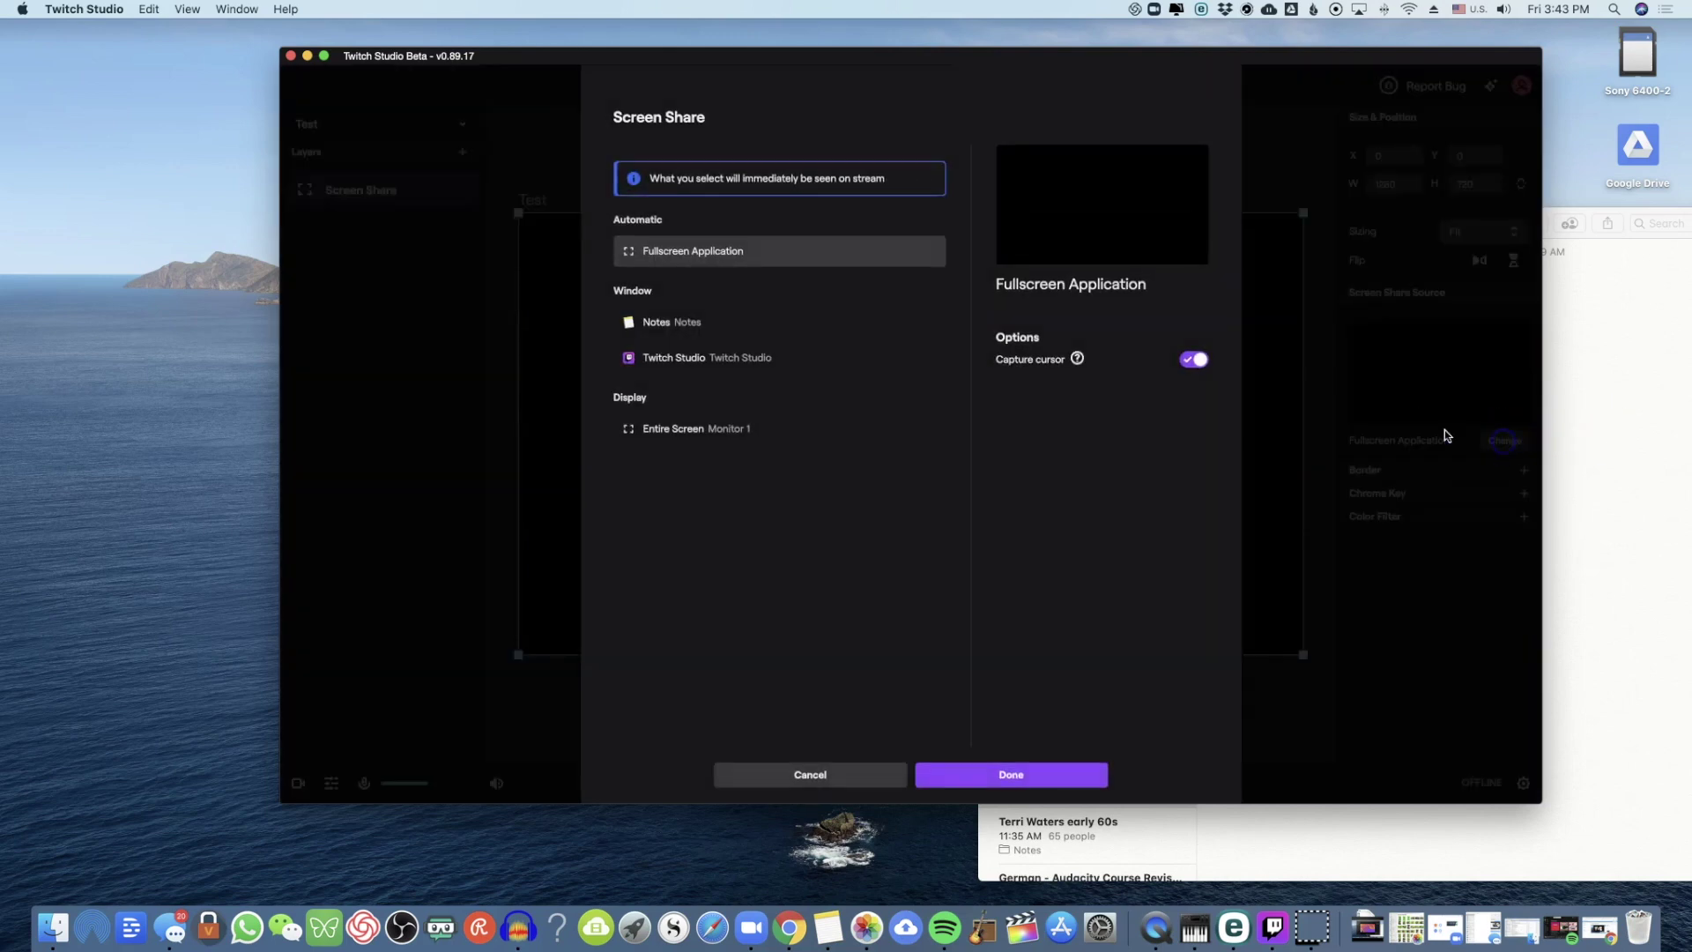
pyautogui.click(692, 323)
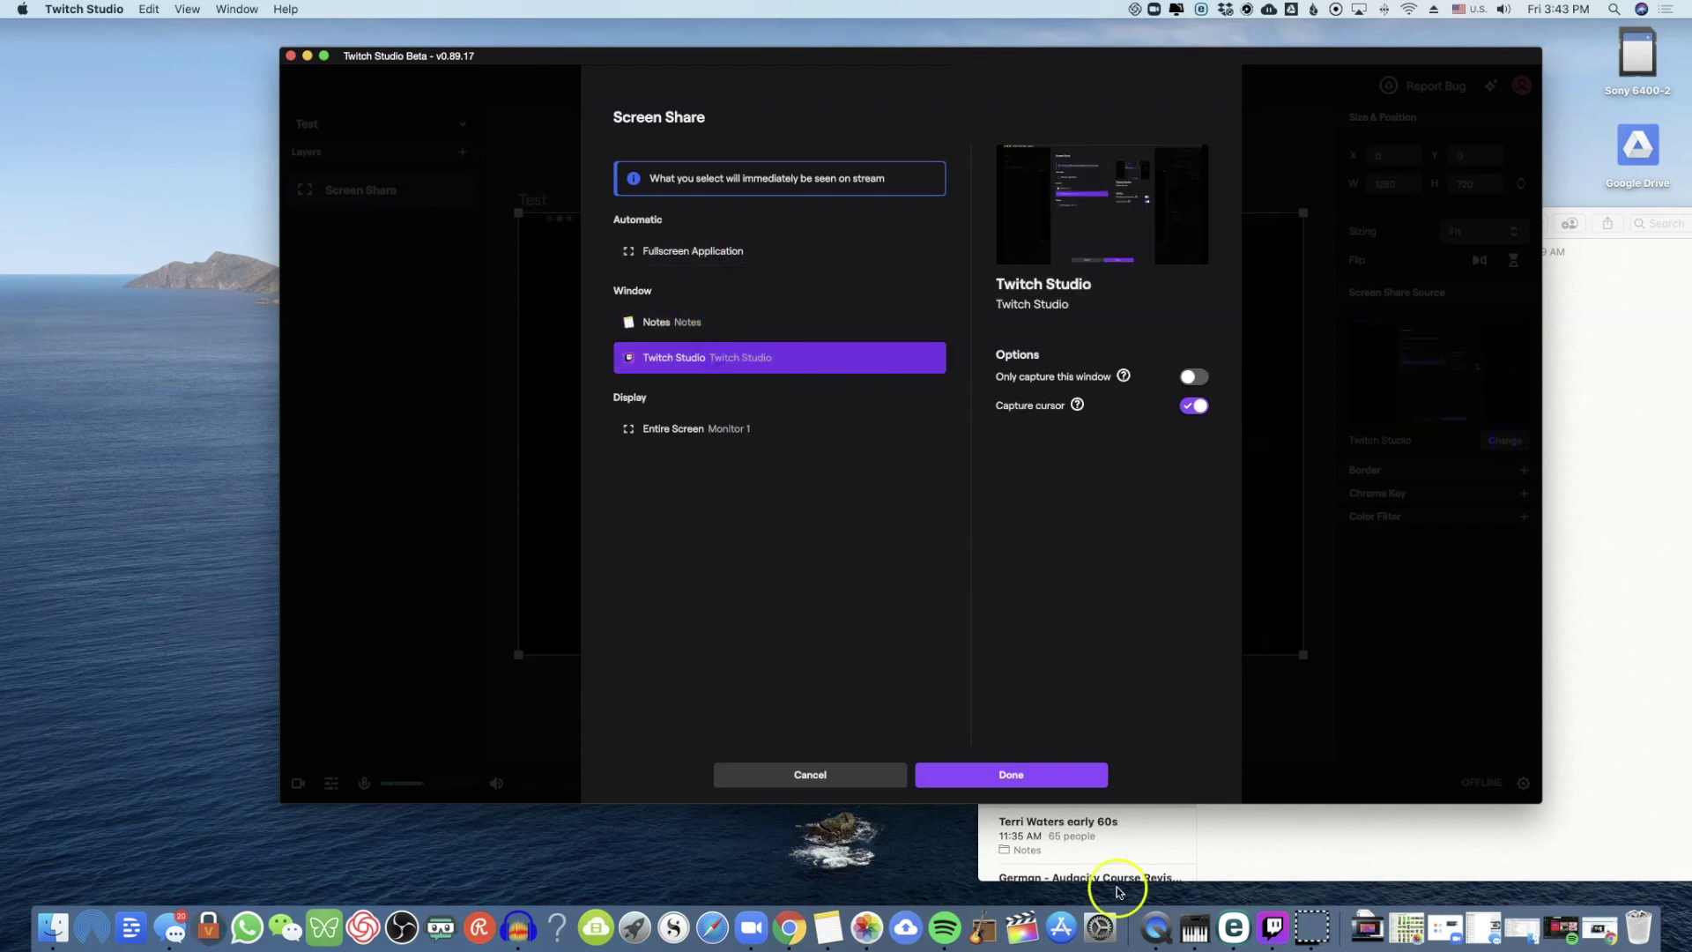
pyautogui.click(1058, 778)
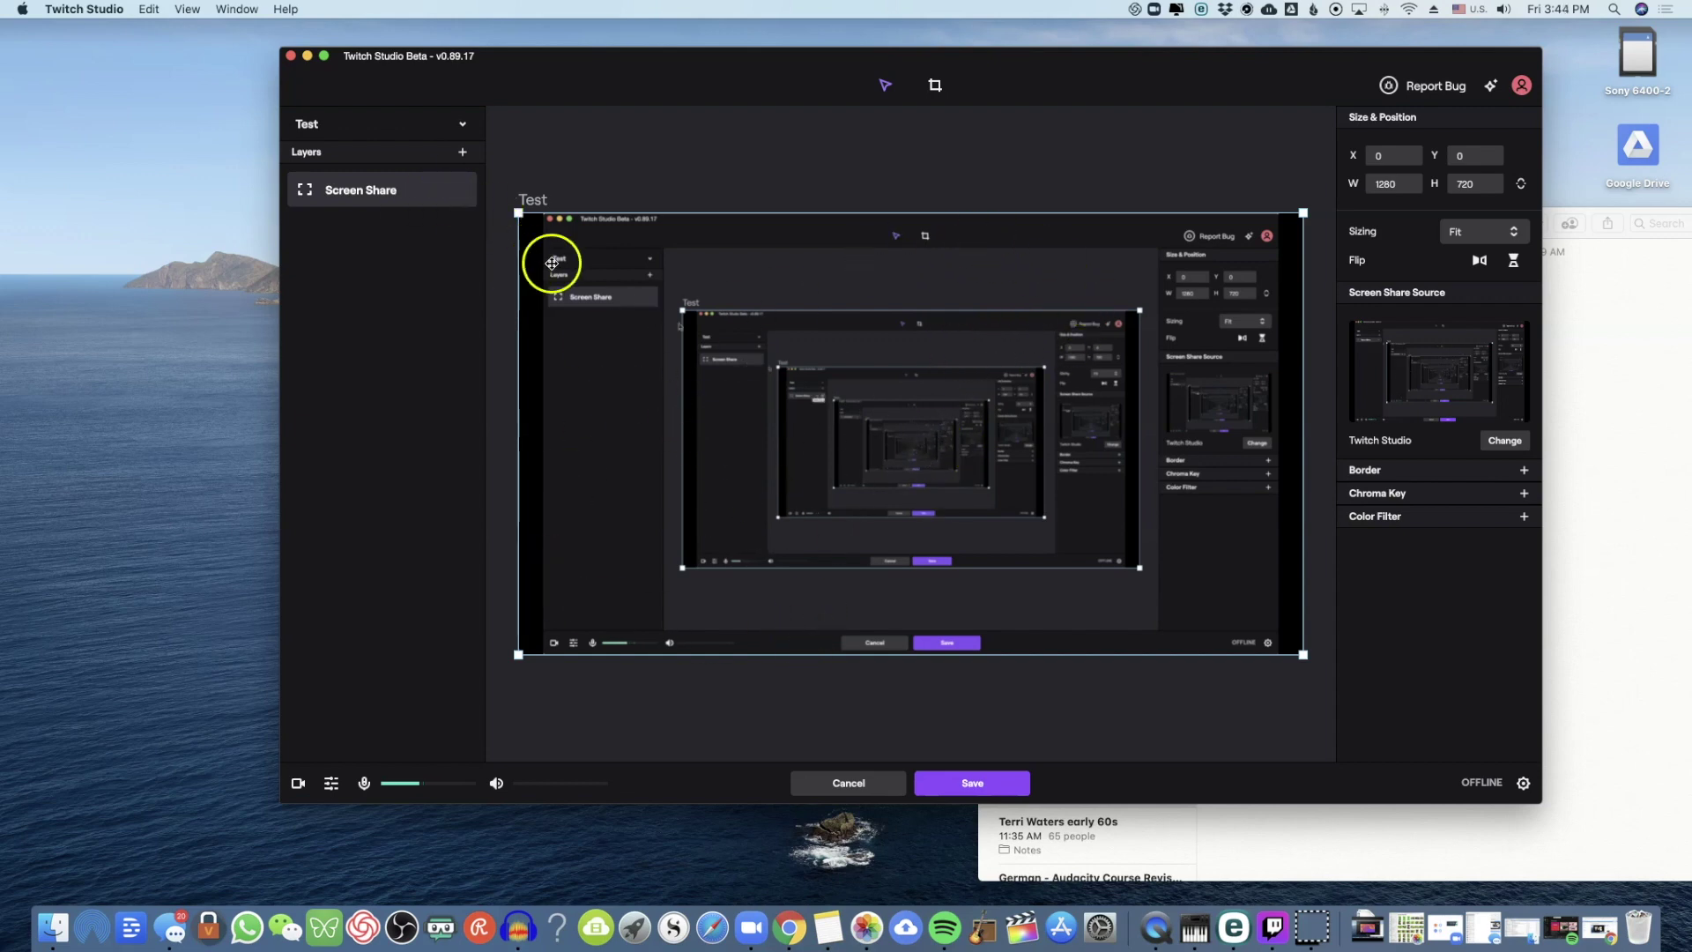
pyautogui.click(462, 151)
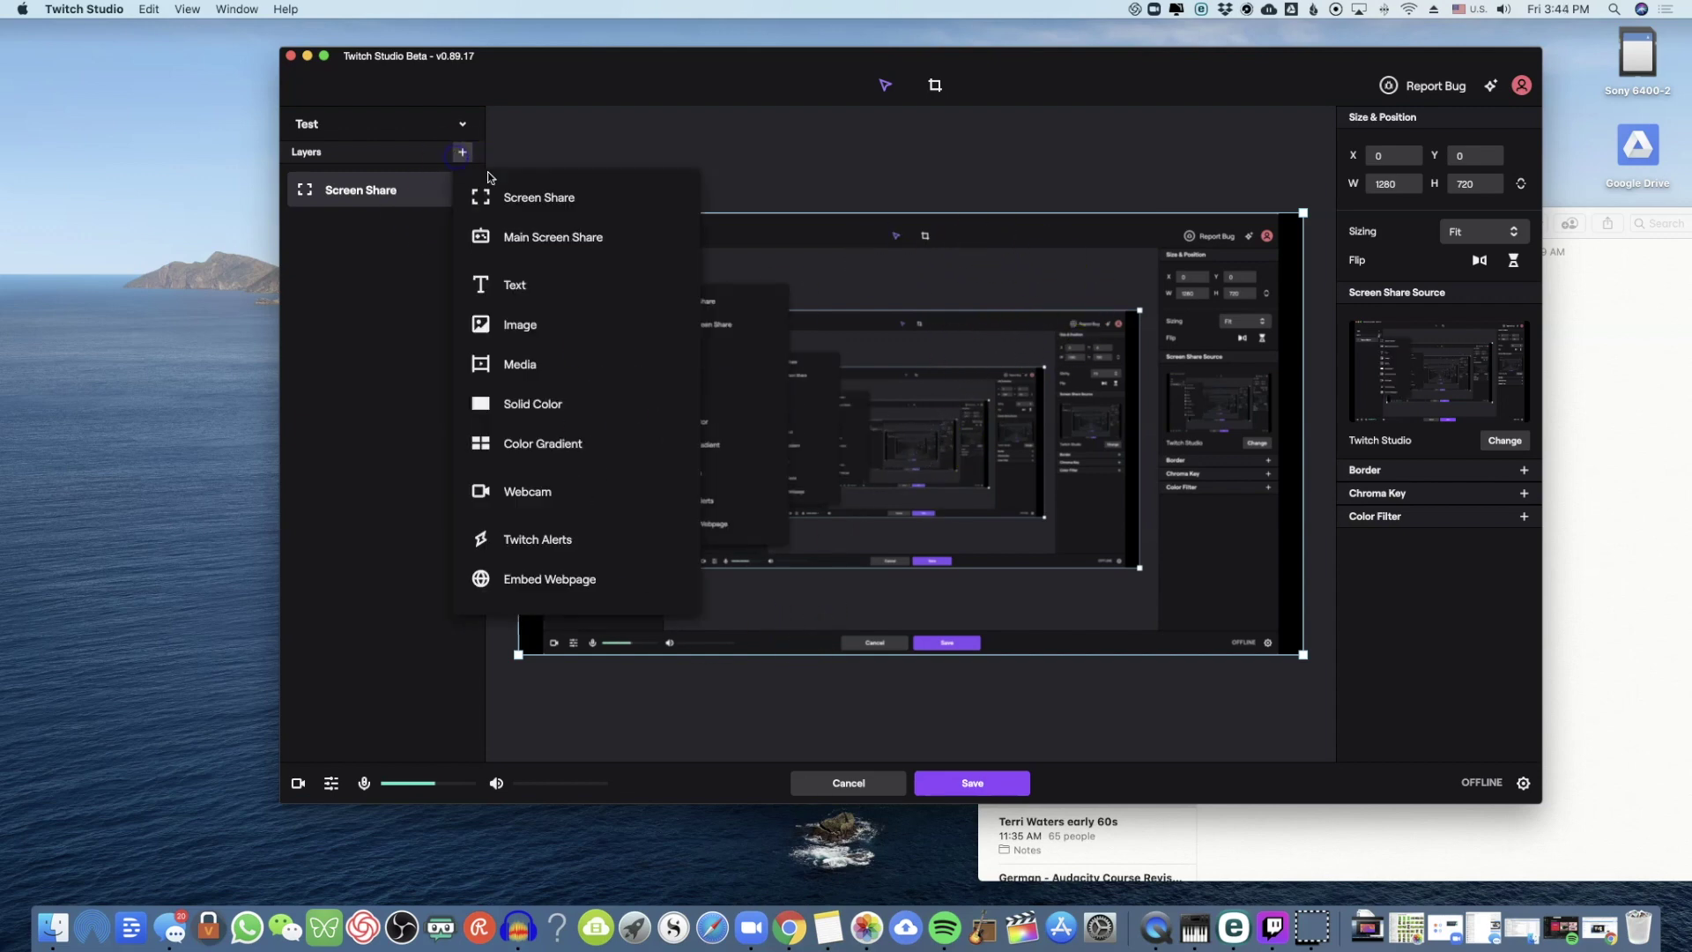
# Step: Add a 'Main Screen Share' layer above Screen Share, then select the Screen Share layer
pyautogui.click(562, 235)
pyautogui.click(619, 256)
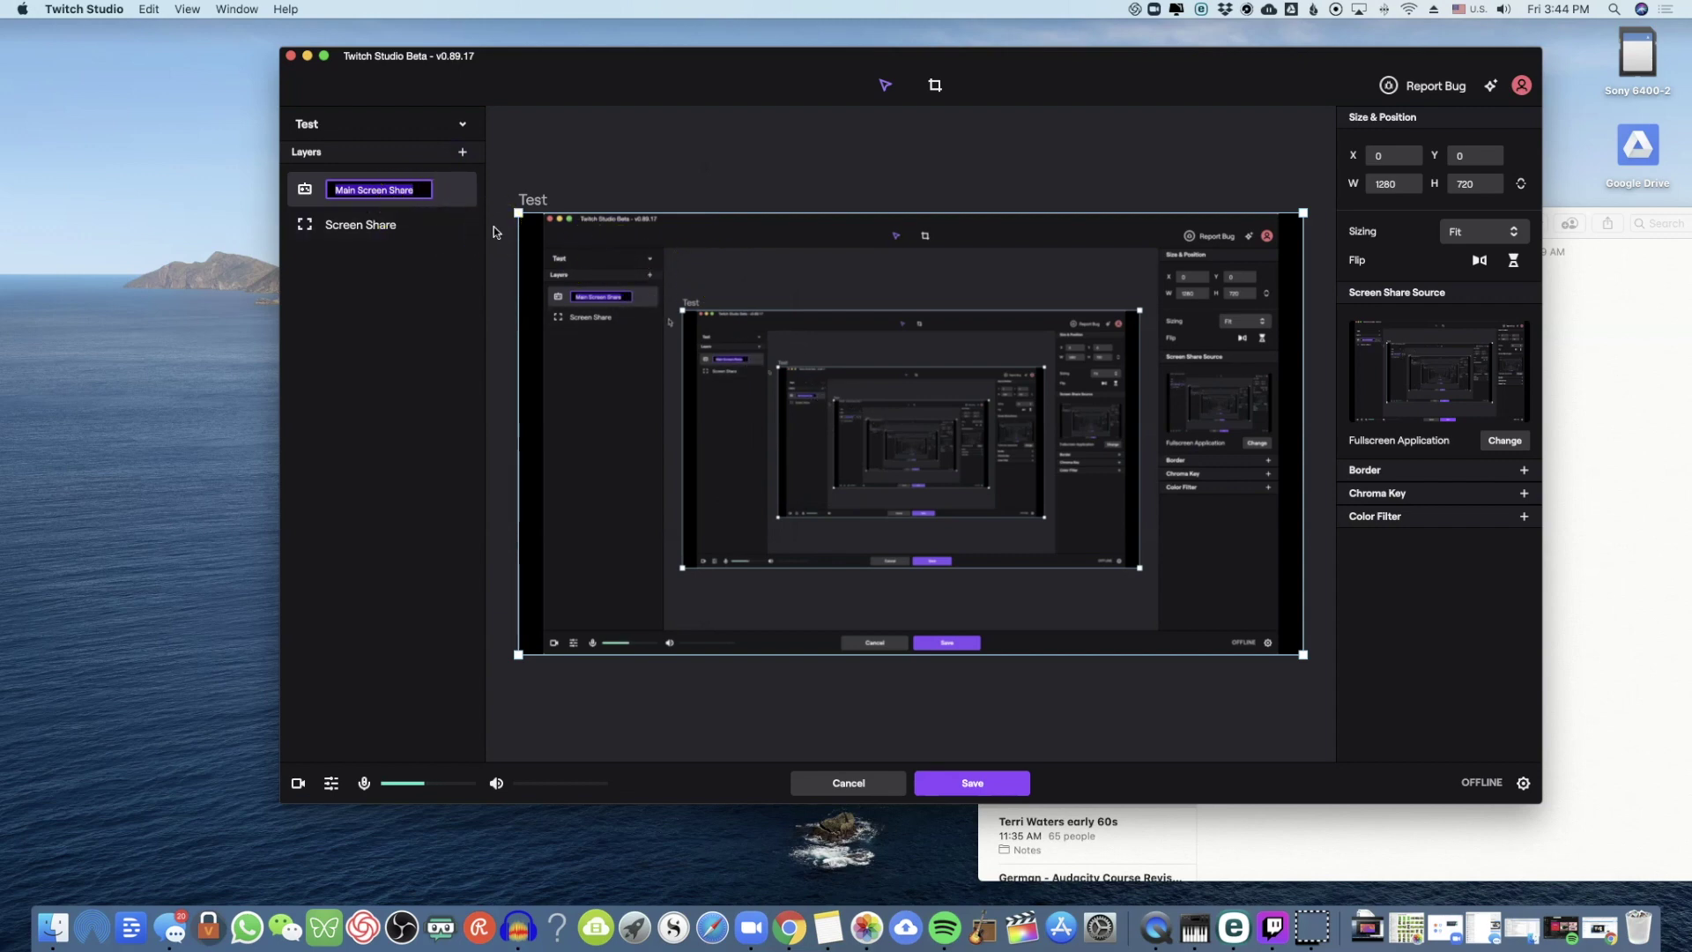
pyautogui.click(434, 225)
pyautogui.click(356, 220)
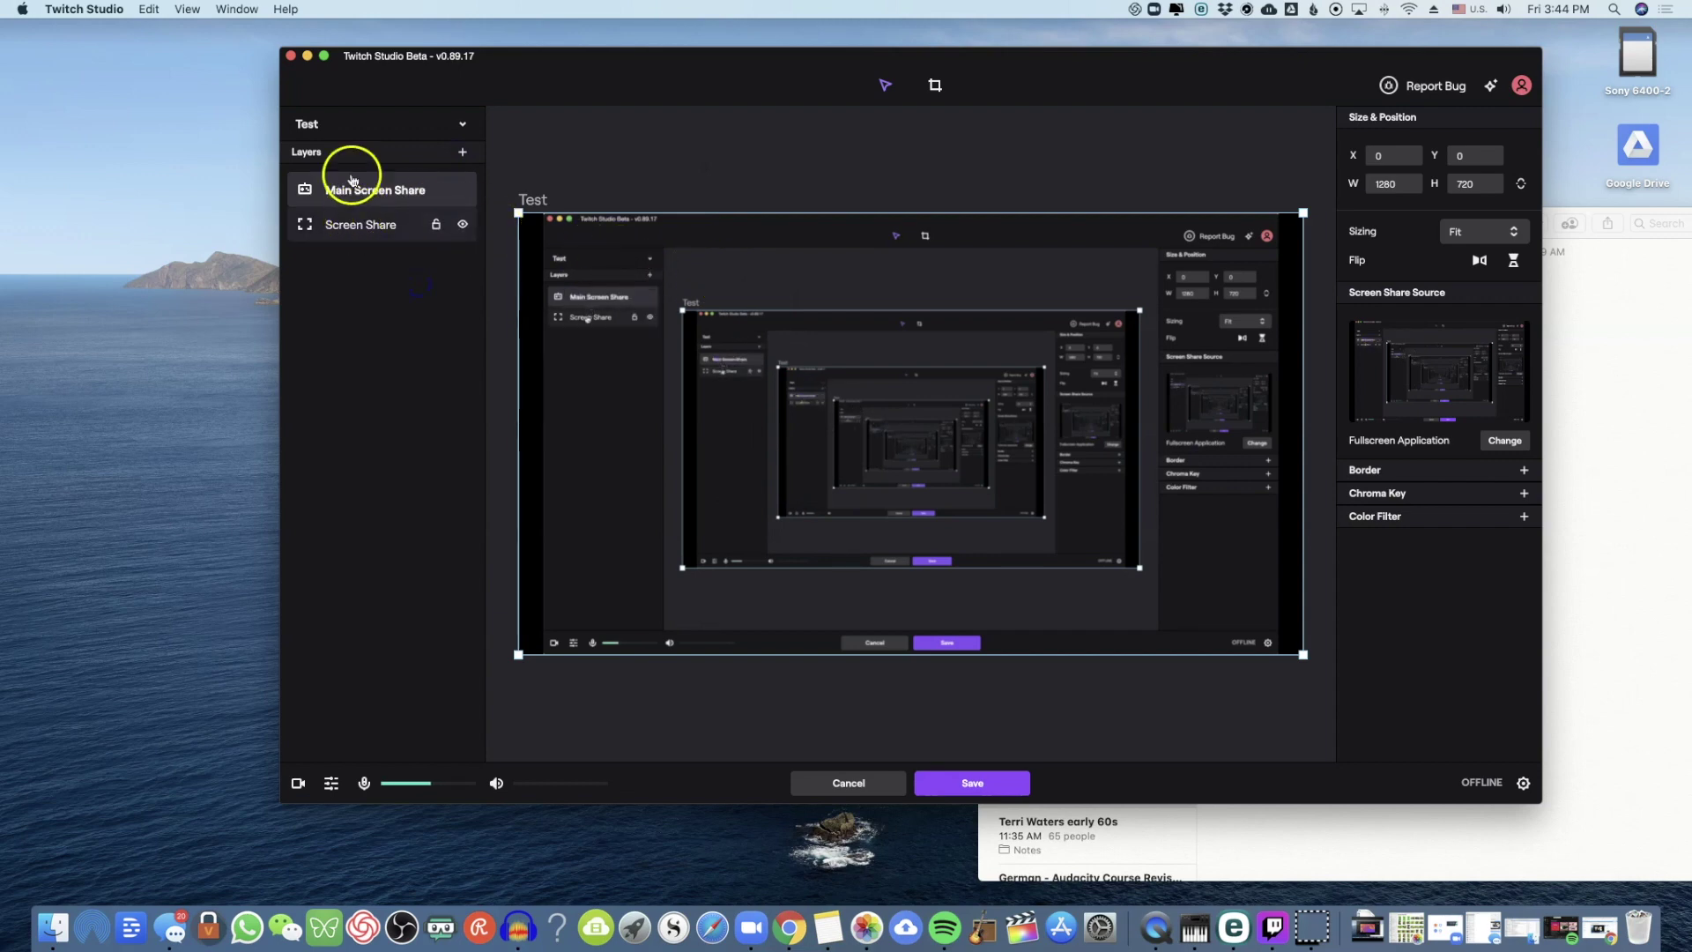
pyautogui.click(395, 228)
pyautogui.click(425, 227)
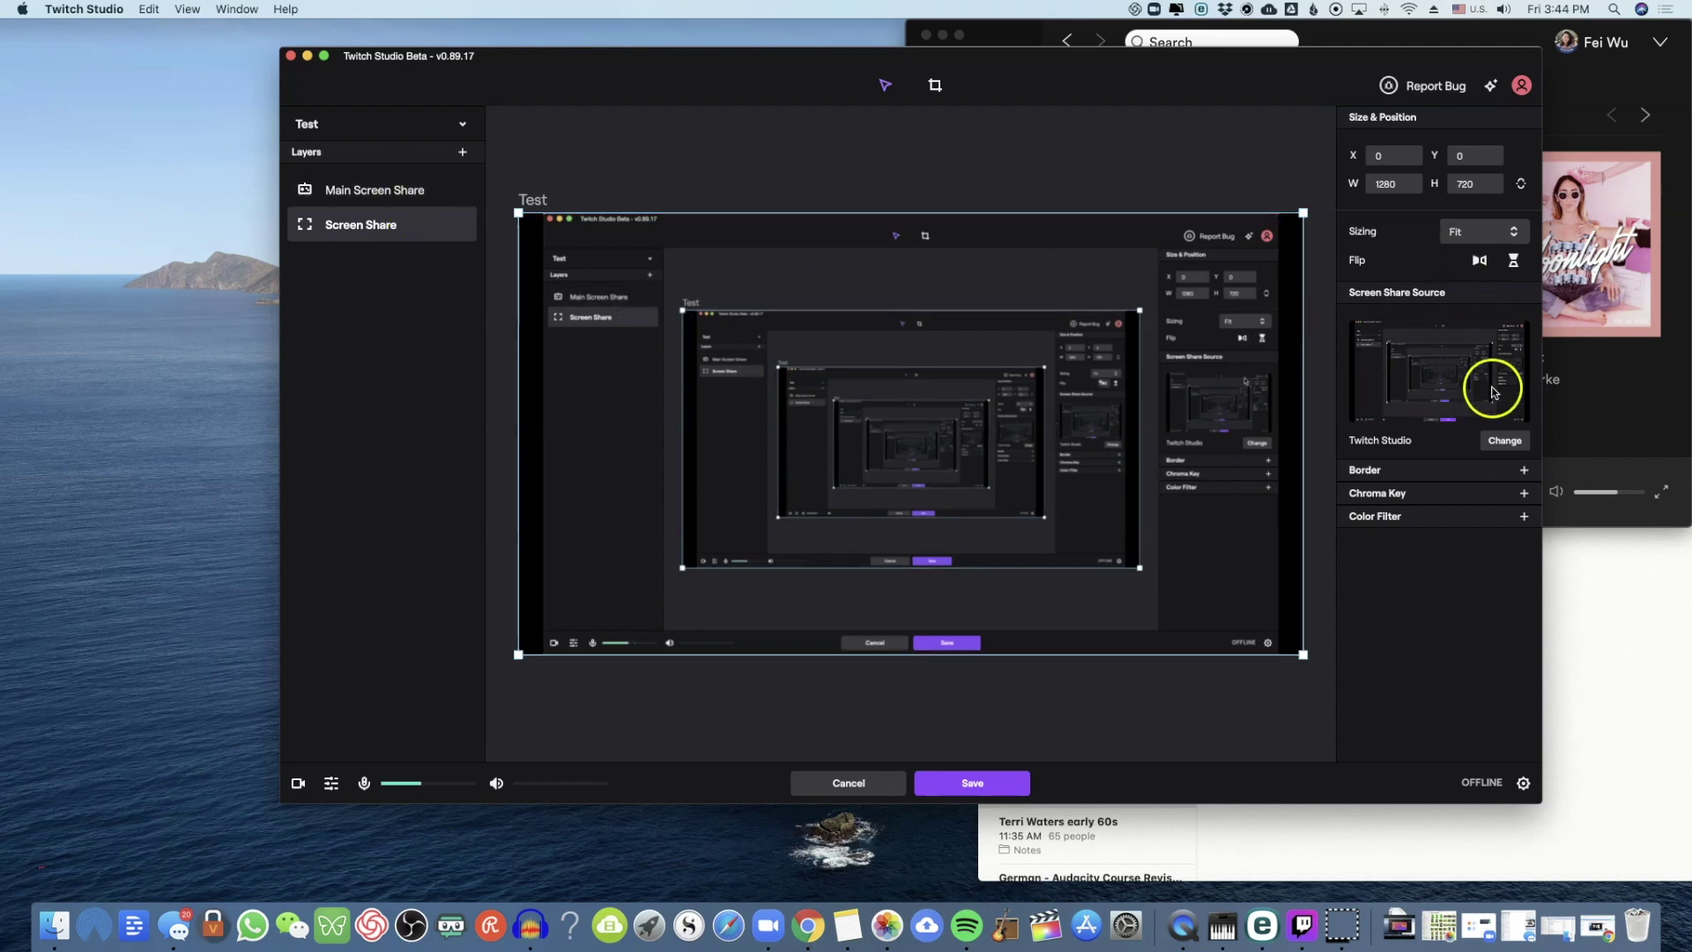
# Step: Switch the Screen Share layer's source to the Spotify Premium window
pyautogui.click(1501, 442)
pyautogui.click(718, 360)
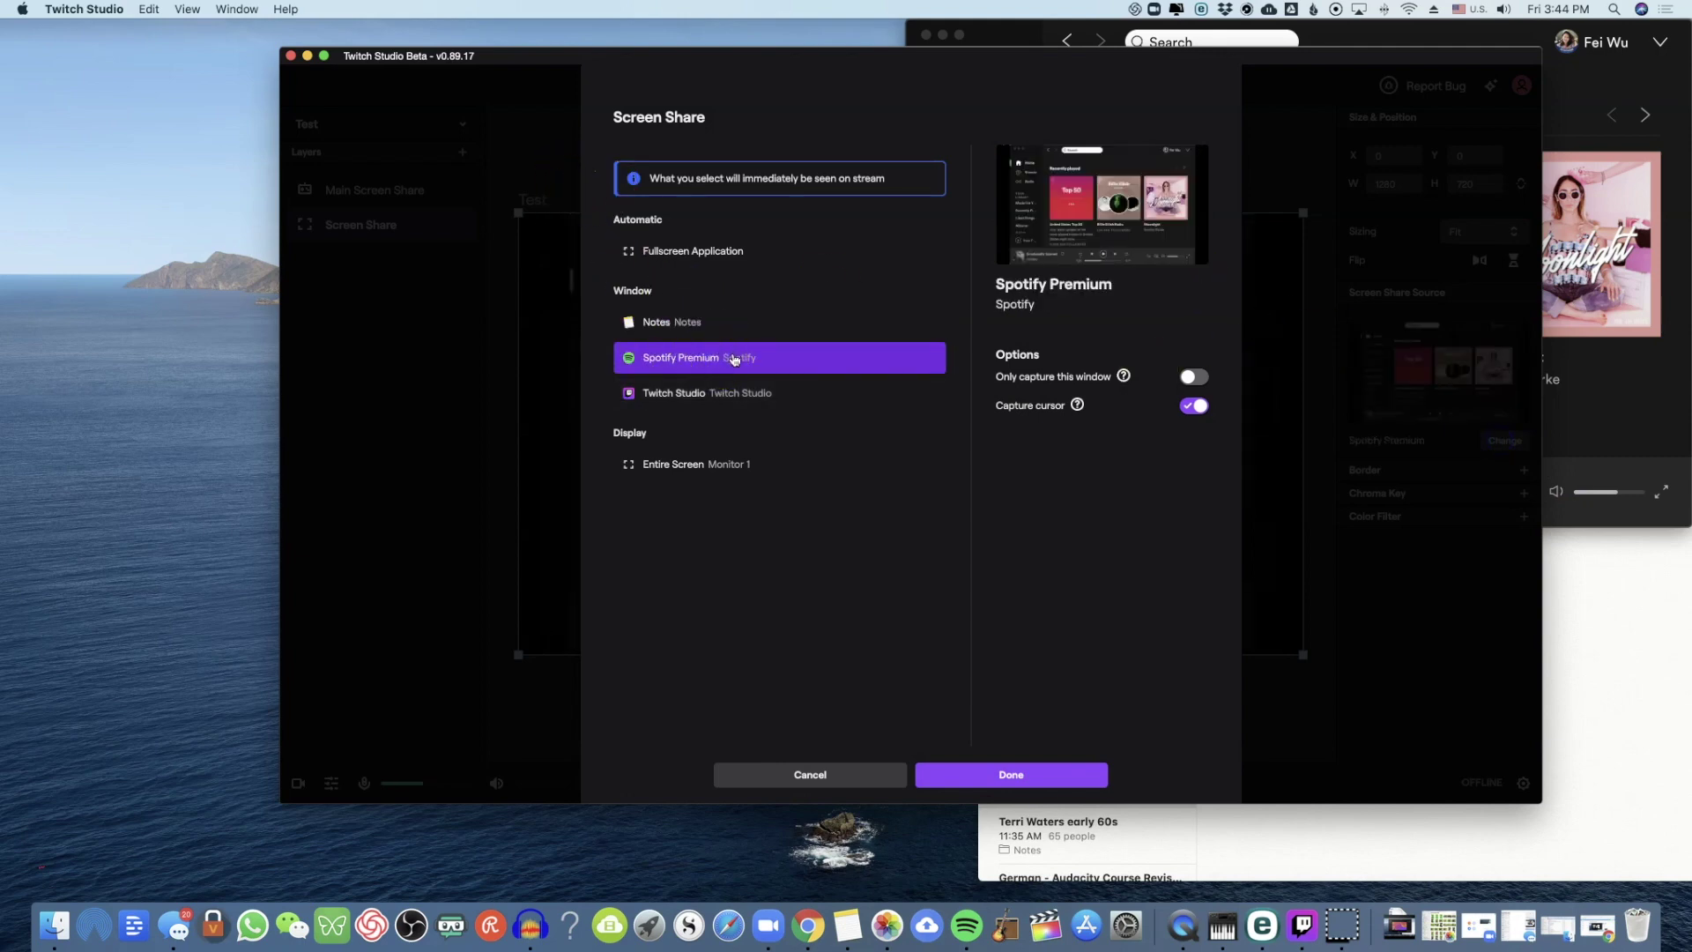
pyautogui.click(1061, 779)
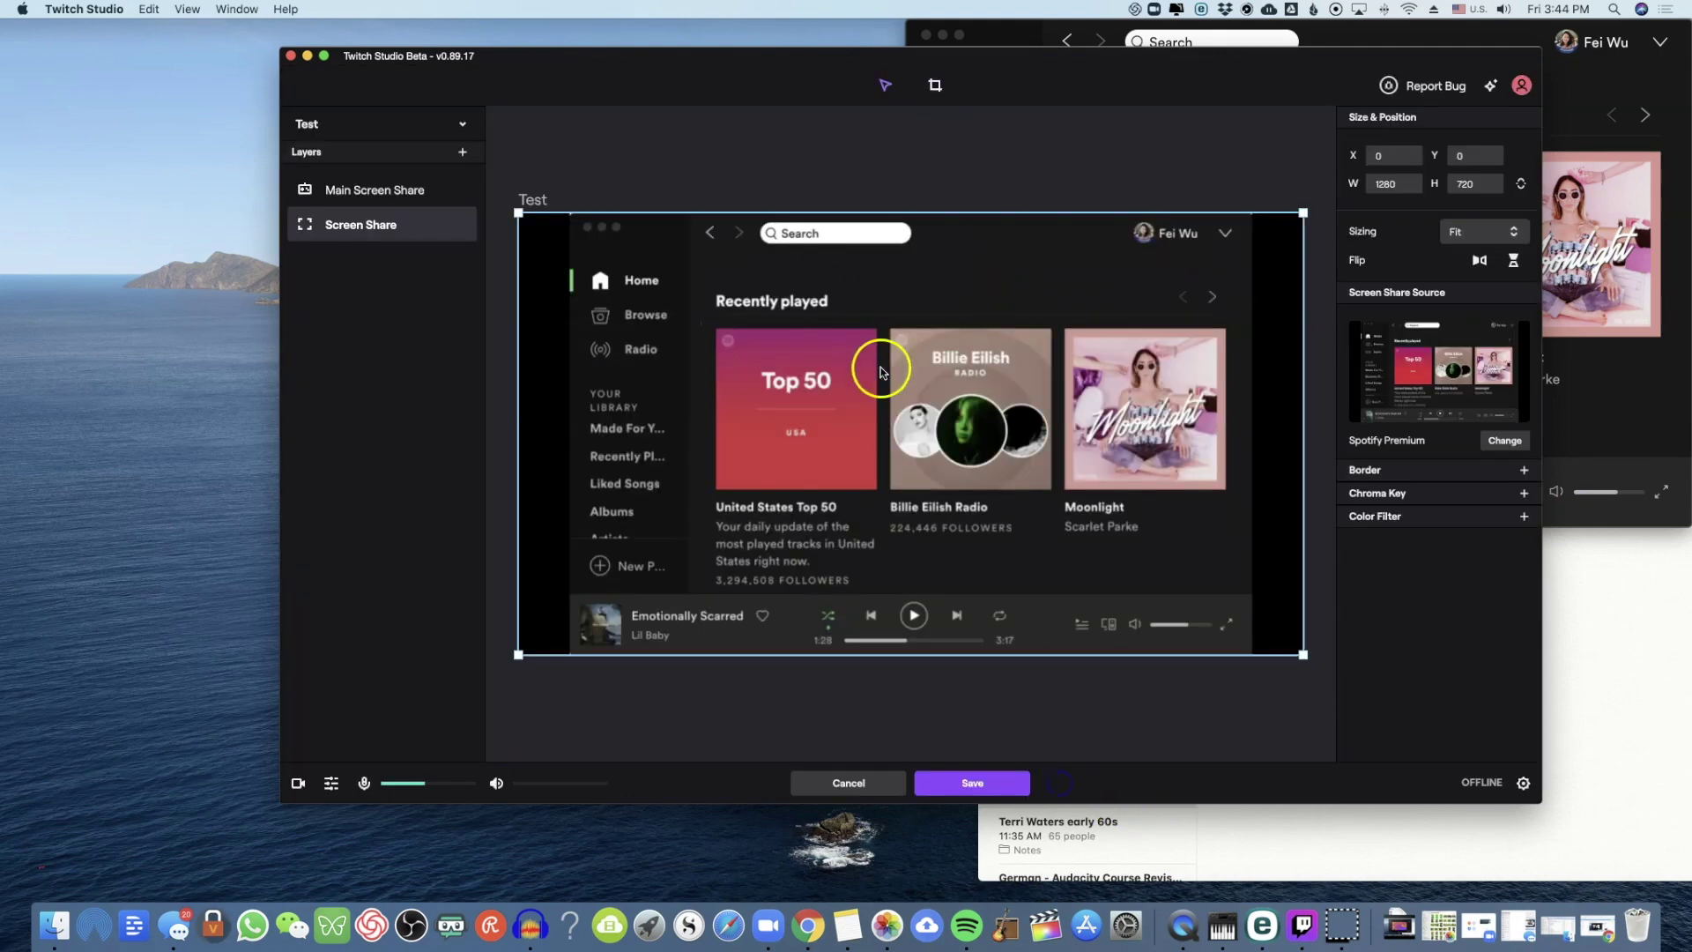
# Step: Move the Spotify share lower and shrink it to 877 × 403 at X 116, Y 208
pyautogui.moveTo(519, 214); pyautogui.dragTo(742, 368)
pyautogui.moveTo(1301, 653); pyautogui.dragTo(1251, 539)
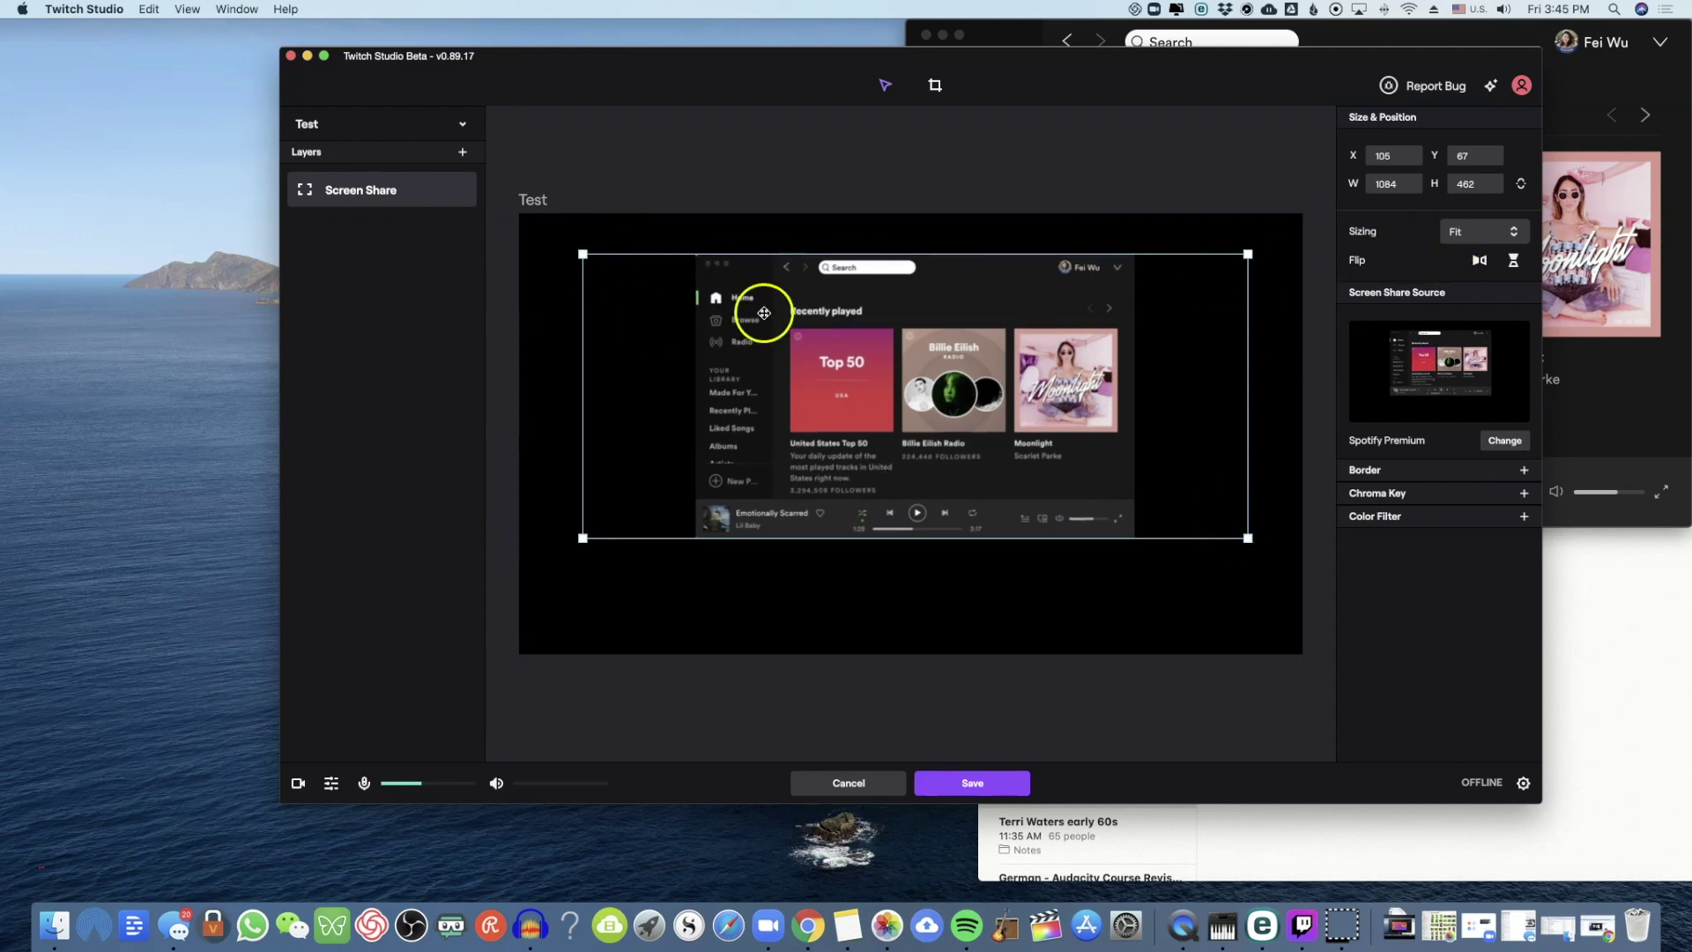
pyautogui.moveTo(764, 313); pyautogui.dragTo(771, 362)
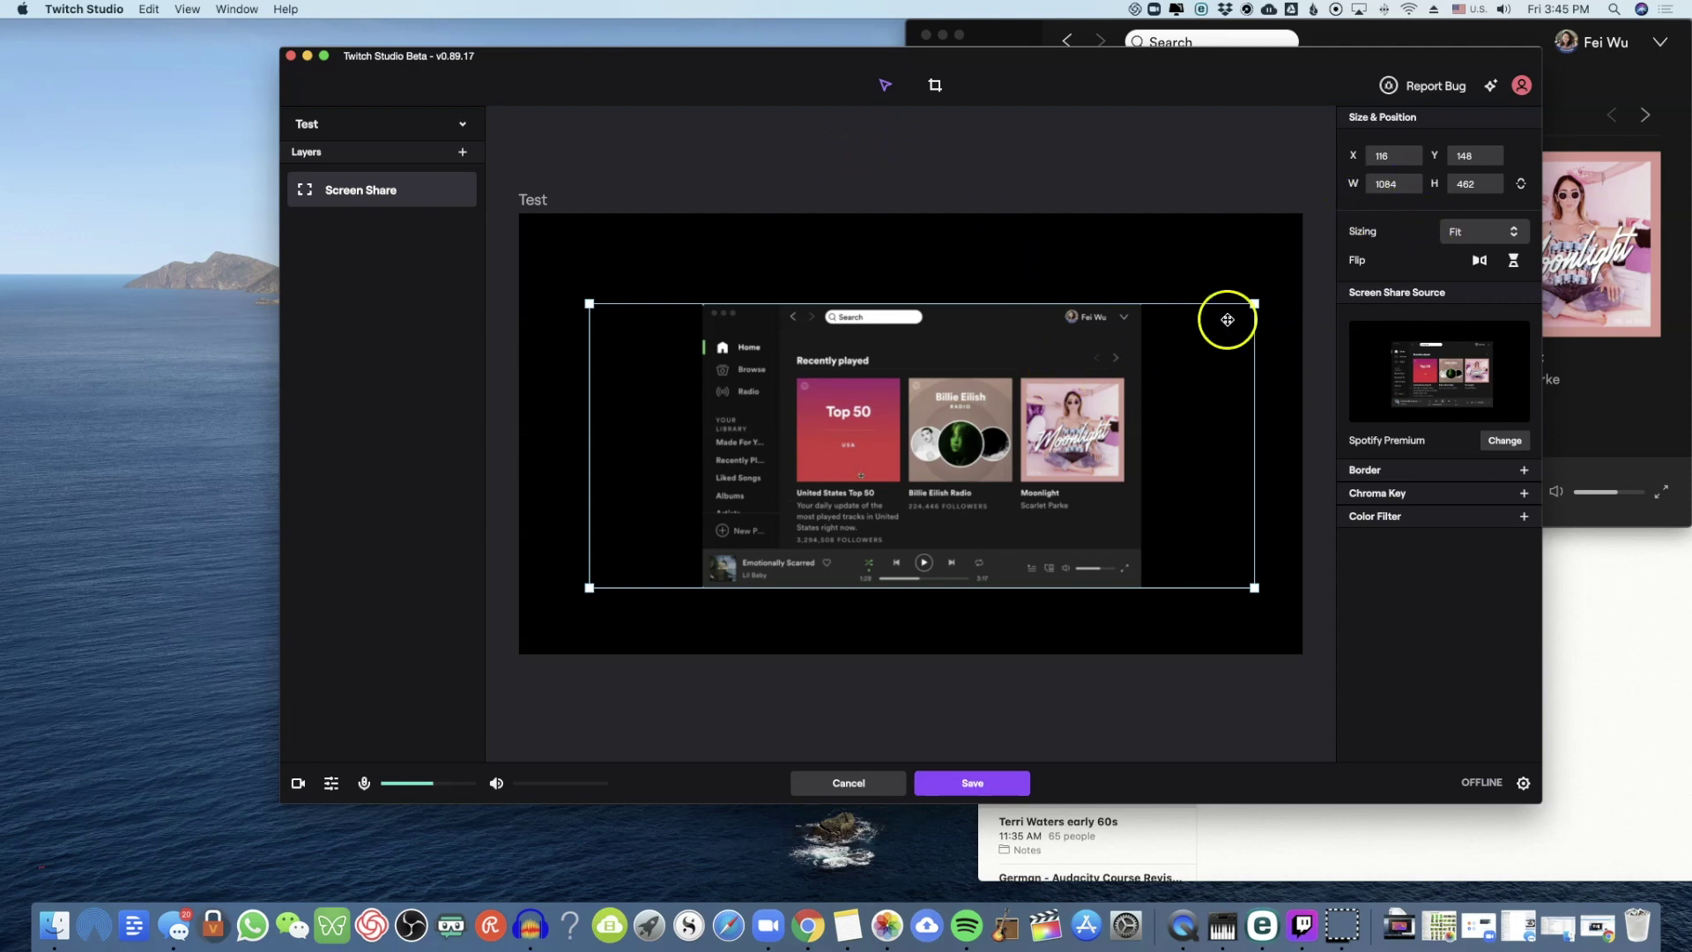
pyautogui.moveTo(1251, 303); pyautogui.dragTo(1127, 340)
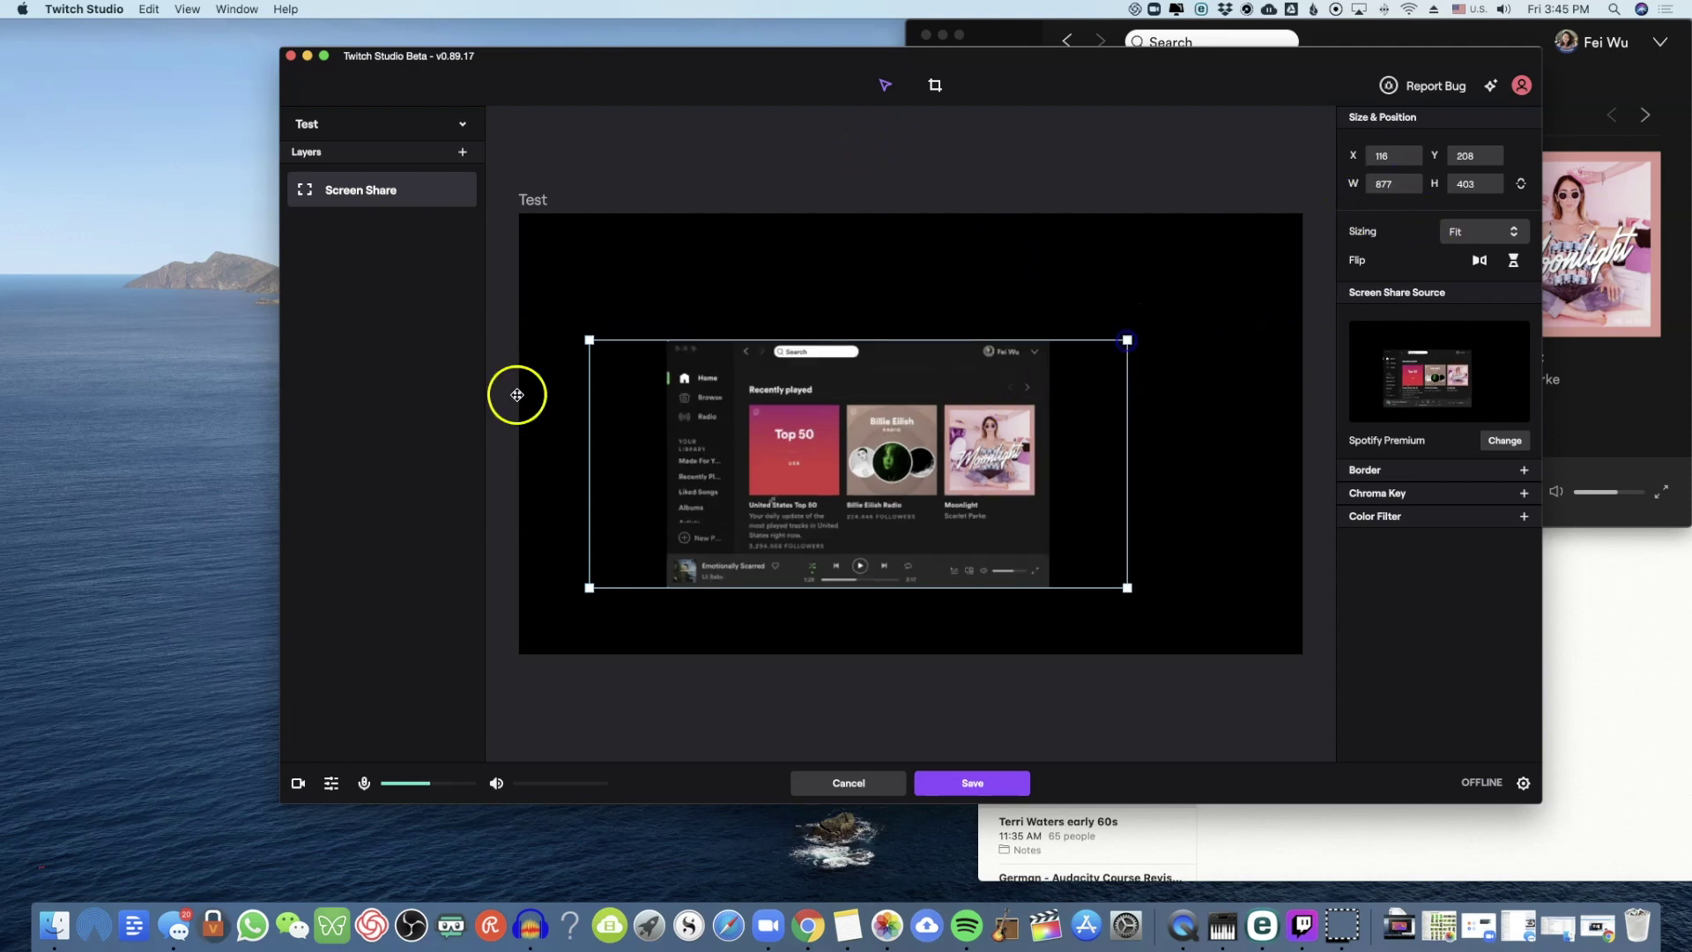
# Step: Add a text layer at the top of the layout and push the screen share down
pyautogui.click(459, 147)
pyautogui.click(551, 276)
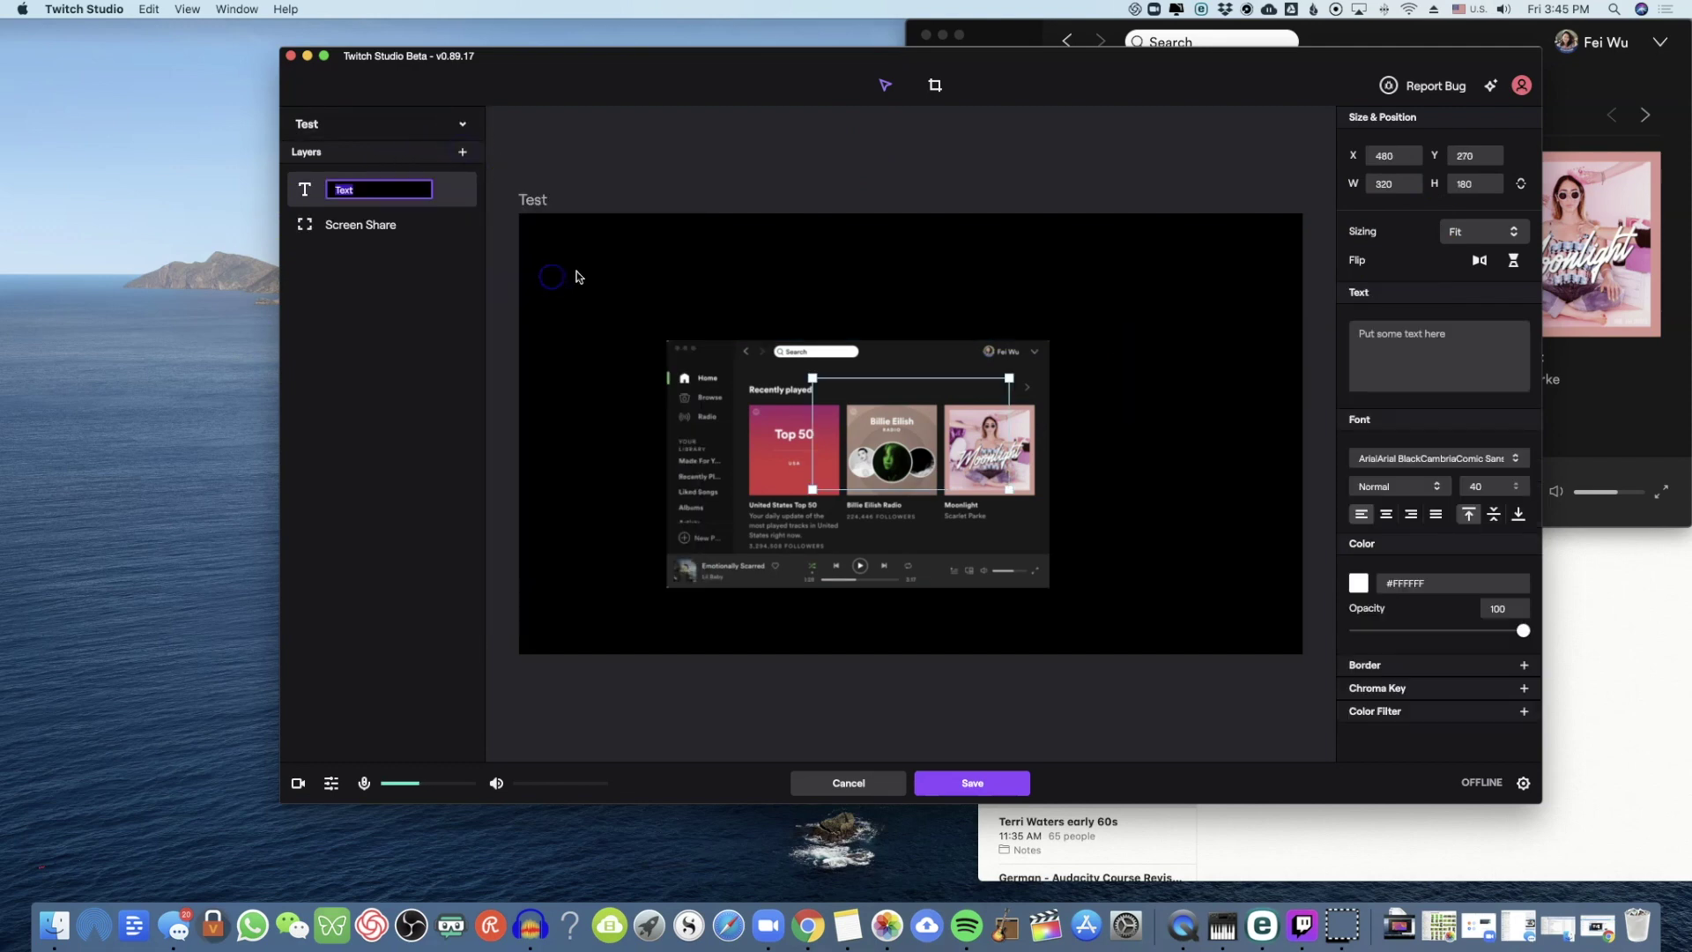
pyautogui.click(463, 220)
pyautogui.moveTo(836, 407); pyautogui.dragTo(899, 270)
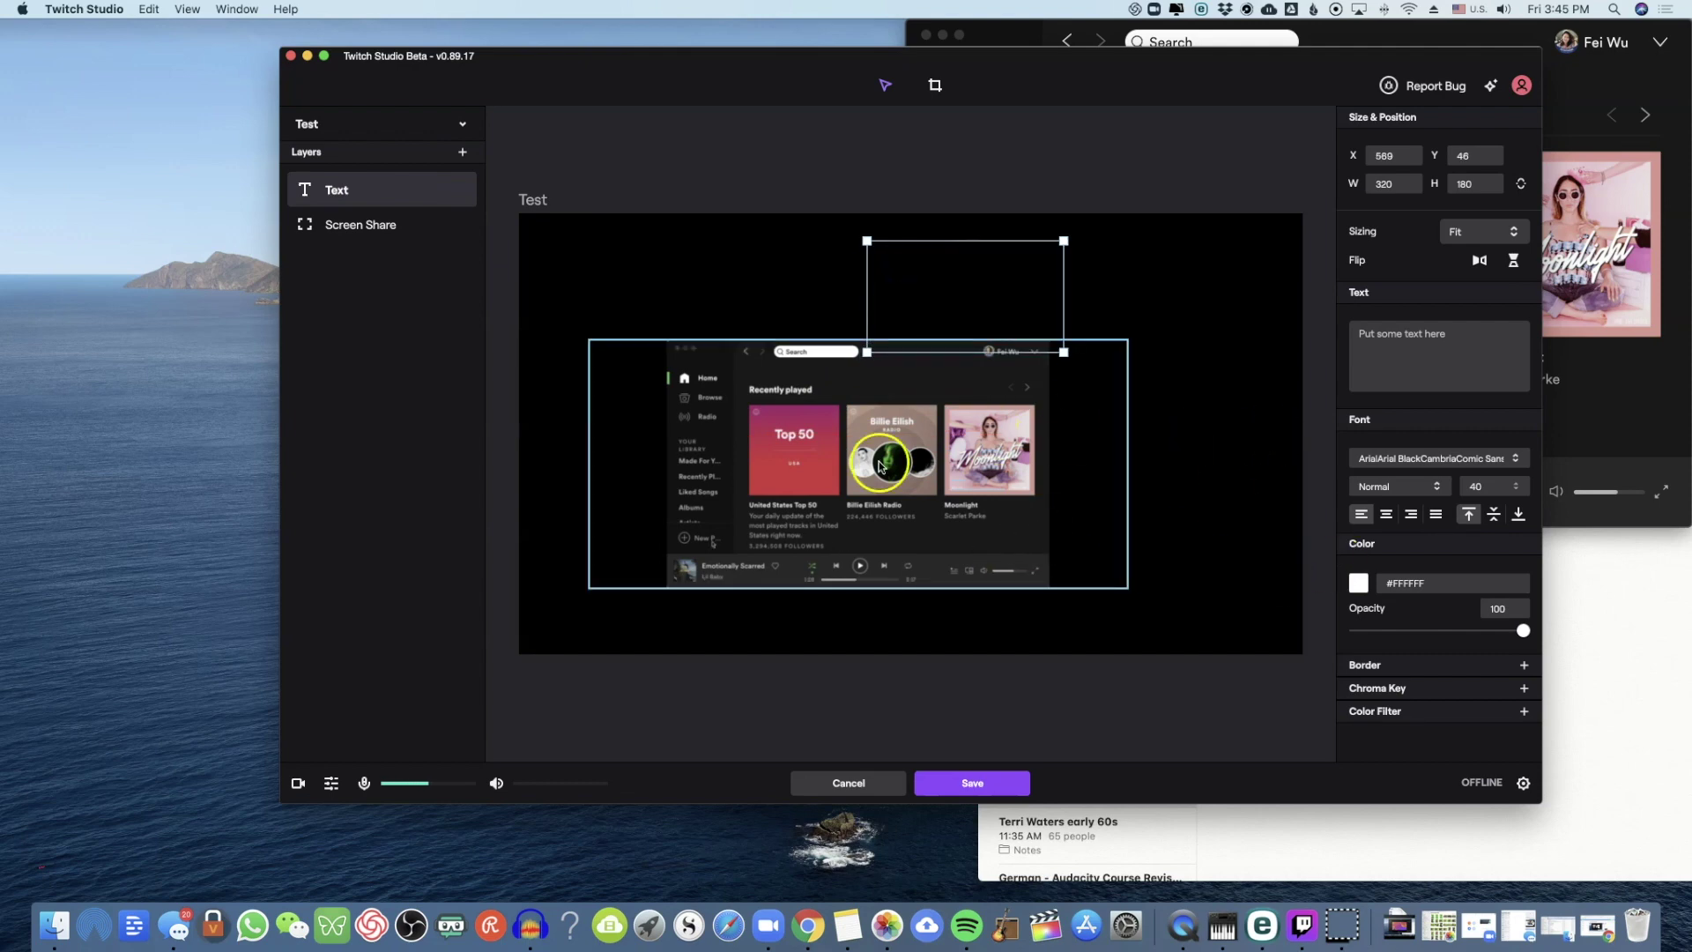
pyautogui.moveTo(846, 476); pyautogui.dragTo(798, 549)
# Step: Change the text to 'feisworld media' and widen its box to fit one line
pyautogui.click(905, 326)
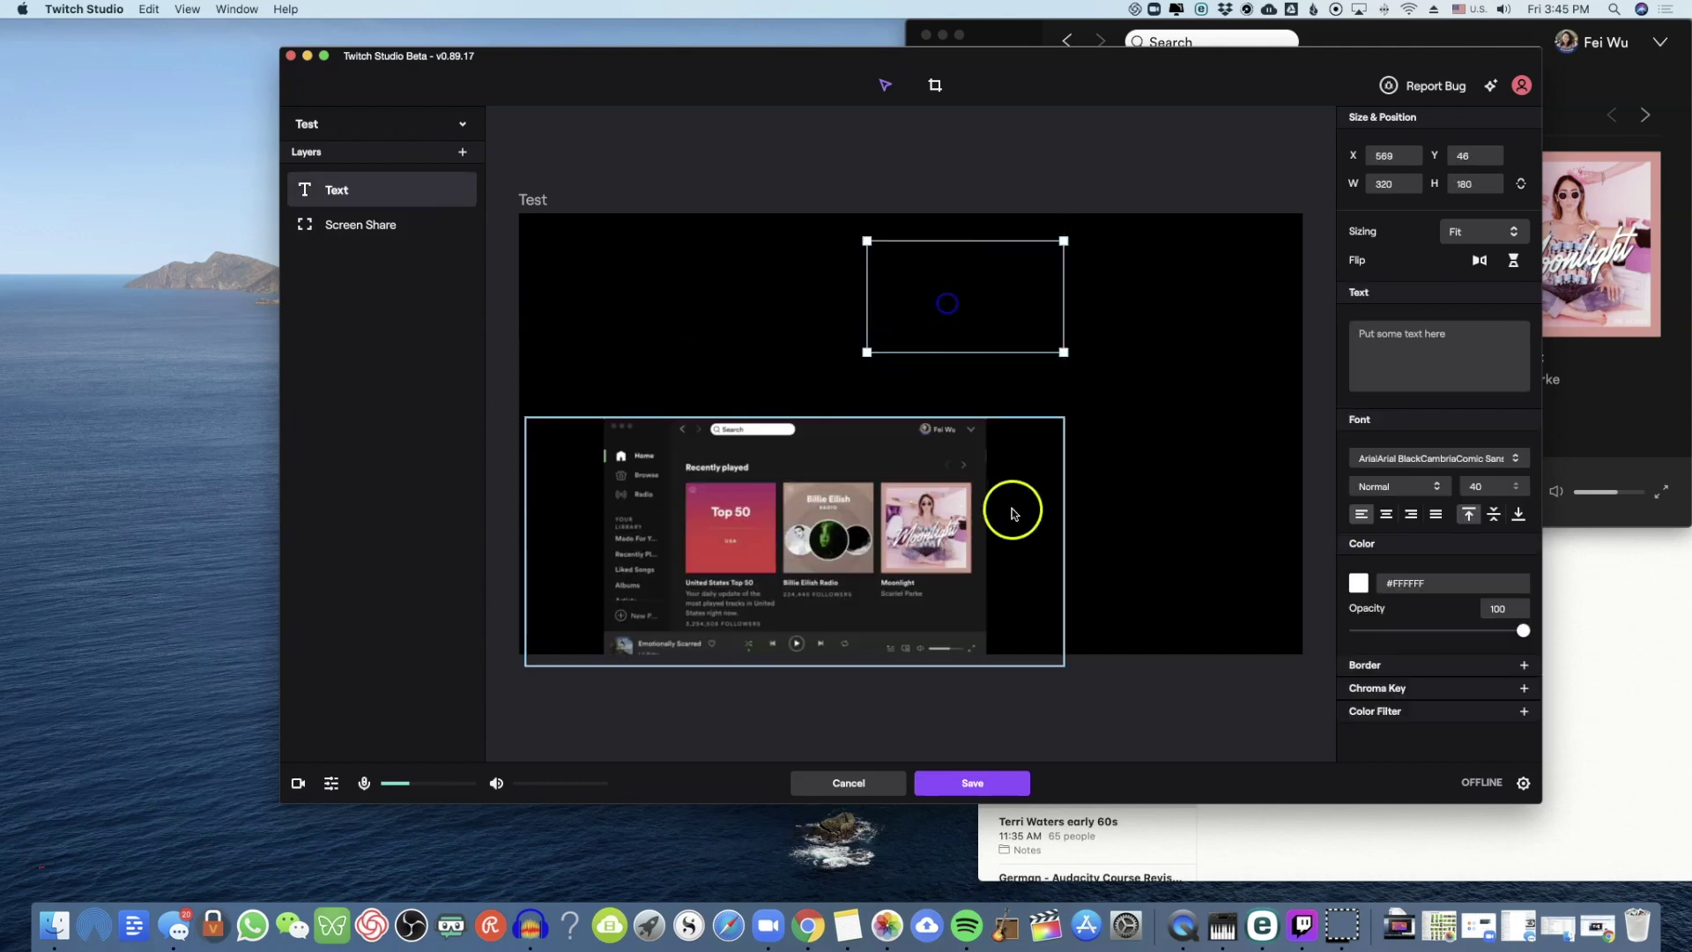
pyautogui.click(1410, 342)
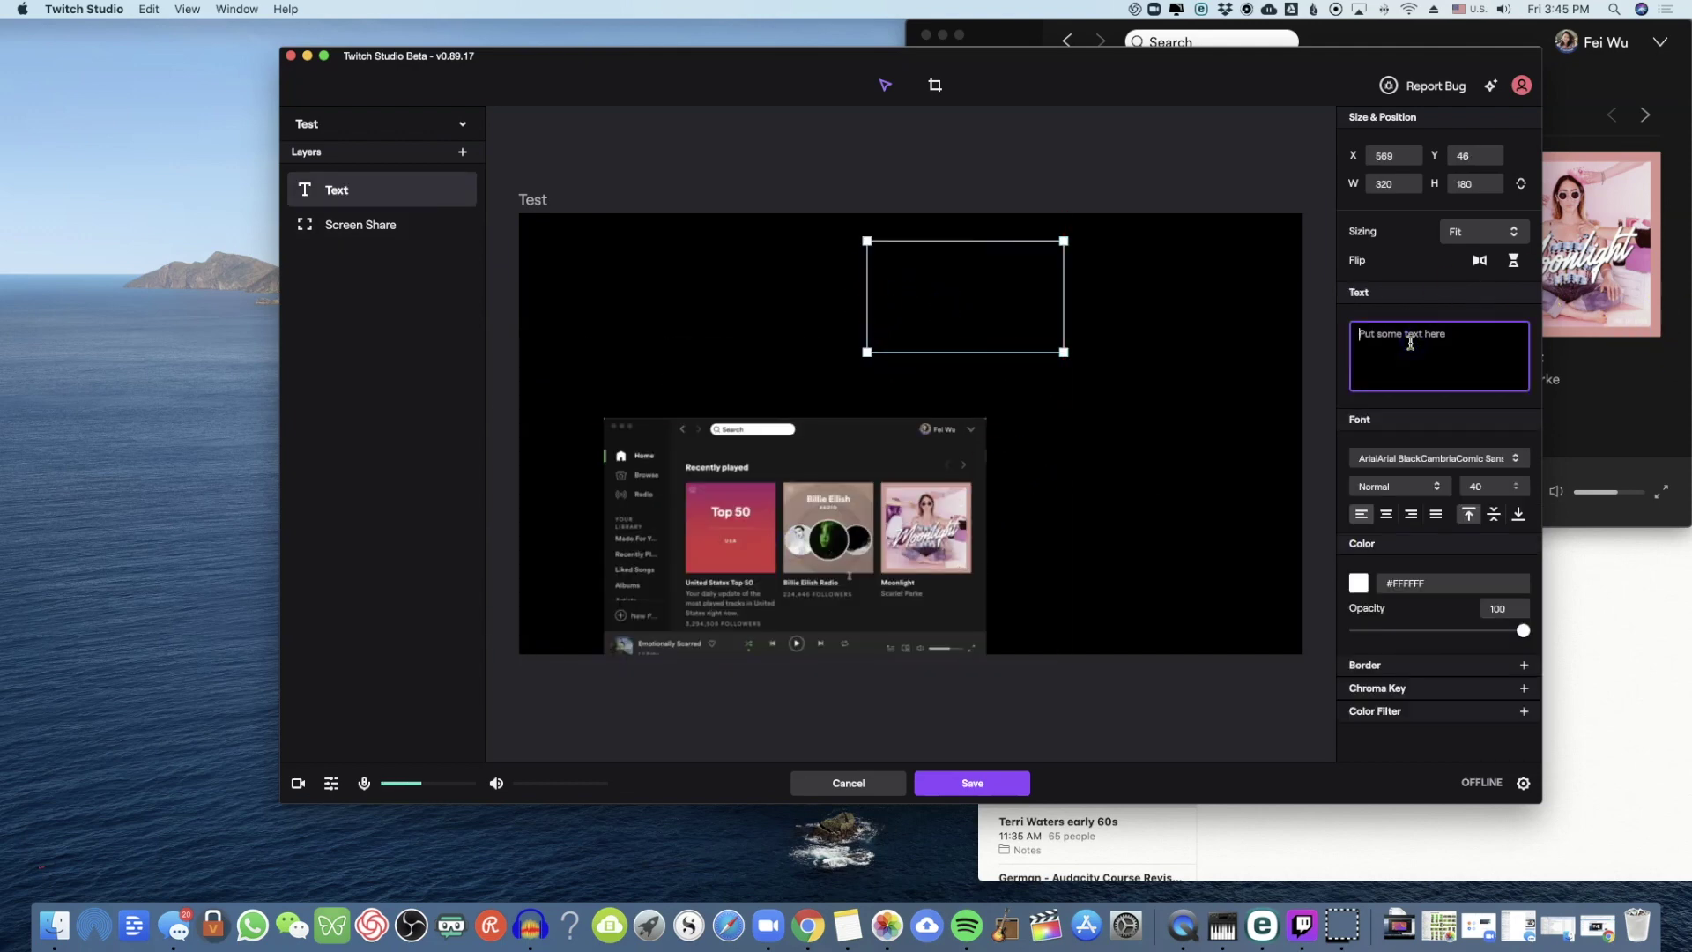
pyautogui.write('media')
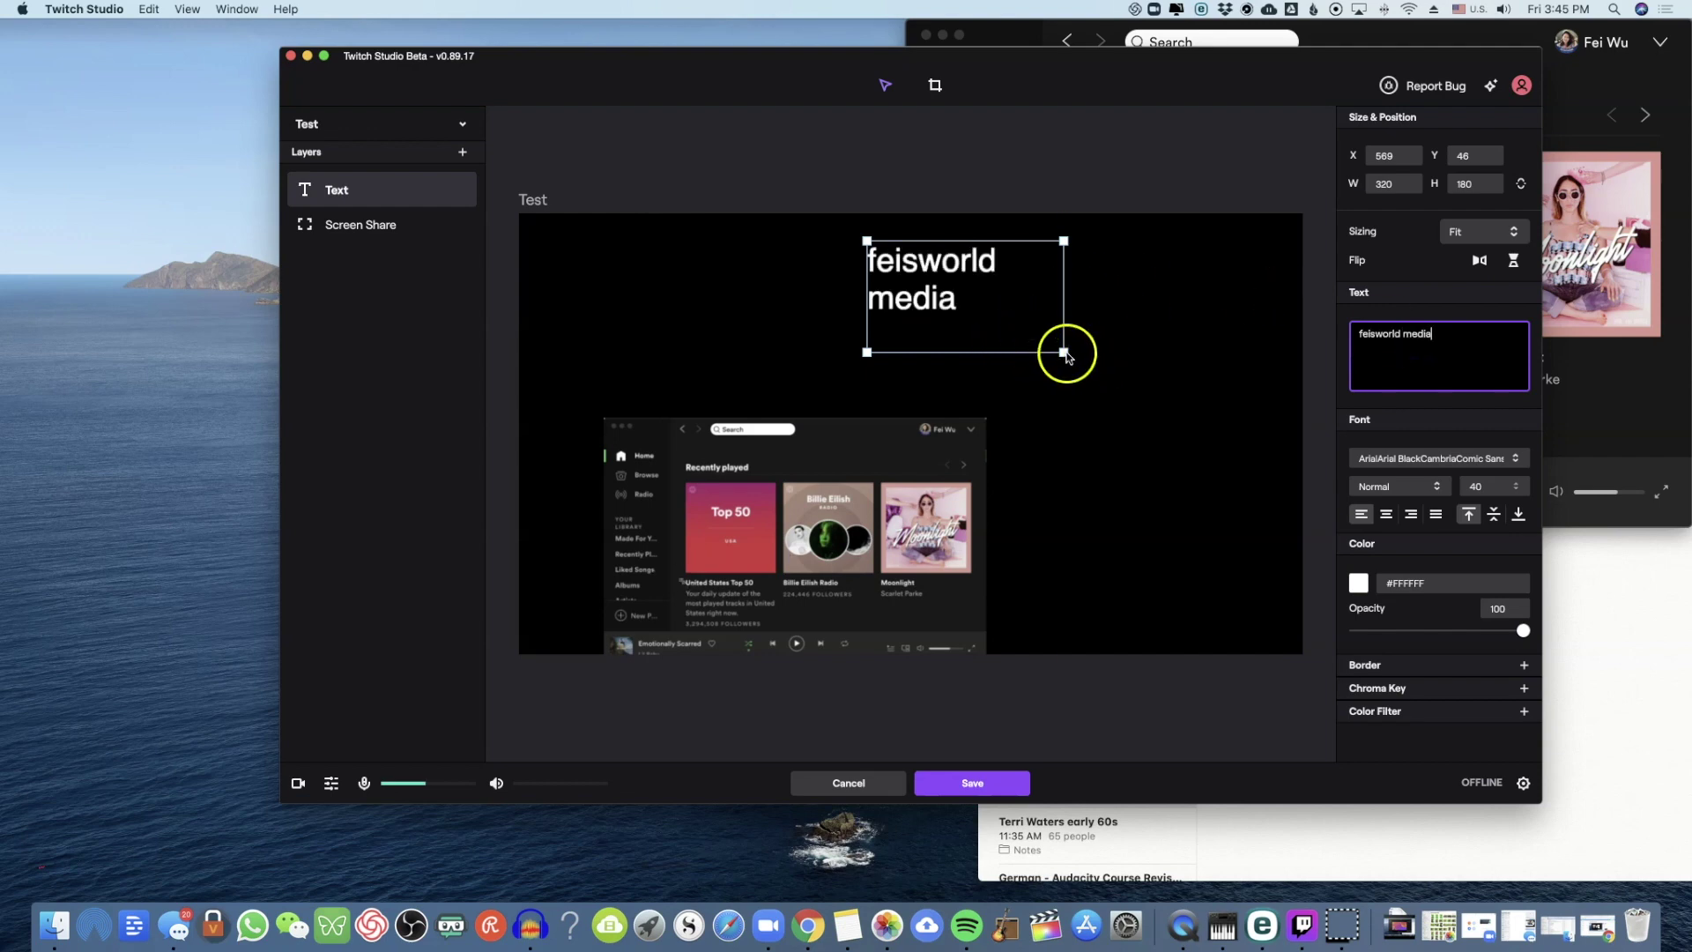
pyautogui.moveTo(1064, 354); pyautogui.dragTo(936, 251)
pyautogui.click(1182, 419)
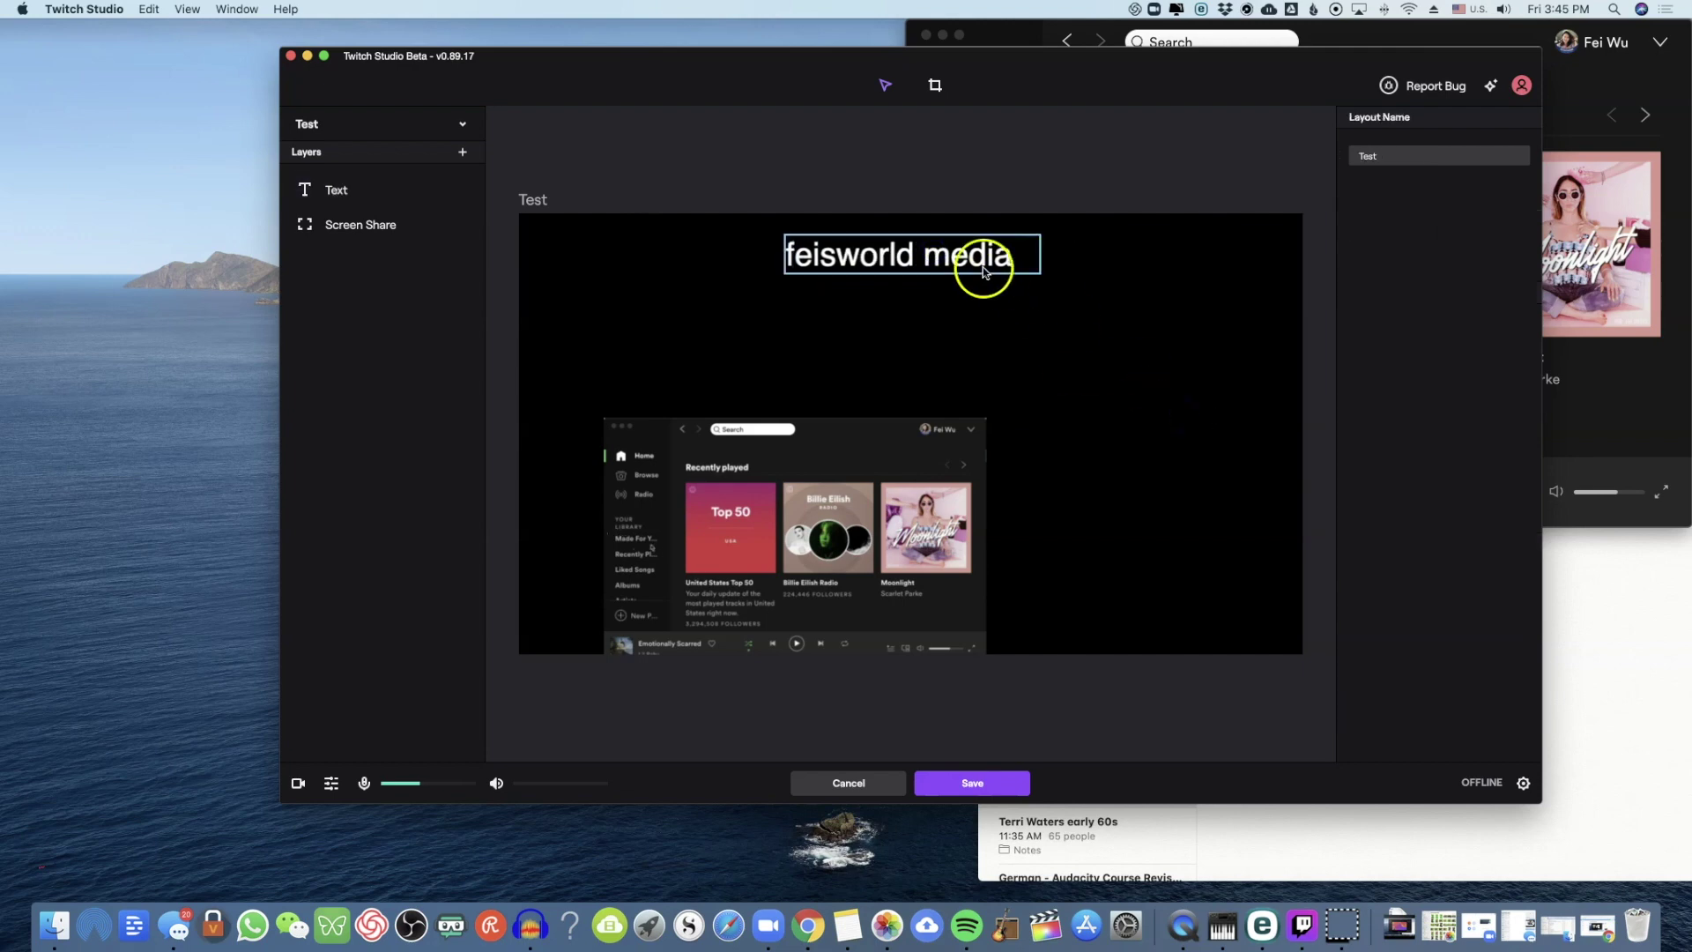
pyautogui.click(960, 249)
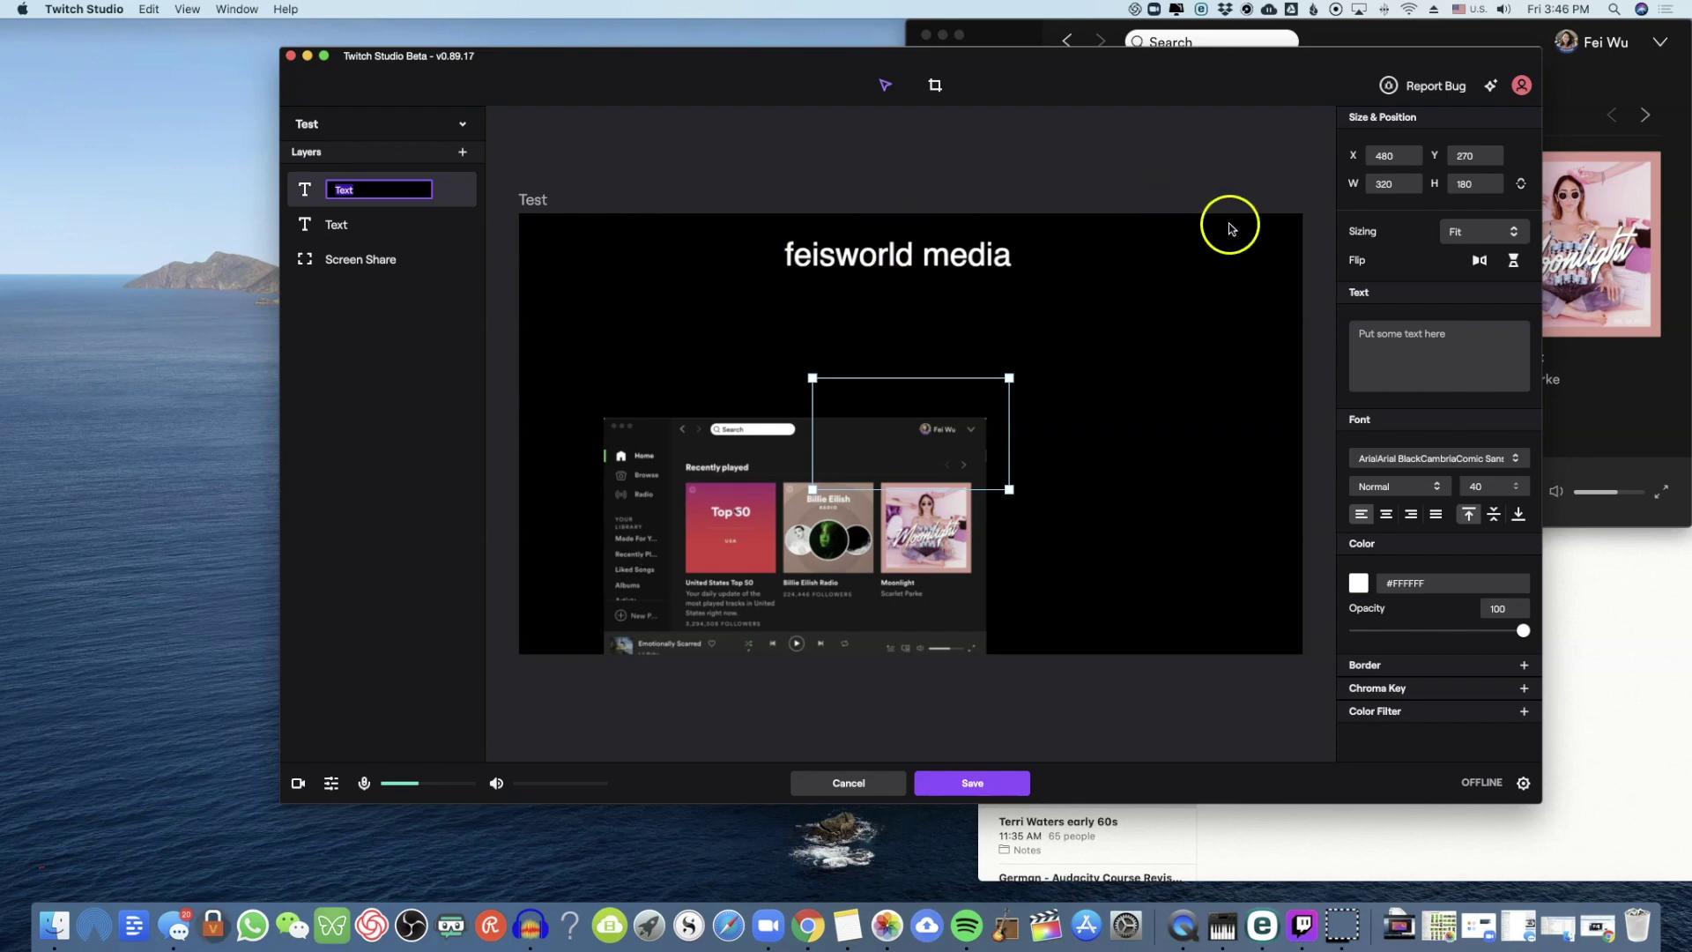
# Step: Type 'we love creating content' into the new text layer, placed under the title
pyautogui.click(1402, 343)
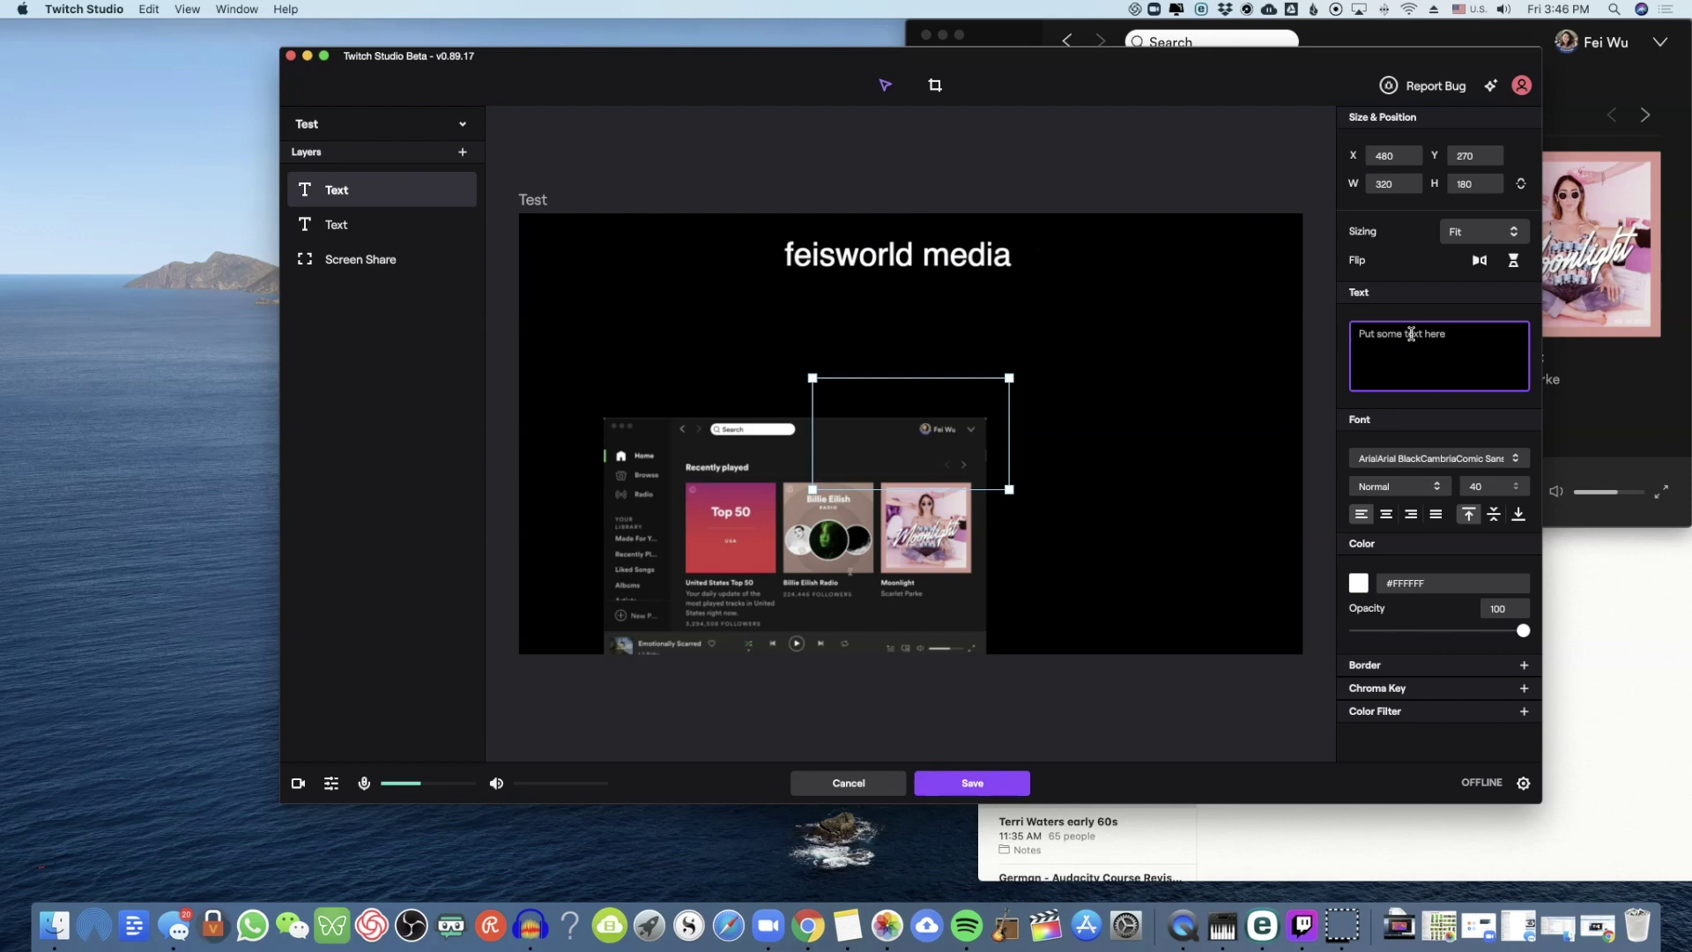
pyautogui.write('we love creating content')
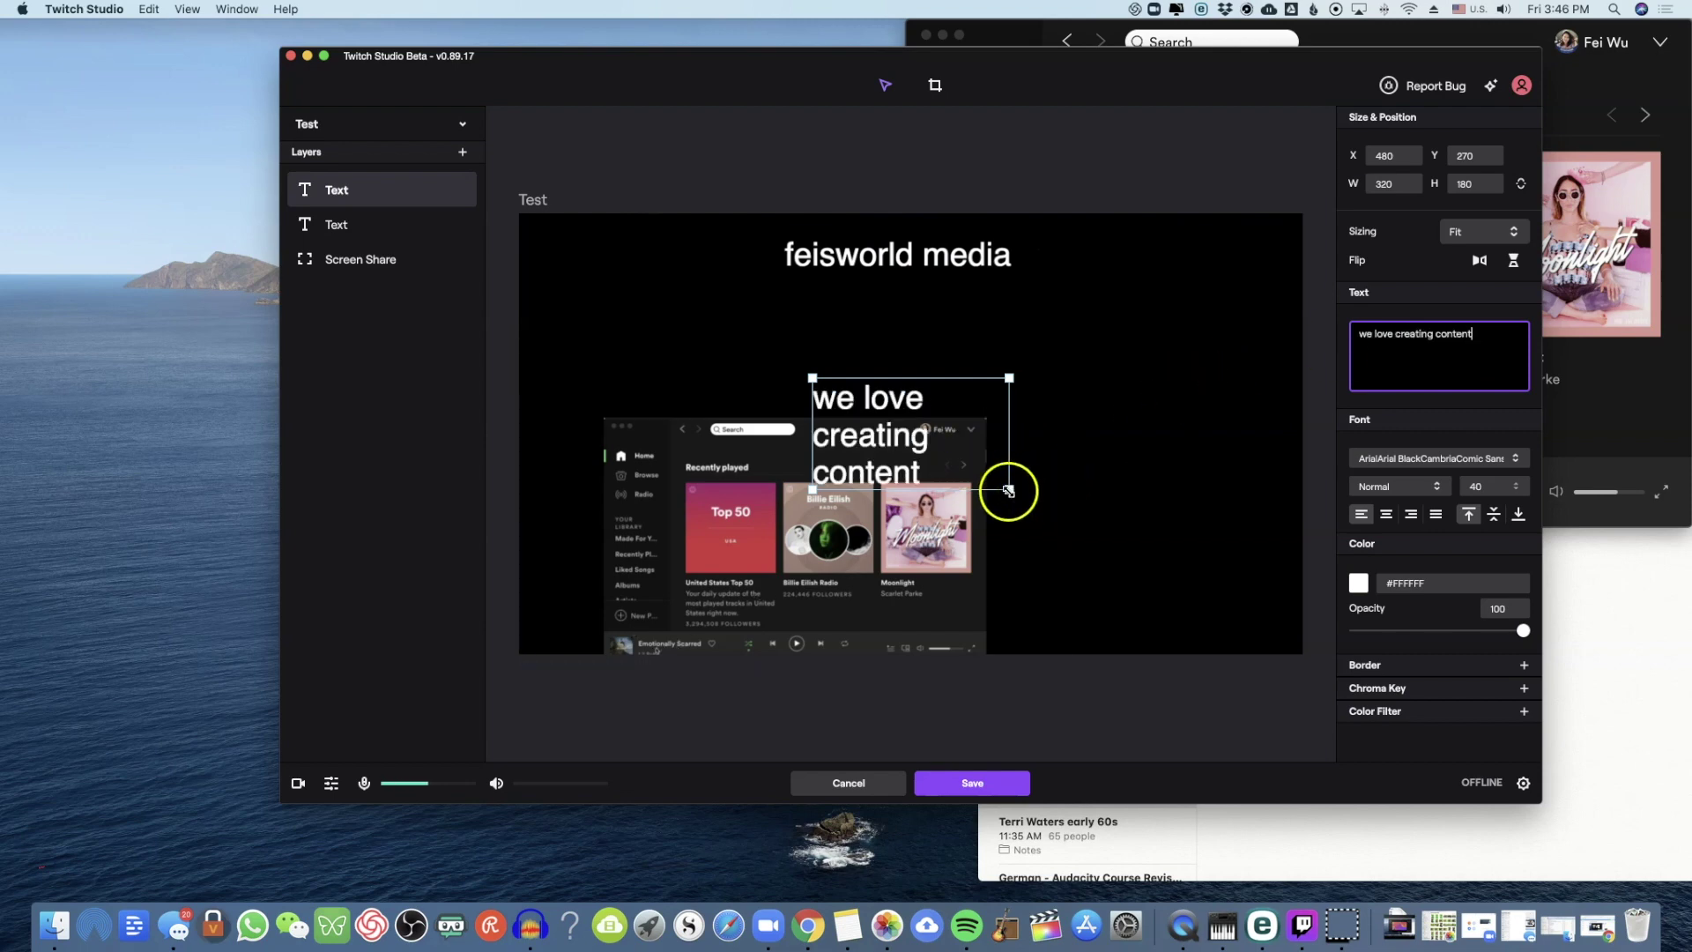
pyautogui.moveTo(1007, 490); pyautogui.dragTo(904, 297)
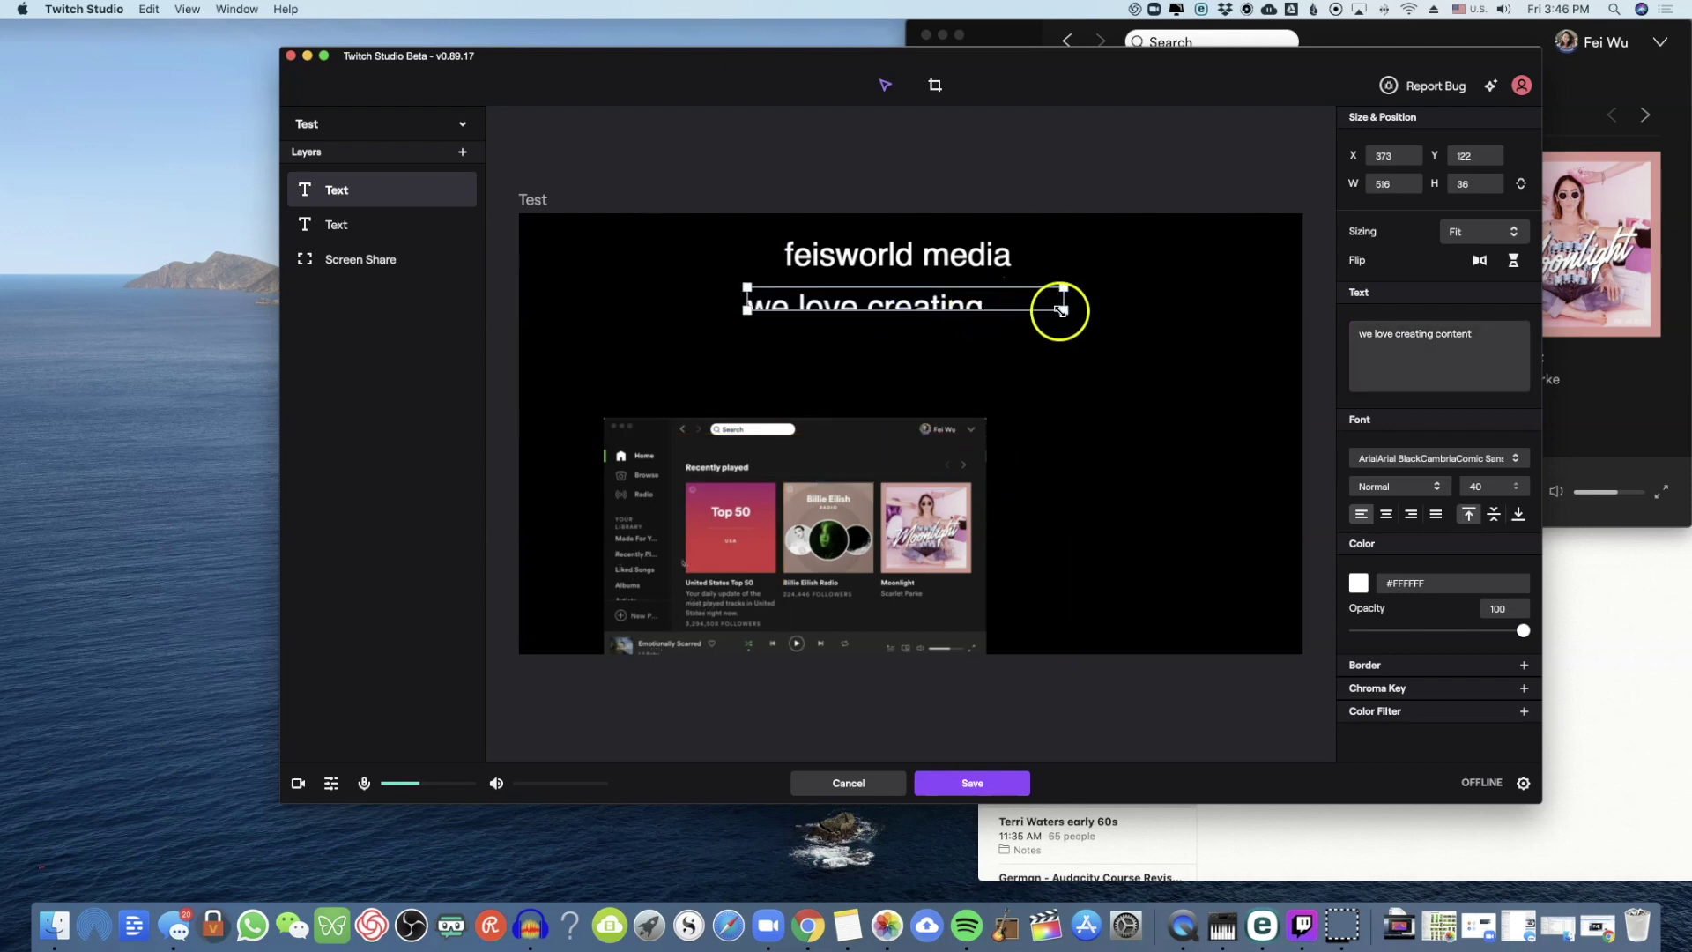
pyautogui.moveTo(1065, 310); pyautogui.dragTo(1150, 339)
# Step: Give the subtitle Helvetica font, size 20, Heavy weight
pyautogui.click(1439, 491)
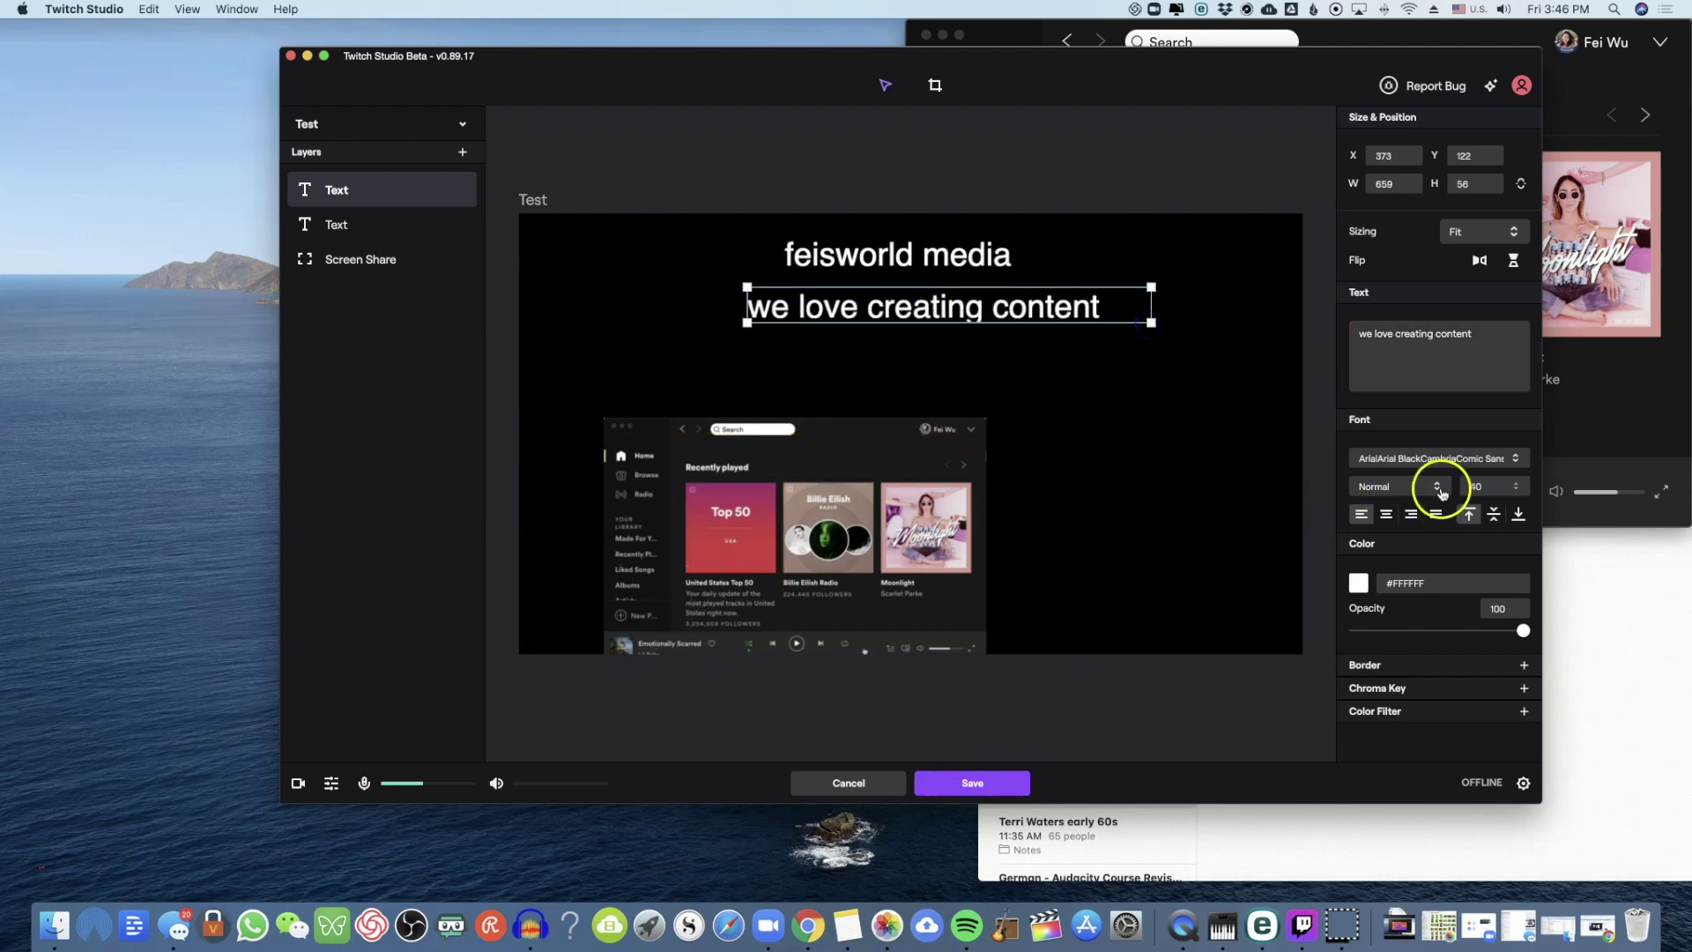
pyautogui.click(1486, 460)
pyautogui.click(1494, 425)
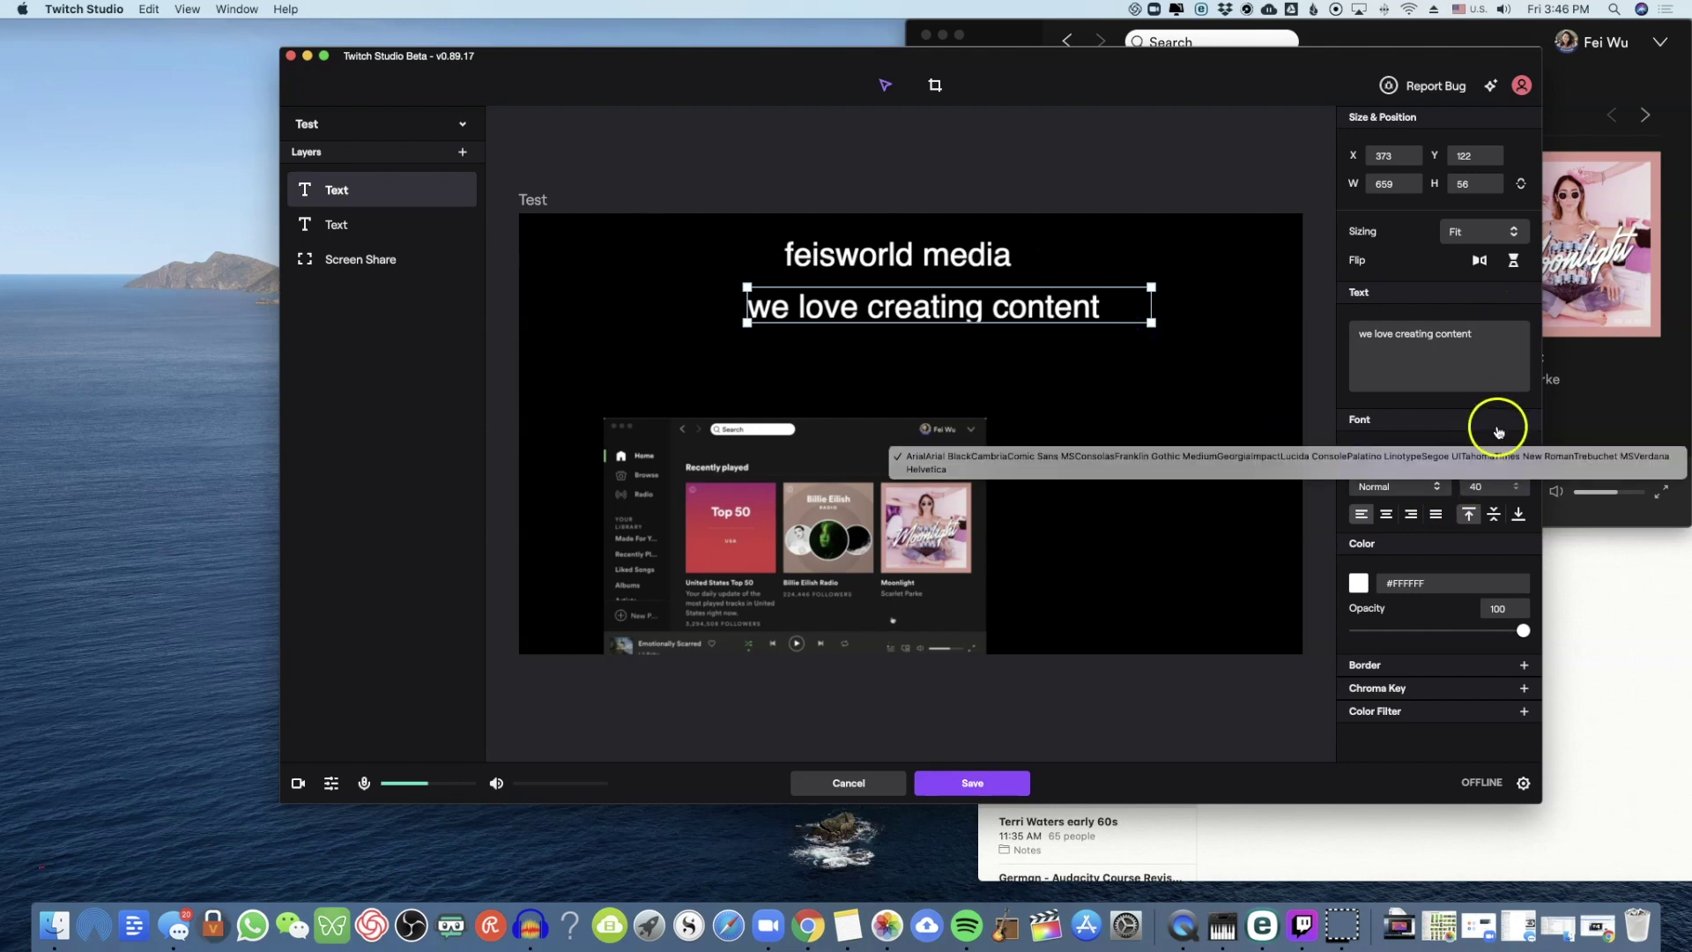
pyautogui.click(1499, 462)
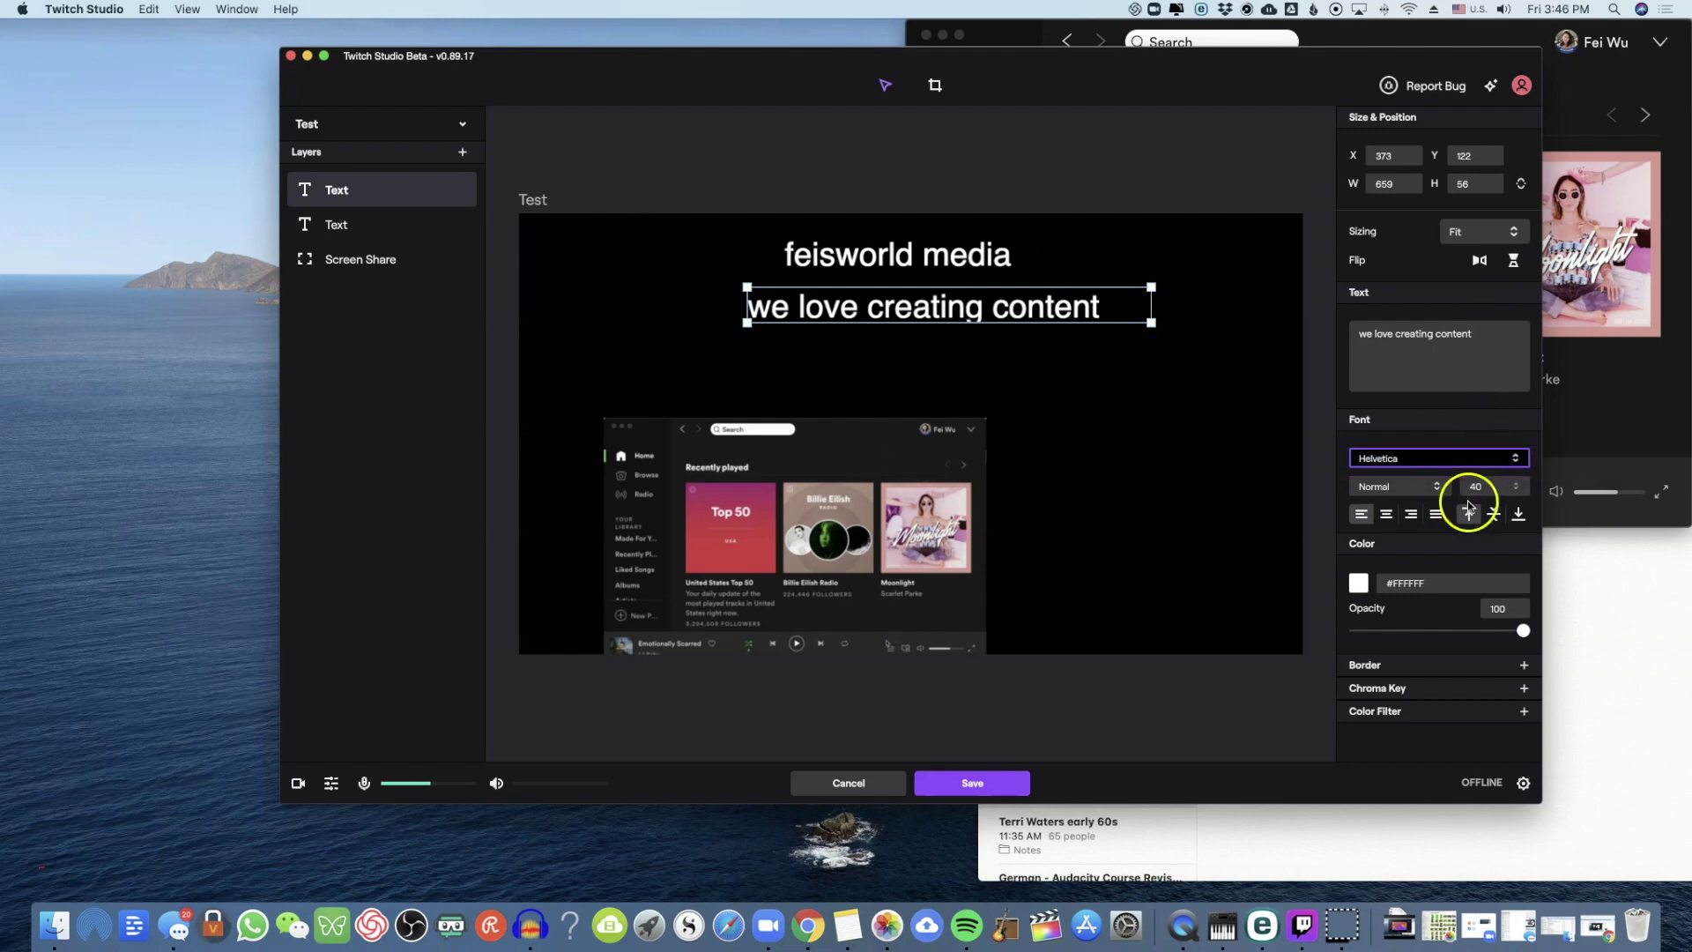
pyautogui.click(1447, 459)
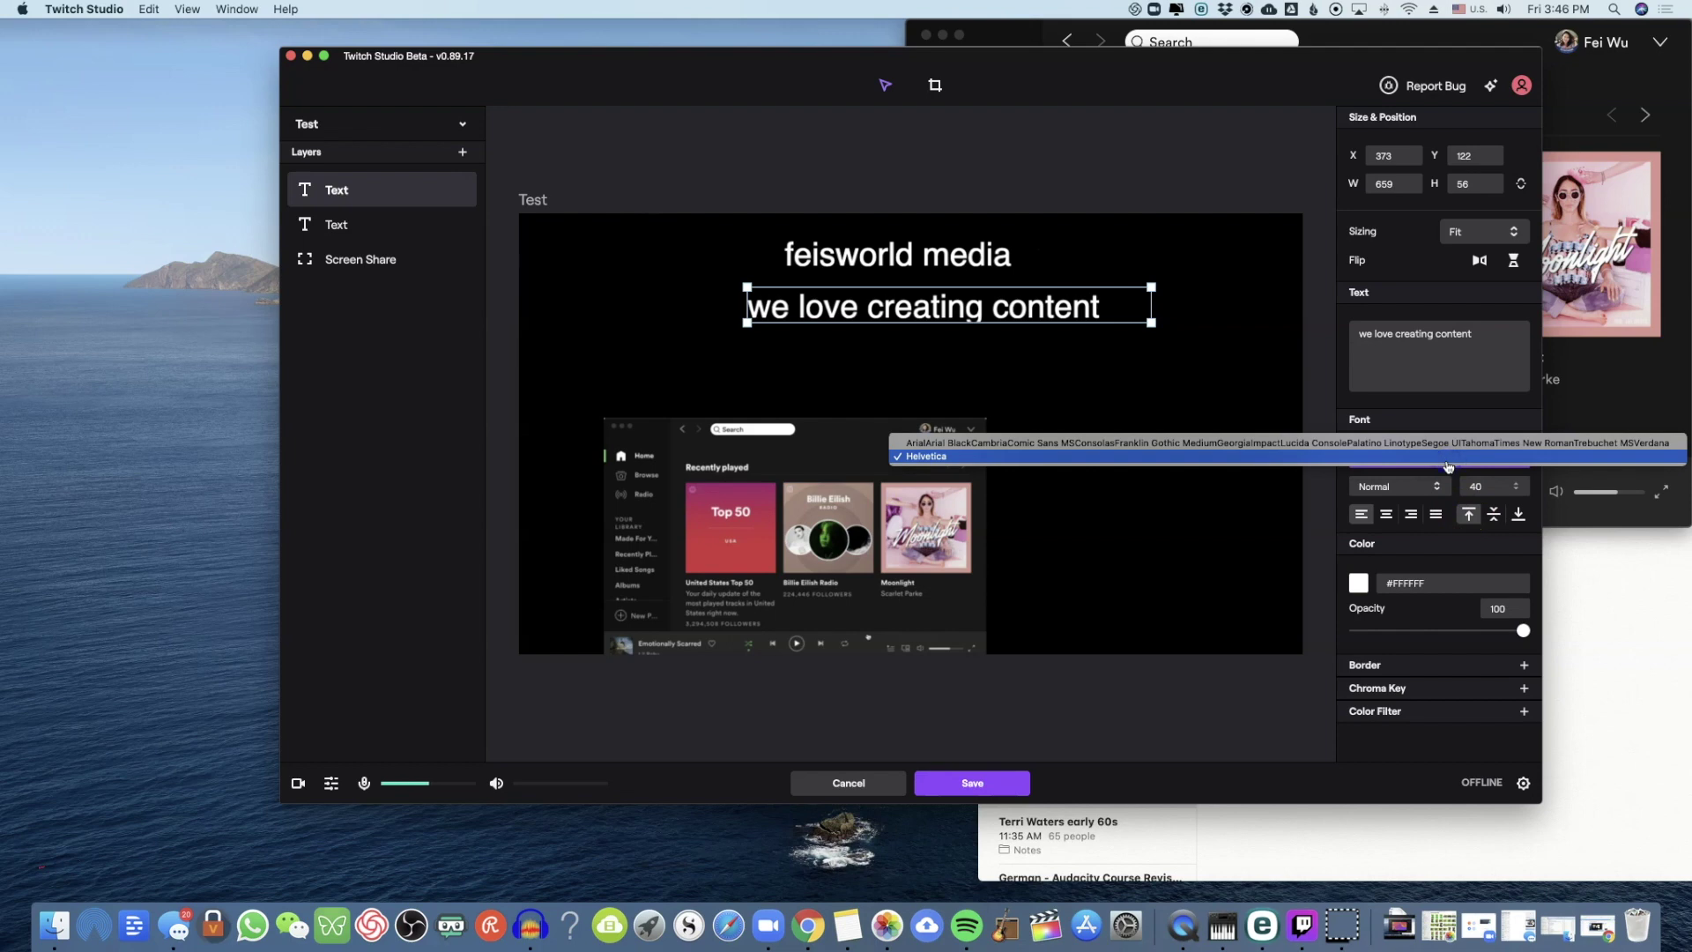
pyautogui.click(1448, 456)
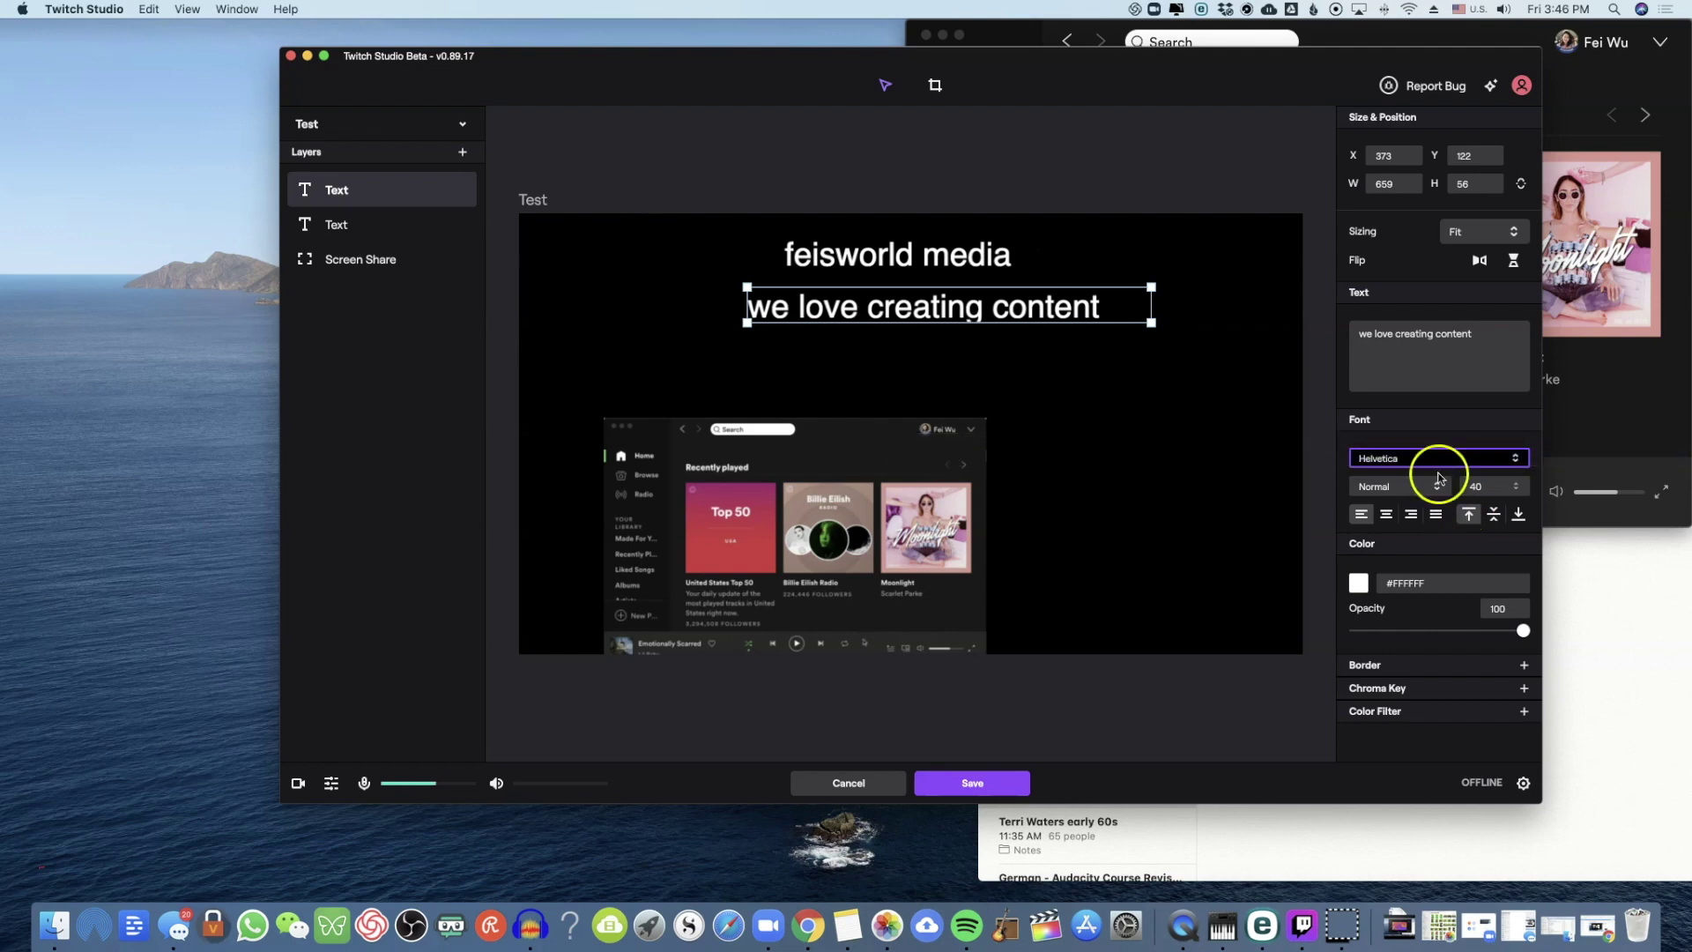
pyautogui.click(1470, 487)
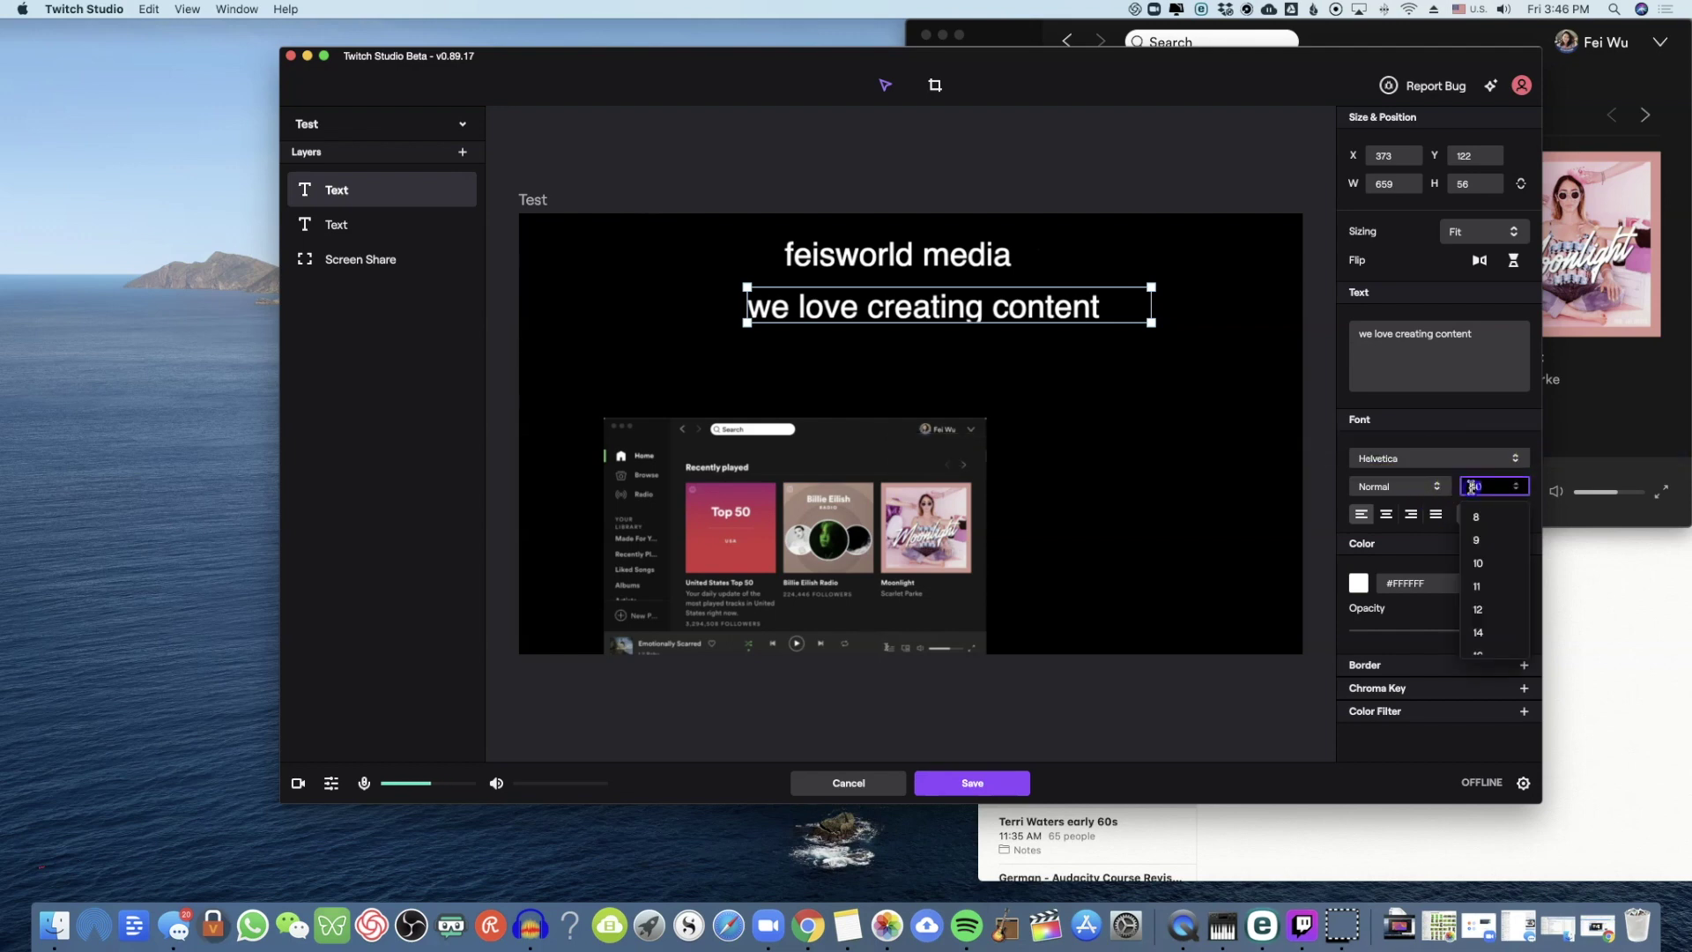
pyautogui.write('20')
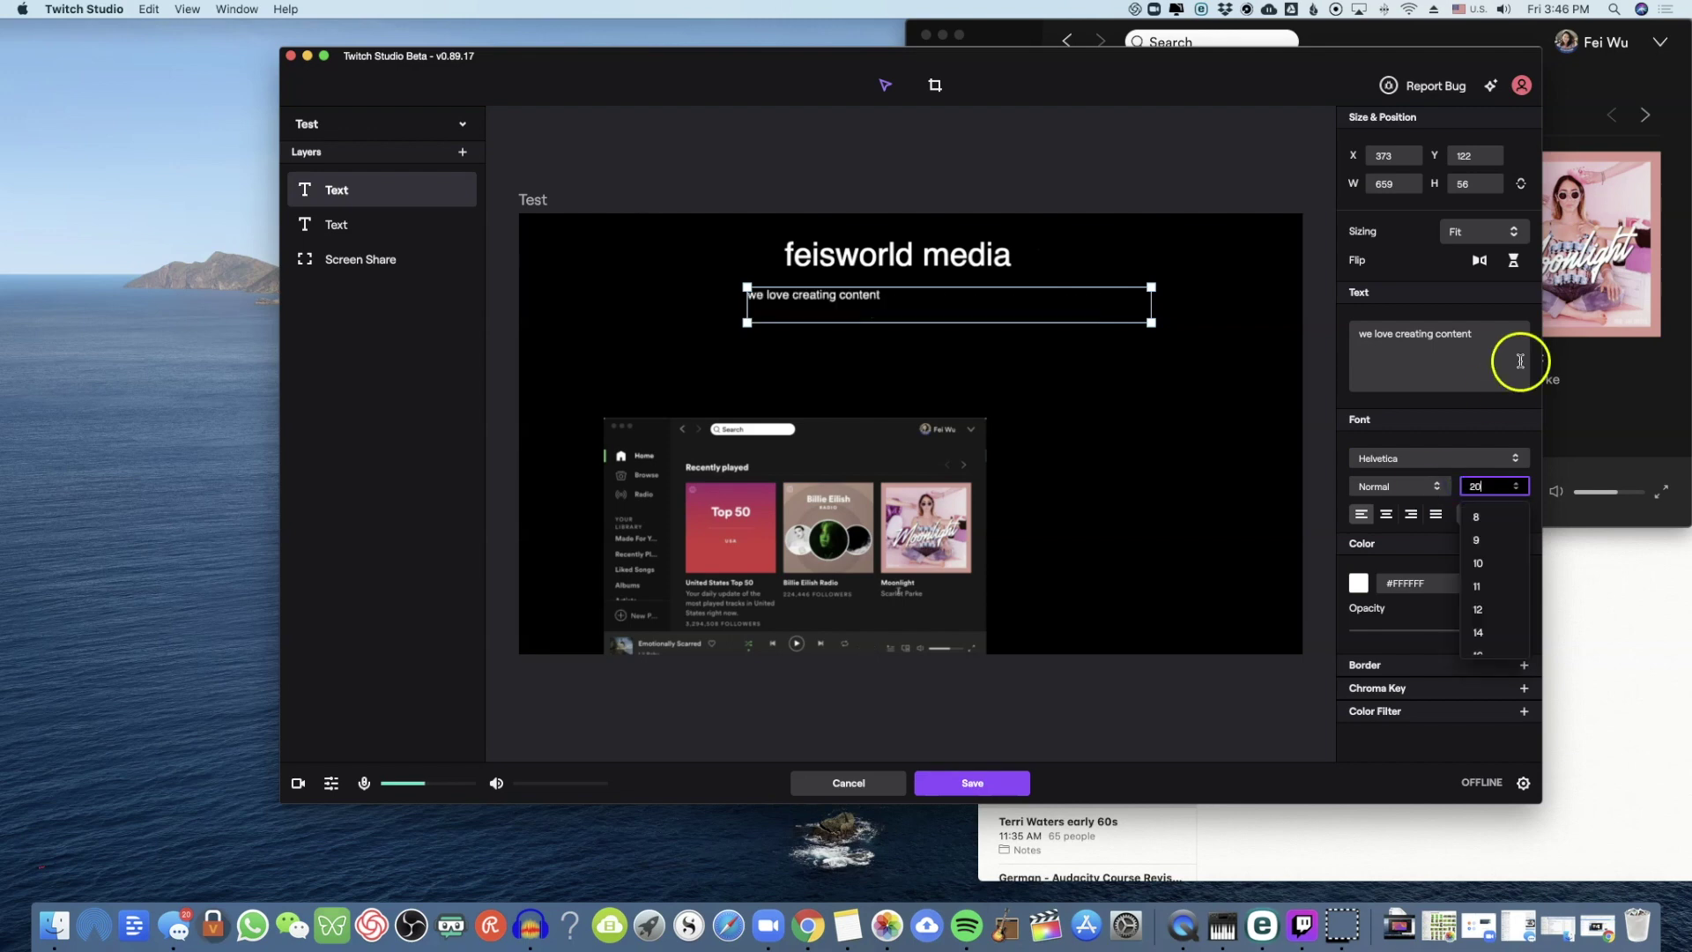
pyautogui.click(1408, 485)
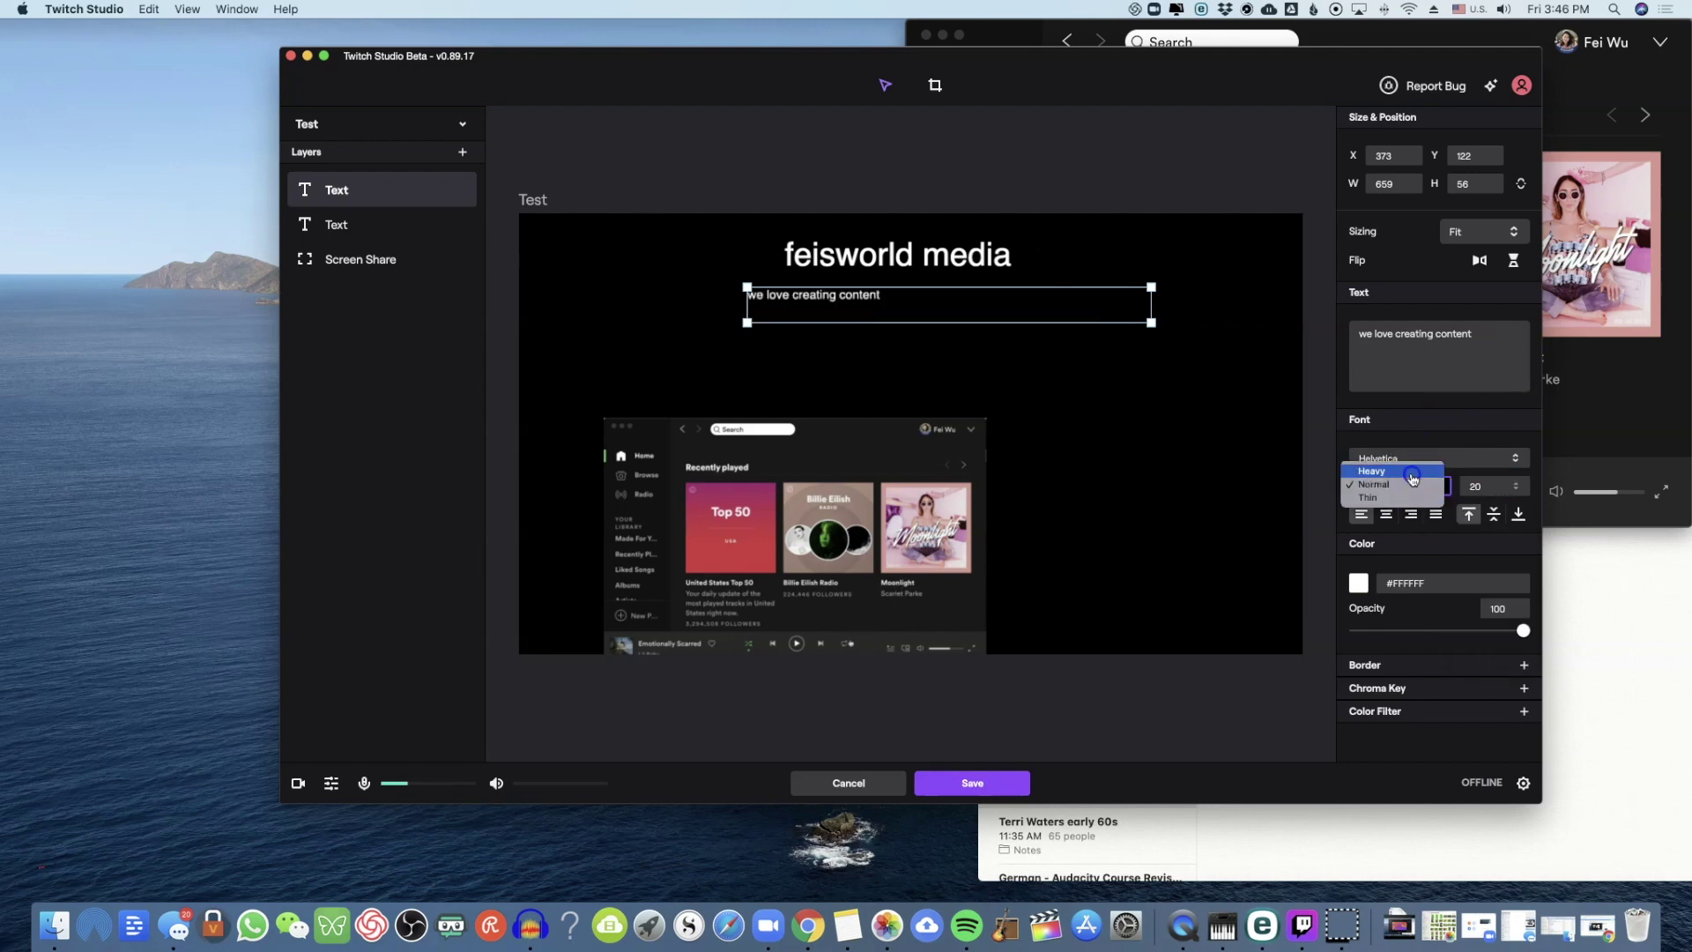
pyautogui.click(1411, 477)
# Step: Fit the subtitle box to its text and centre it under the title
pyautogui.moveTo(865, 302); pyautogui.dragTo(974, 290)
pyautogui.moveTo(1257, 302); pyautogui.dragTo(1064, 290)
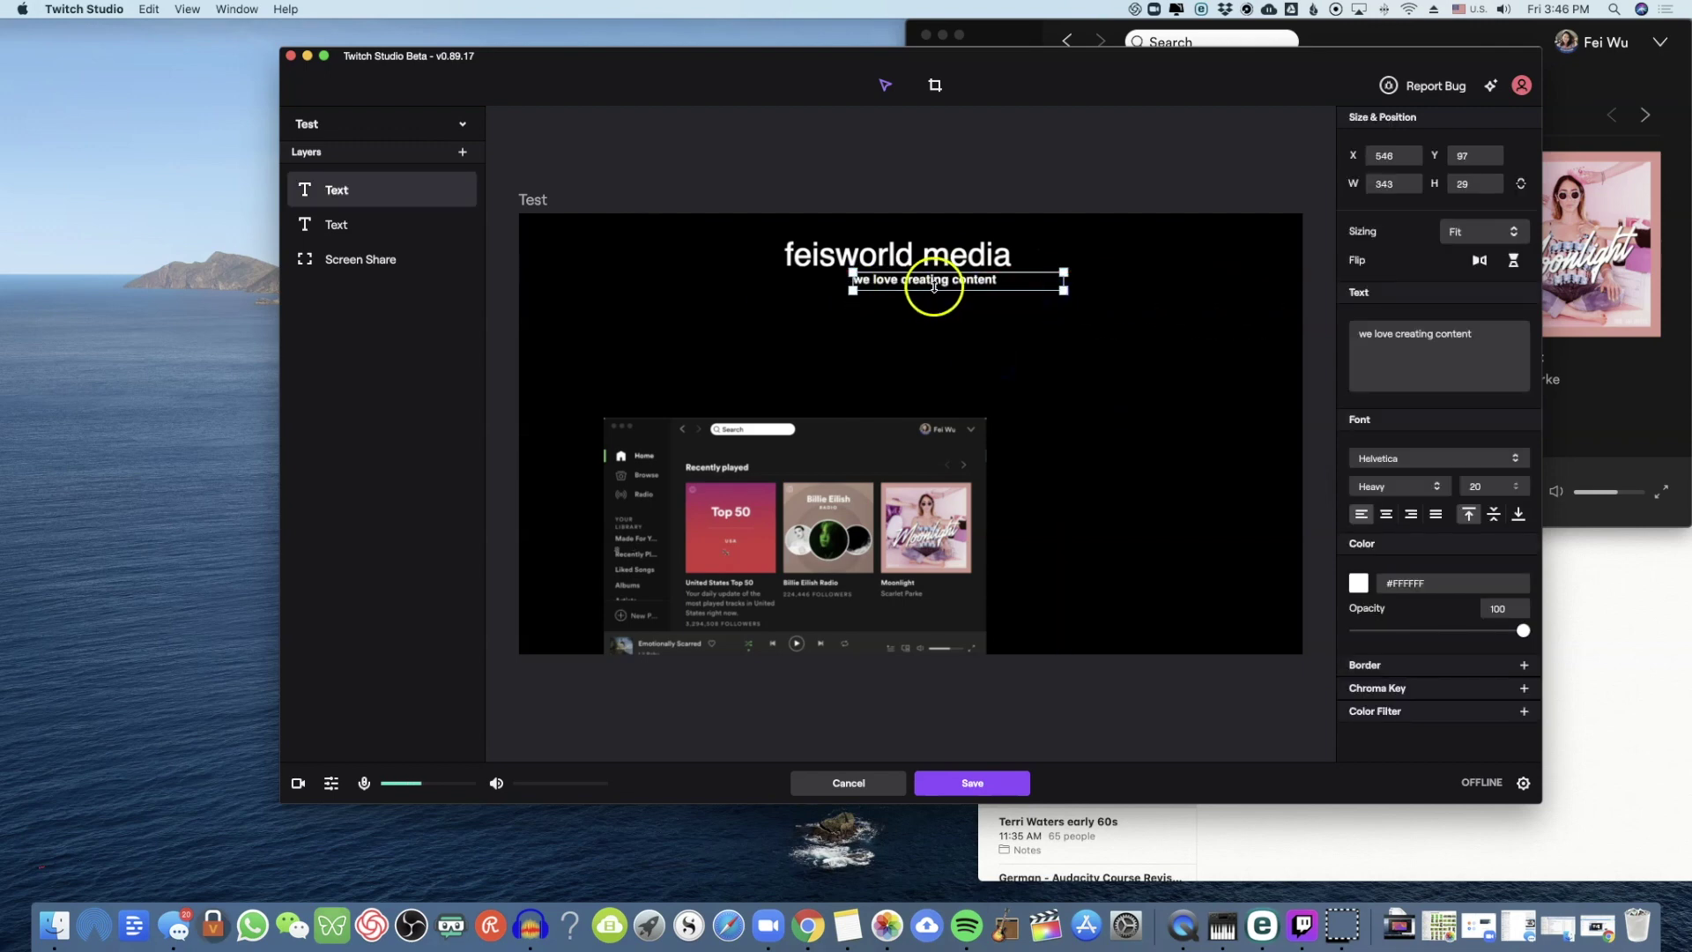
pyautogui.moveTo(934, 286); pyautogui.dragTo(890, 280)
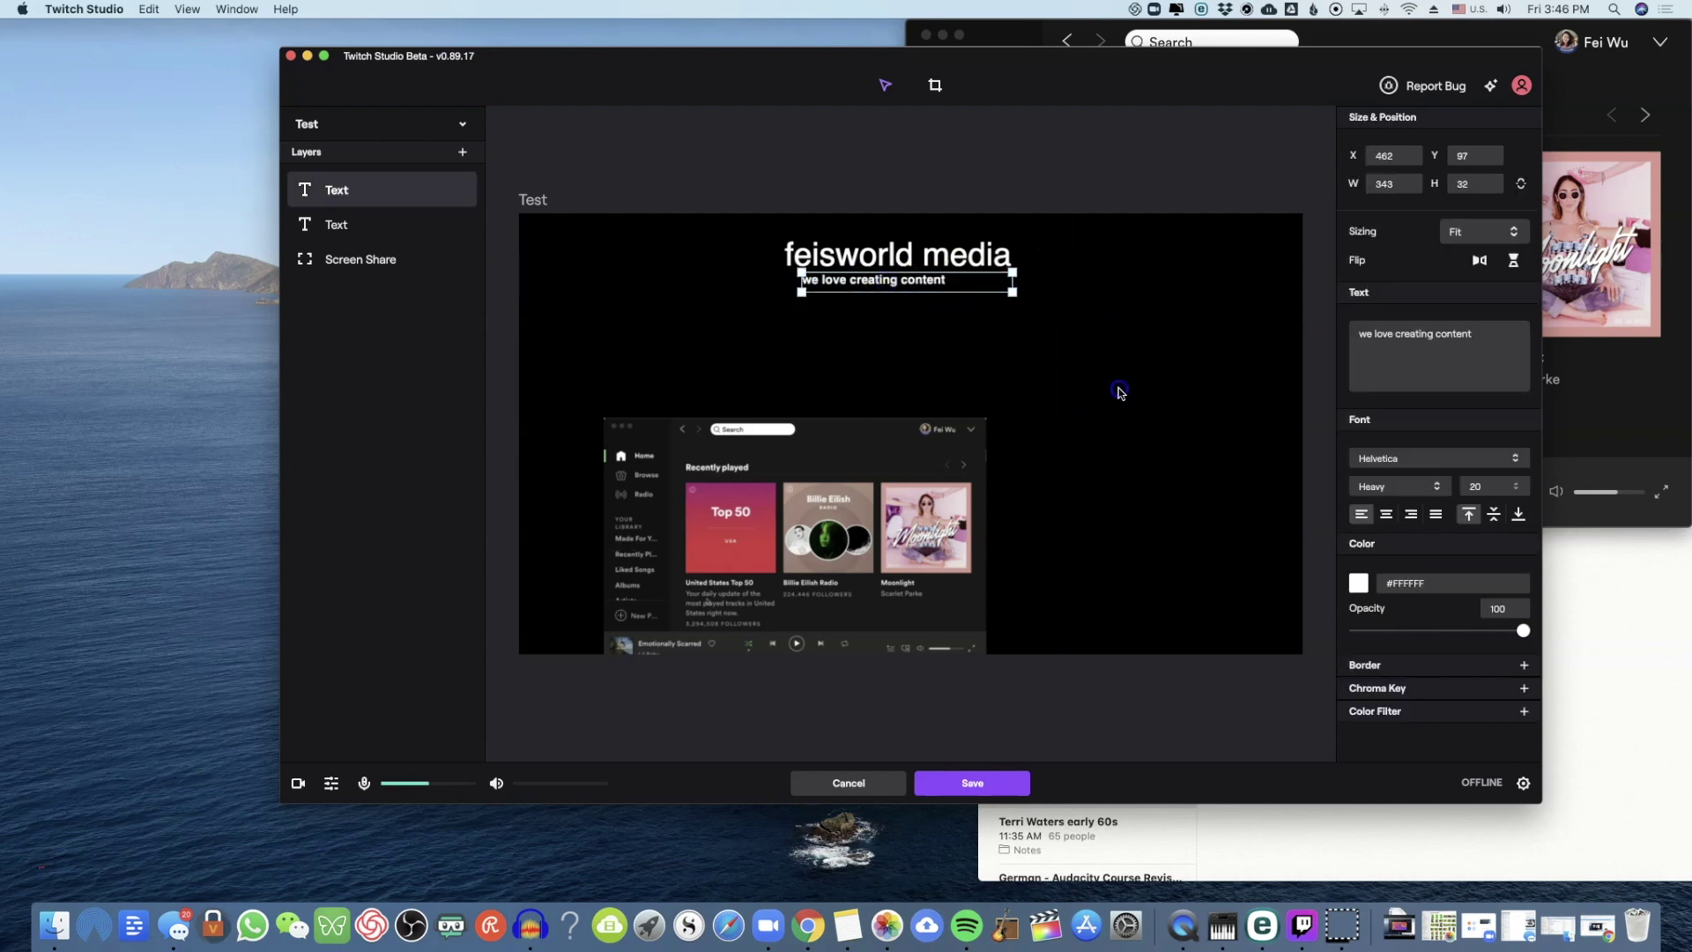
pyautogui.click(1119, 391)
# Step: Centre the 'feisworld media' title text horizontally and vertically
pyautogui.click(906, 255)
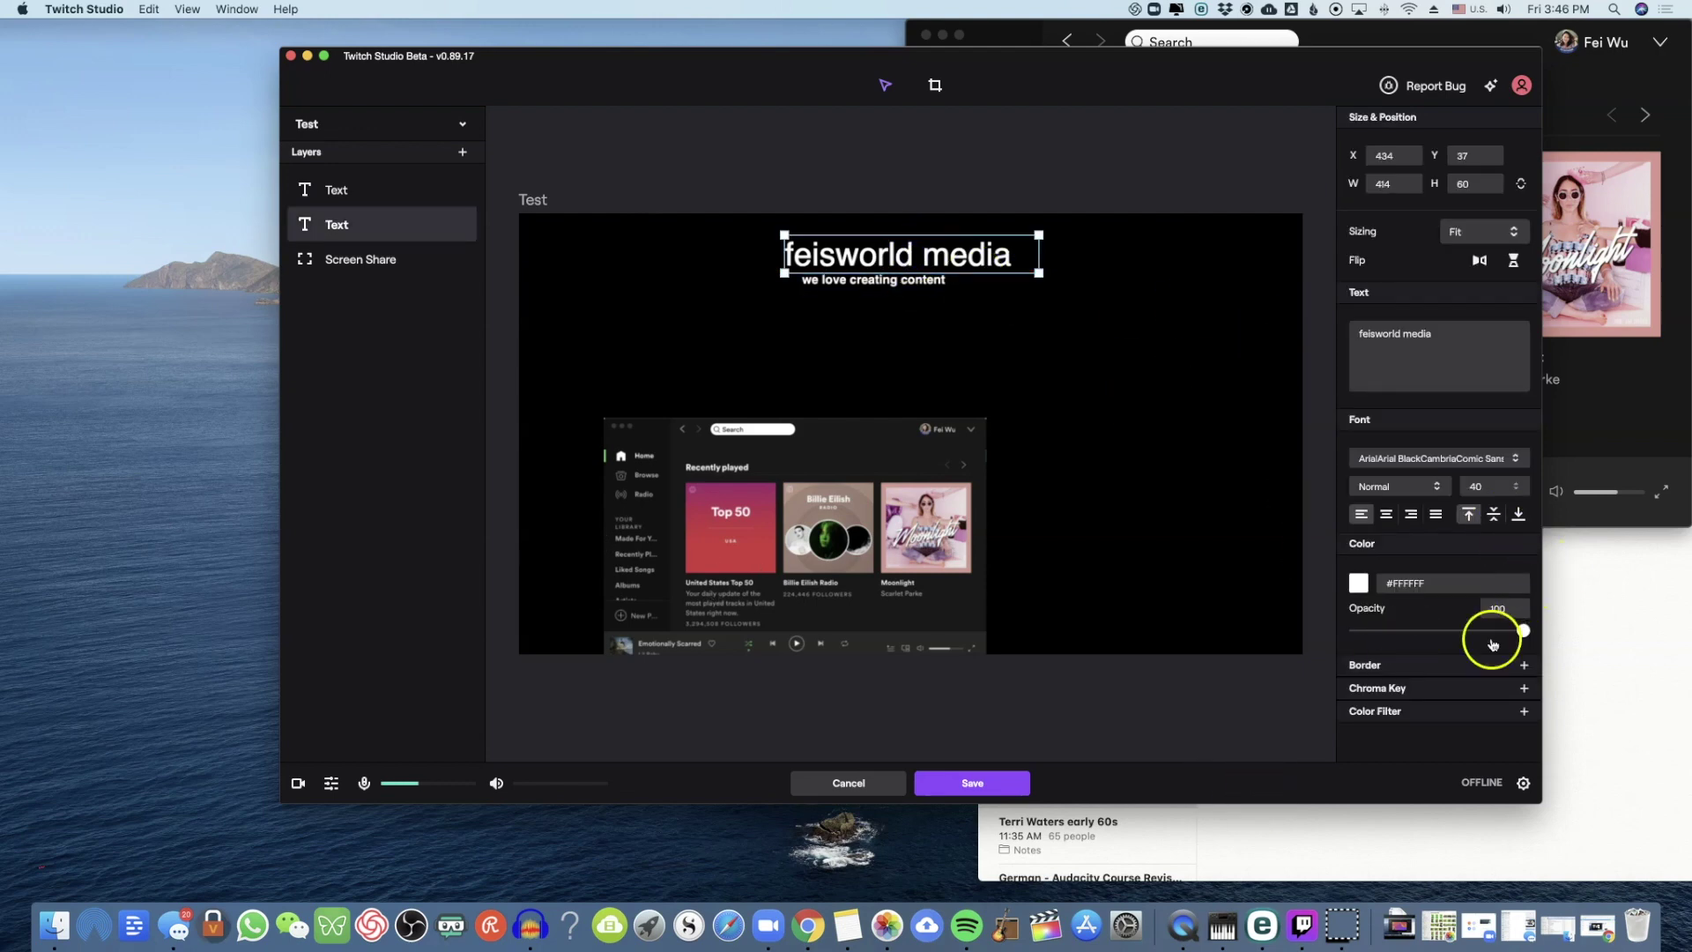
pyautogui.moveTo(1525, 631)
pyautogui.mouseDown()
pyautogui.moveTo(1439, 626)
pyautogui.moveTo(1554, 621)
pyautogui.mouseUp()
pyautogui.click(1384, 515)
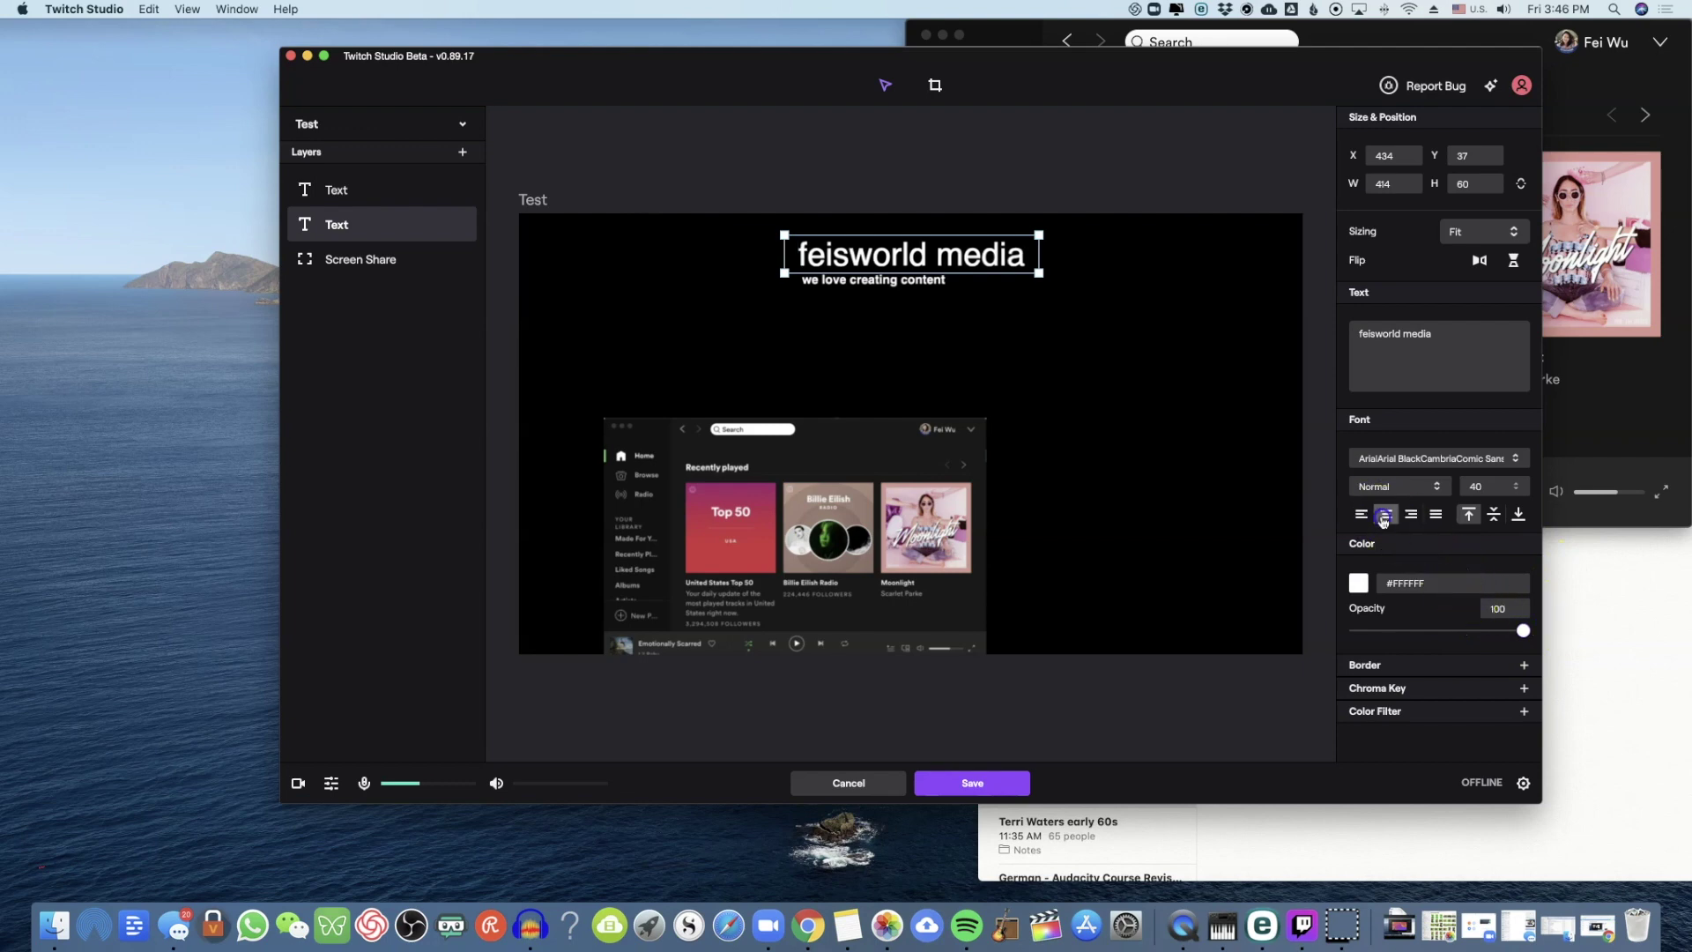
pyautogui.click(1489, 517)
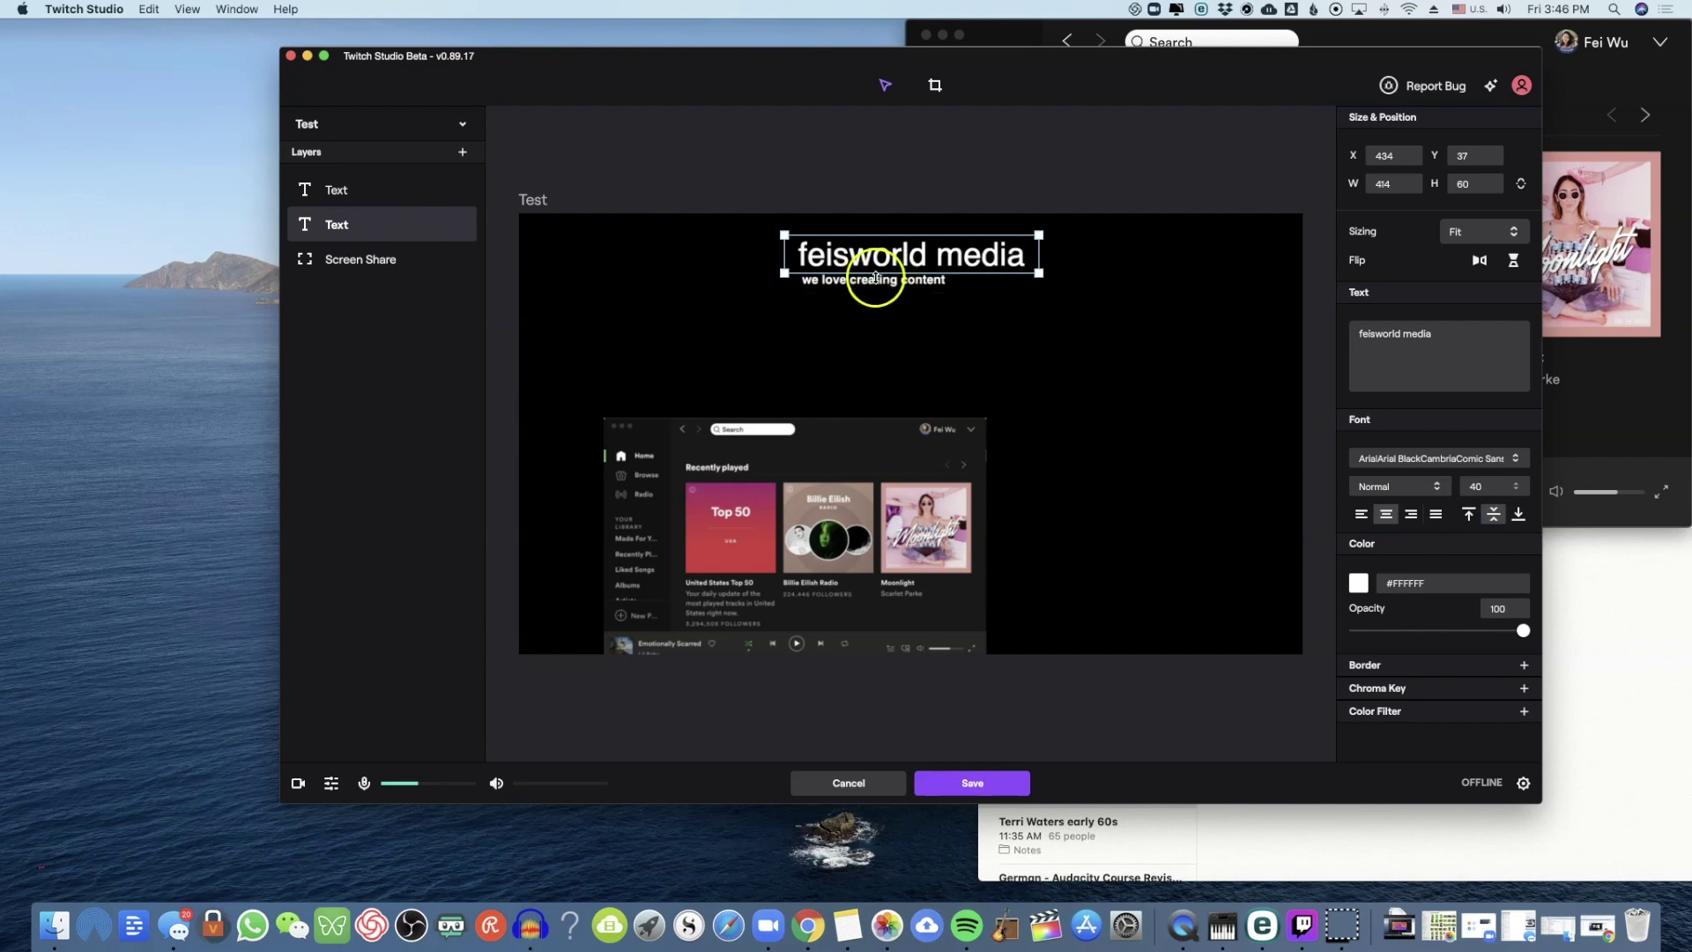
pyautogui.click(461, 152)
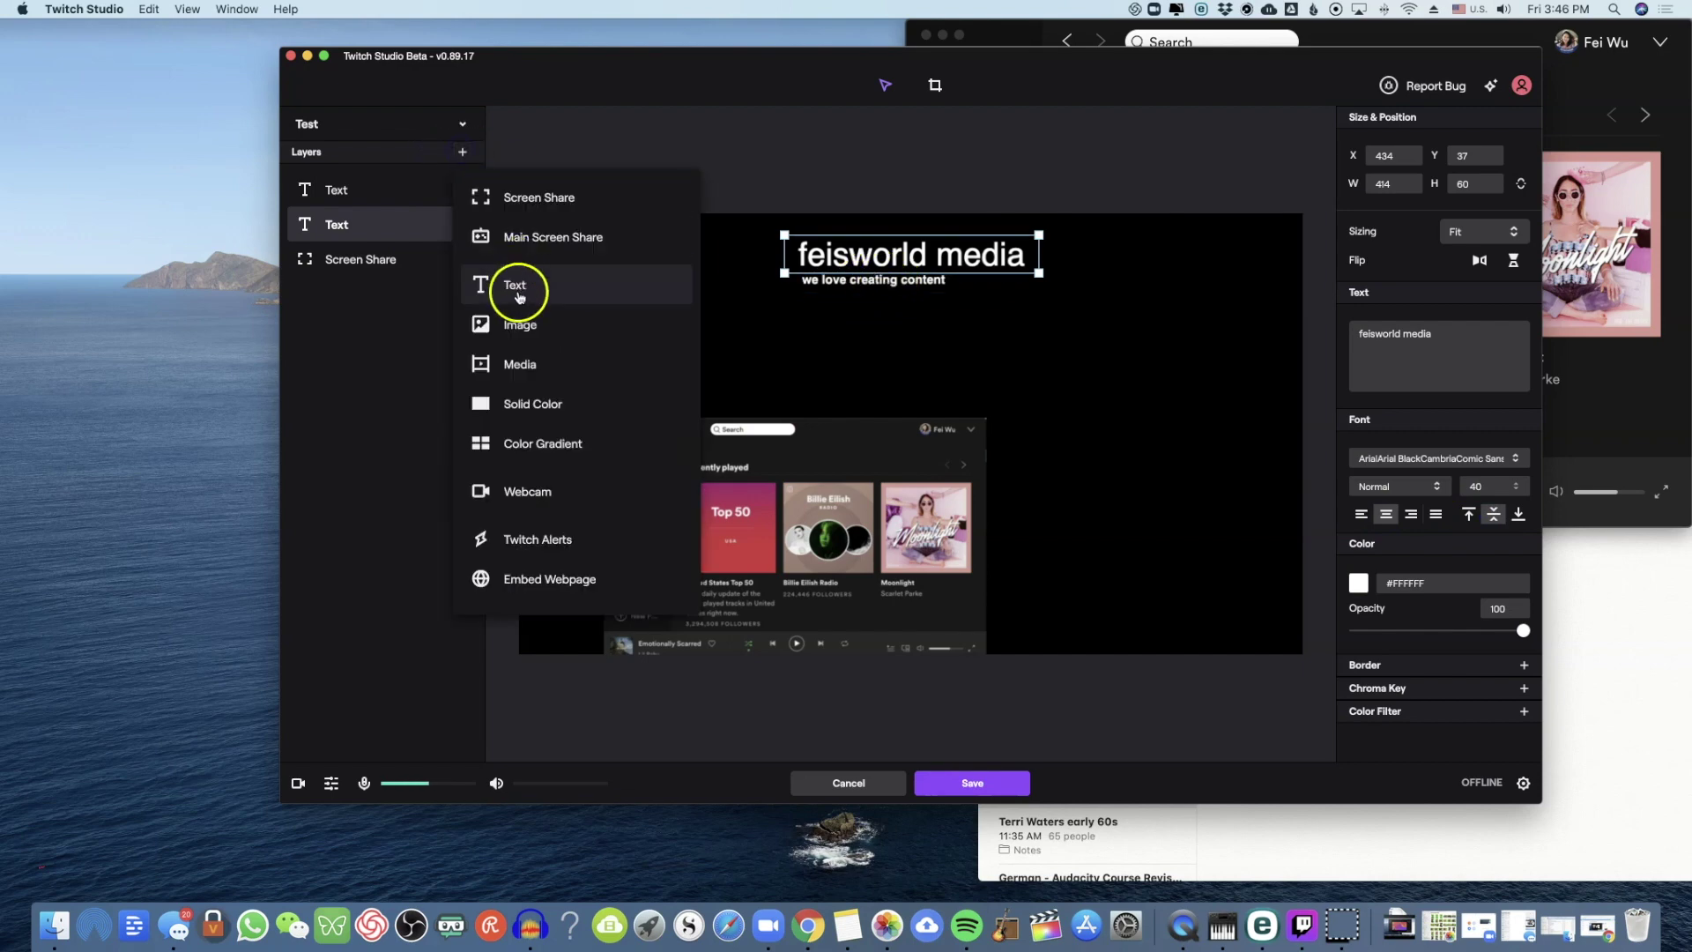
# Step: Add an image layer showing IMG_4718.jpg from the media library
pyautogui.click(633, 318)
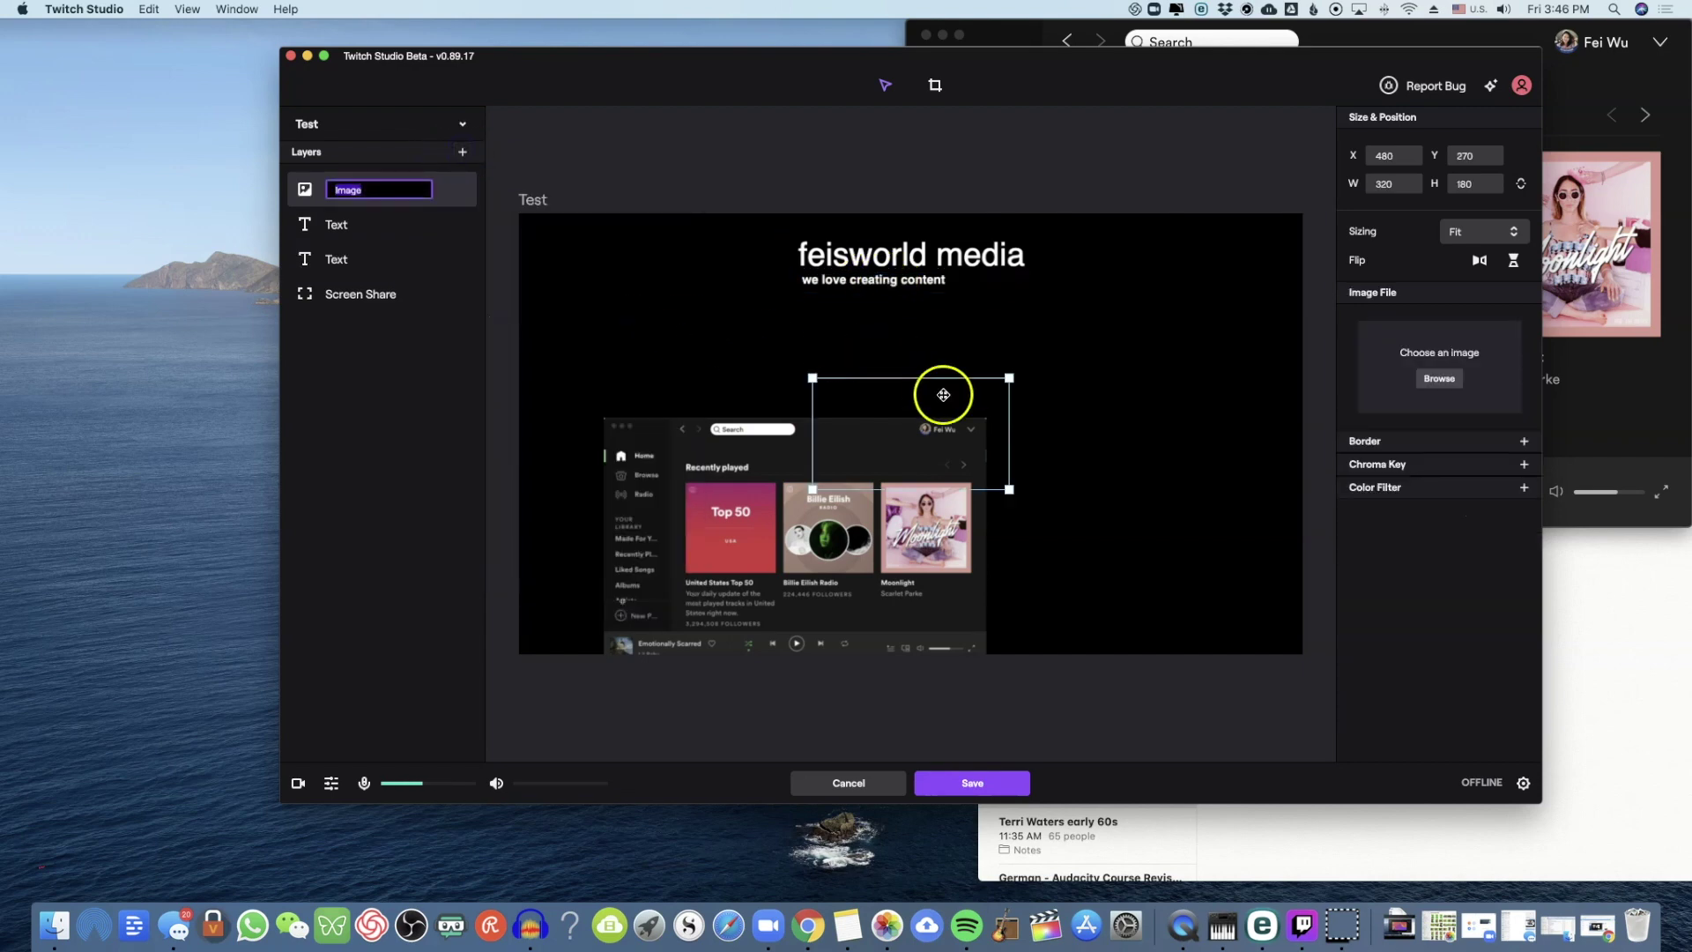
pyautogui.moveTo(941, 393); pyautogui.dragTo(1120, 345)
pyautogui.click(1439, 378)
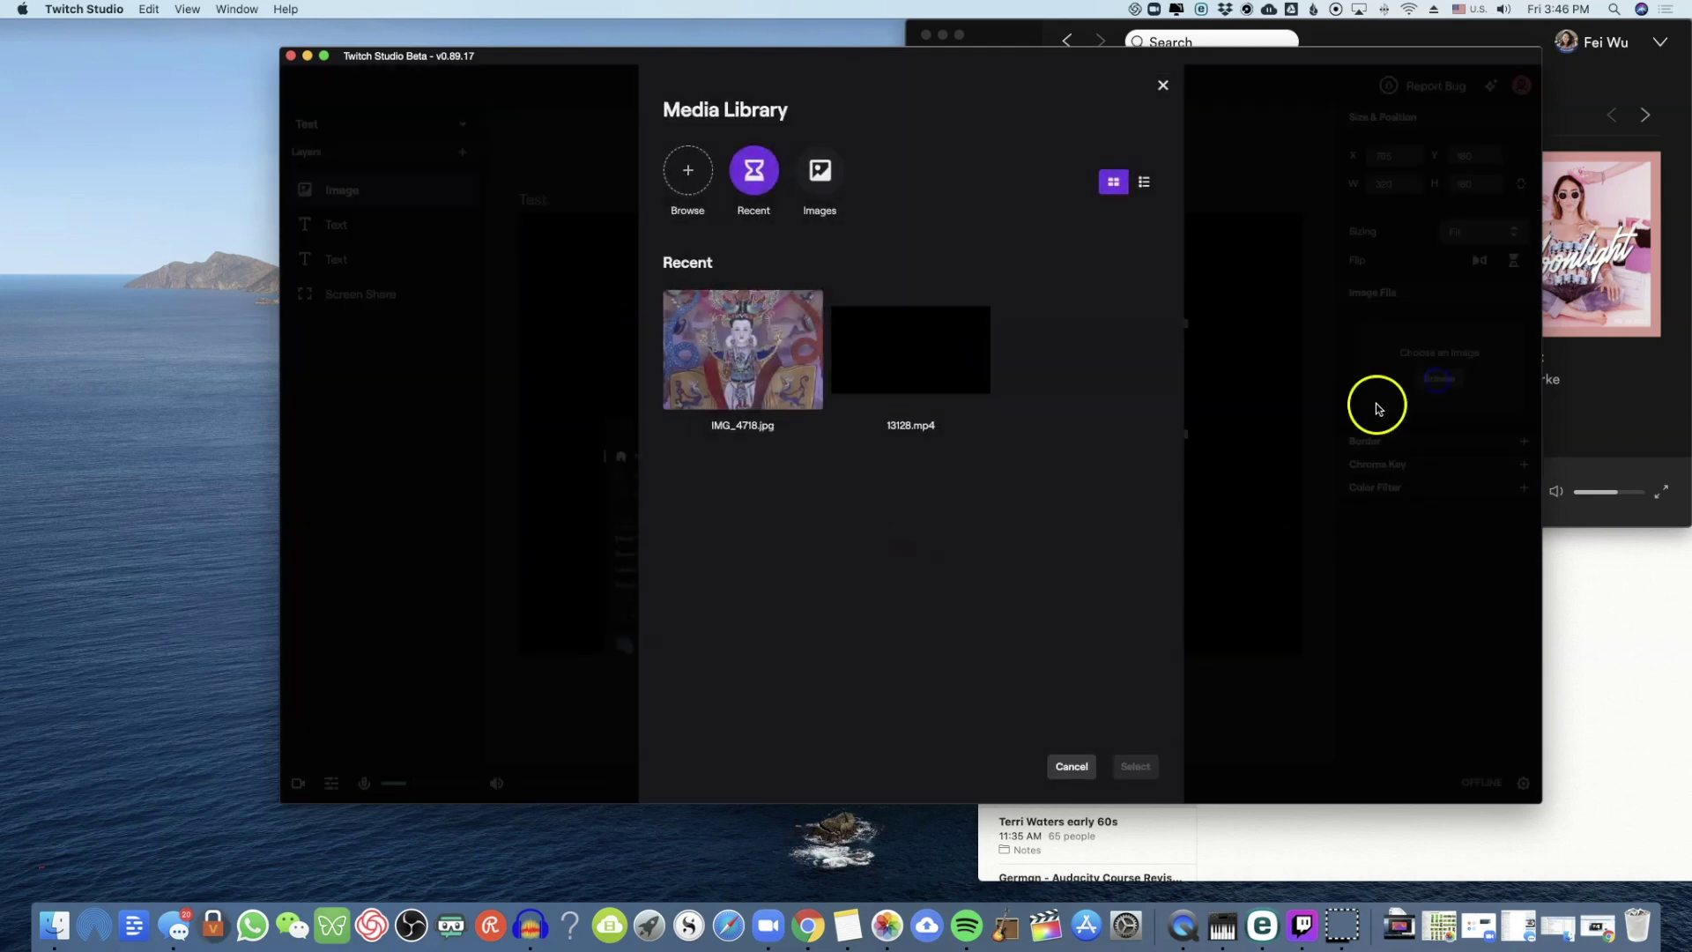
pyautogui.click(798, 371)
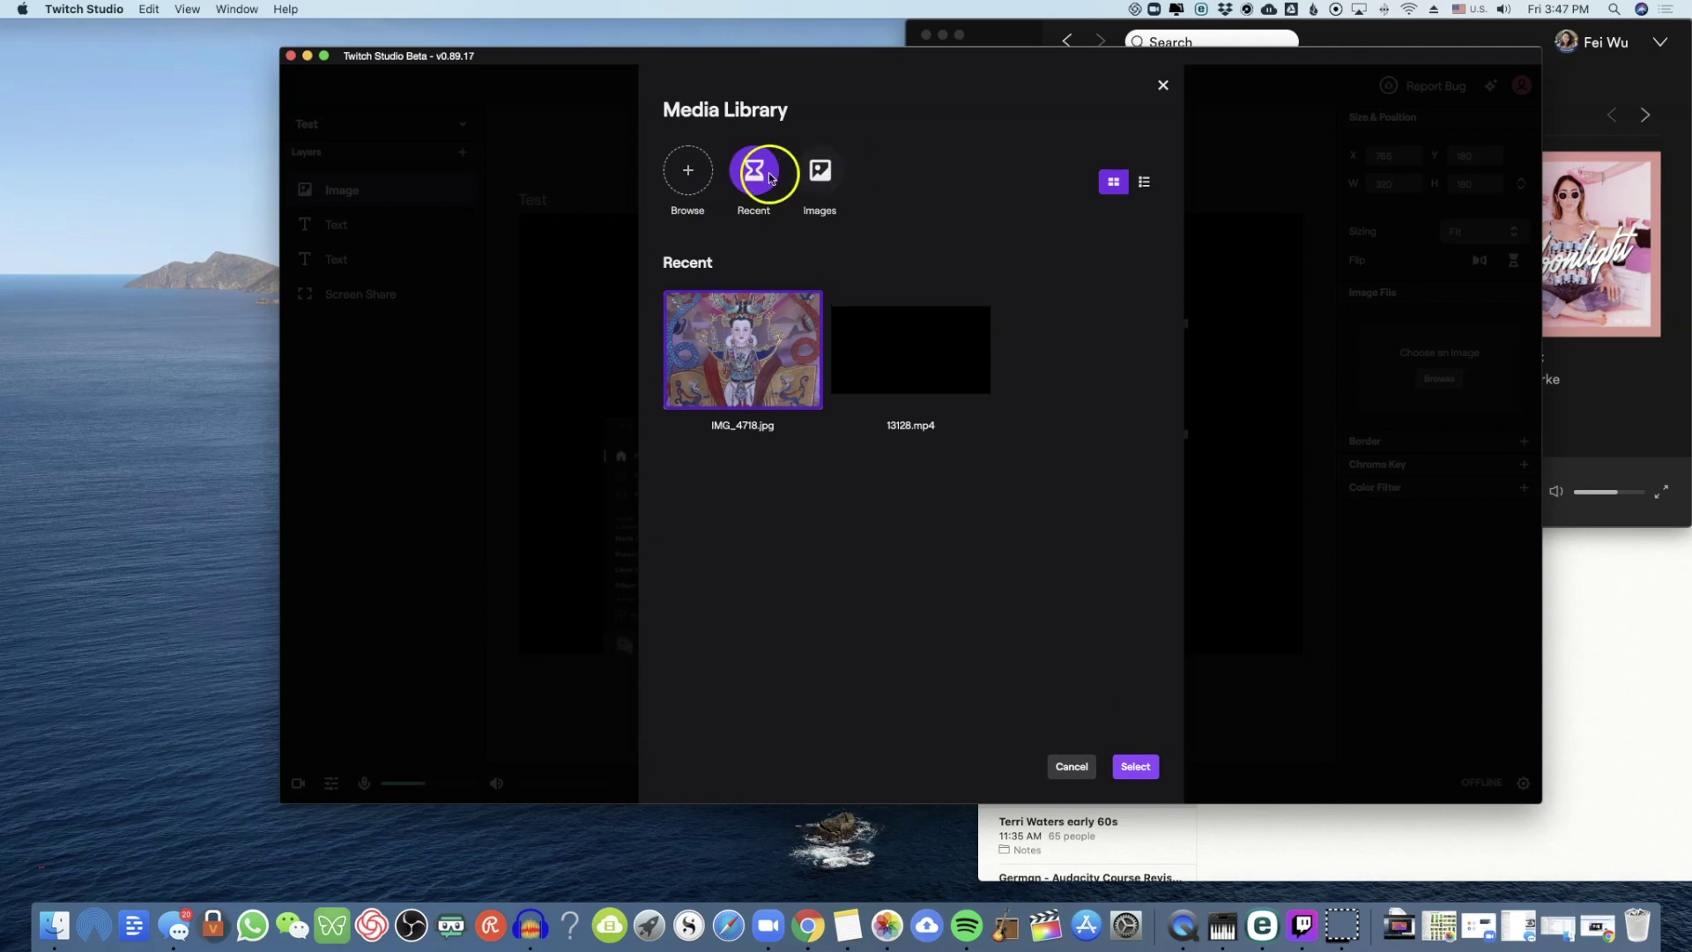
pyautogui.click(1145, 184)
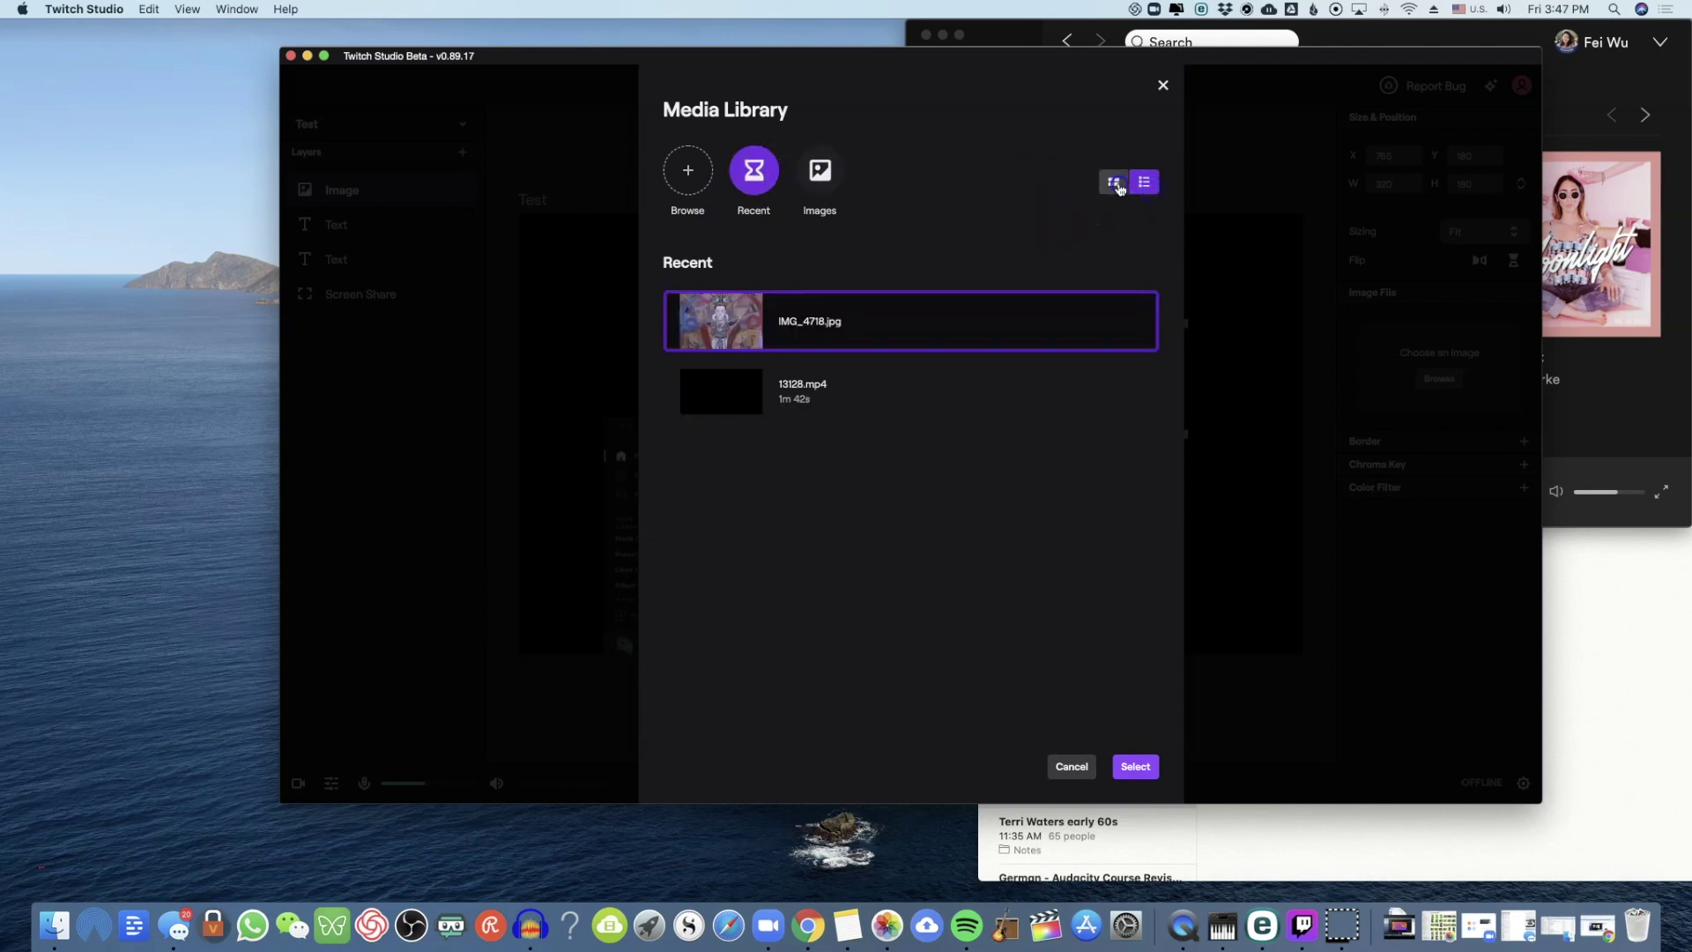
pyautogui.click(1115, 183)
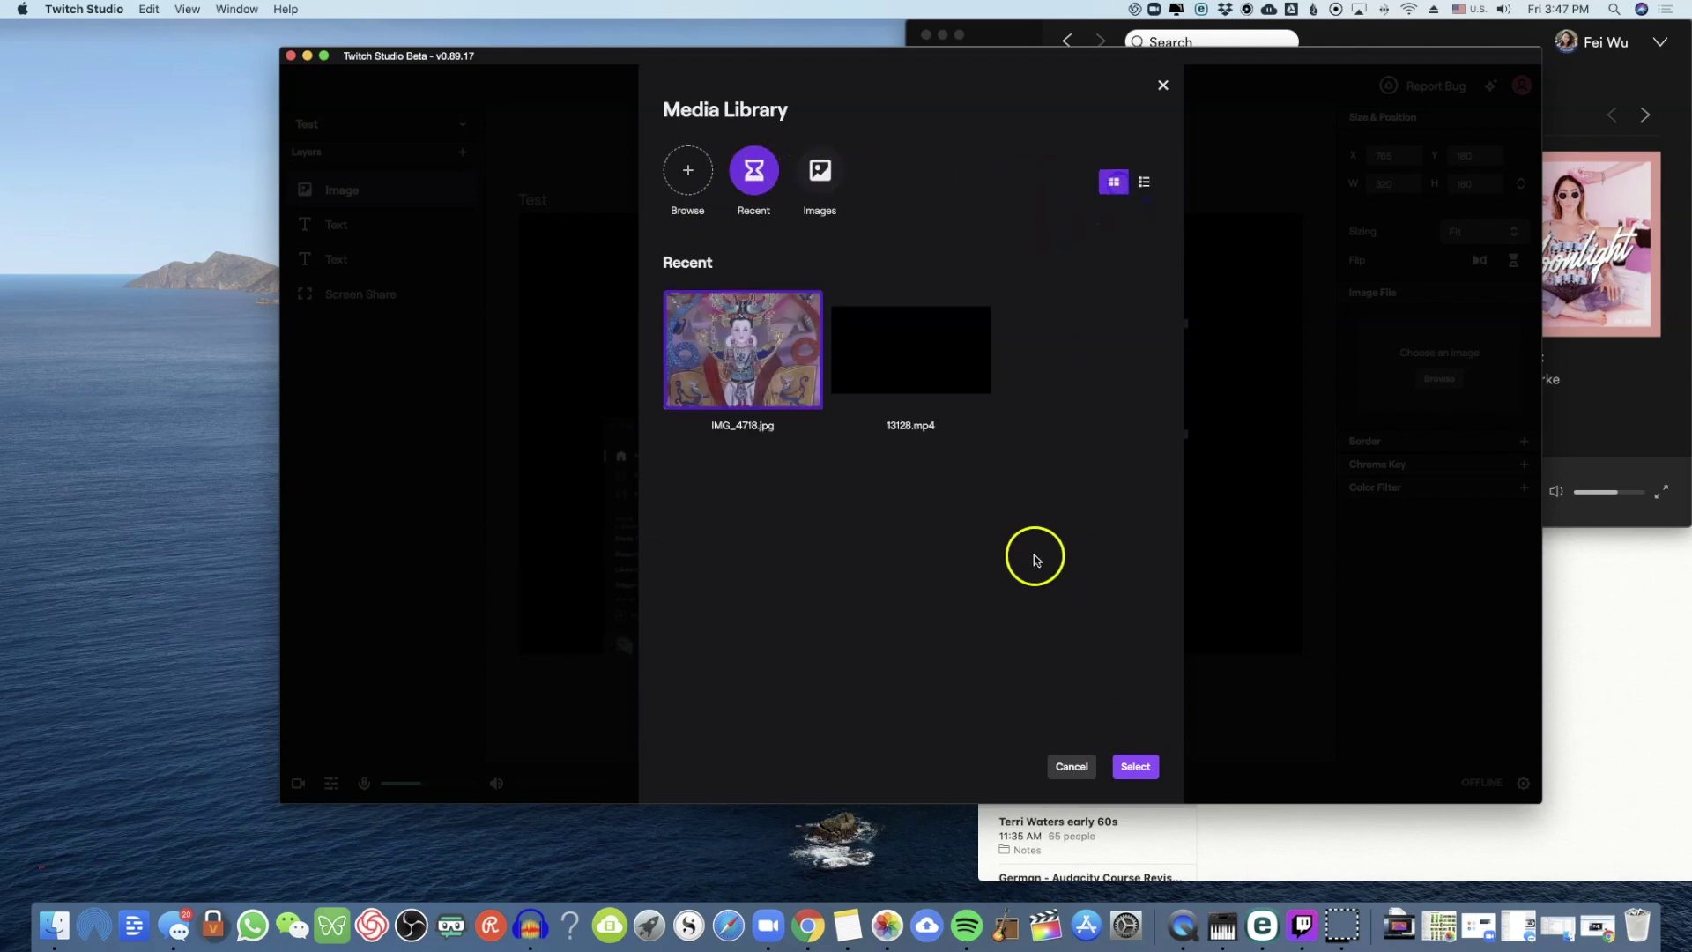
pyautogui.click(1140, 766)
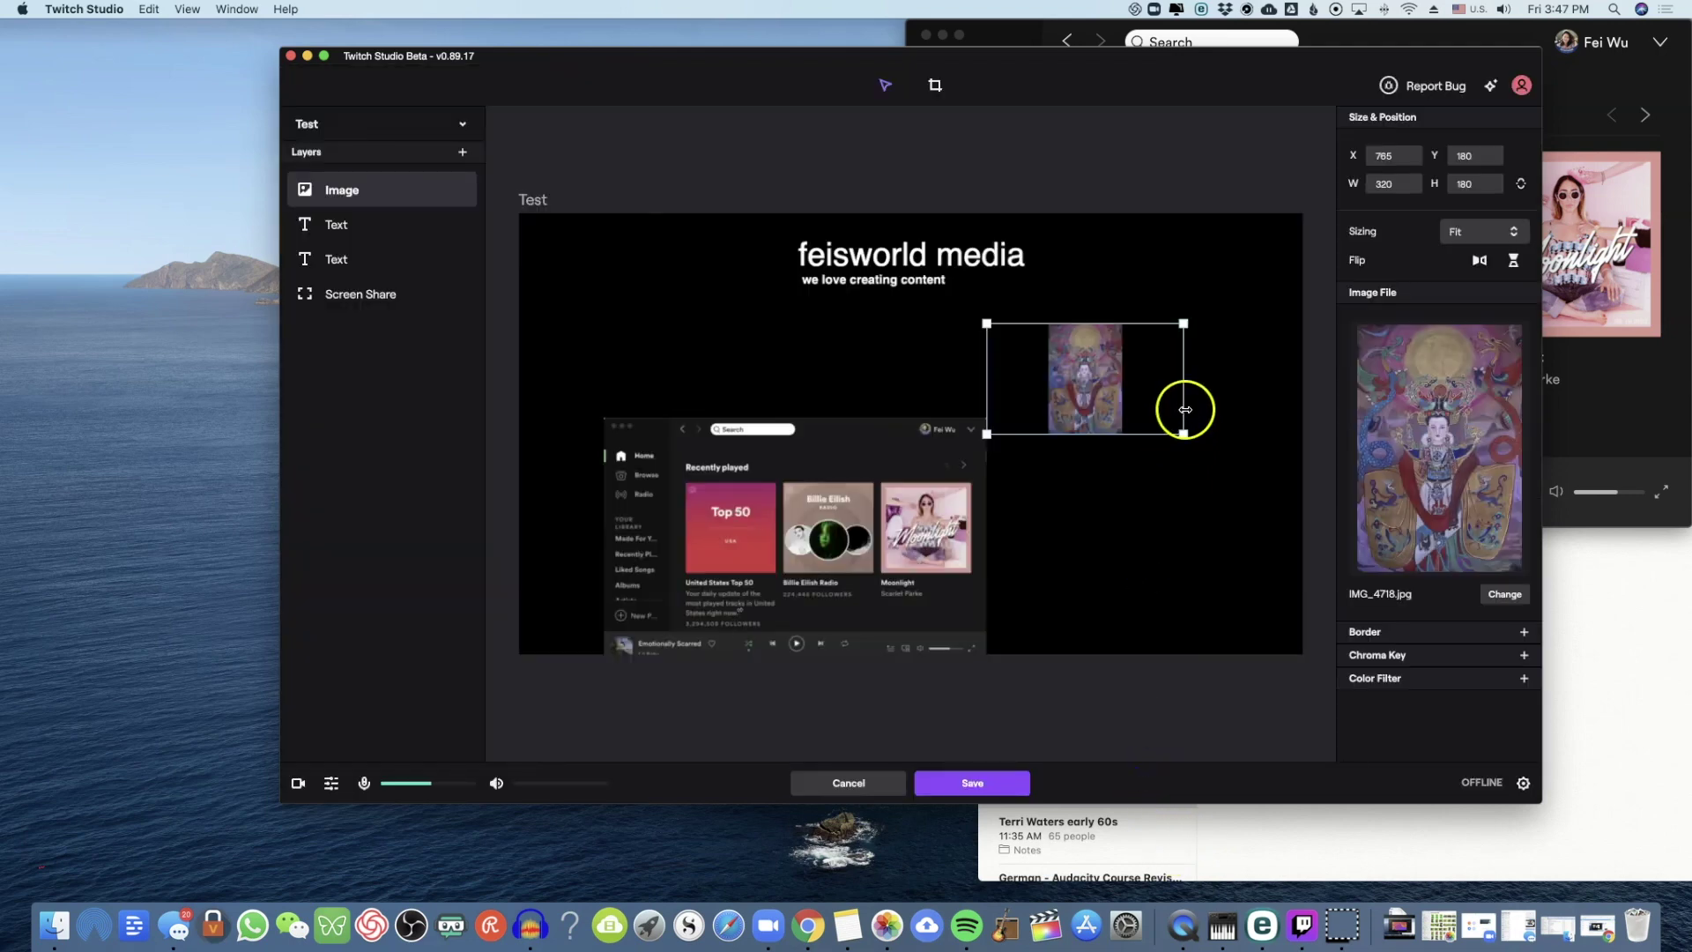
# Step: Set the image sizing to Fill and move it to the canvas's top right
pyautogui.click(1476, 232)
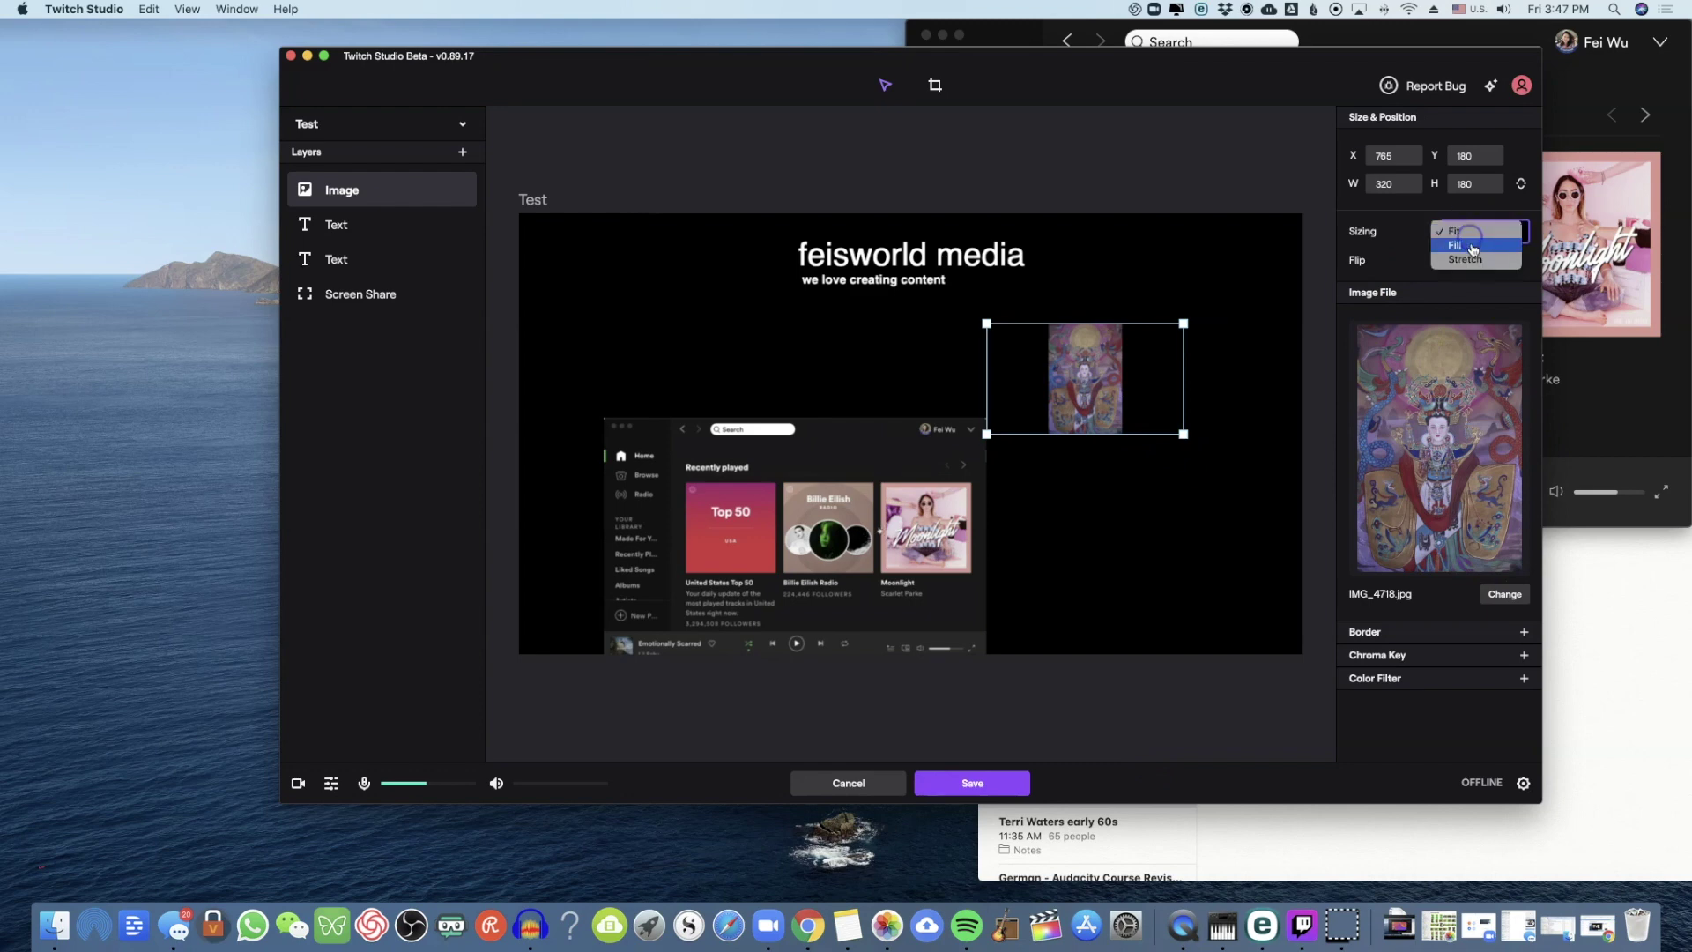
pyautogui.click(1471, 246)
pyautogui.click(1487, 233)
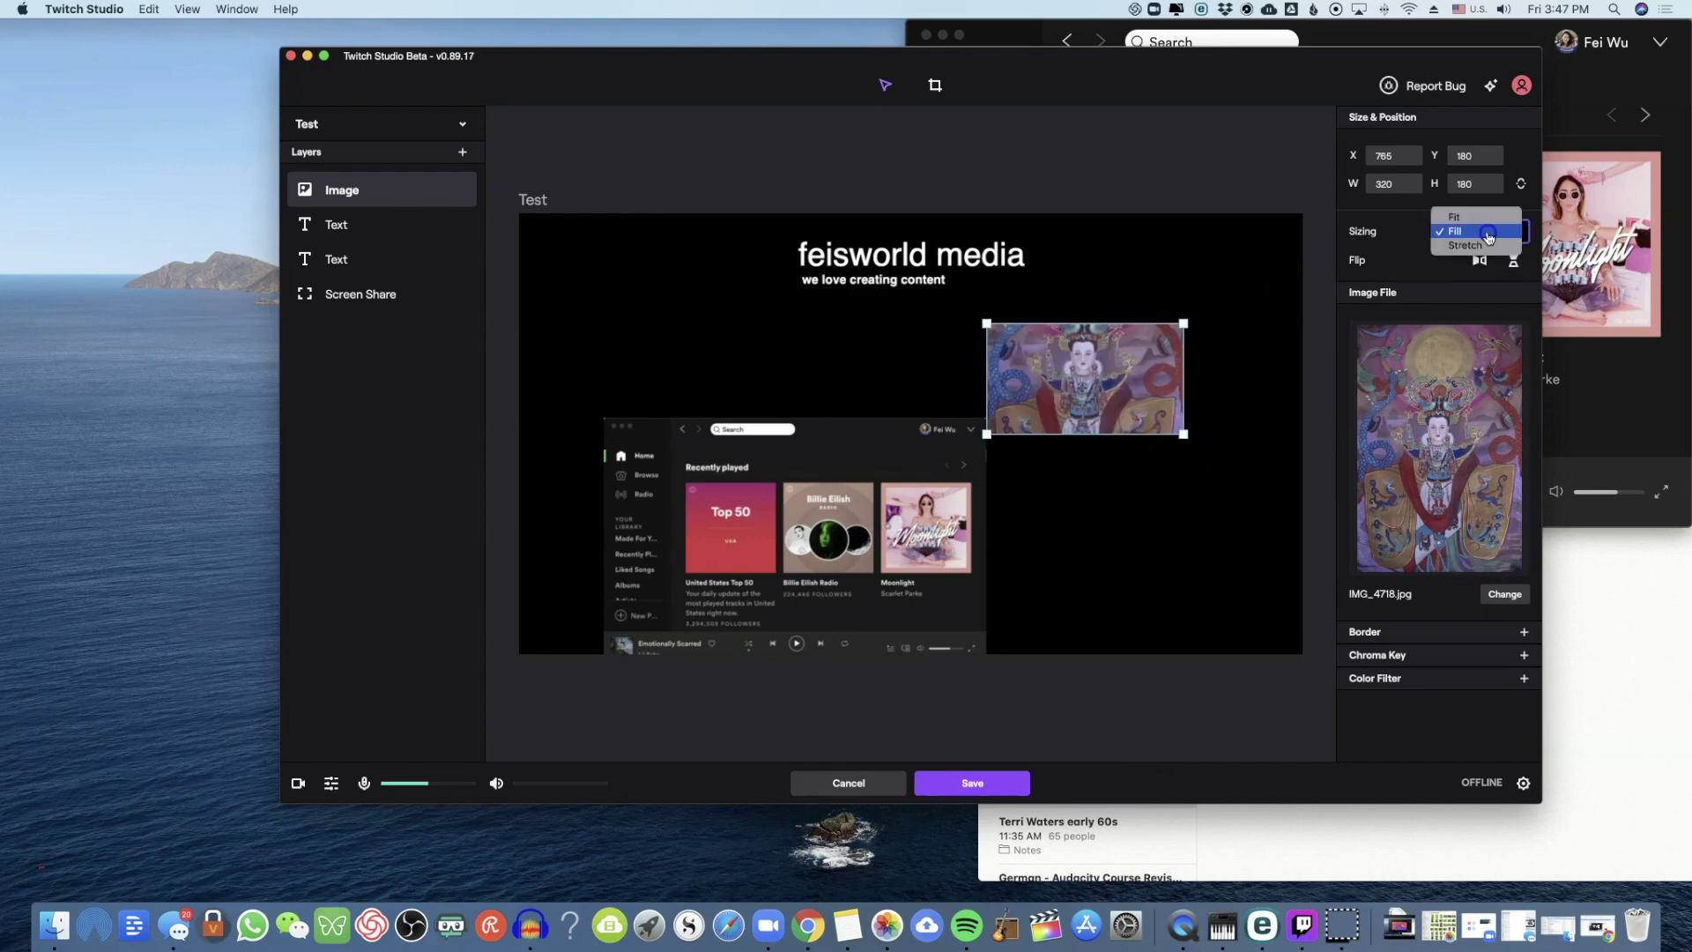
pyautogui.click(1233, 356)
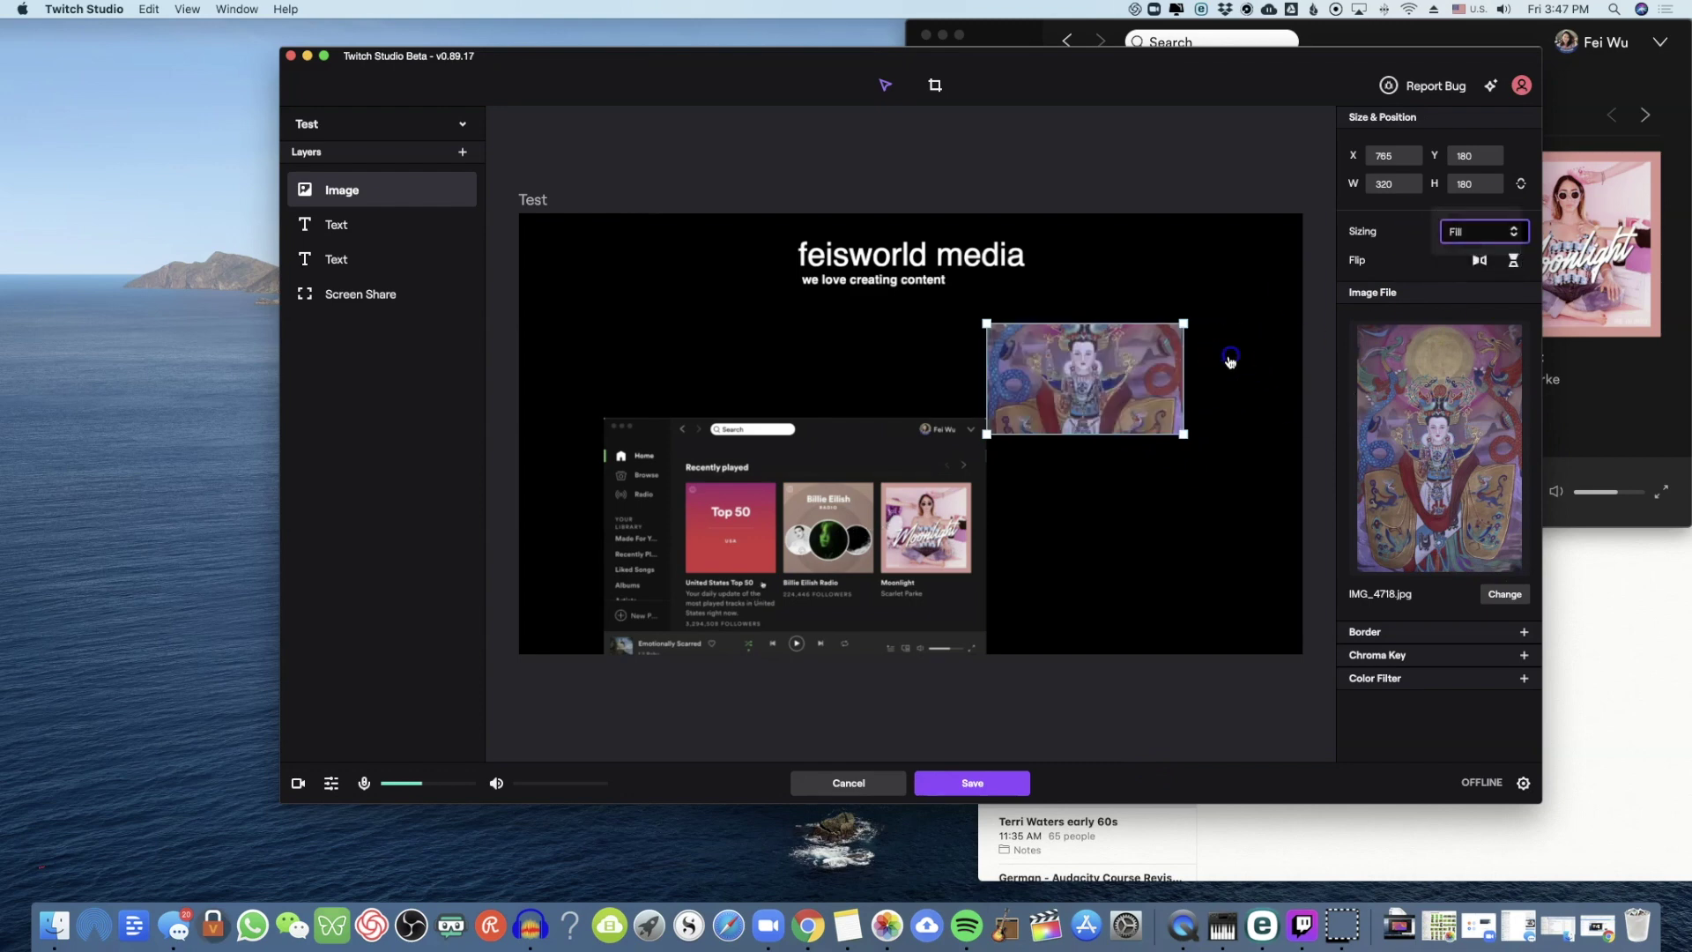
pyautogui.moveTo(1131, 396); pyautogui.dragTo(1280, 356)
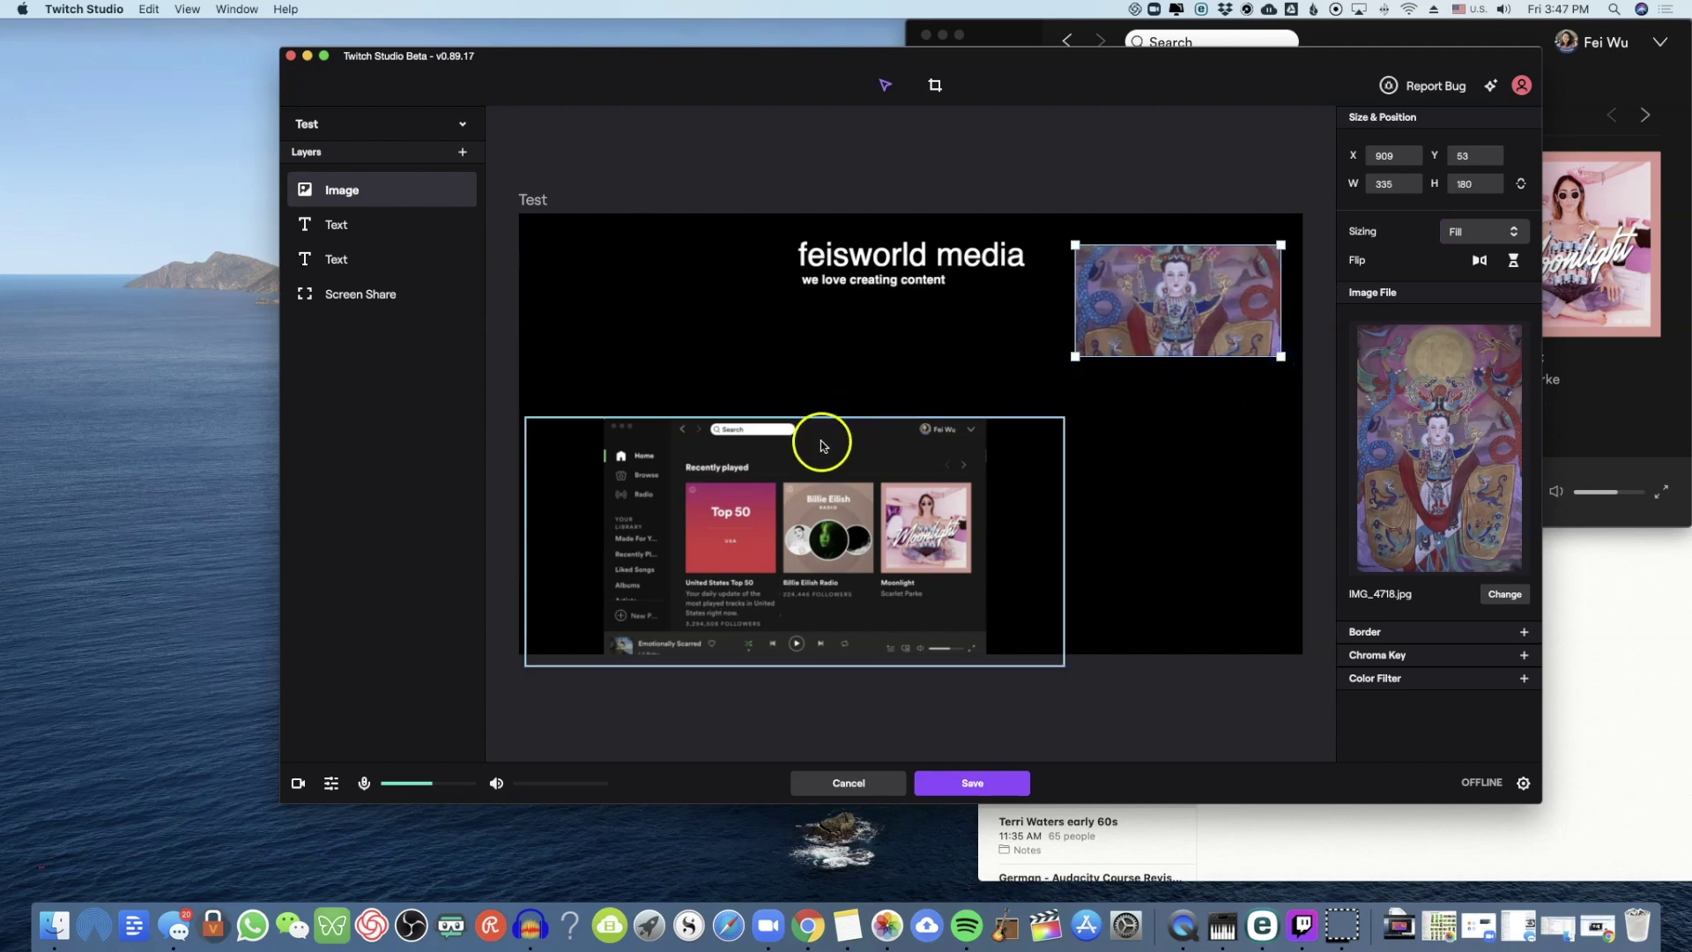
pyautogui.click(461, 151)
# Step: Add a media layer and move its box right of the screen share
pyautogui.click(559, 363)
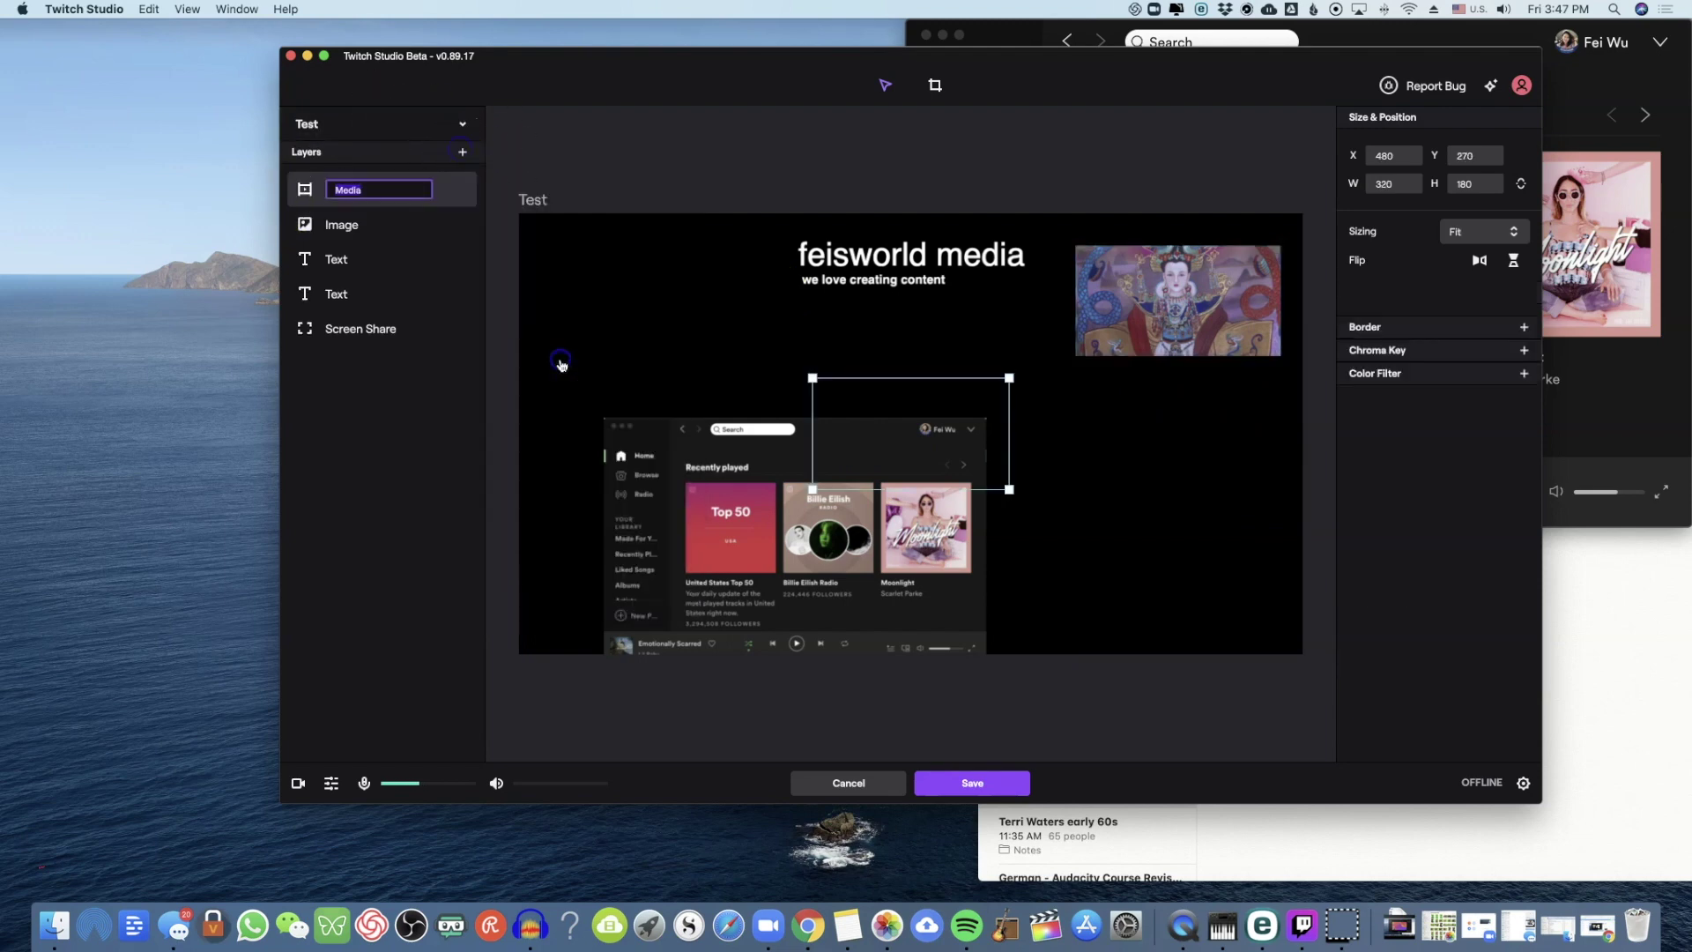
pyautogui.doubleClick(331, 184)
pyautogui.click(1021, 386)
pyautogui.moveTo(936, 390); pyautogui.dragTo(1186, 387)
# Step: Load 13128.mp4 into the media box, enlarge it to 371×196, and adjust its volume
pyautogui.click(1461, 386)
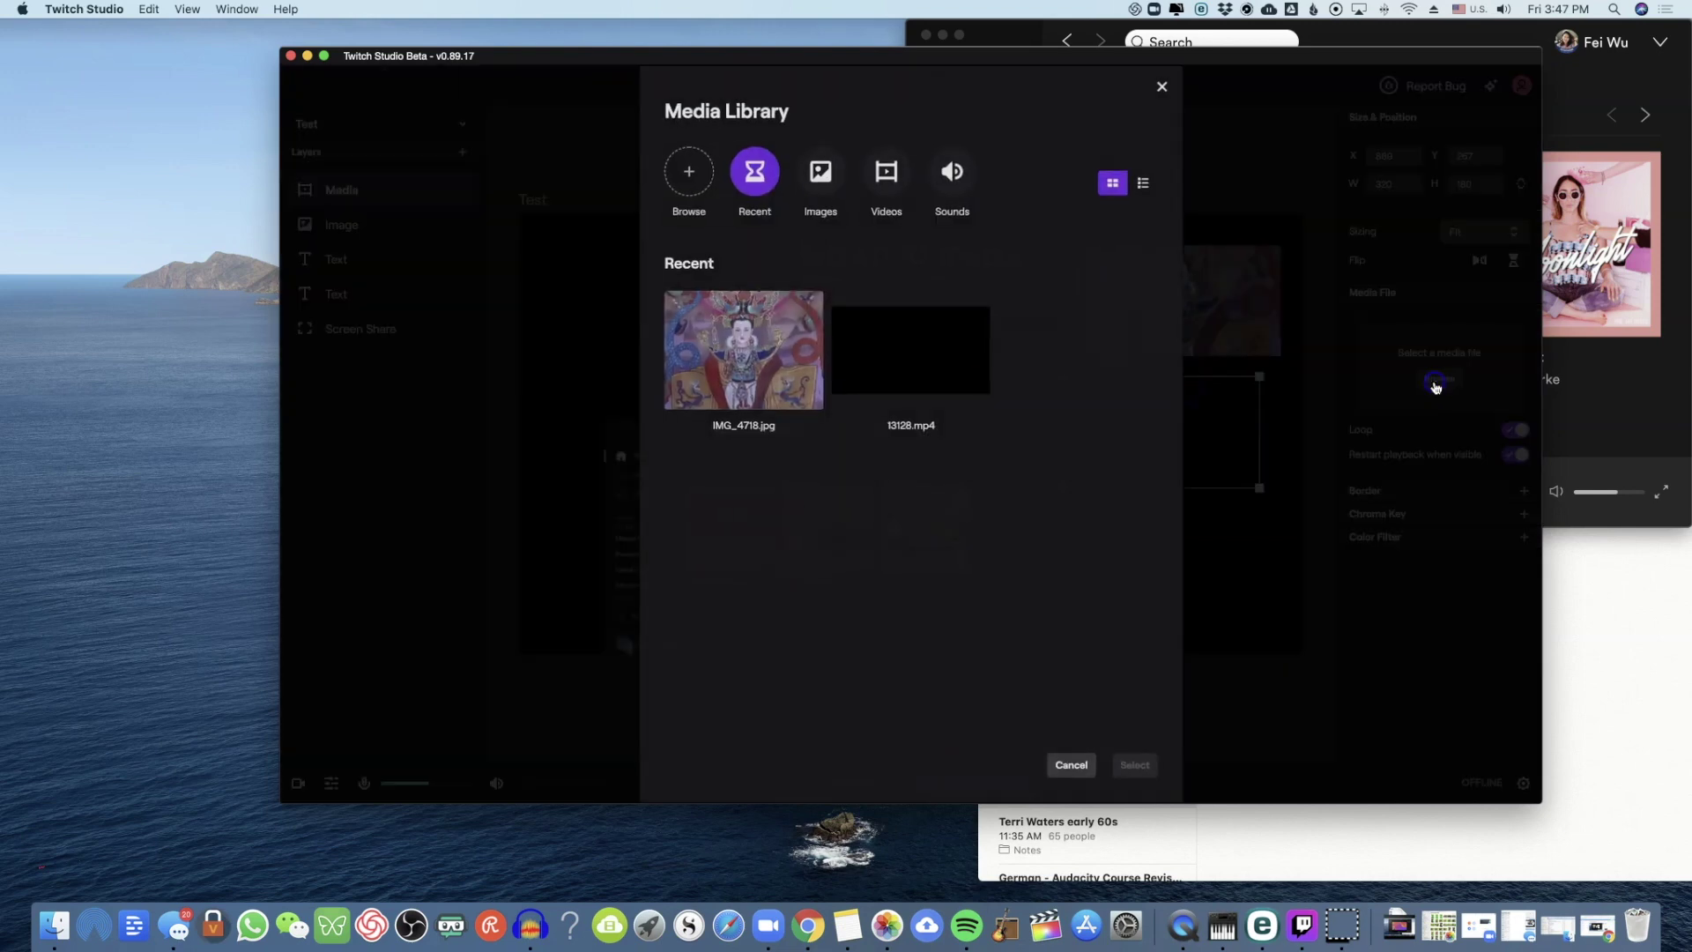
pyautogui.click(868, 348)
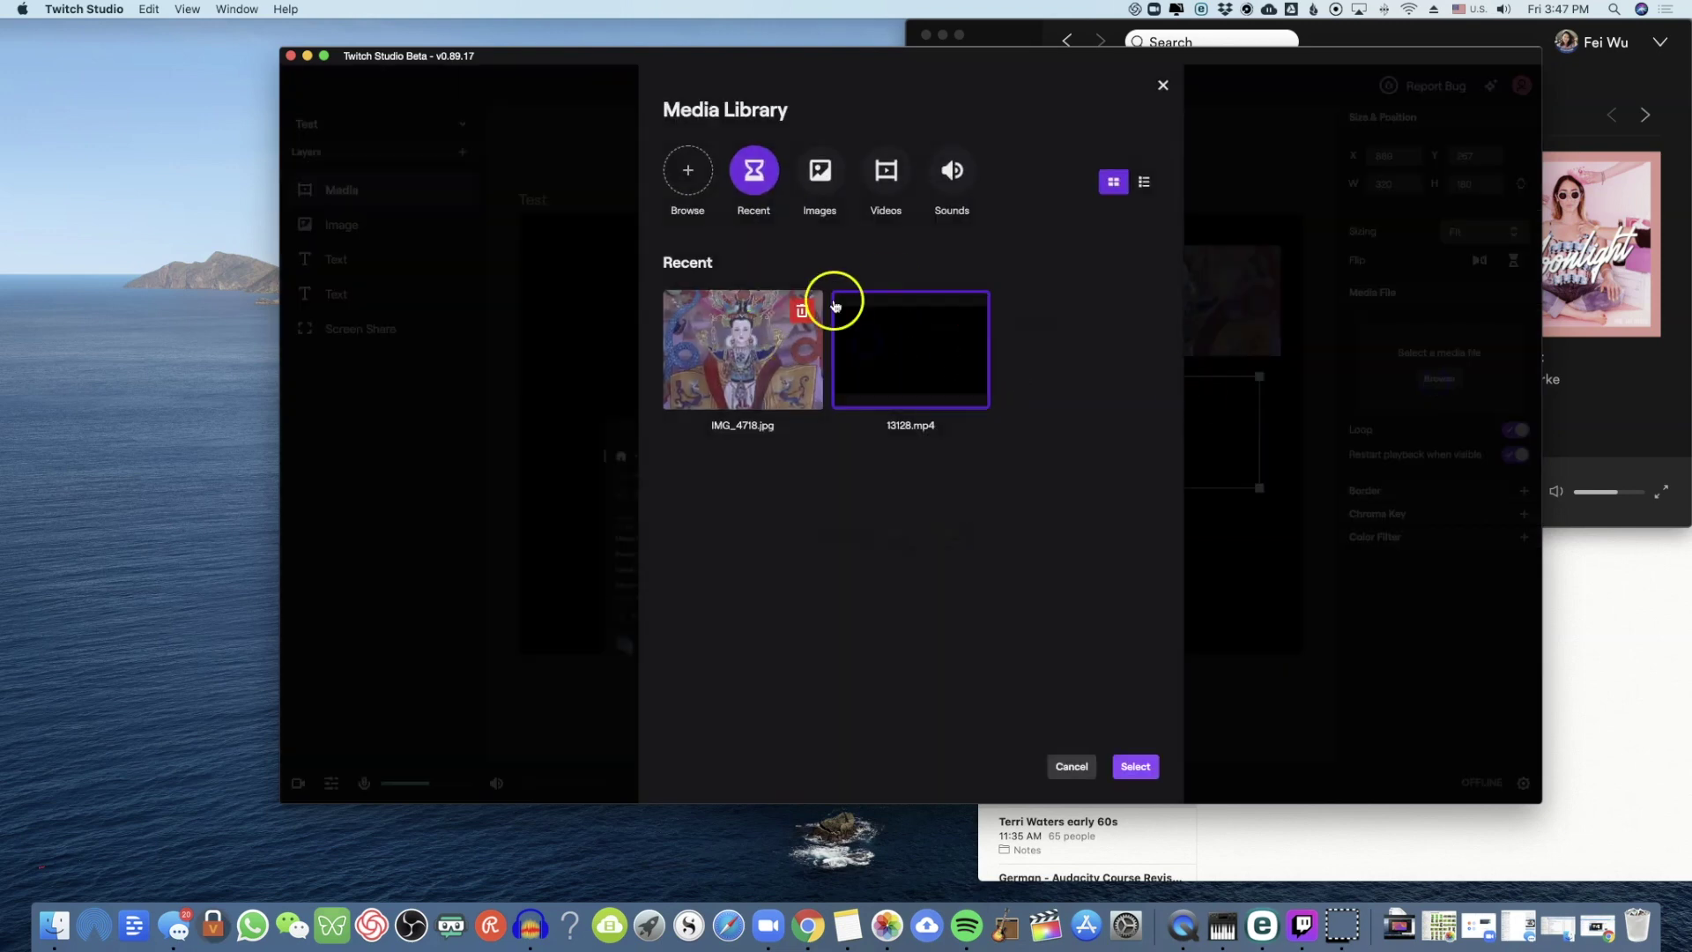
pyautogui.click(1143, 770)
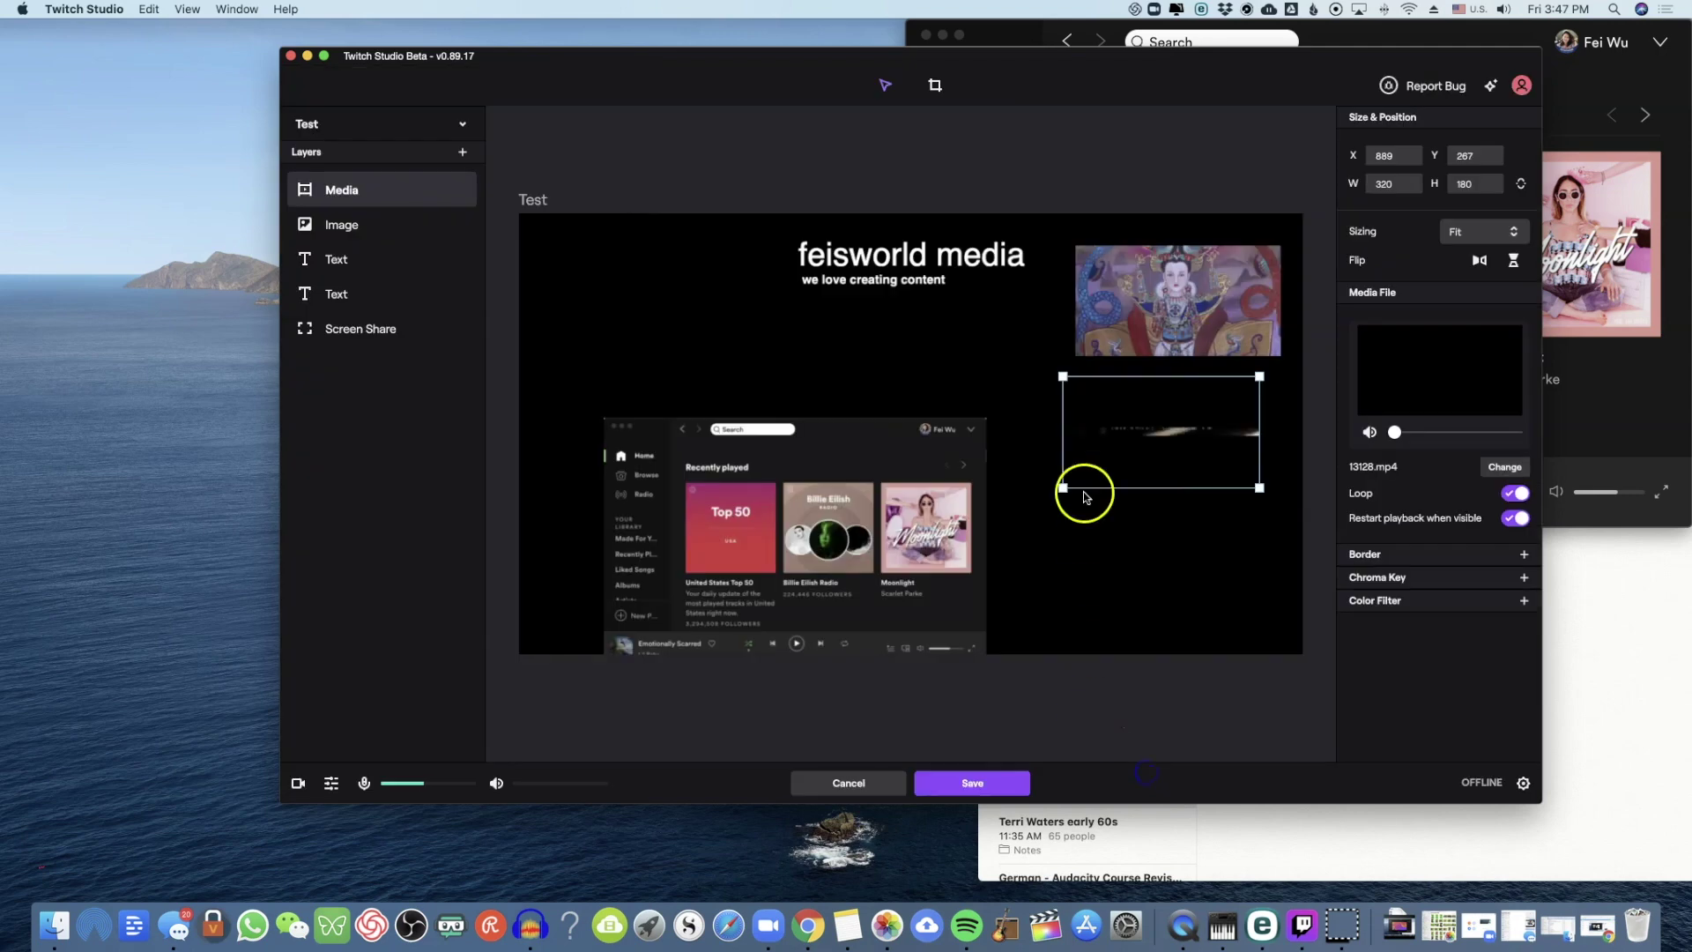
pyautogui.moveTo(1061, 486); pyautogui.dragTo(1045, 496)
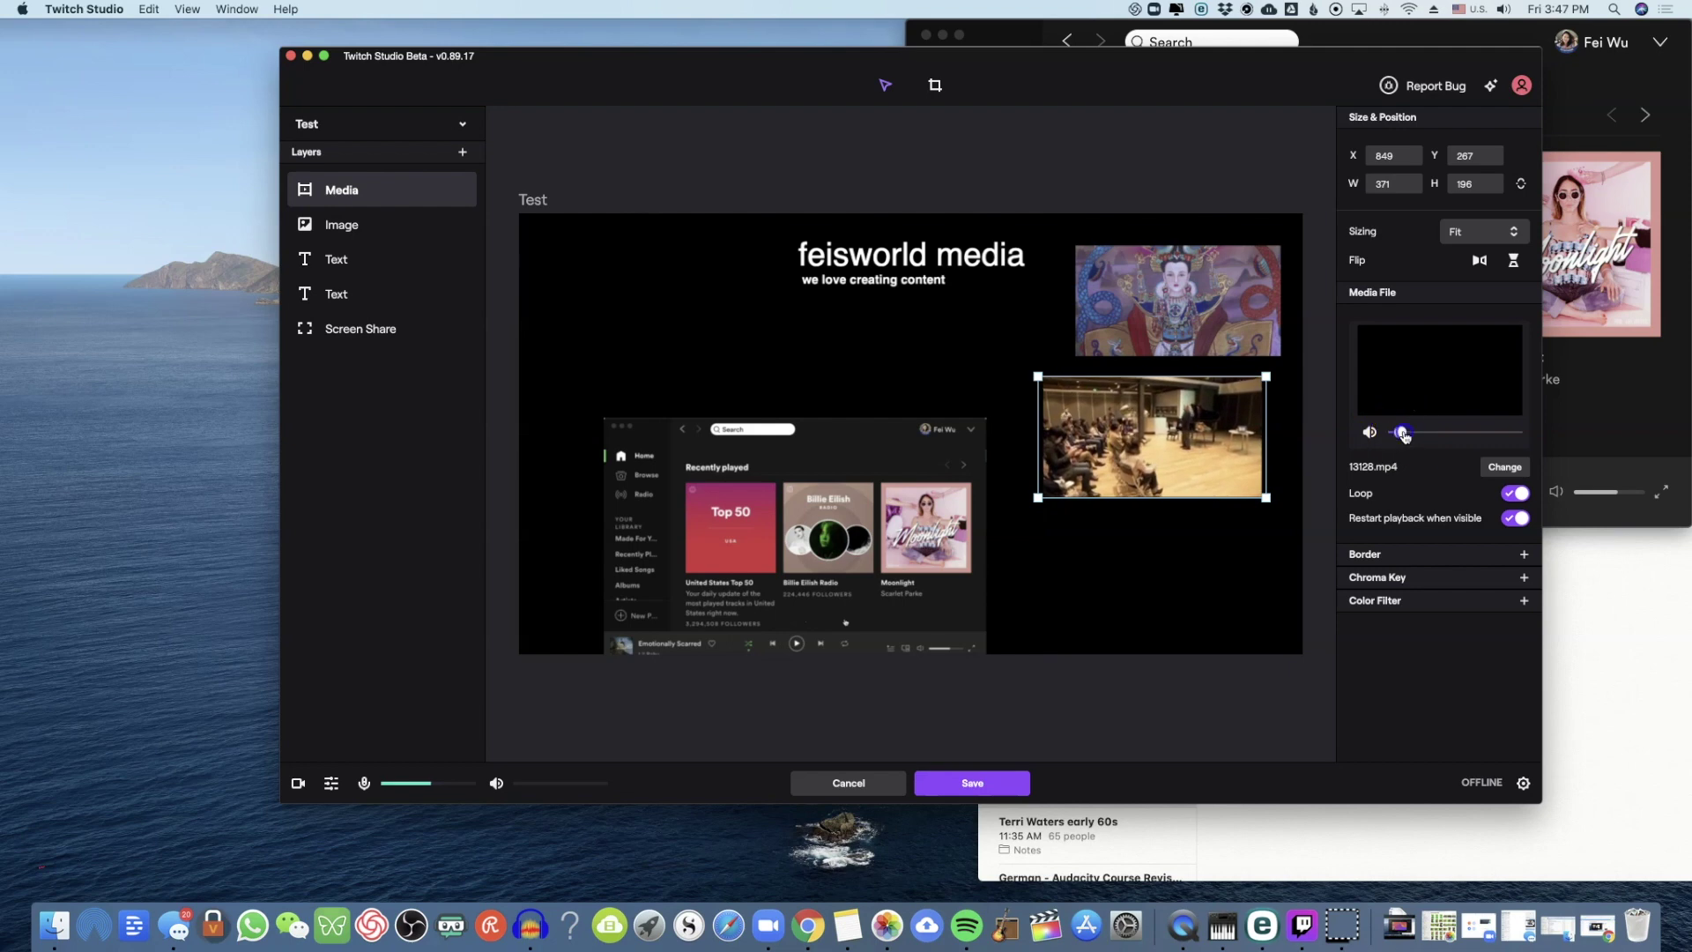
pyautogui.moveTo(1435, 438); pyautogui.dragTo(1484, 439)
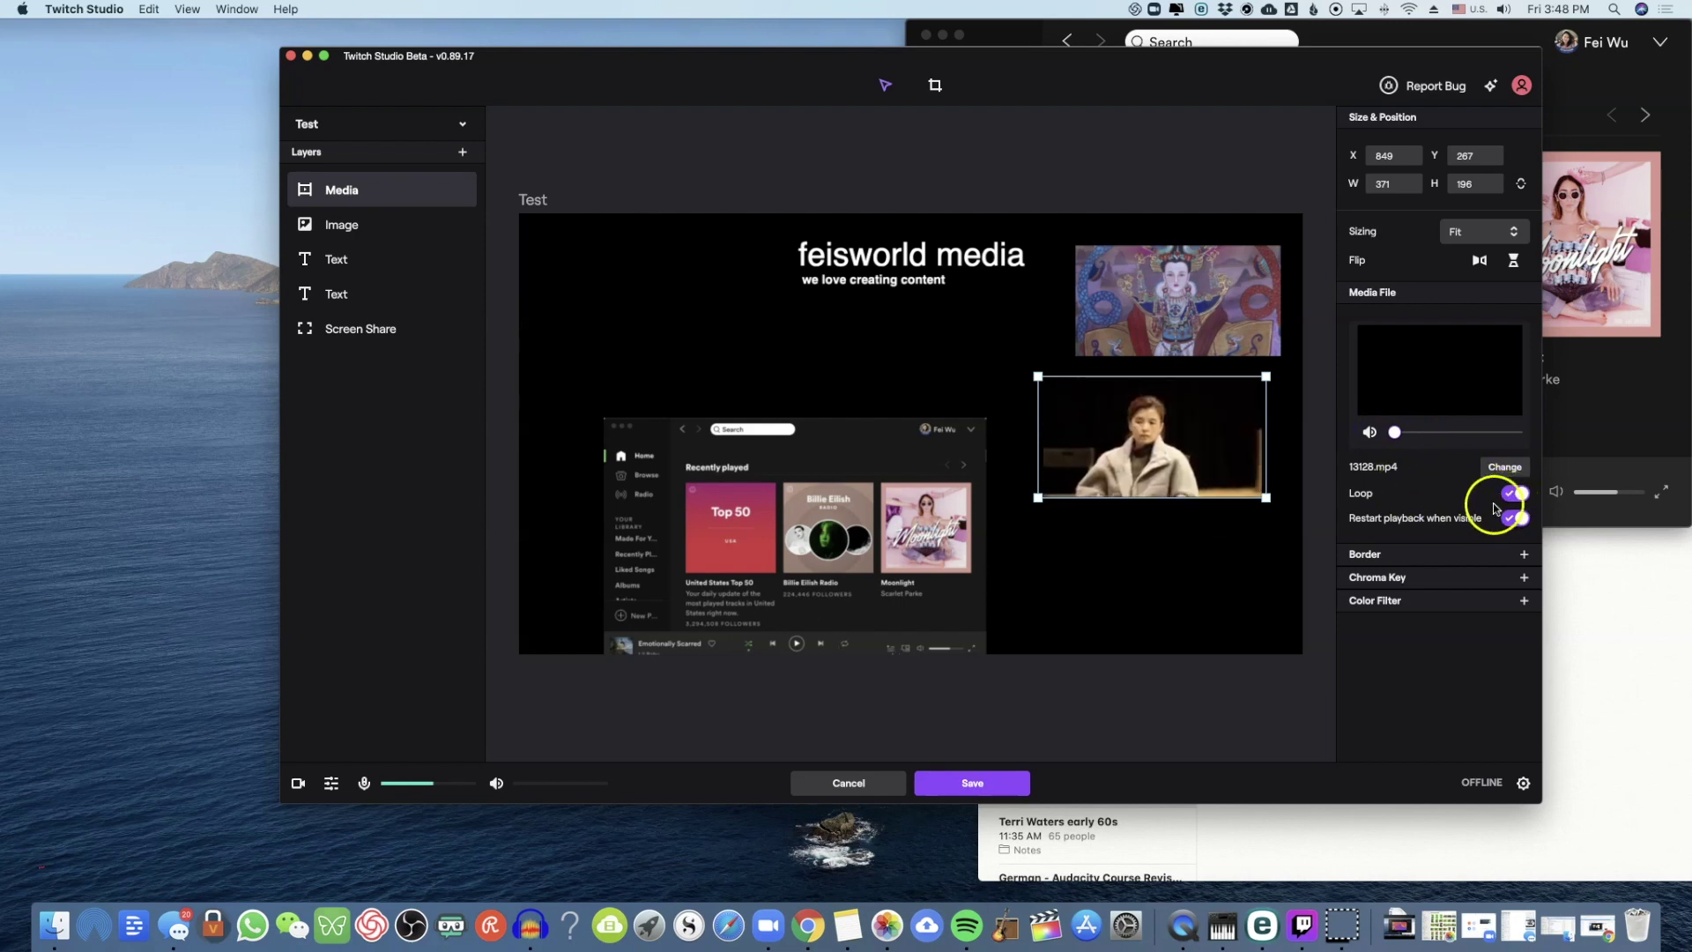
# Step: Add a solid colour box at upper left, colour it blue #0C00FF, and shrink it to 147×100
pyautogui.click(462, 152)
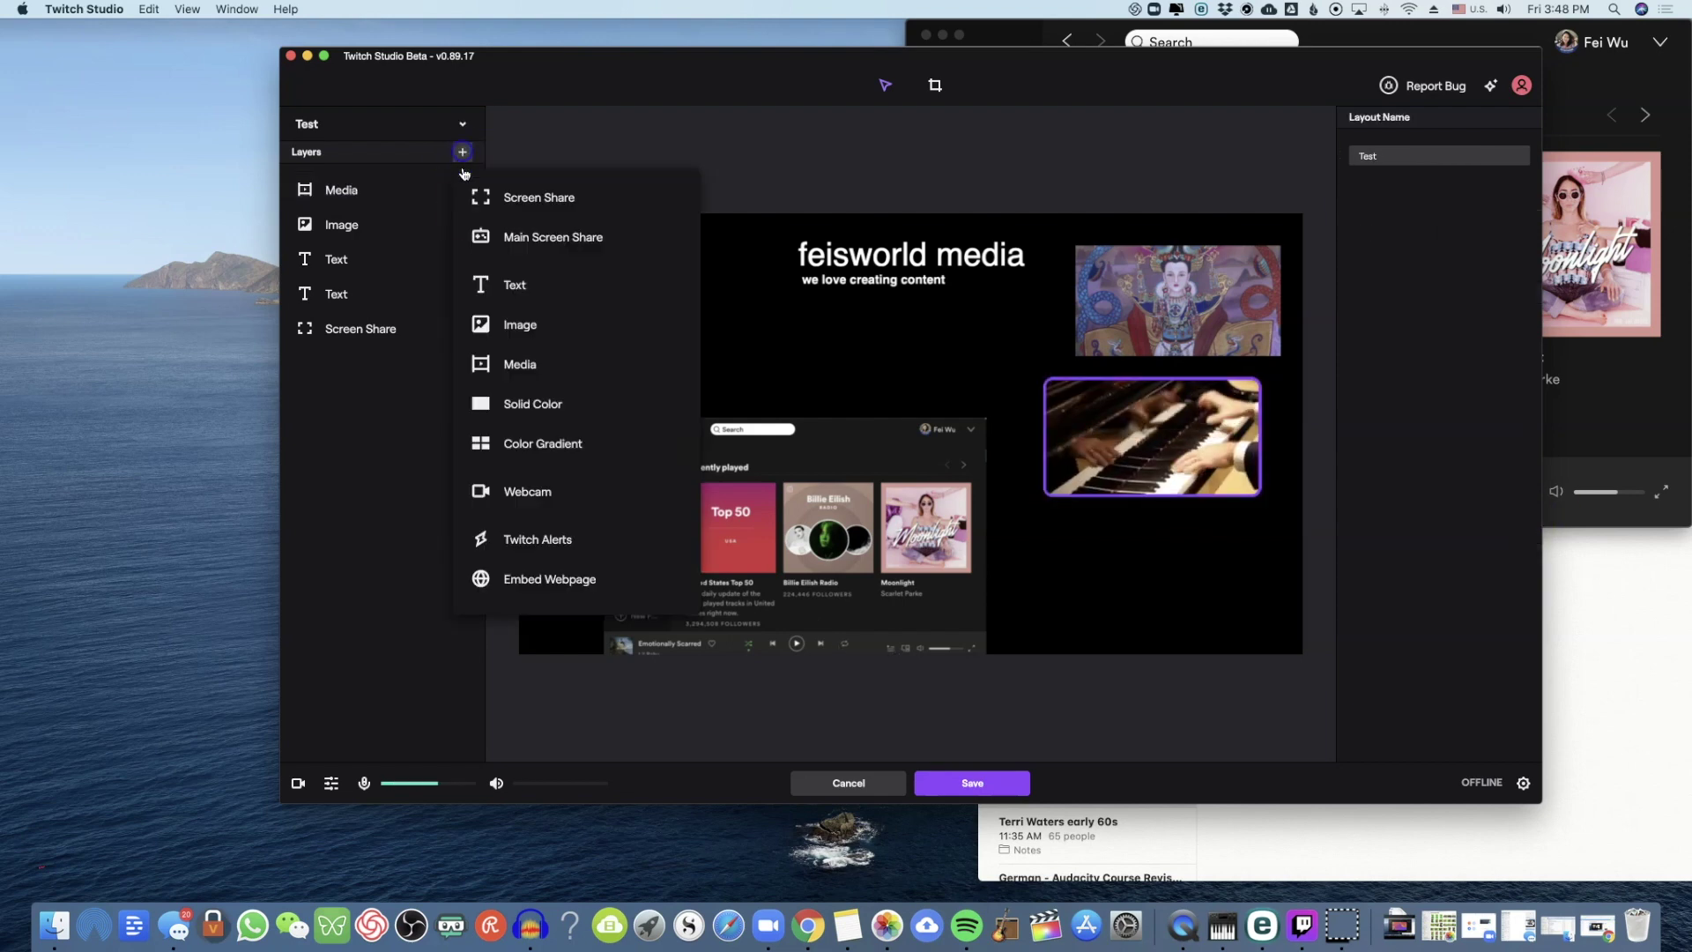
pyautogui.click(557, 405)
pyautogui.moveTo(944, 423); pyautogui.dragTo(755, 322)
pyautogui.click(1359, 357)
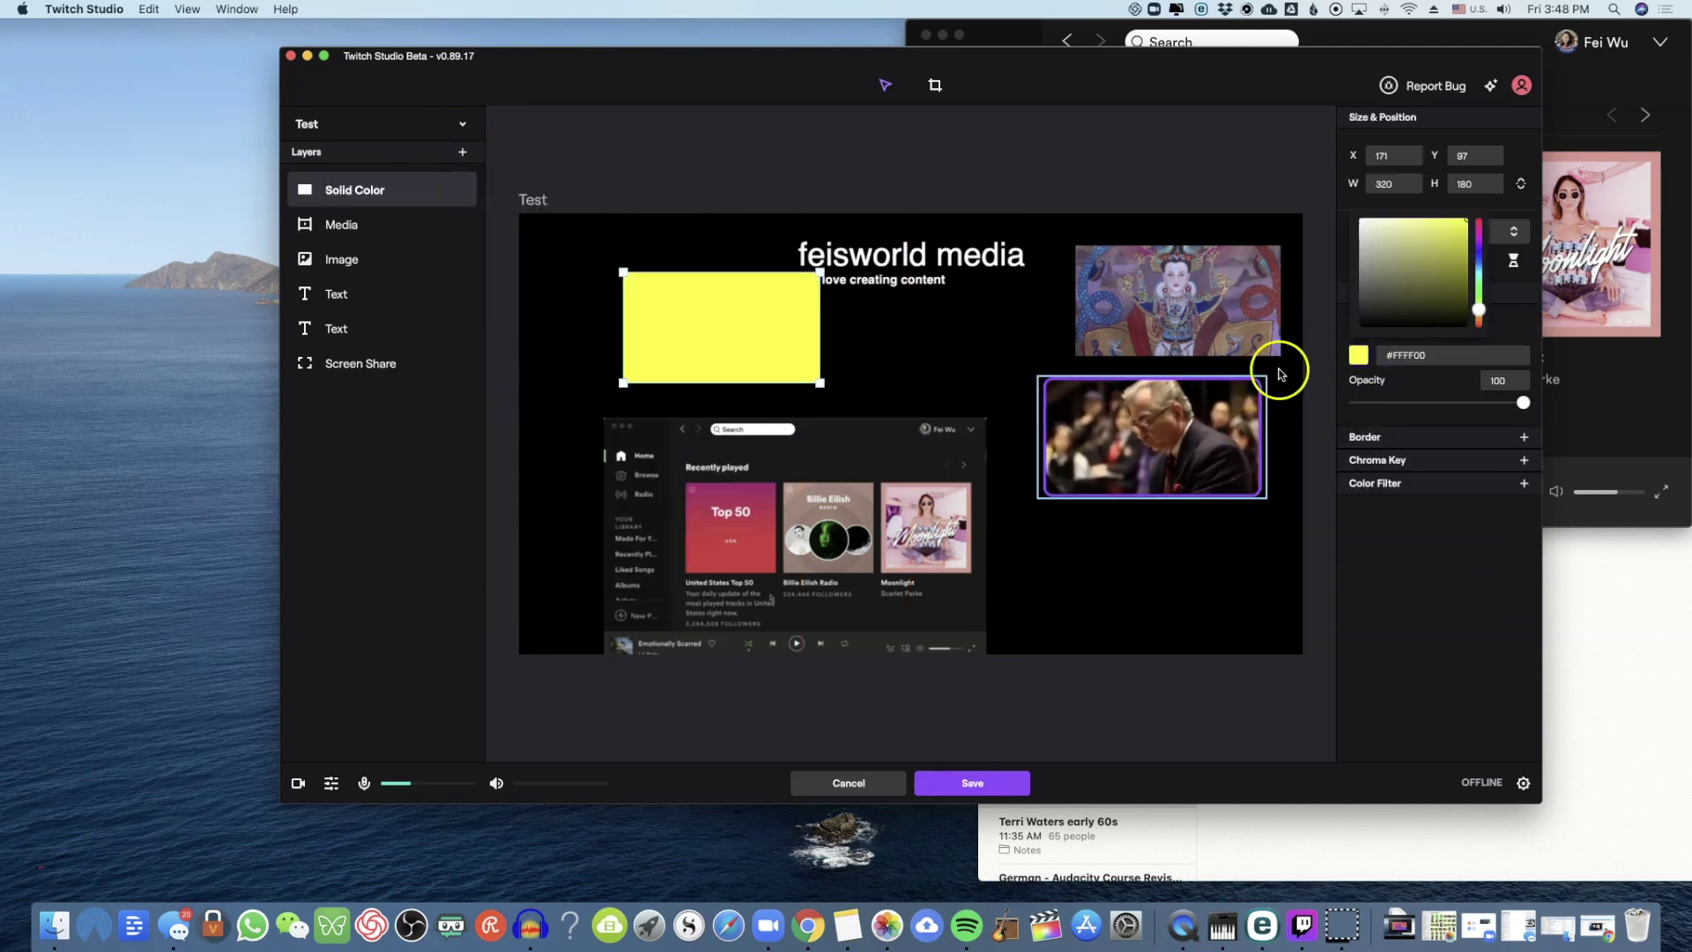
pyautogui.click(1355, 357)
pyautogui.click(1358, 354)
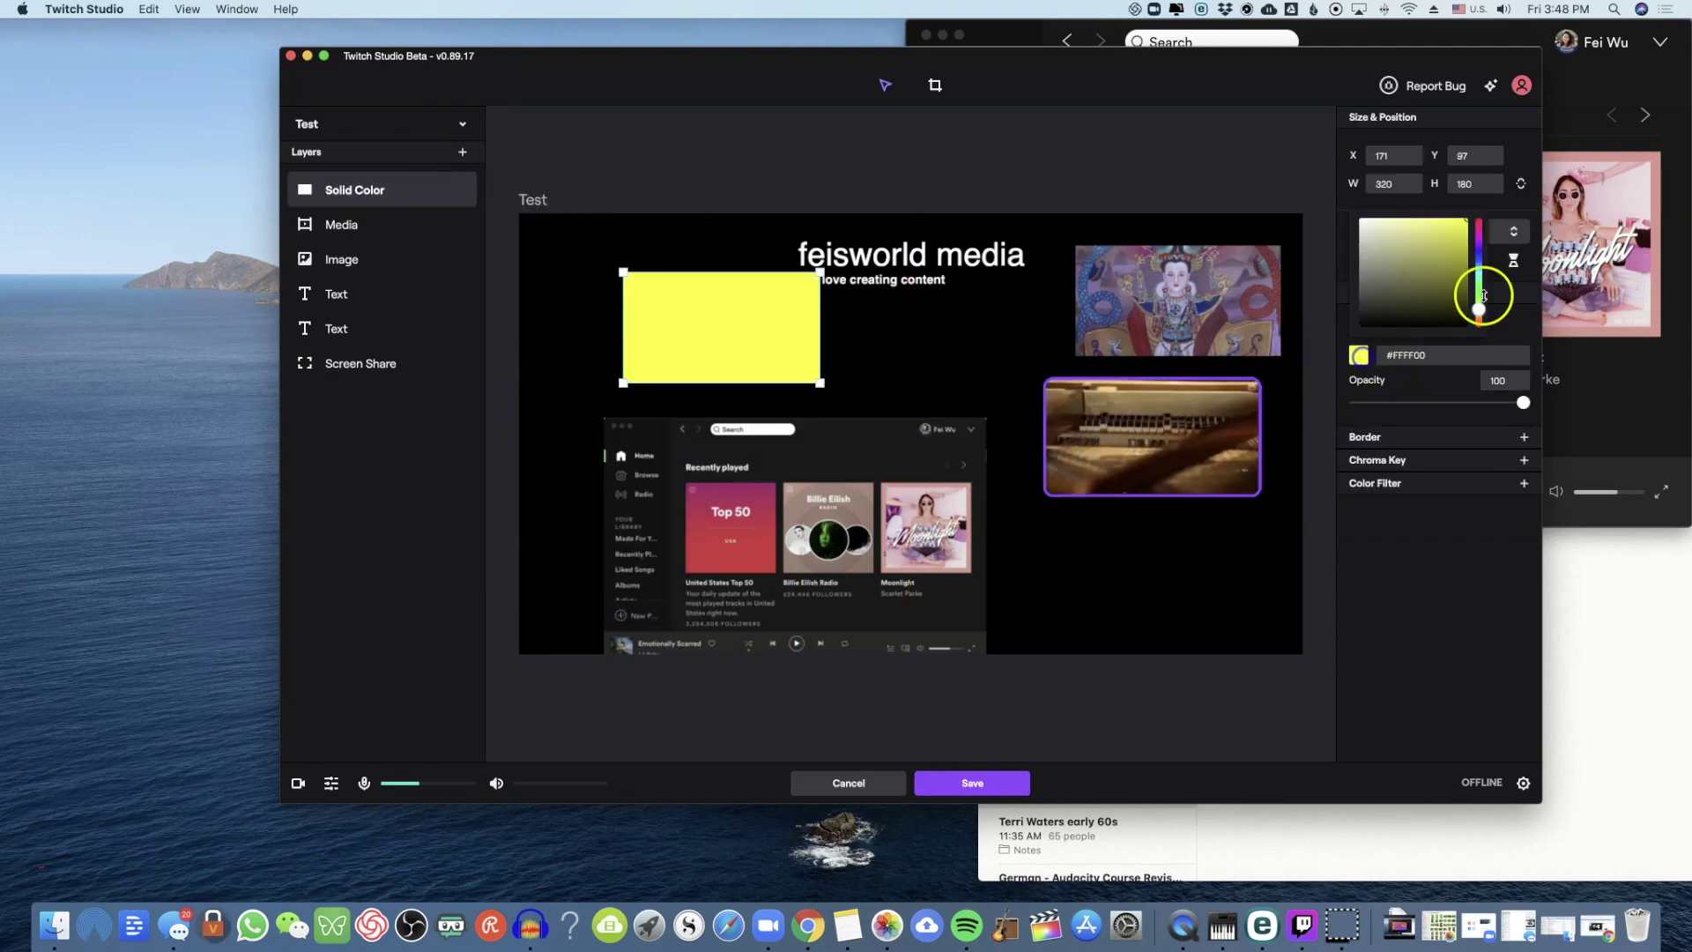
pyautogui.moveTo(1478, 309); pyautogui.dragTo(1478, 253)
pyautogui.click(732, 313)
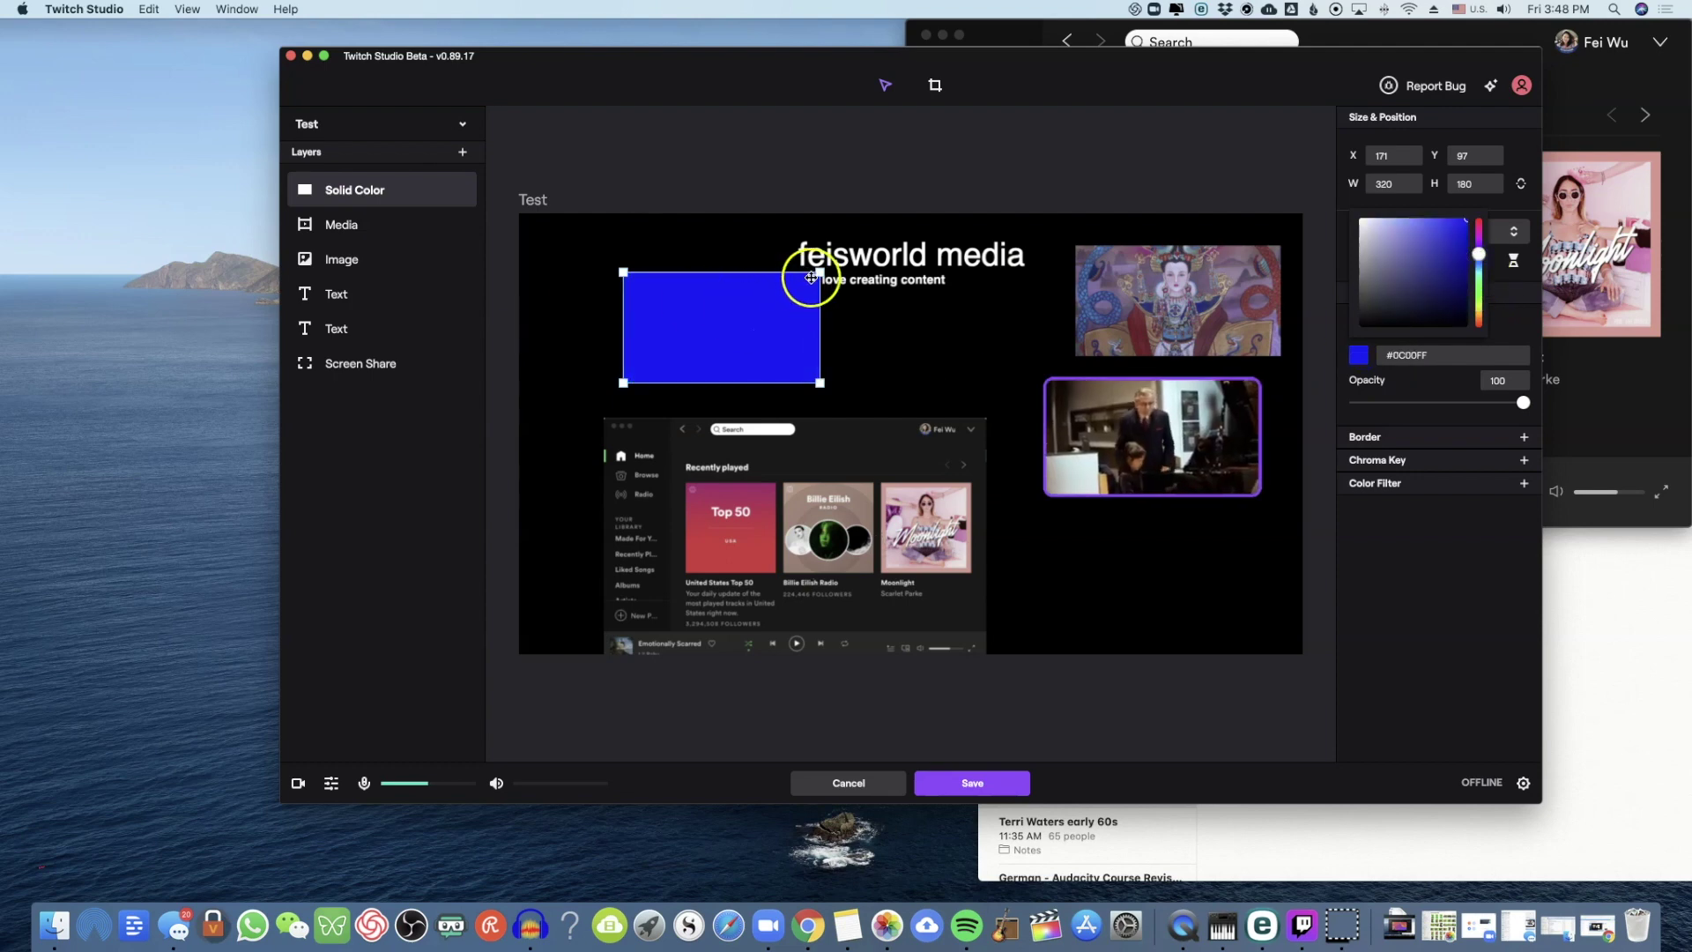
pyautogui.moveTo(810, 278); pyautogui.dragTo(713, 320)
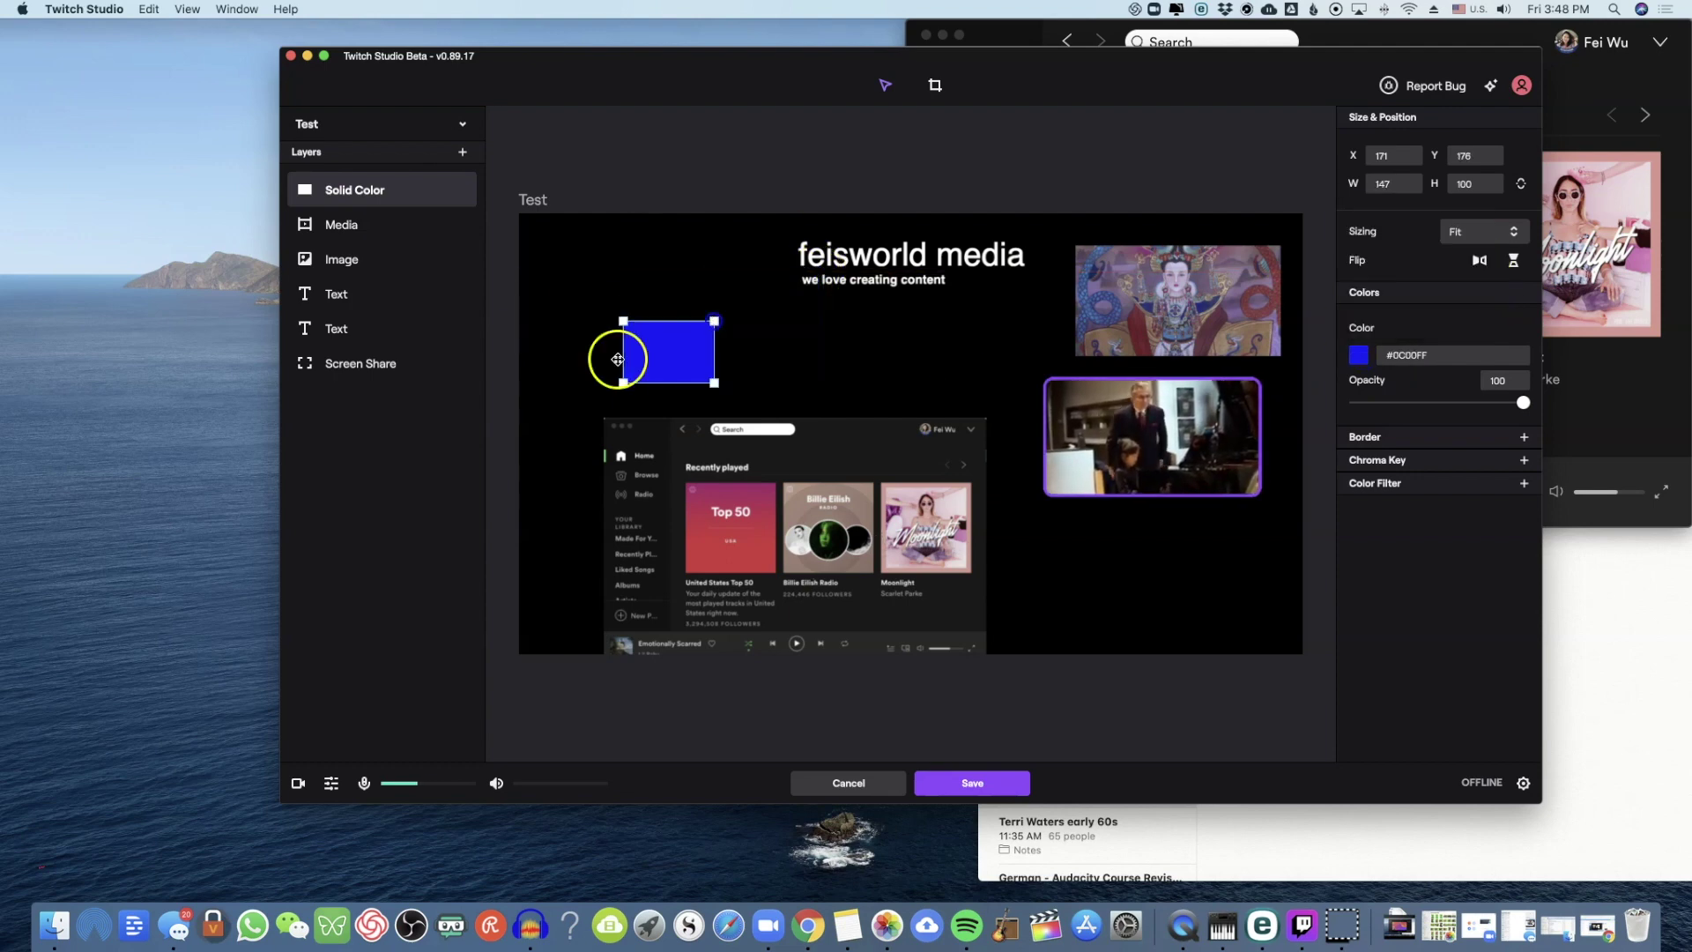
pyautogui.click(462, 152)
# Step: Add a Color Gradient layer just beneath the title text, then add a webcam layer
pyautogui.click(549, 442)
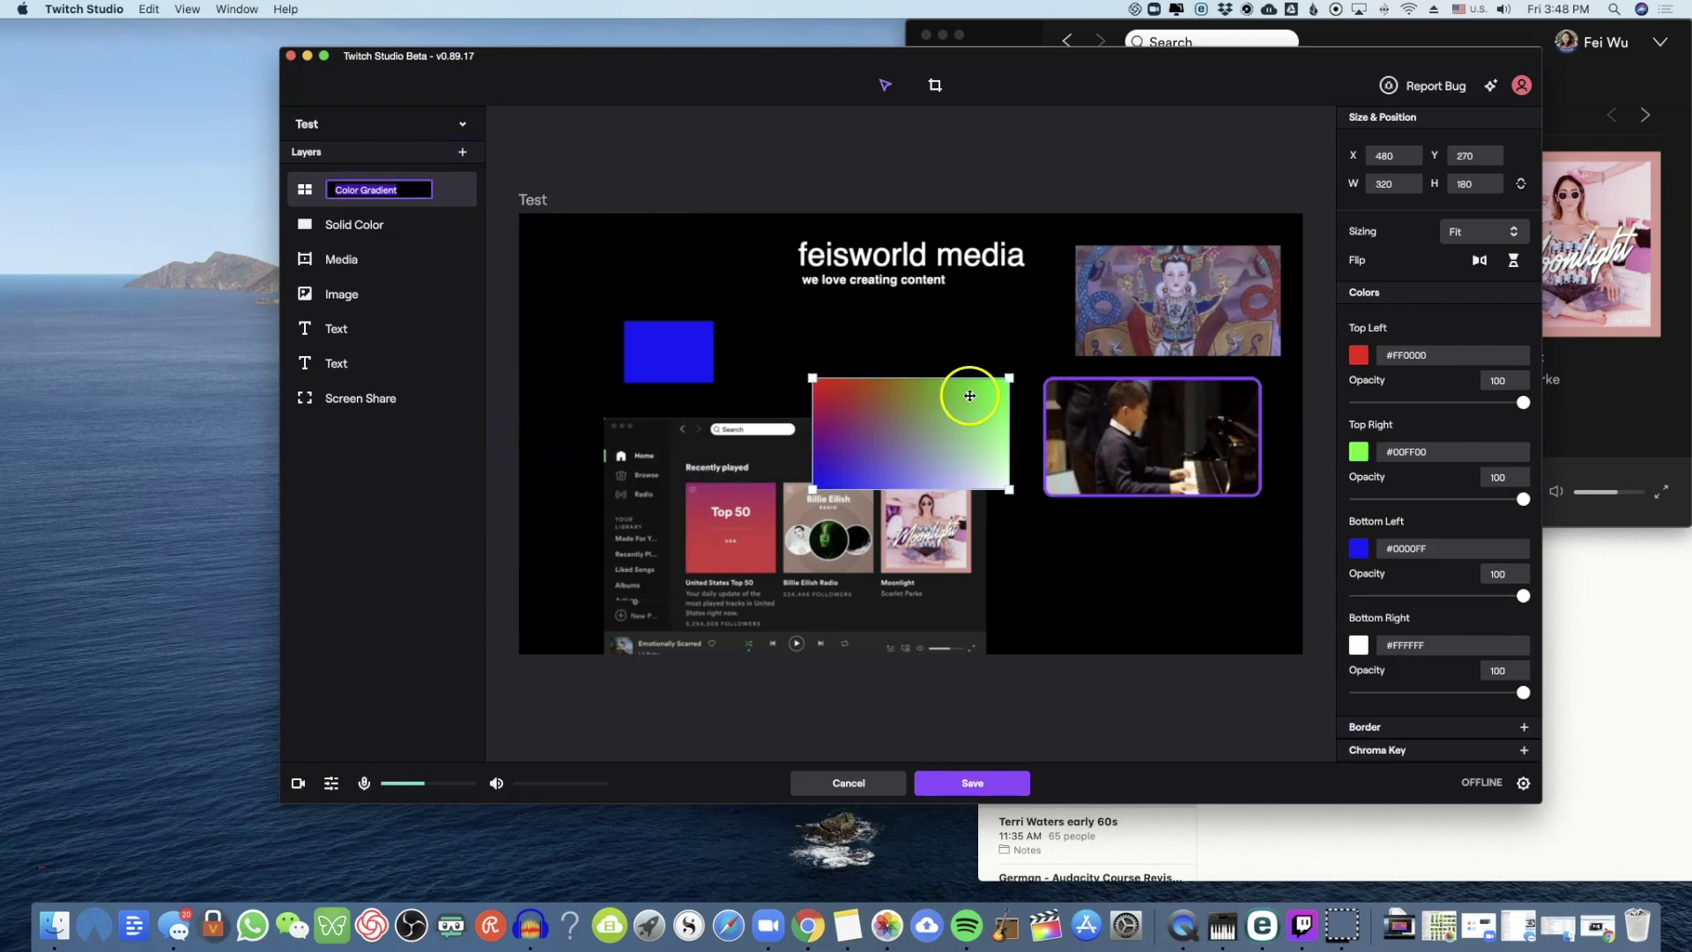
pyautogui.moveTo(969, 395); pyautogui.dragTo(944, 312)
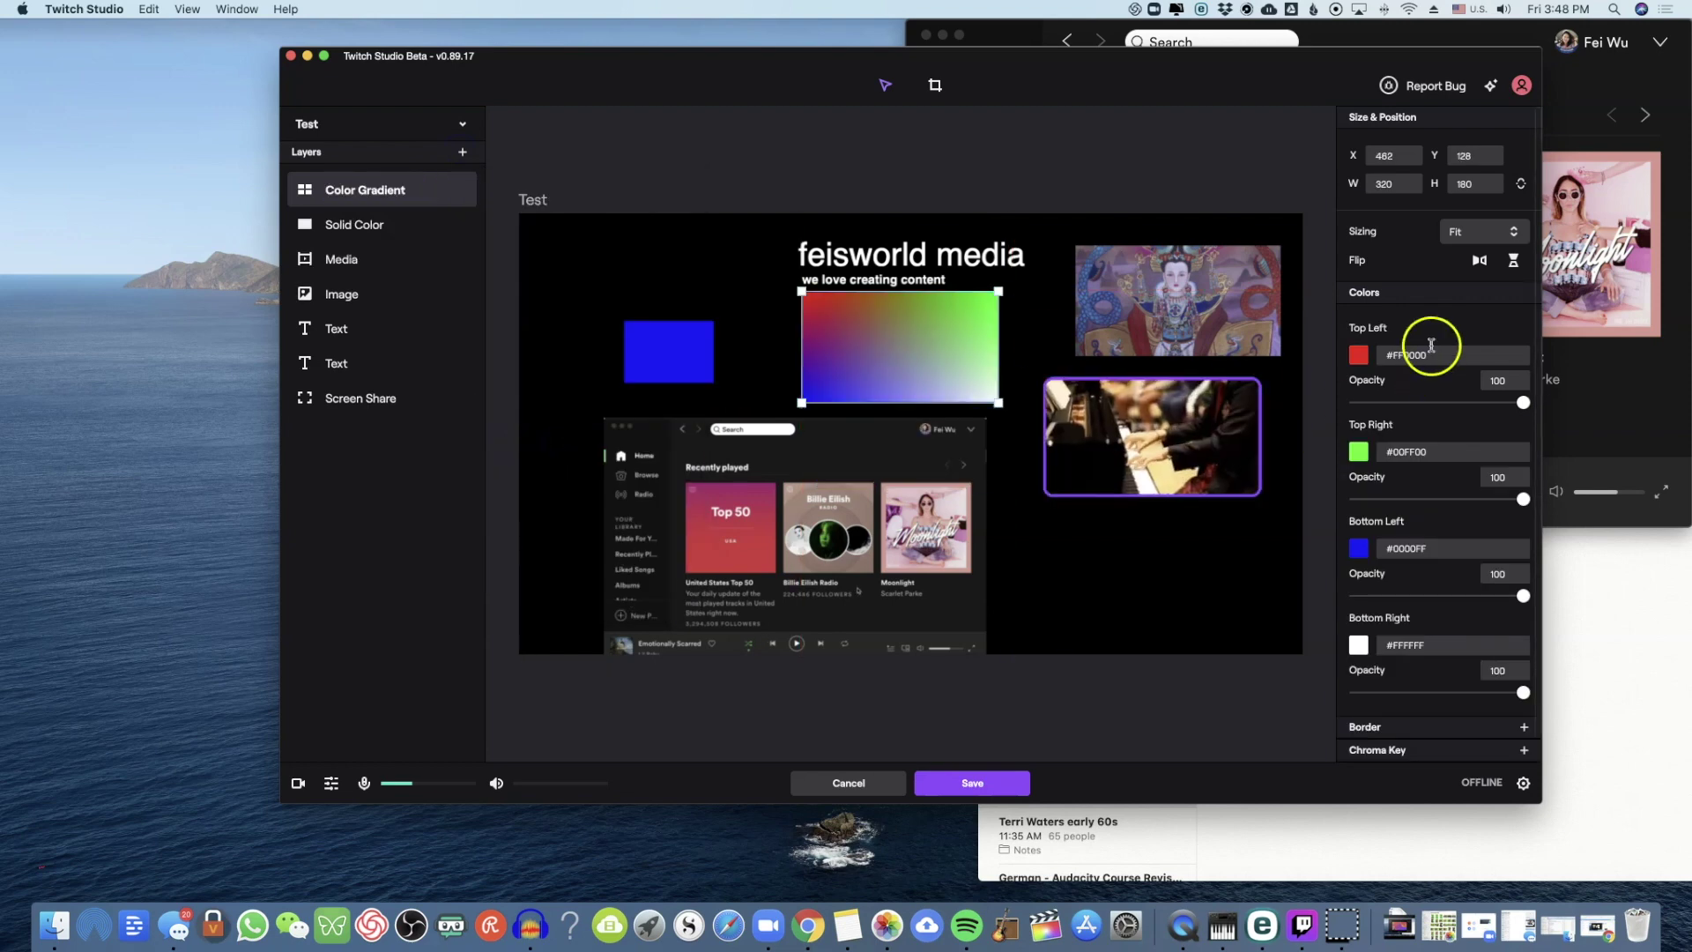
pyautogui.scroll(-1, 1410, 692)
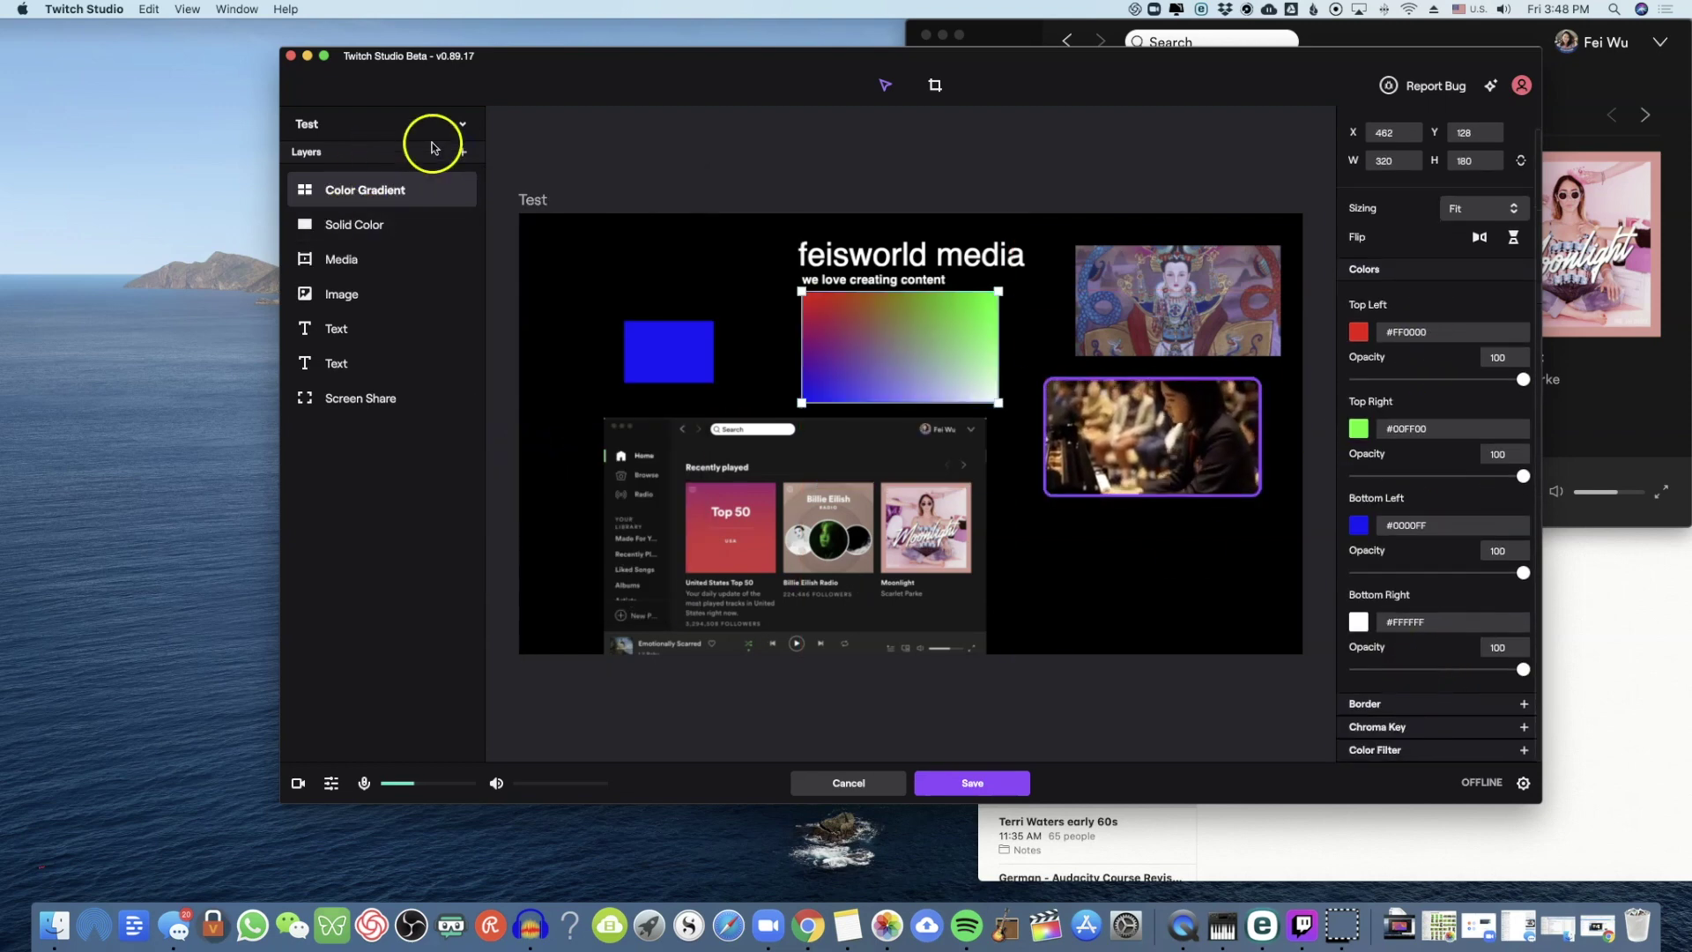
pyautogui.click(462, 156)
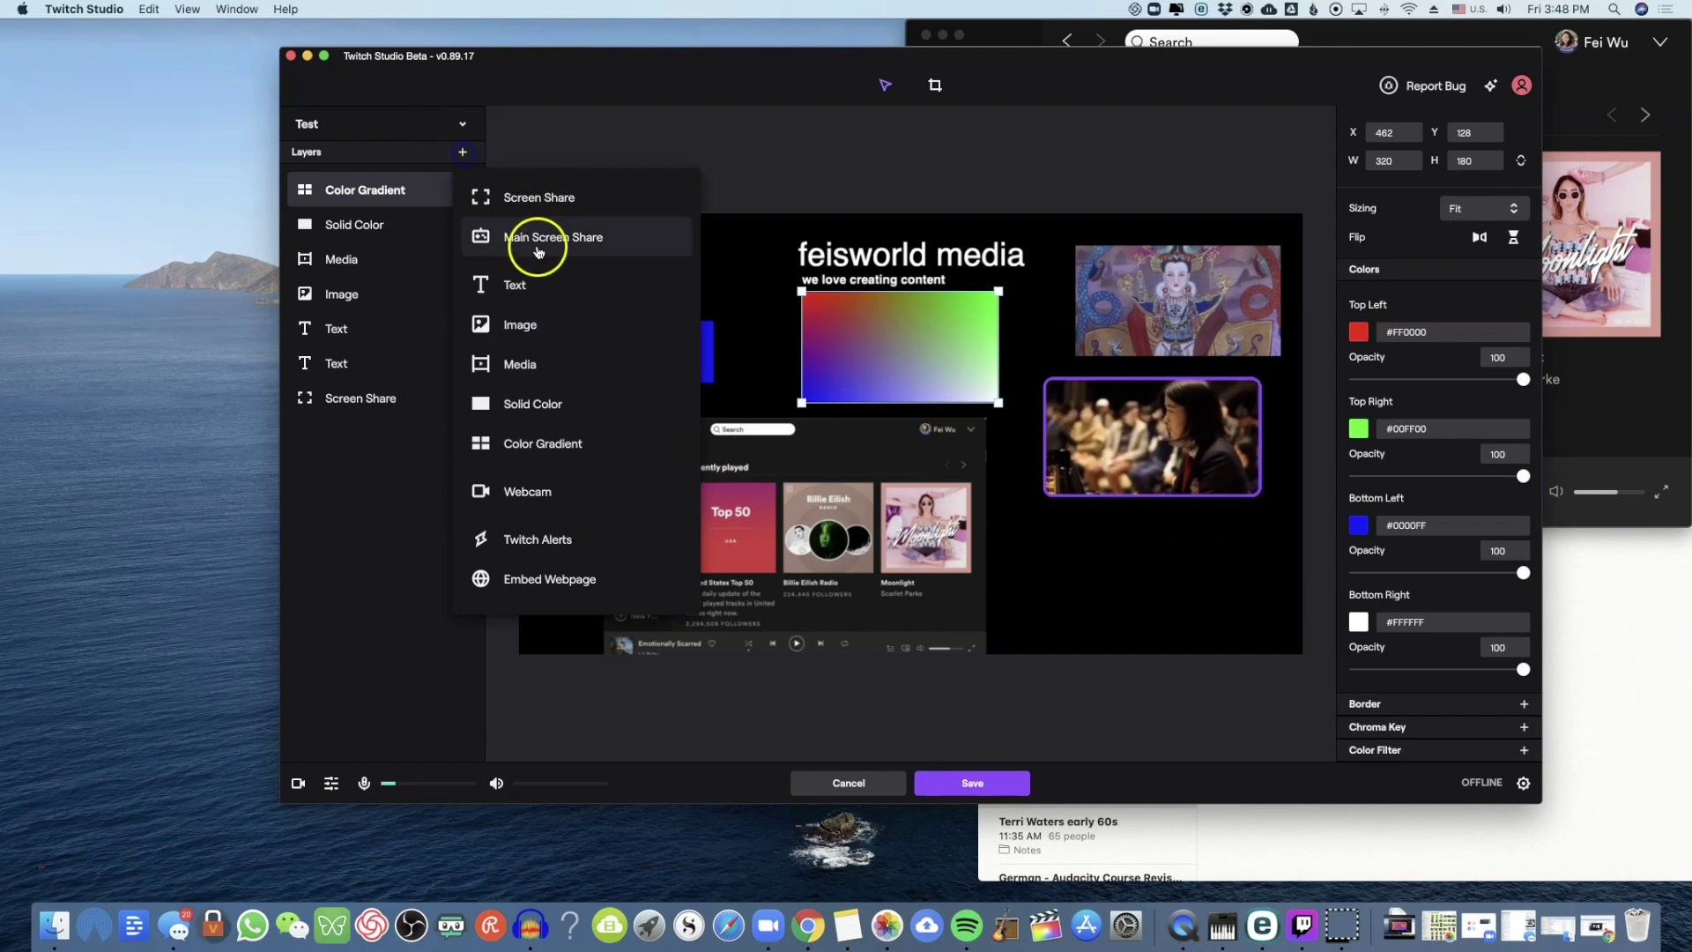
pyautogui.click(608, 493)
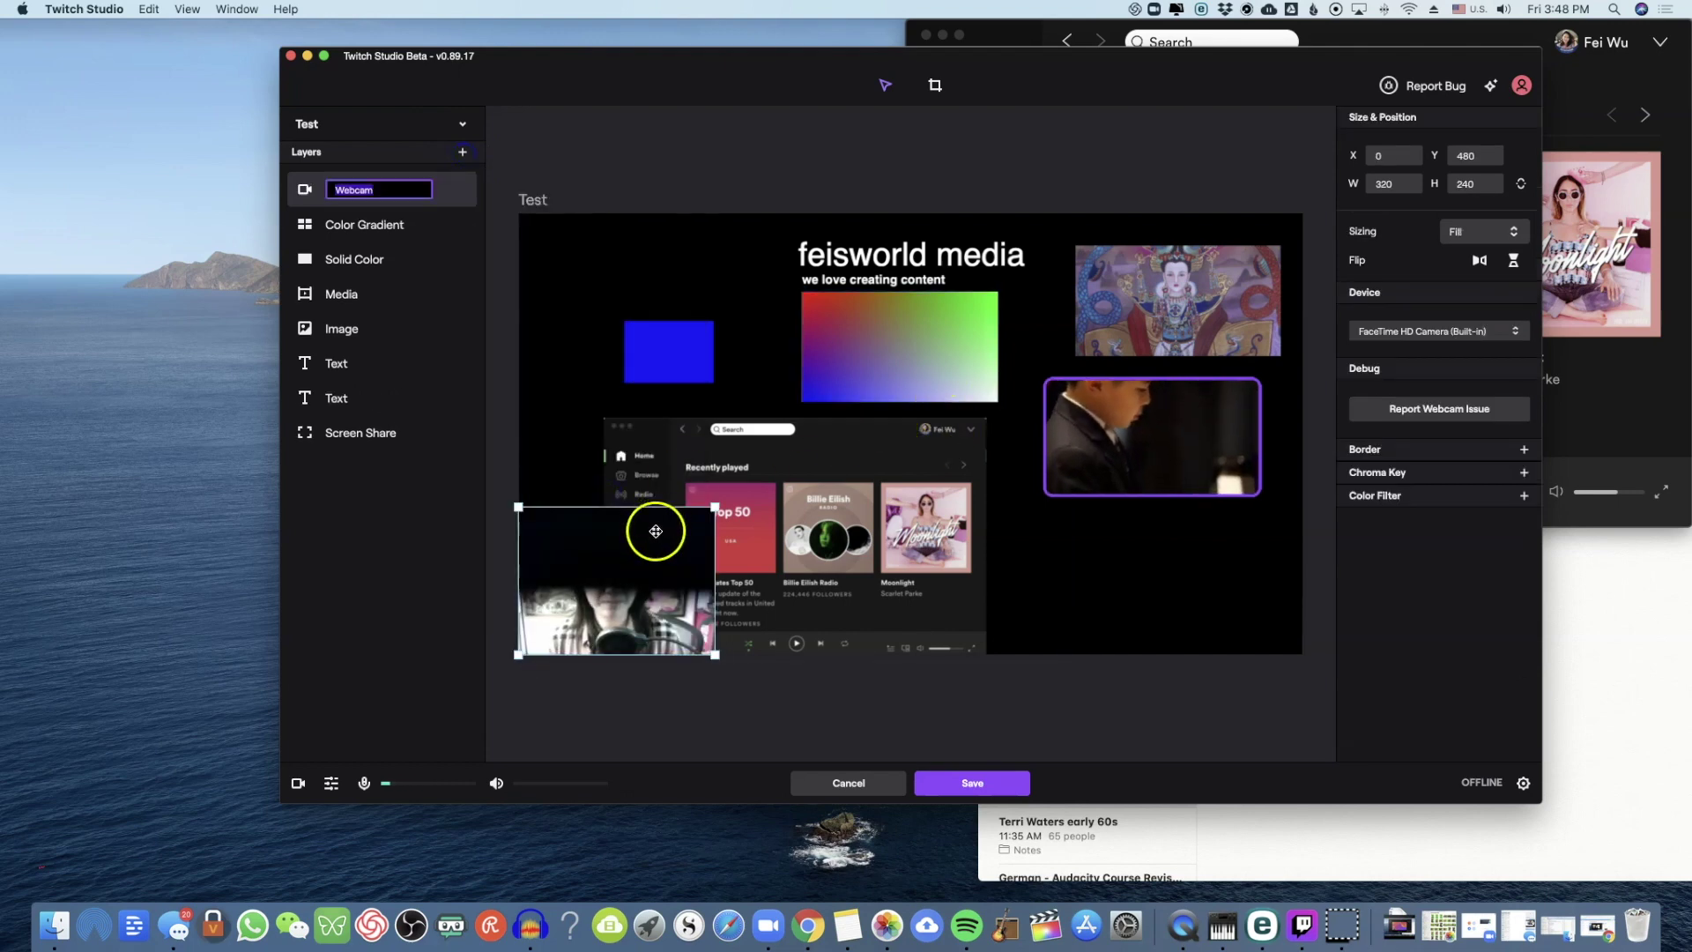
# Step: Switch the webcam to HD Pro Webcam C920 and place it at 374×196, X 782, Y 463
pyautogui.moveTo(631, 552); pyautogui.dragTo(779, 421)
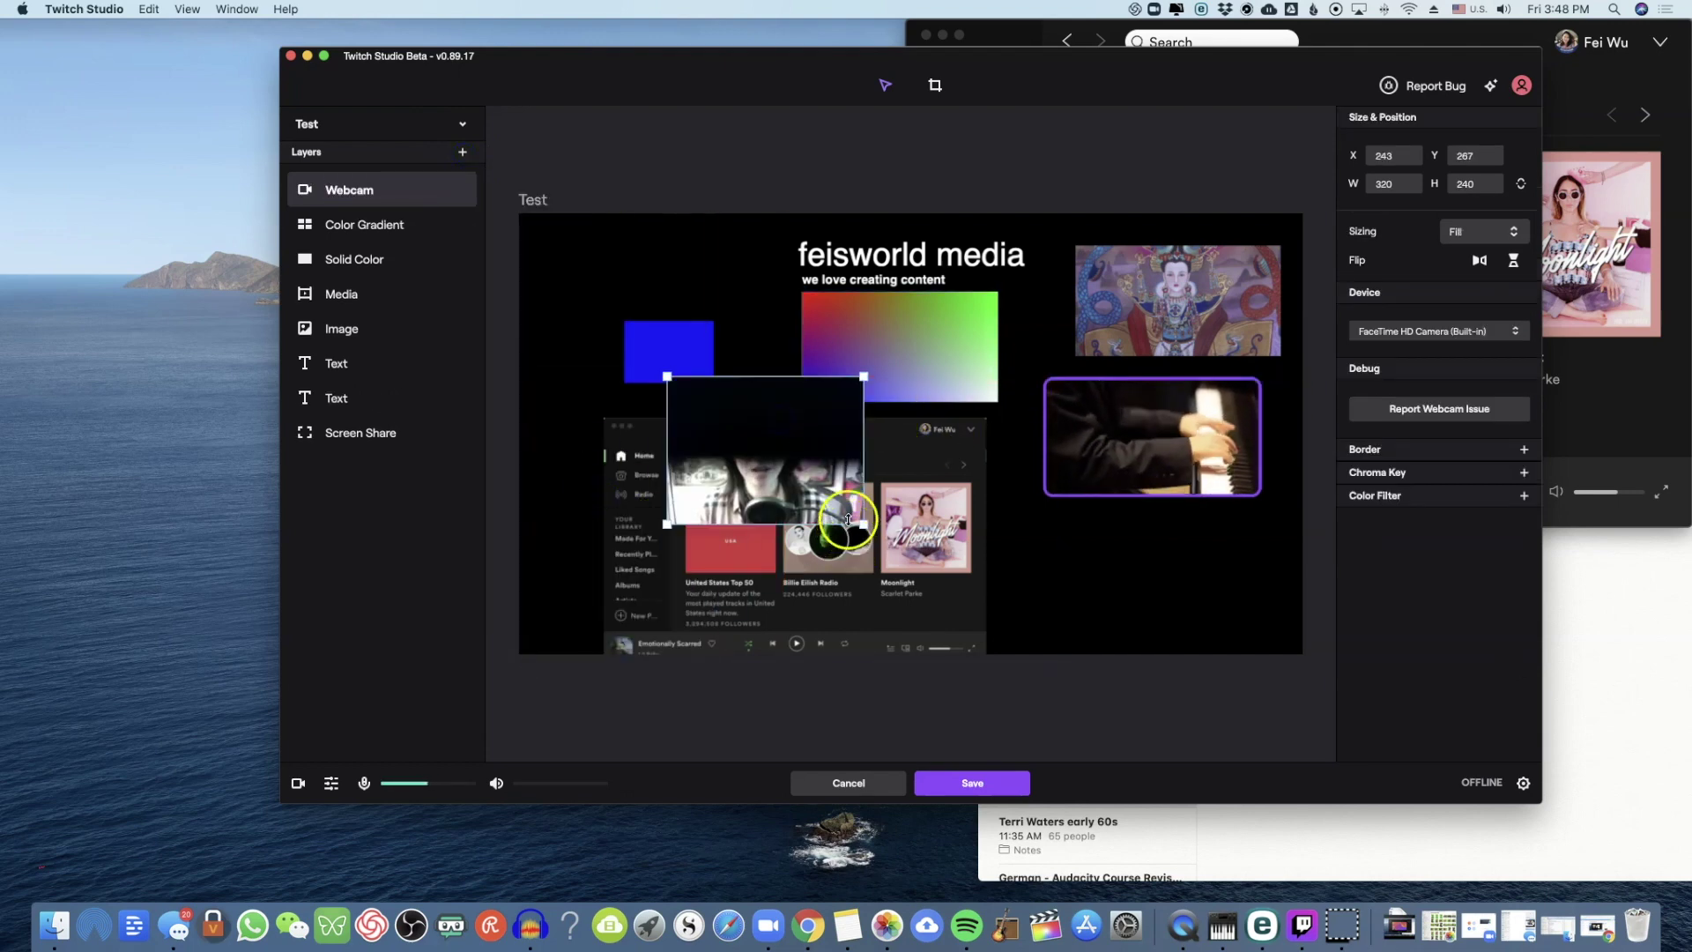
pyautogui.click(1460, 338)
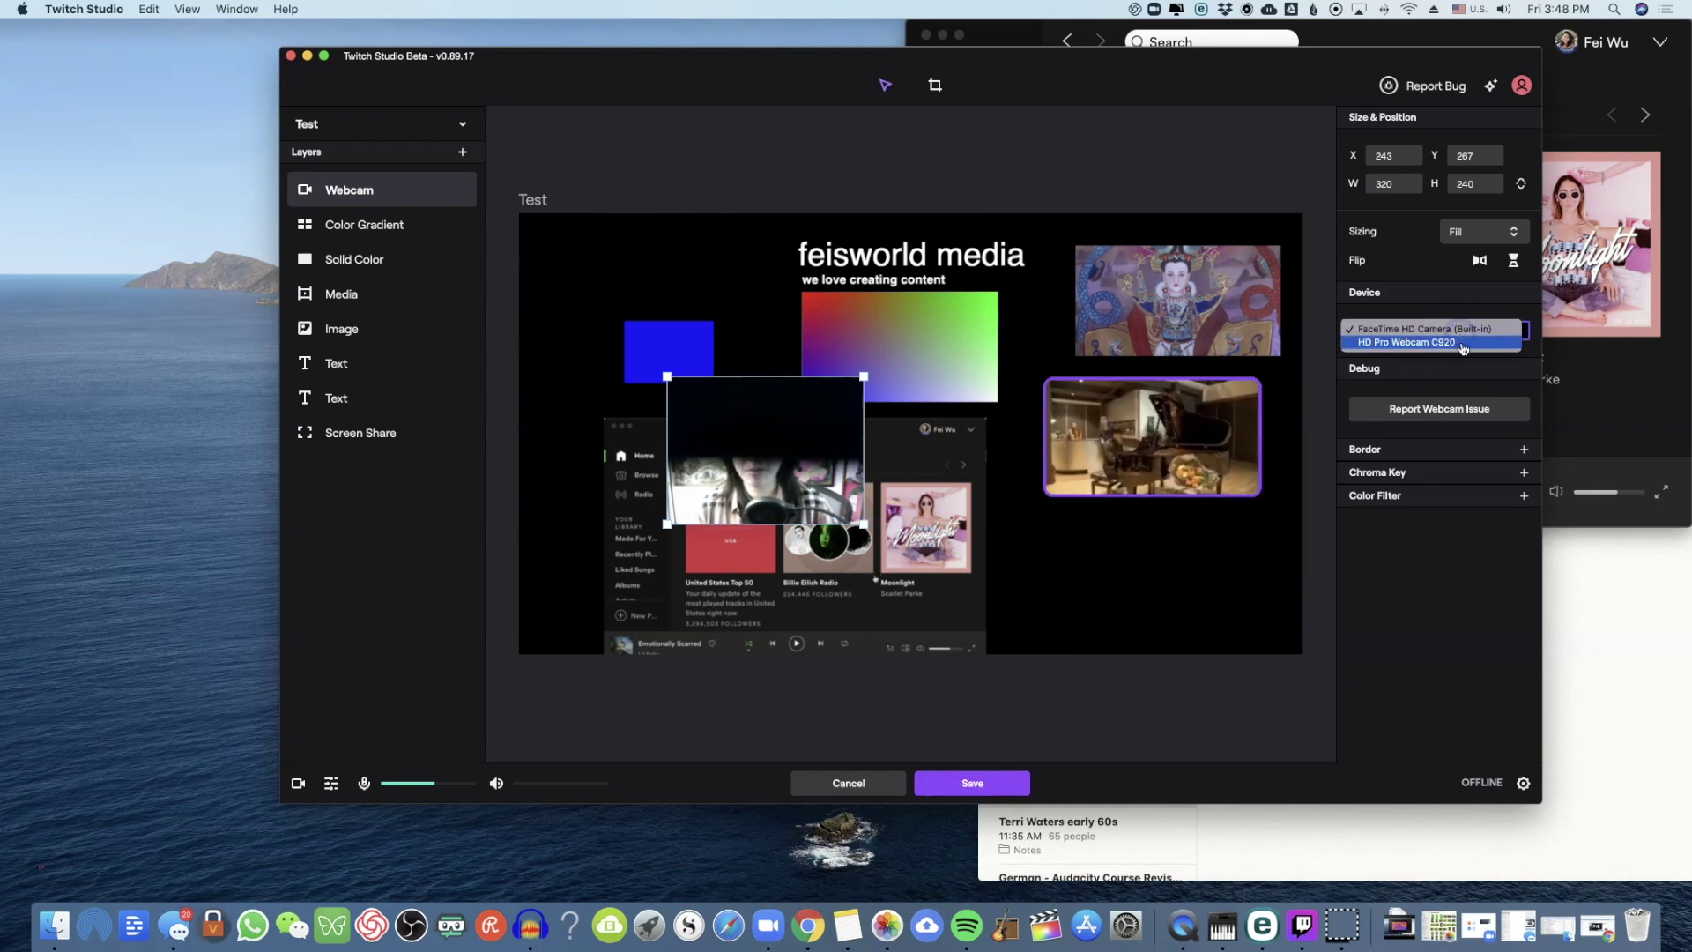
pyautogui.click(1463, 348)
pyautogui.click(1462, 347)
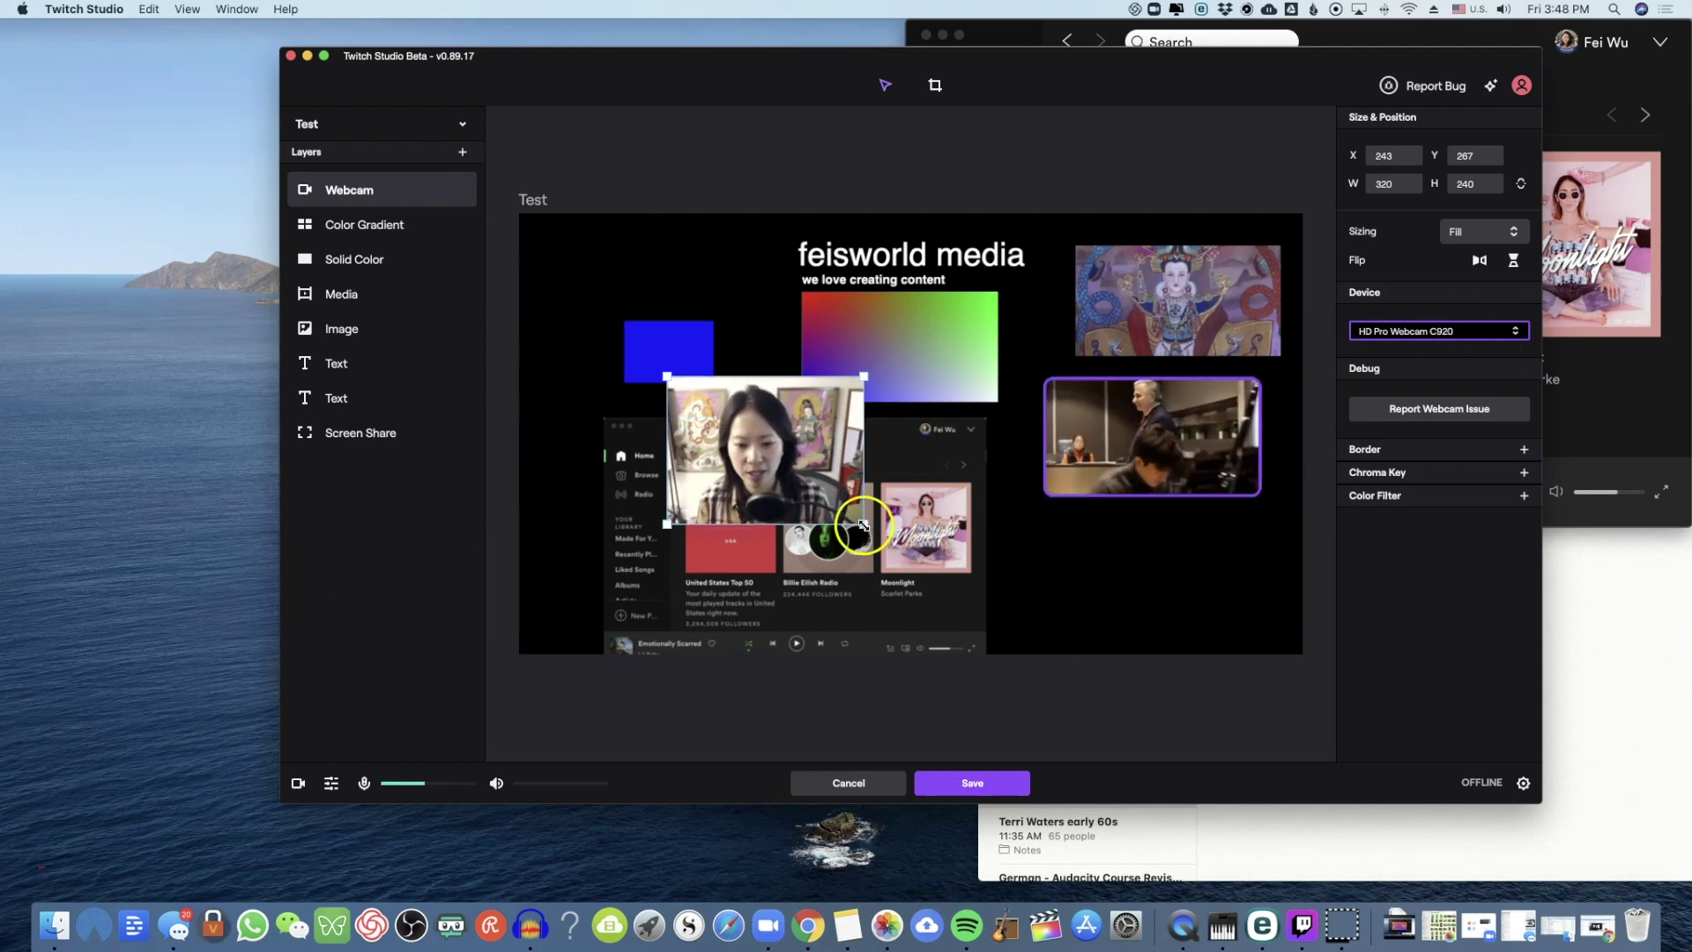
pyautogui.moveTo(863, 523); pyautogui.dragTo(897, 497)
pyautogui.moveTo(668, 456); pyautogui.dragTo(1121, 648)
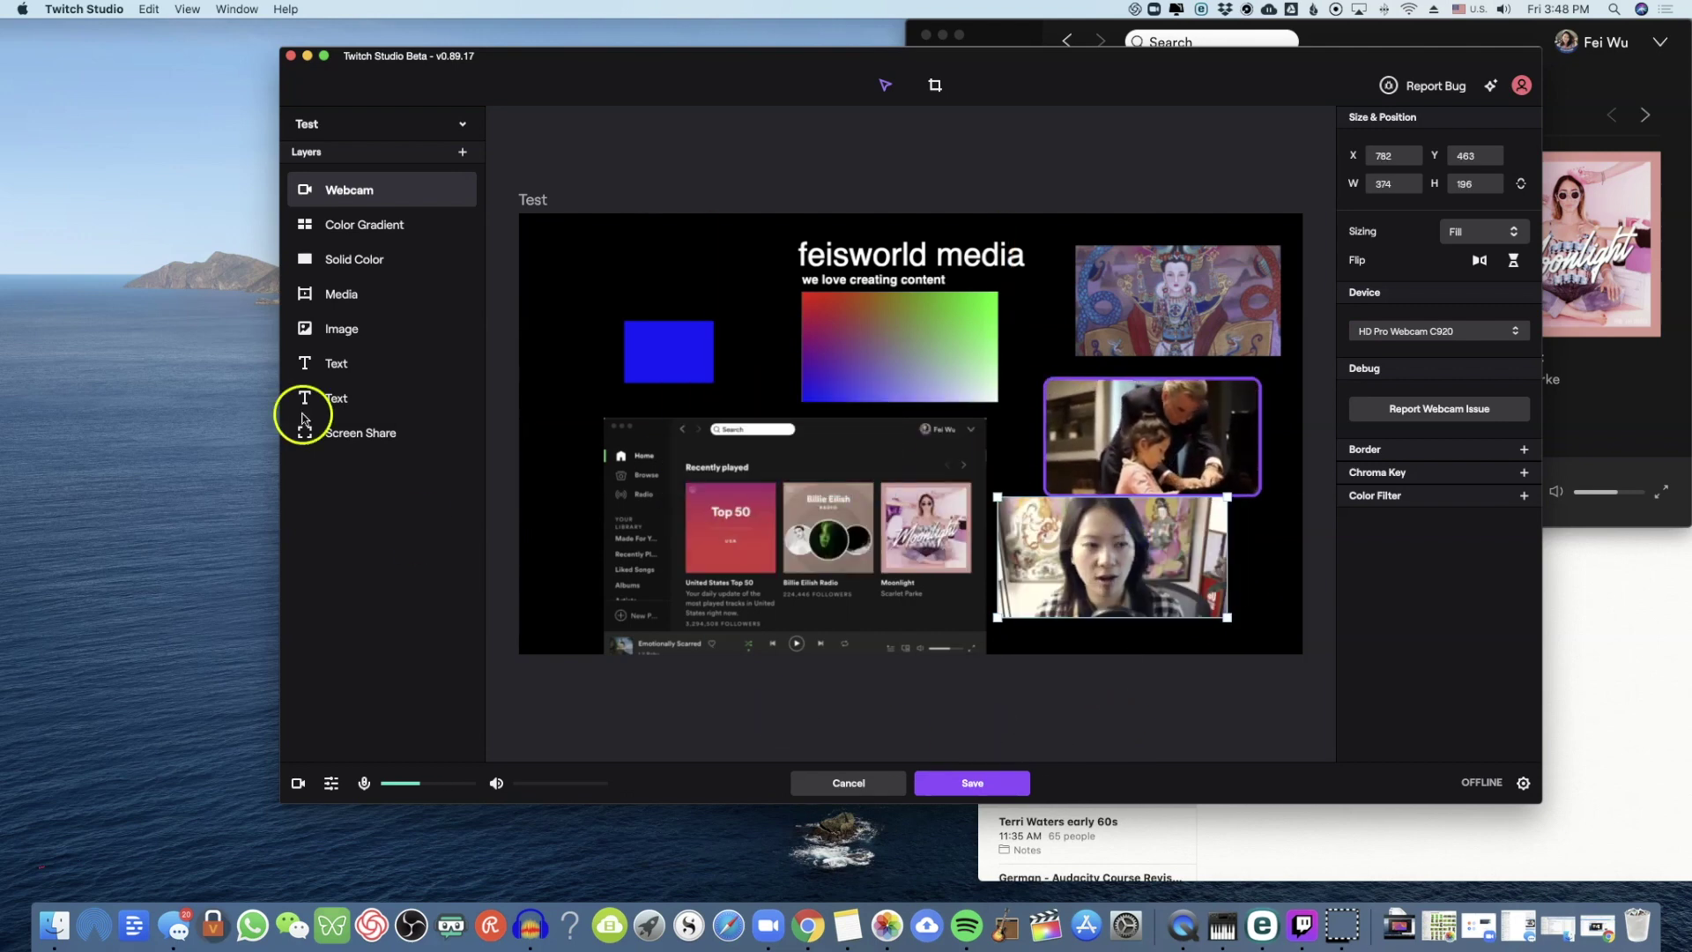
pyautogui.click(456, 156)
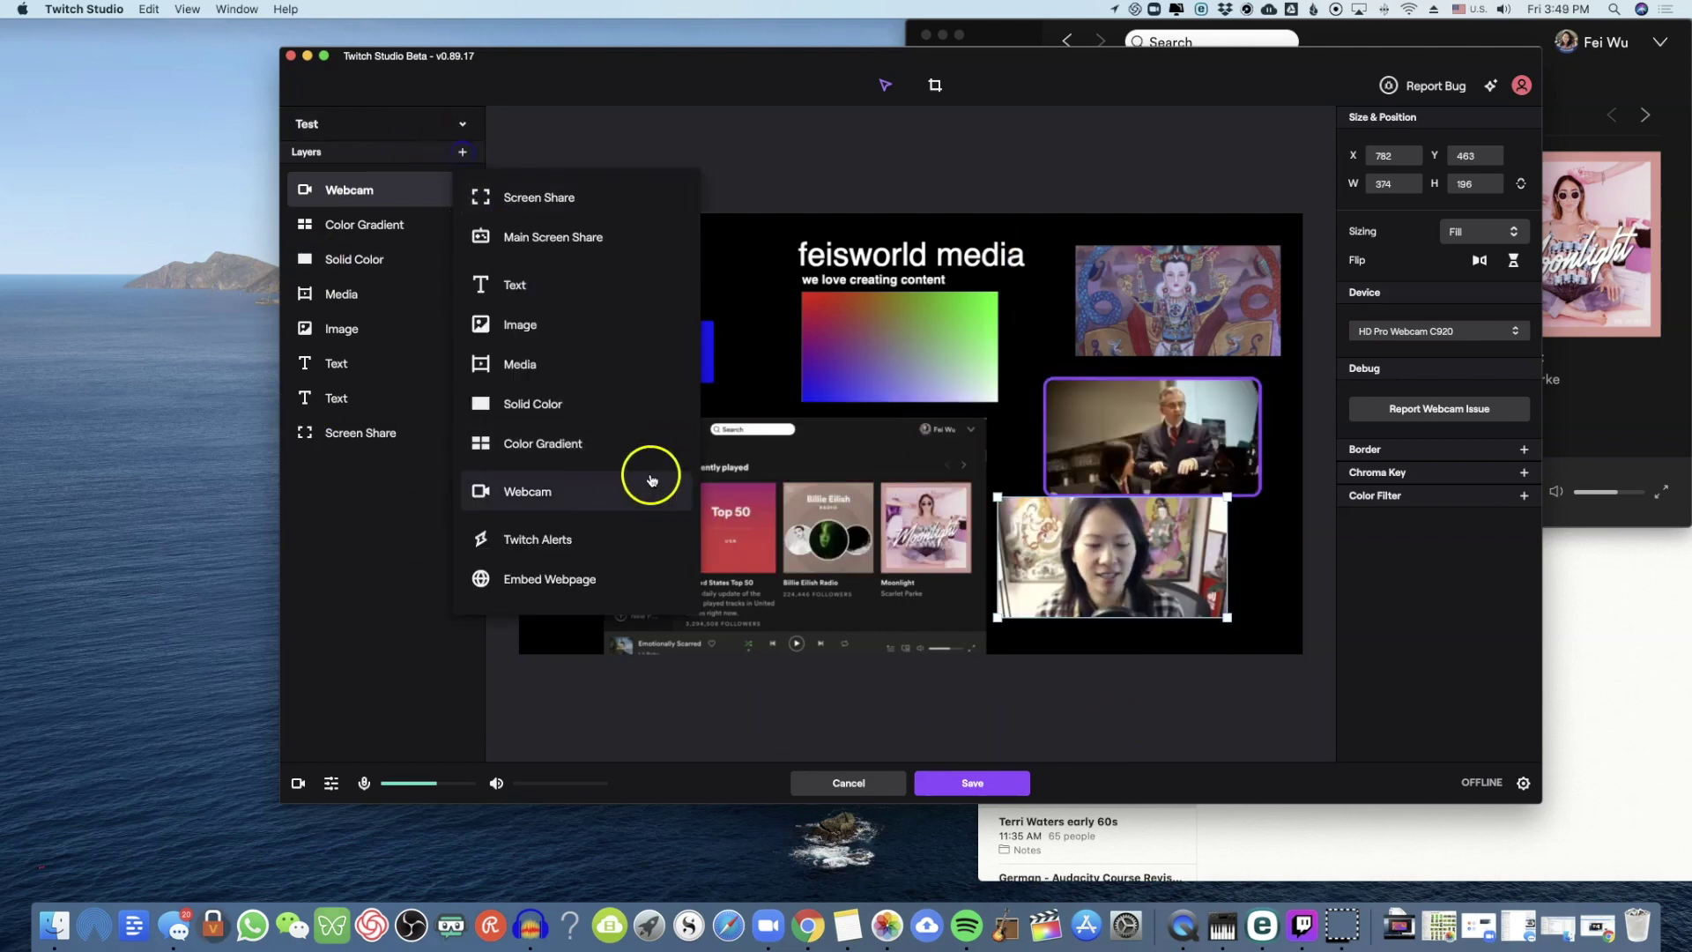
# Step: Add a Twitch Alerts layer, resize its box, and check its background colour picker
pyautogui.click(605, 541)
pyautogui.moveTo(774, 275)
pyautogui.mouseDown()
pyautogui.moveTo(789, 414)
pyautogui.moveTo(786, 305)
pyautogui.mouseUp()
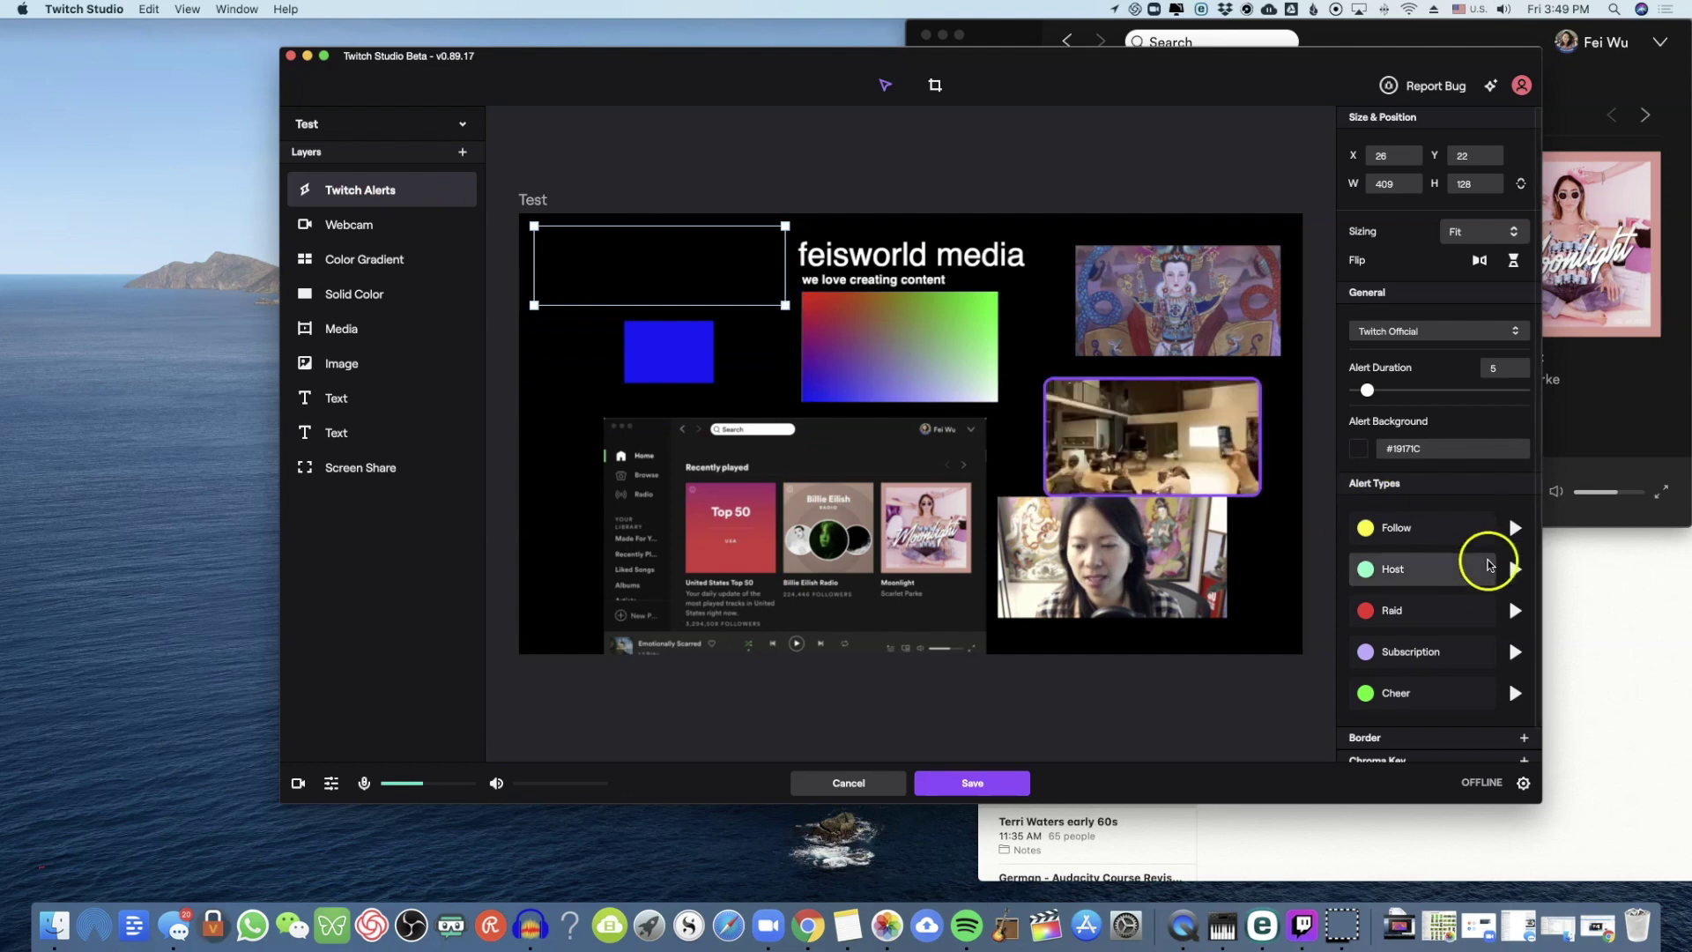
pyautogui.scroll(-1, 1488, 568)
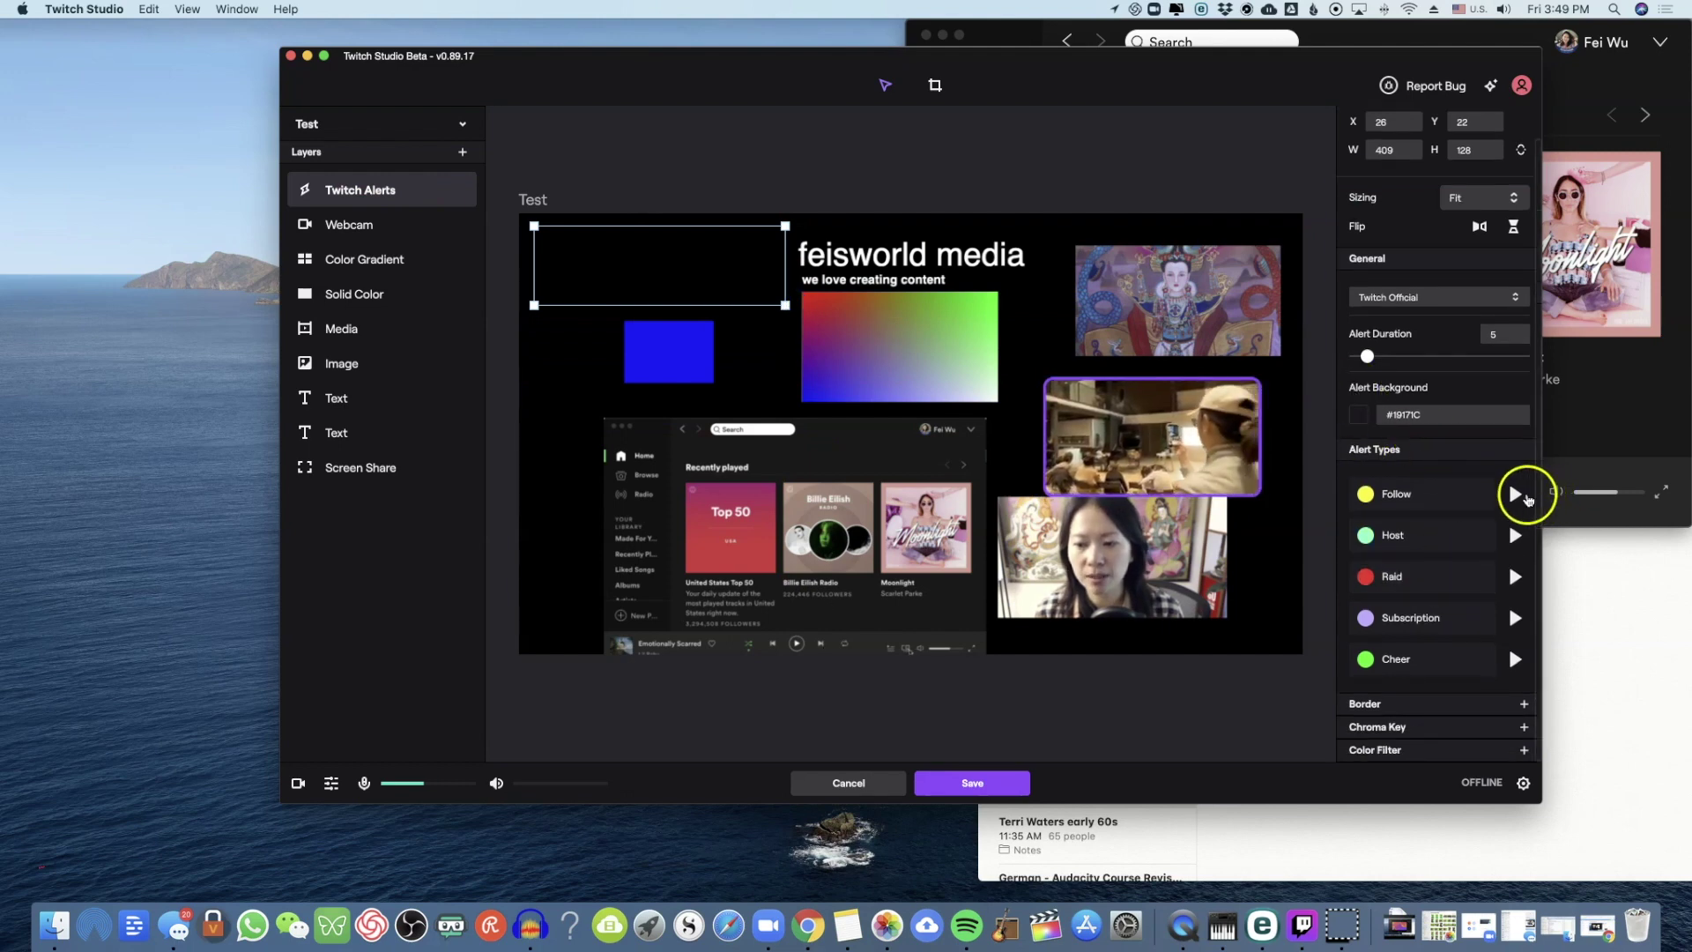
pyautogui.click(1359, 415)
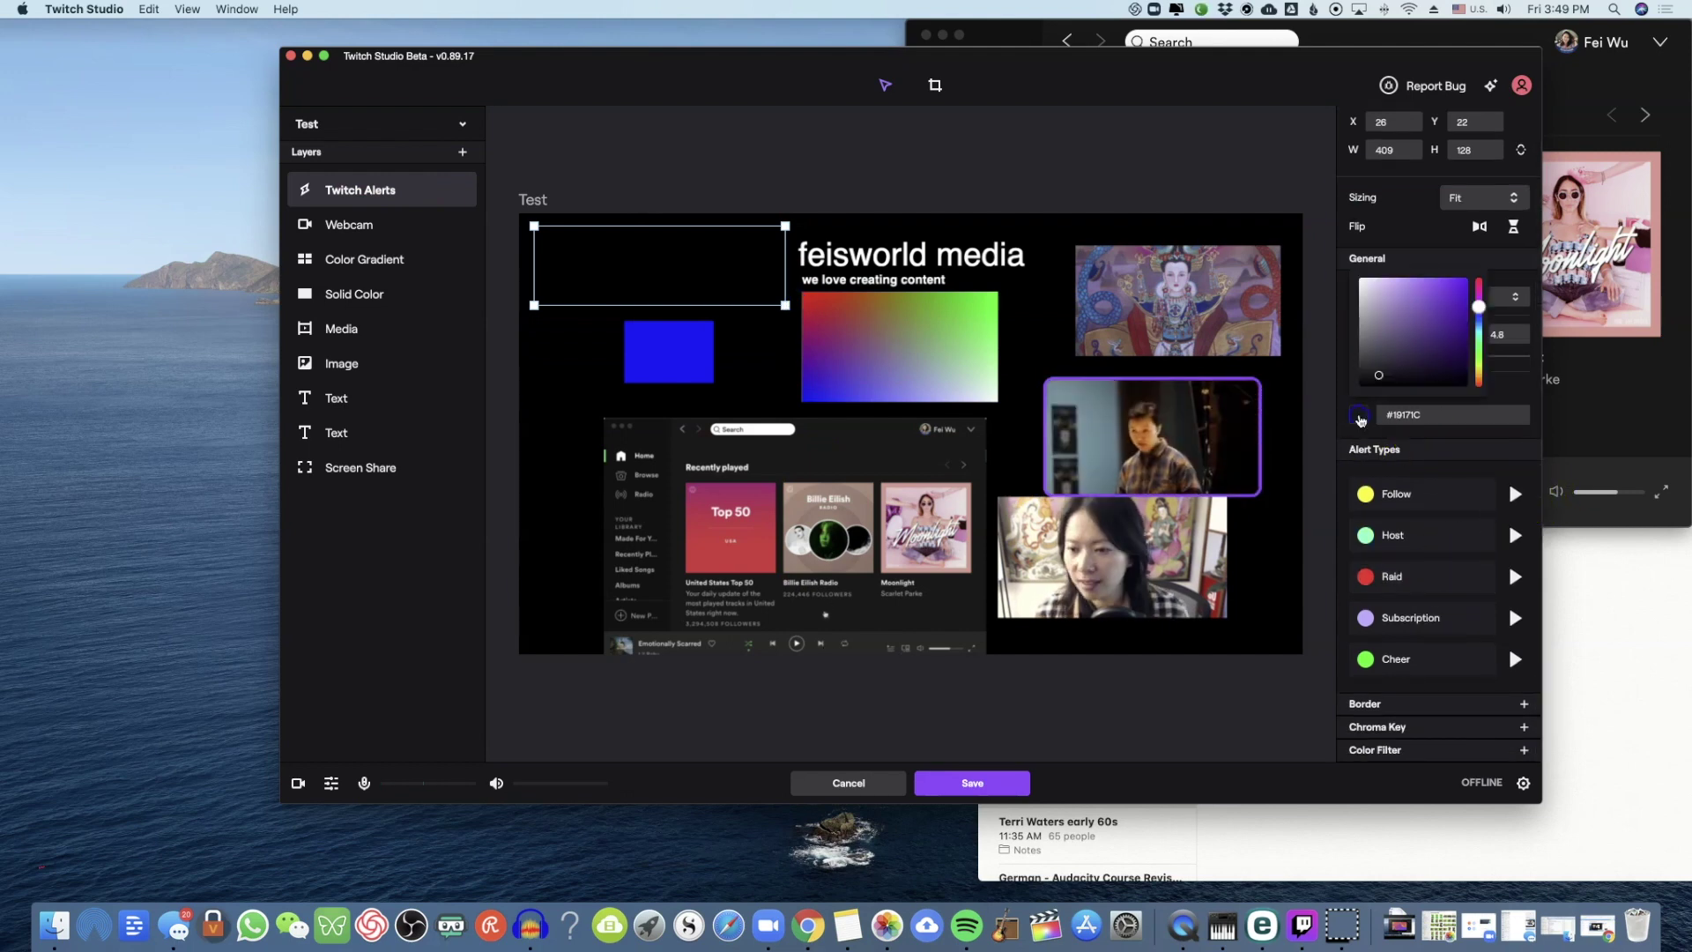
pyautogui.click(1360, 421)
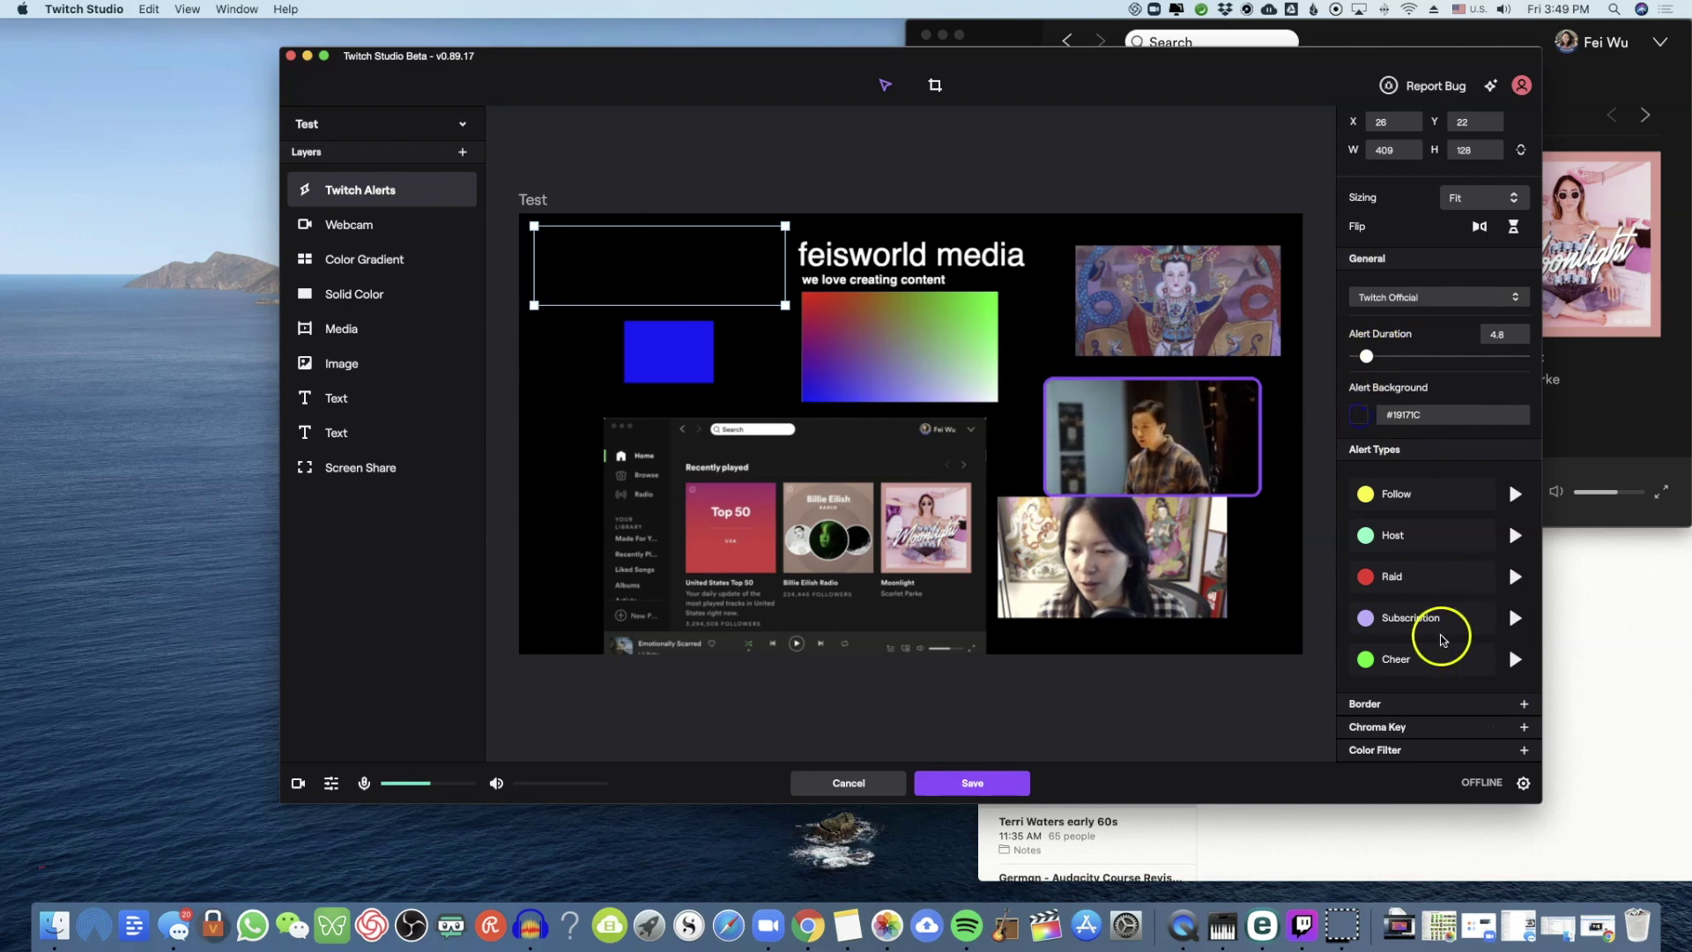
# Step: Preview the Host, Follow and Raid alert types and their settings
pyautogui.click(1455, 534)
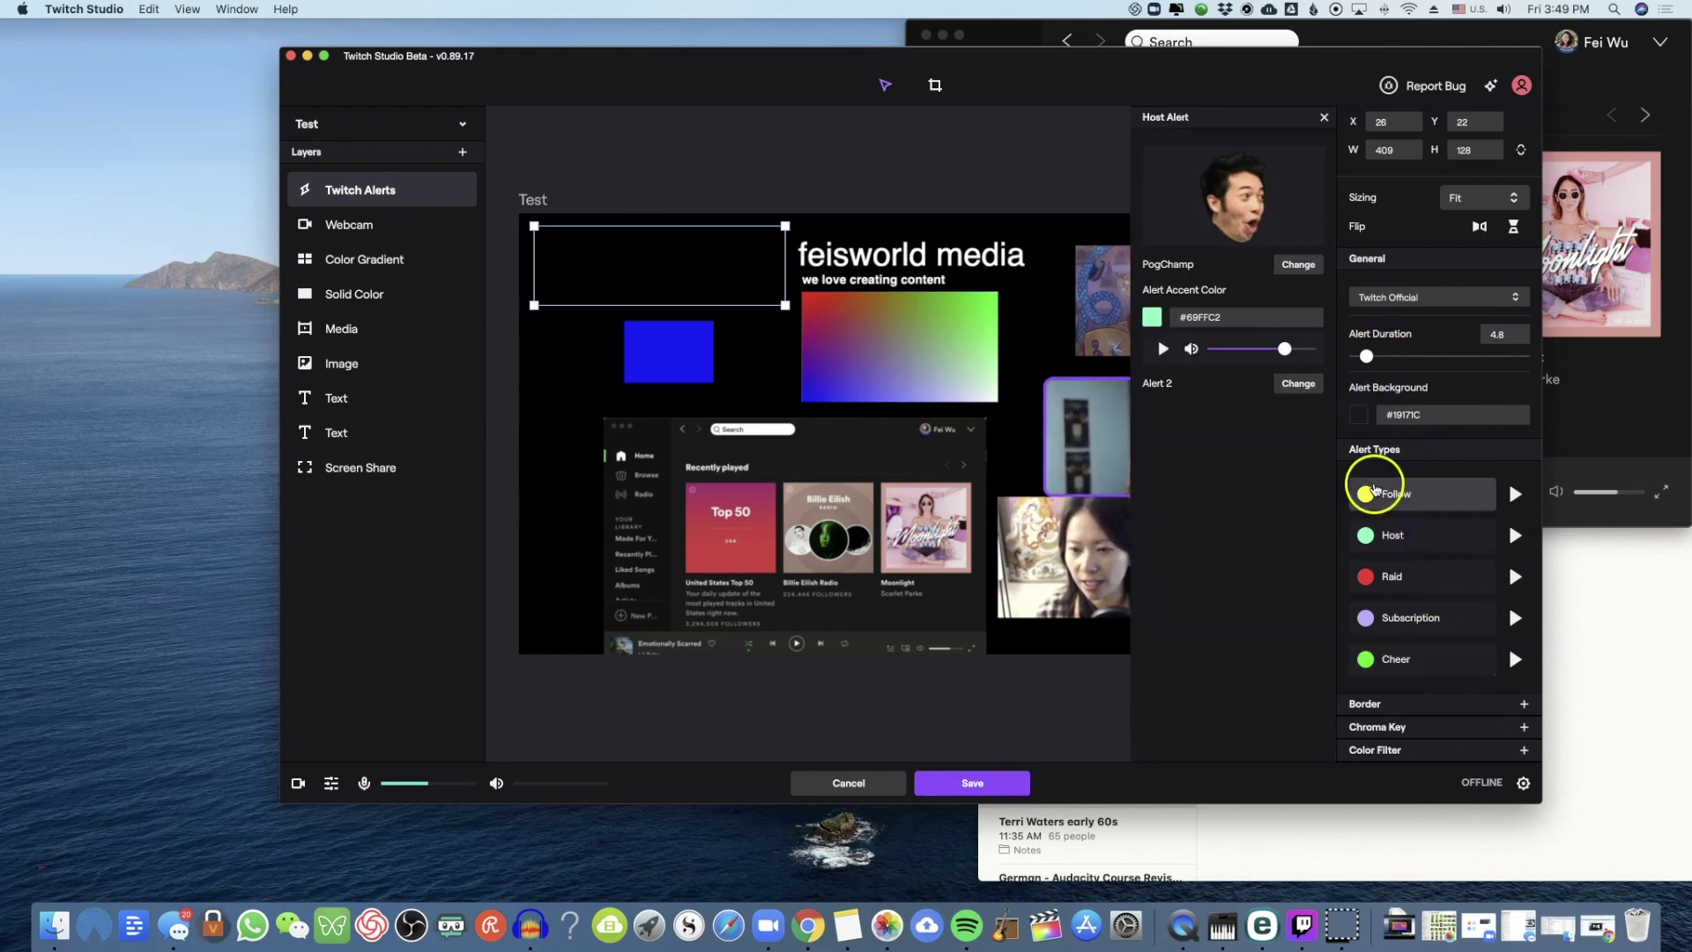
pyautogui.click(1397, 551)
pyautogui.click(1428, 493)
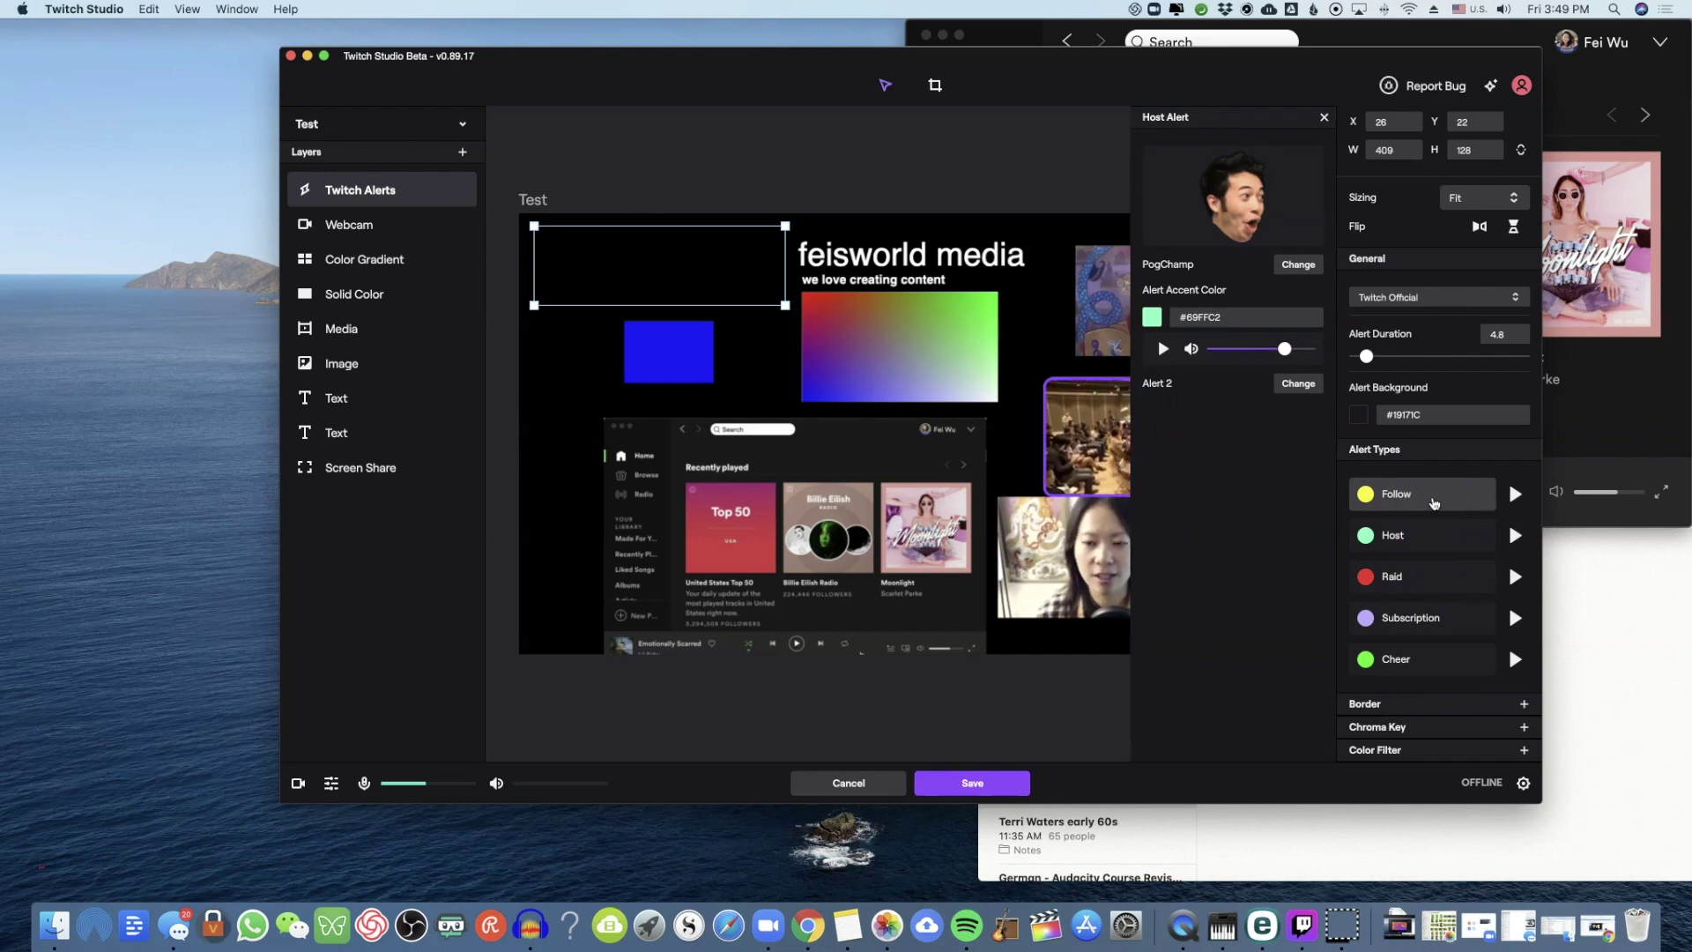
pyautogui.click(1428, 499)
pyautogui.click(1420, 559)
pyautogui.click(1416, 491)
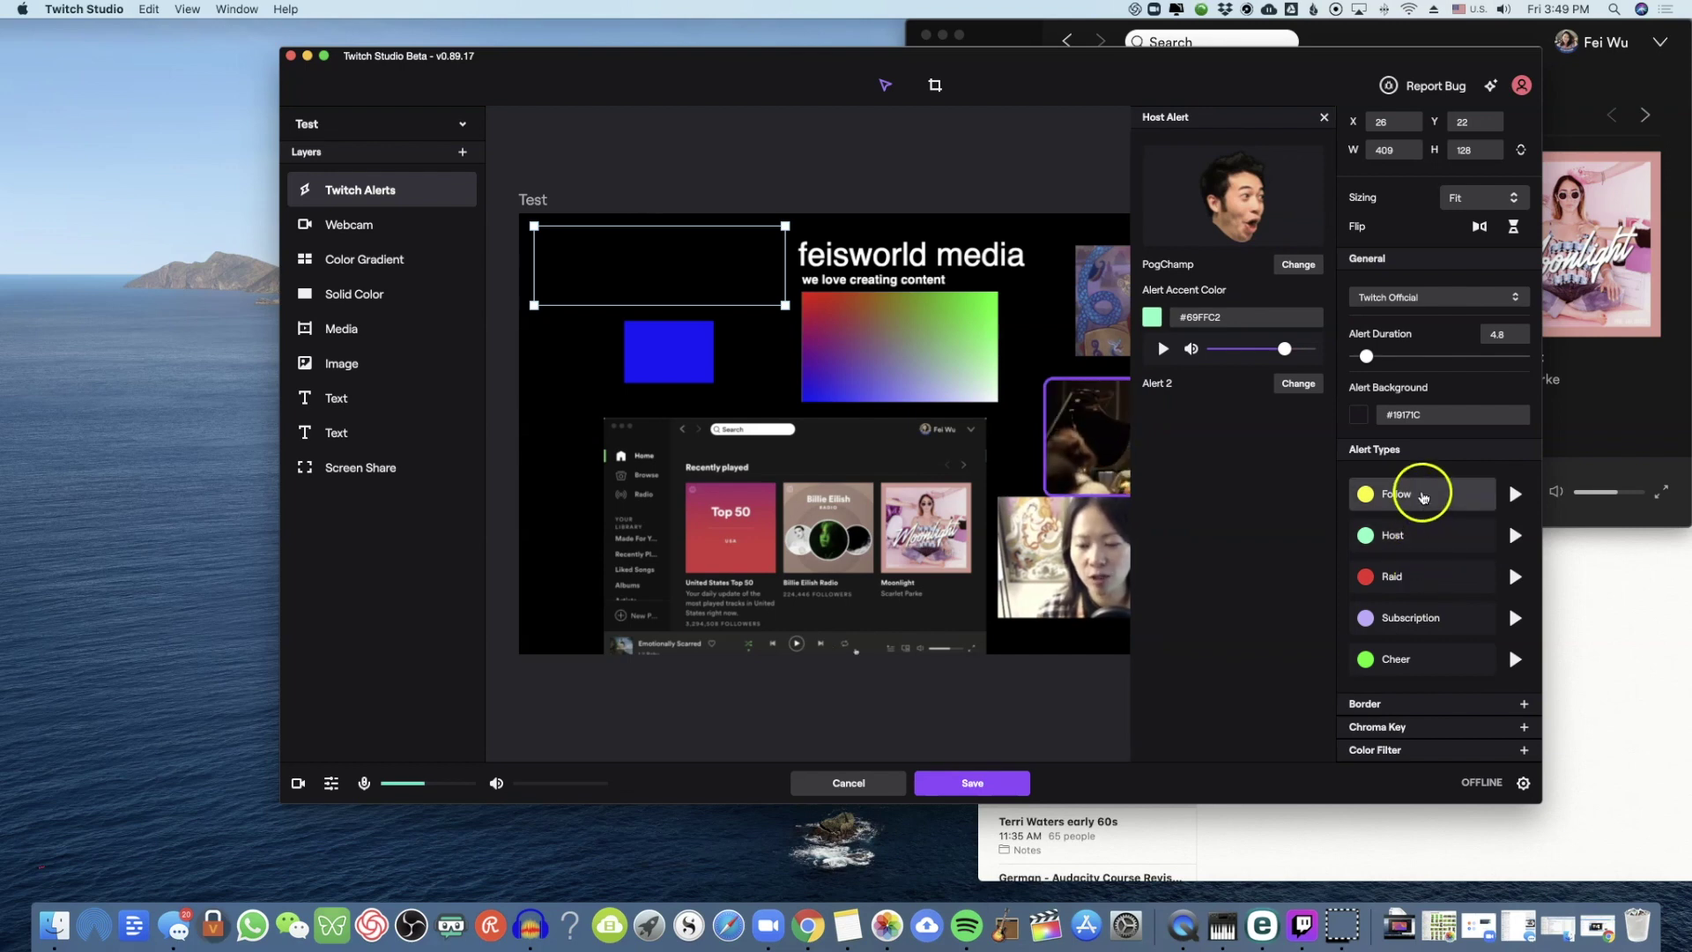
pyautogui.click(1414, 532)
pyautogui.click(1403, 579)
pyautogui.click(1204, 210)
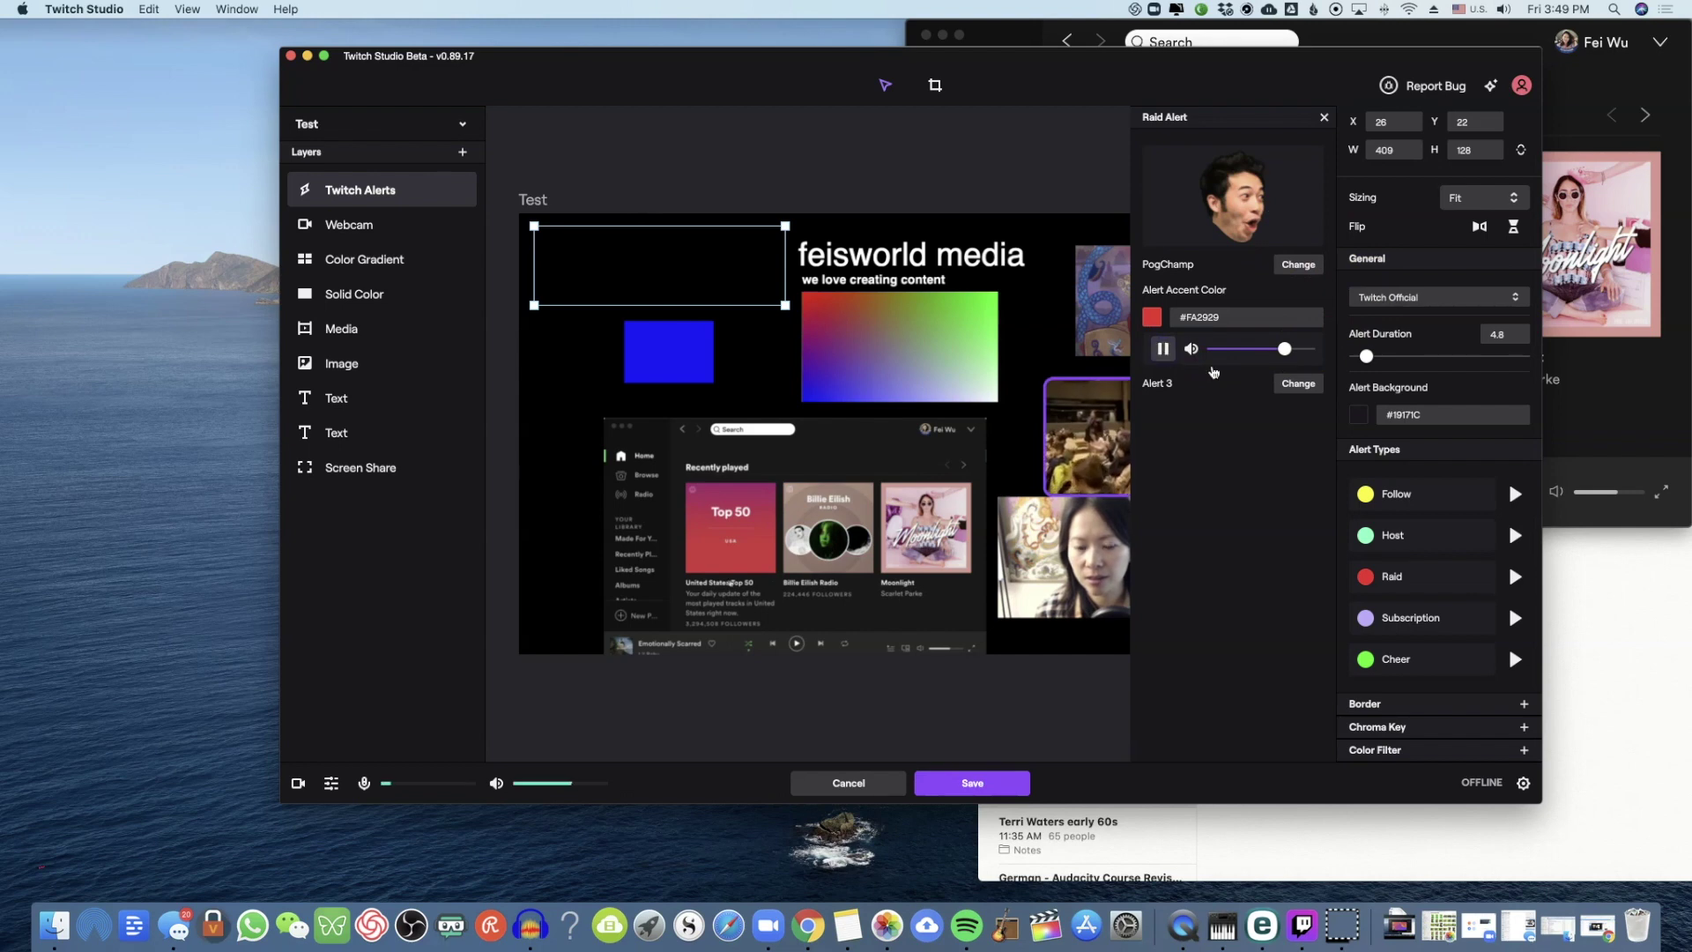
pyautogui.click(1313, 384)
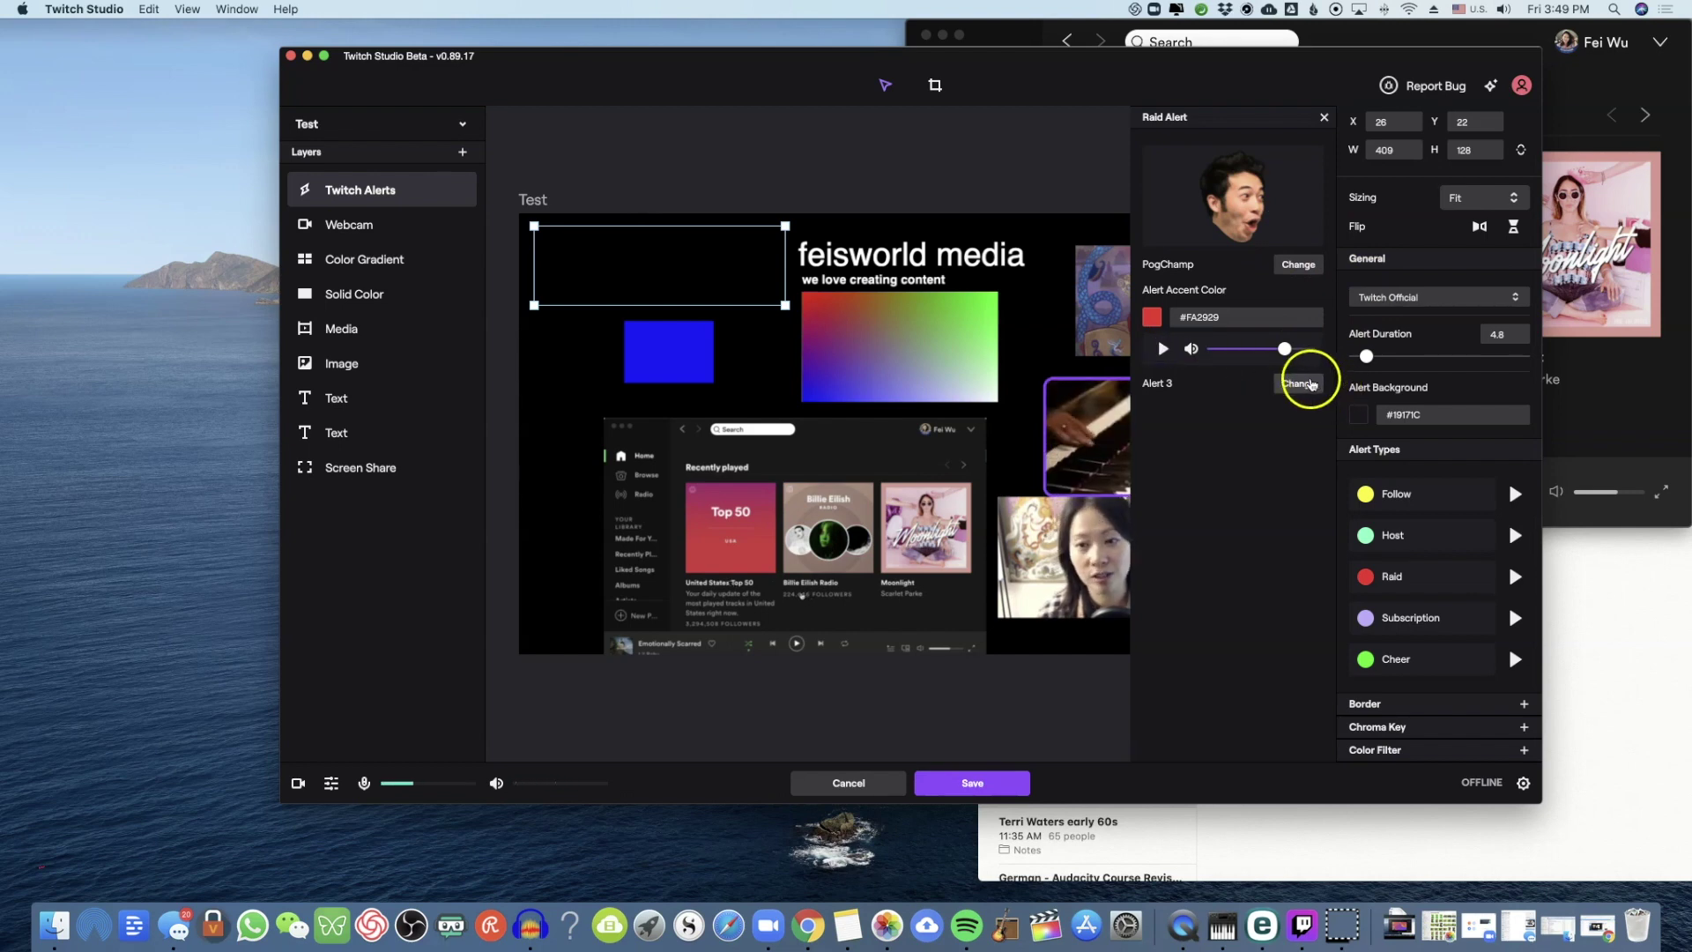
pyautogui.click(1324, 118)
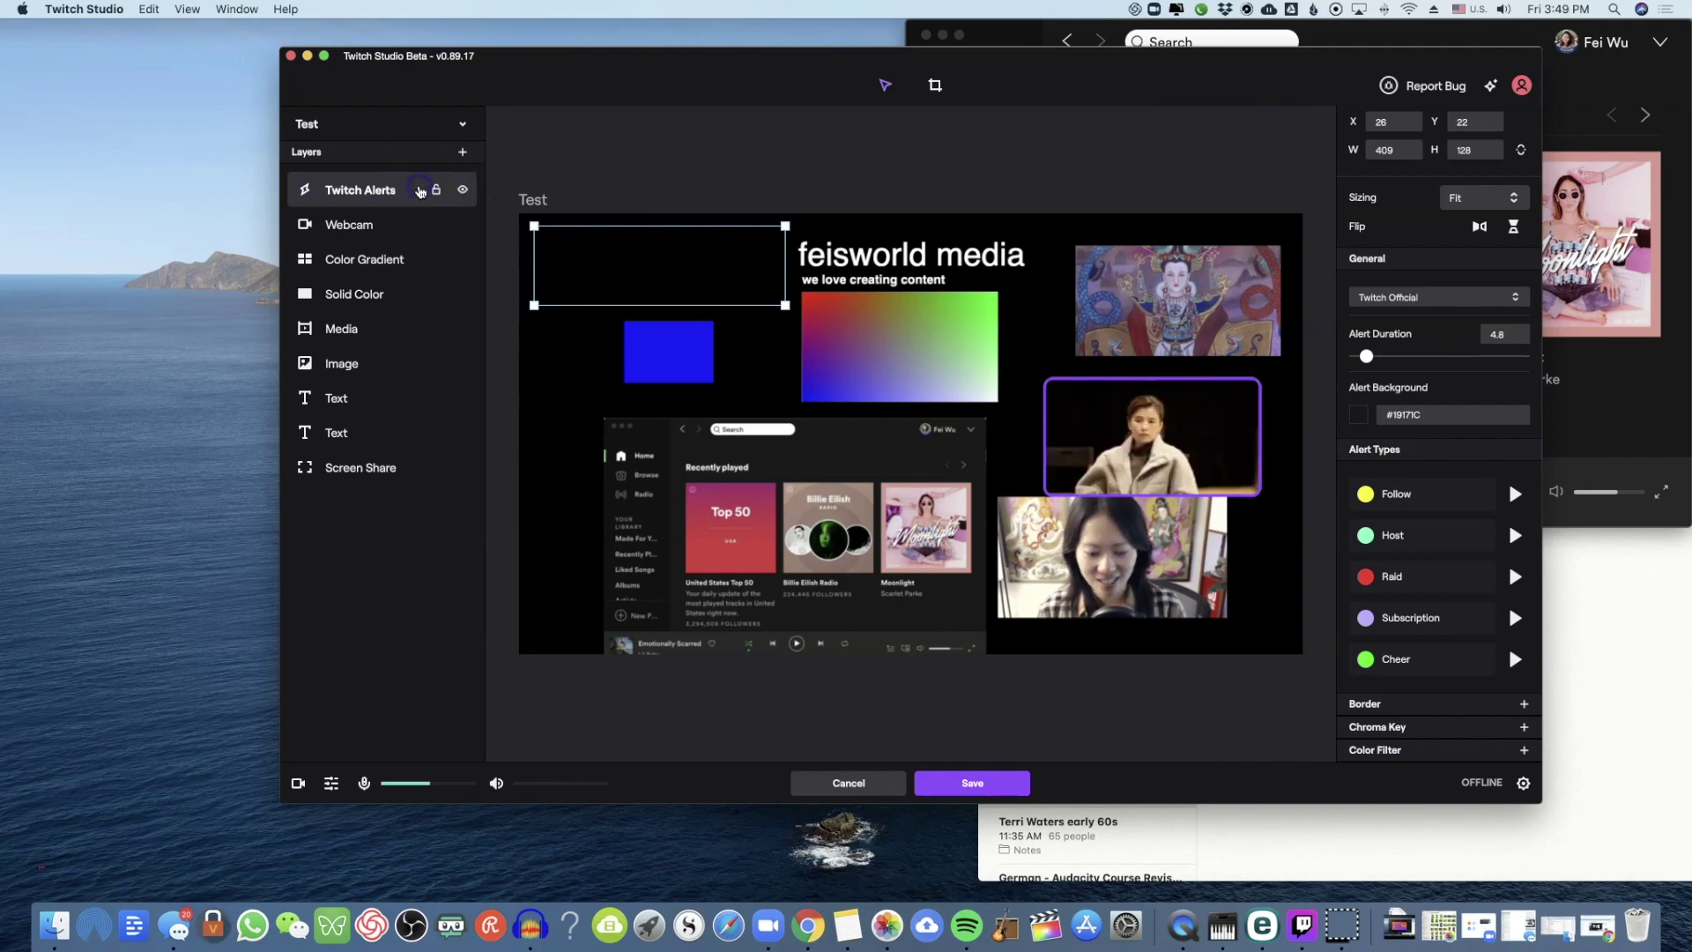
# Step: Delete the Twitch Alerts layer and confirm the removal
pyautogui.press('BackSpace')
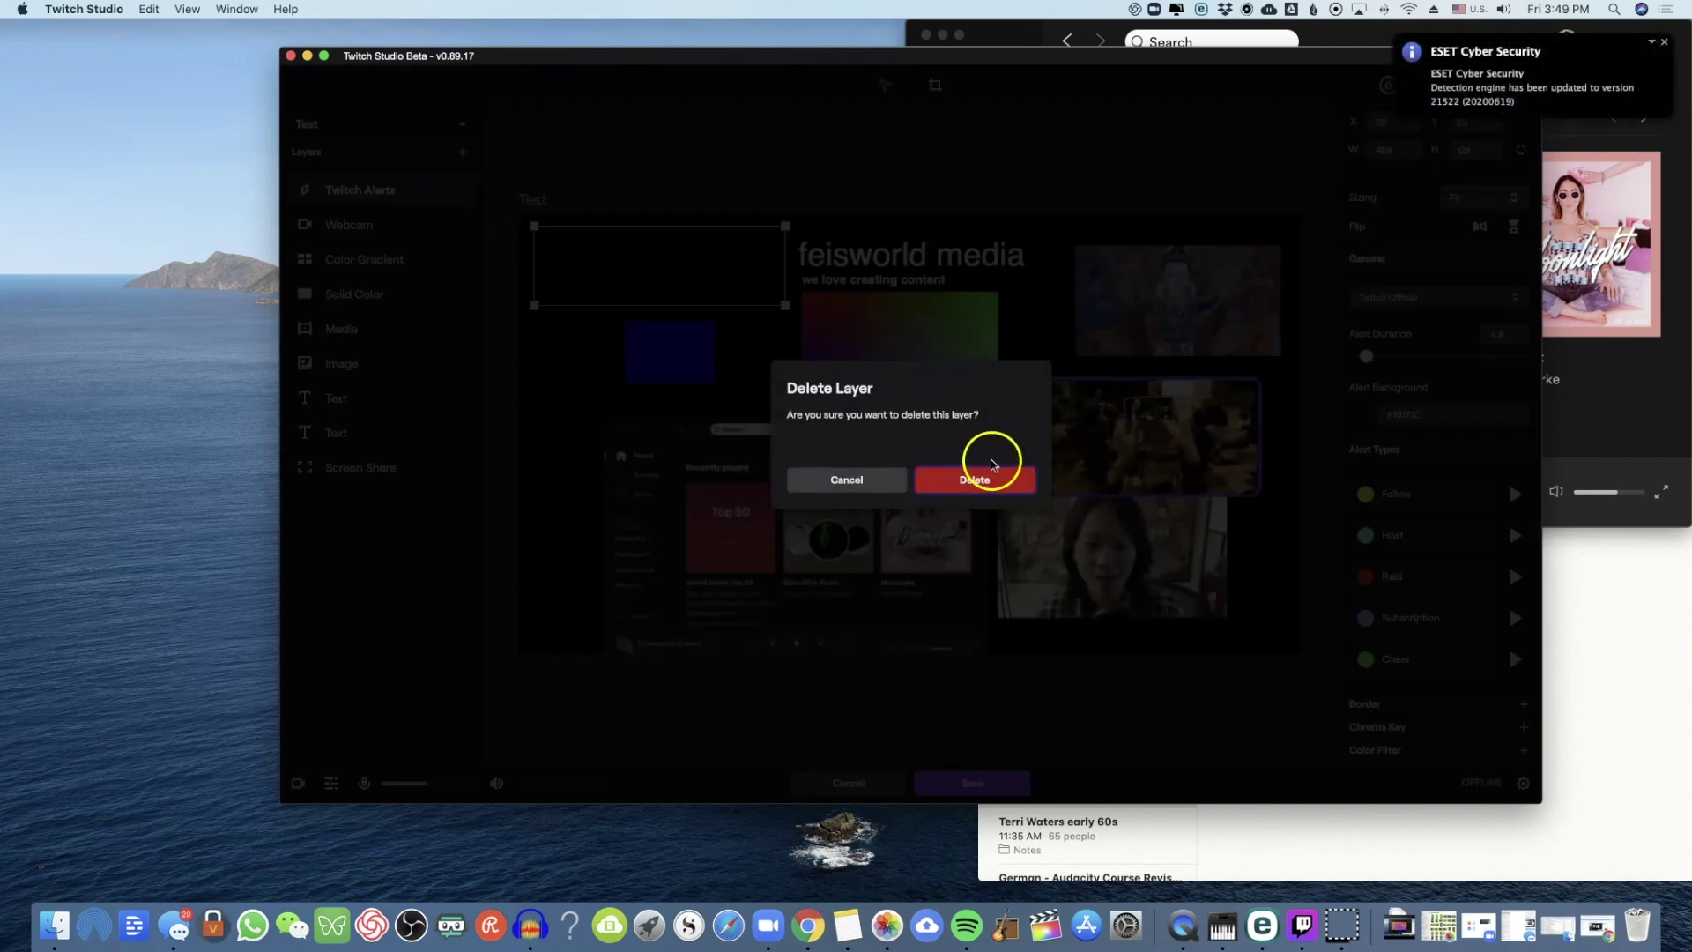
pyautogui.click(990, 480)
pyautogui.click(461, 152)
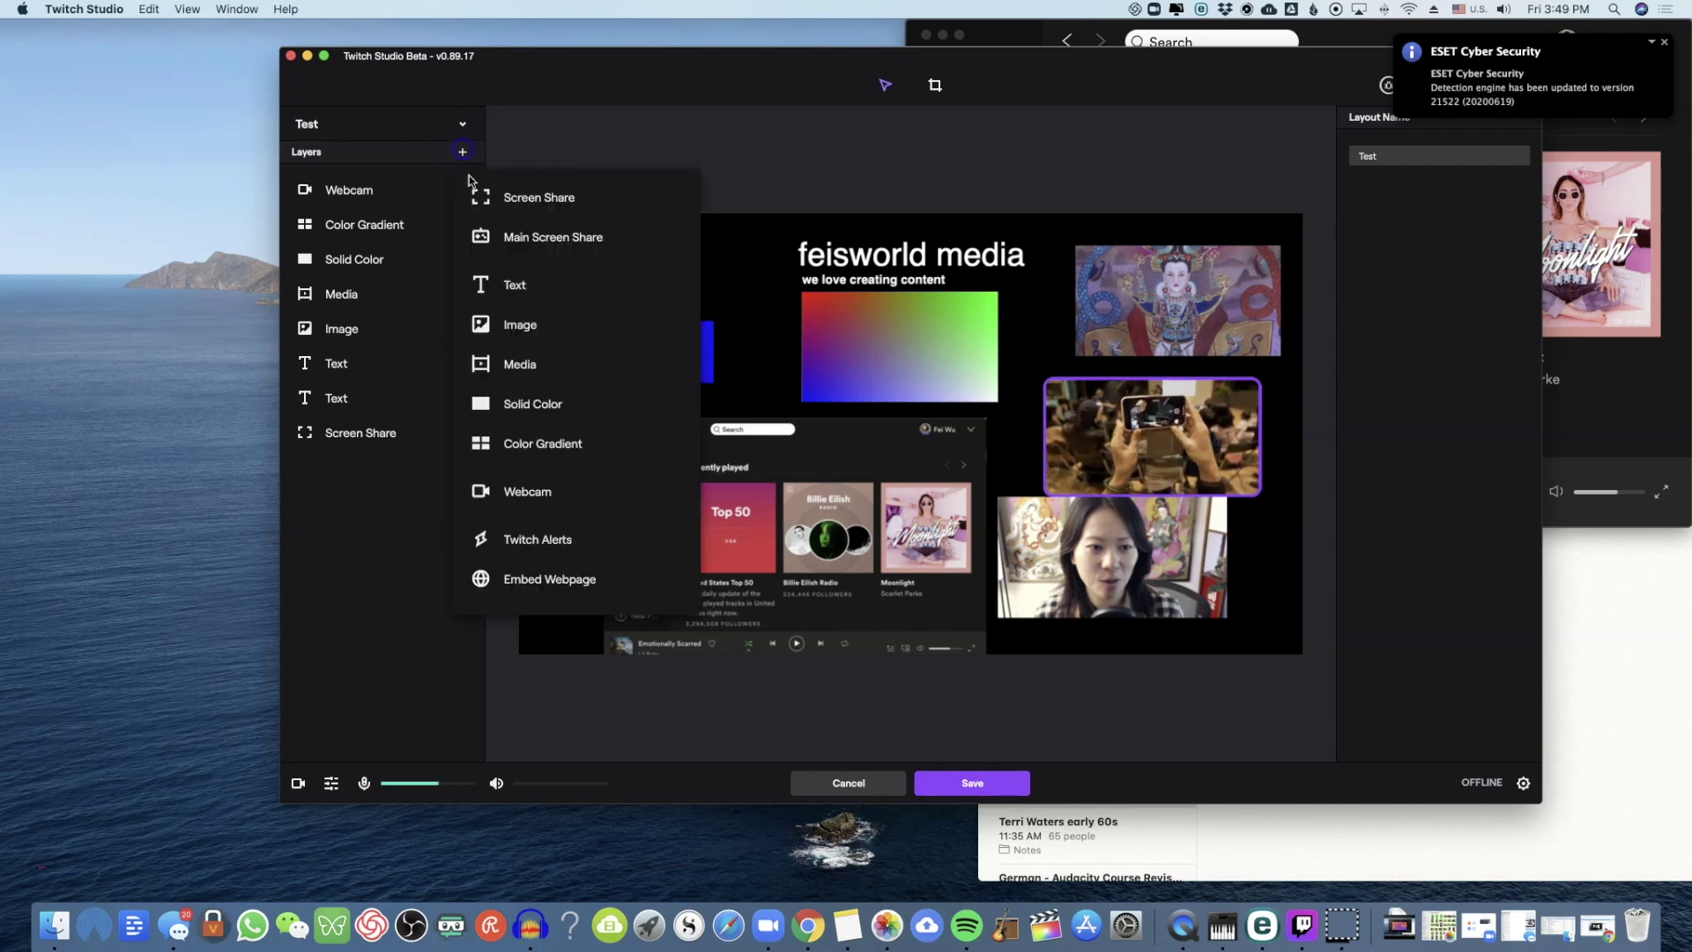
pyautogui.click(579, 585)
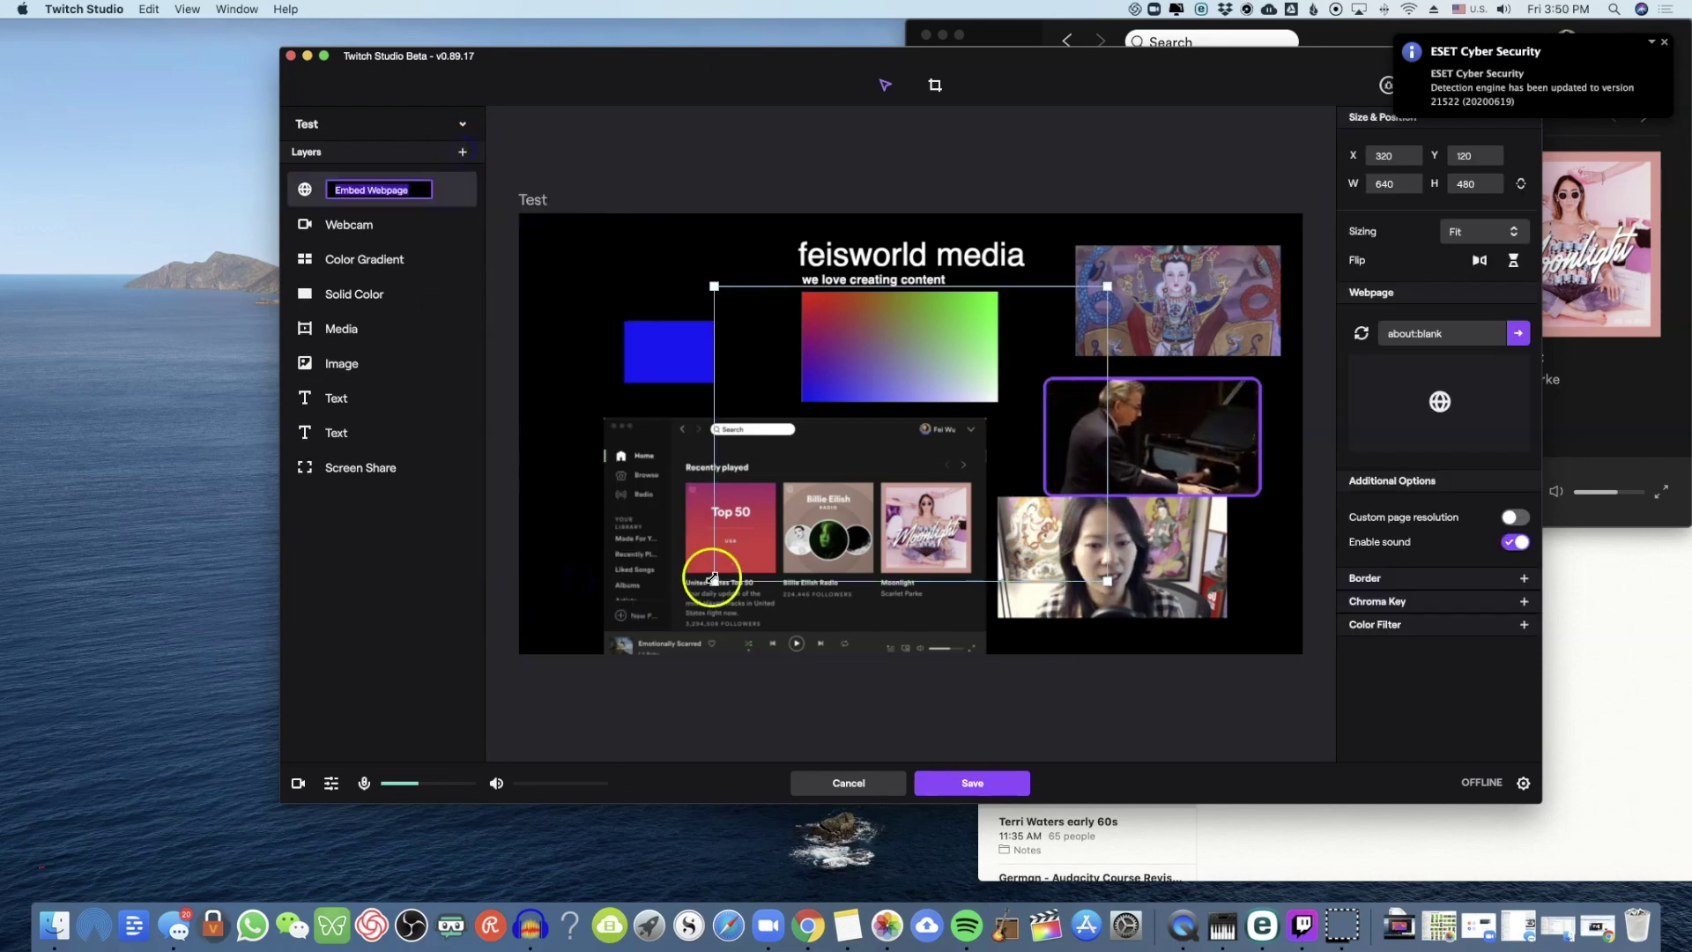
pyautogui.click(1470, 335)
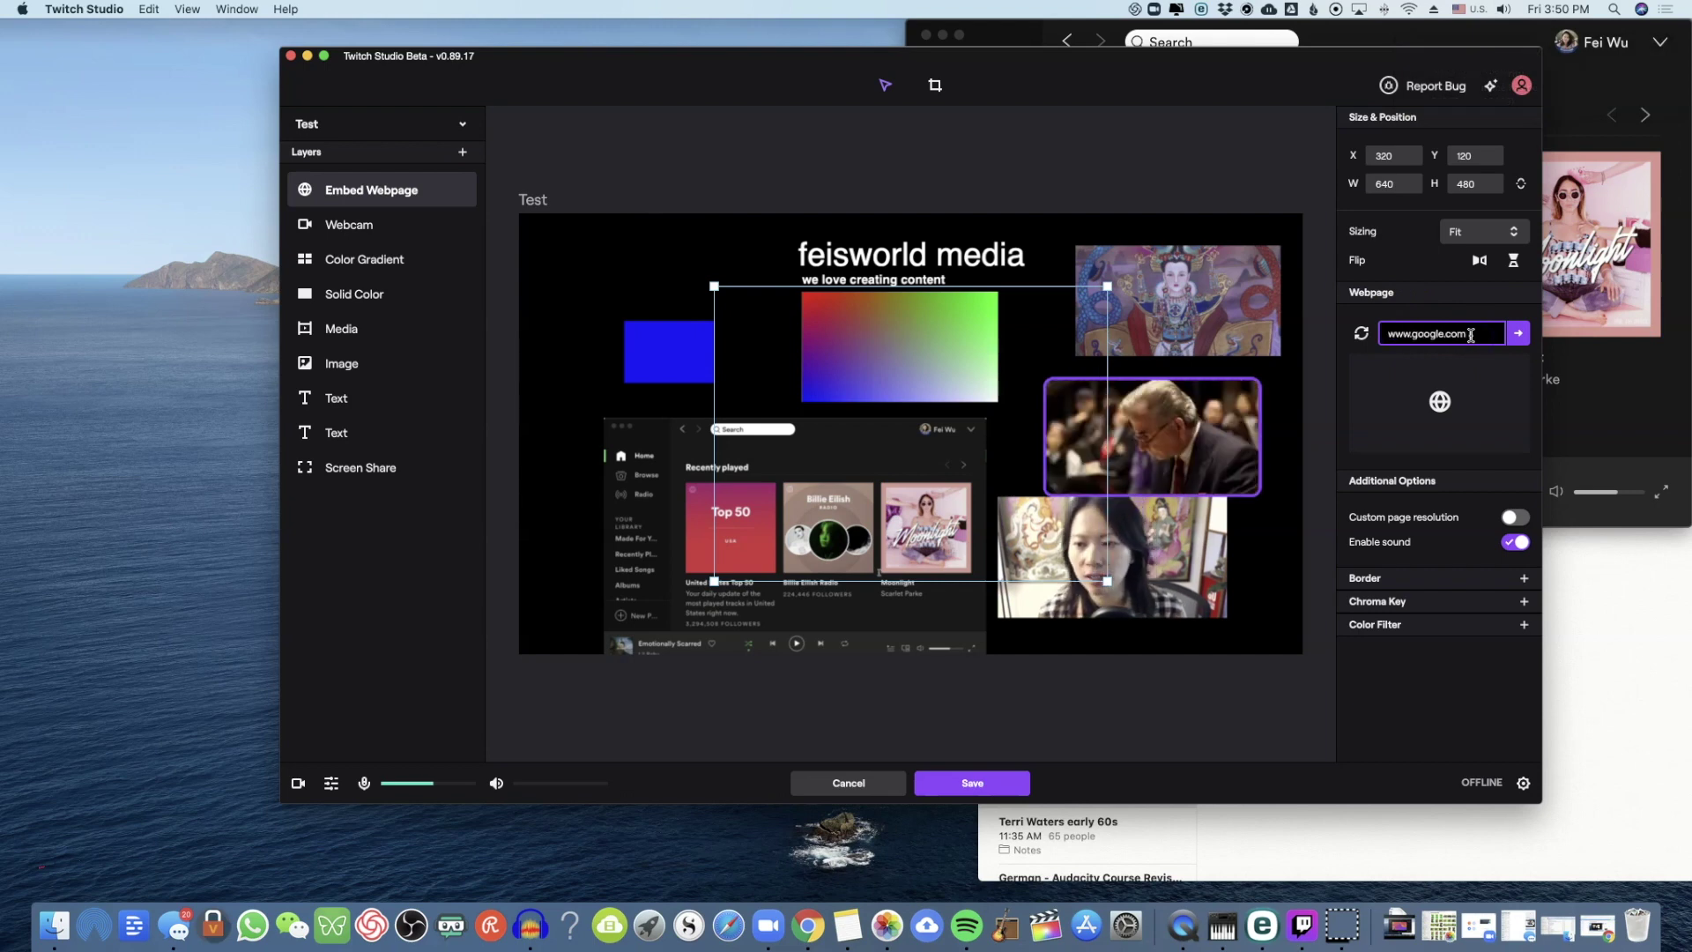
pyautogui.write('www.google.com')
pyautogui.click(1522, 333)
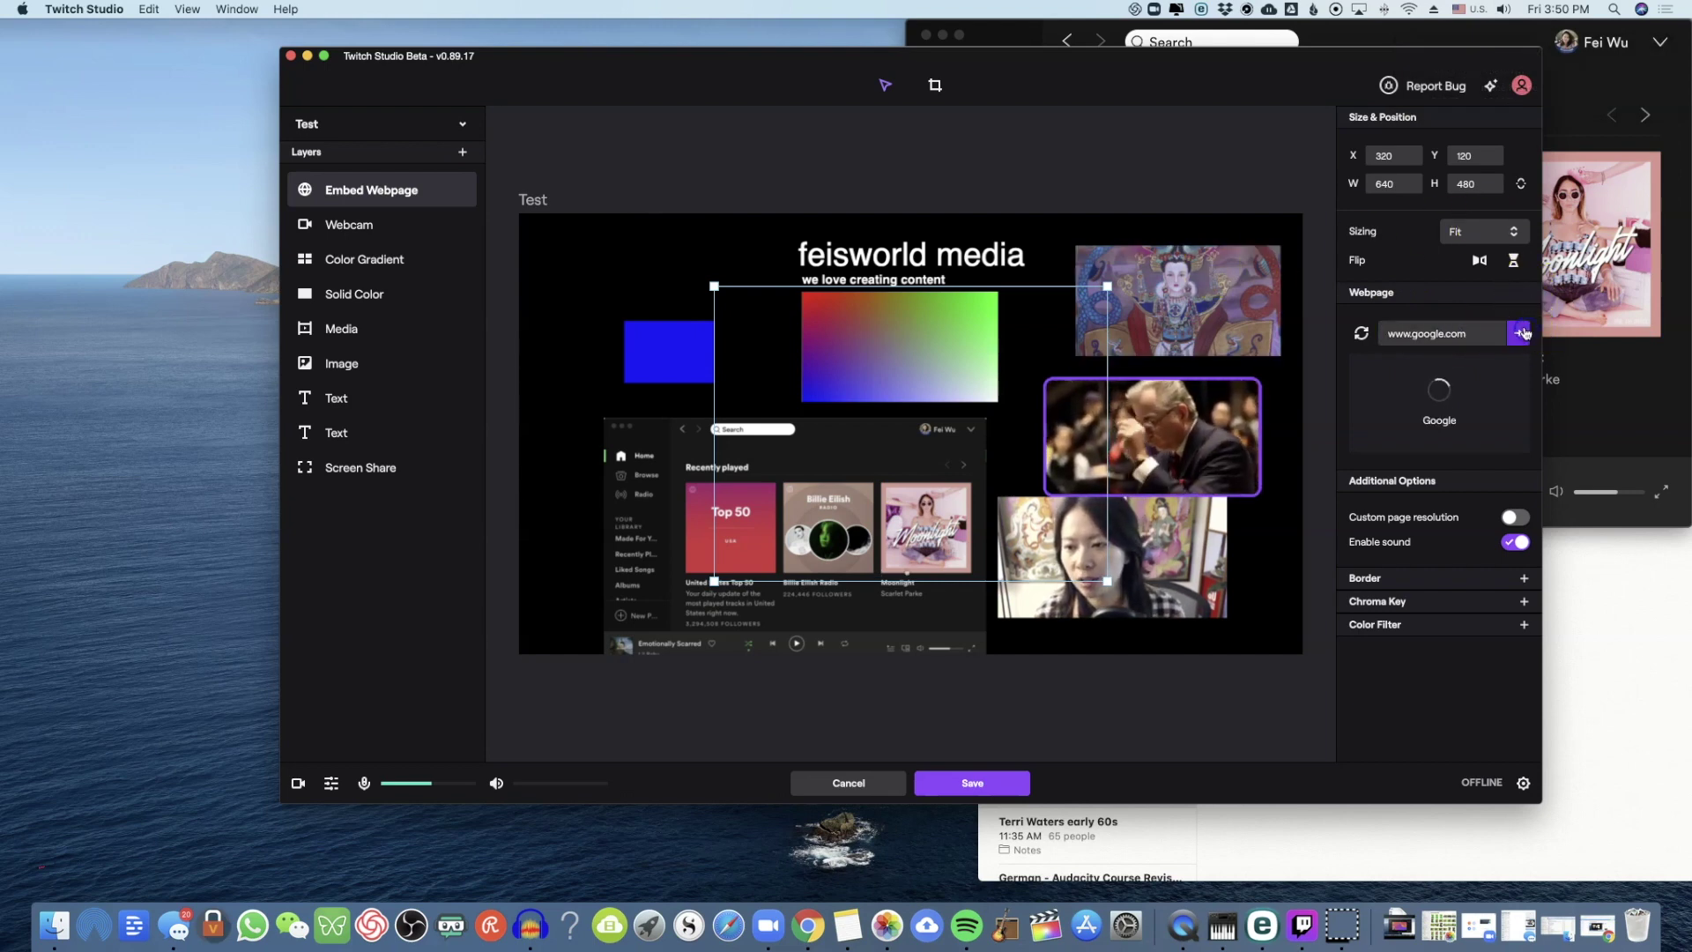
# Step: Resize the embedded Google page on the canvas to 1015 by 541
pyautogui.click(1189, 521)
pyautogui.moveTo(1266, 623)
pyautogui.mouseDown()
pyautogui.moveTo(1018, 493)
pyautogui.moveTo(1268, 566)
pyautogui.moveTo(1275, 605)
pyautogui.mouseUp()
pyautogui.click(1183, 564)
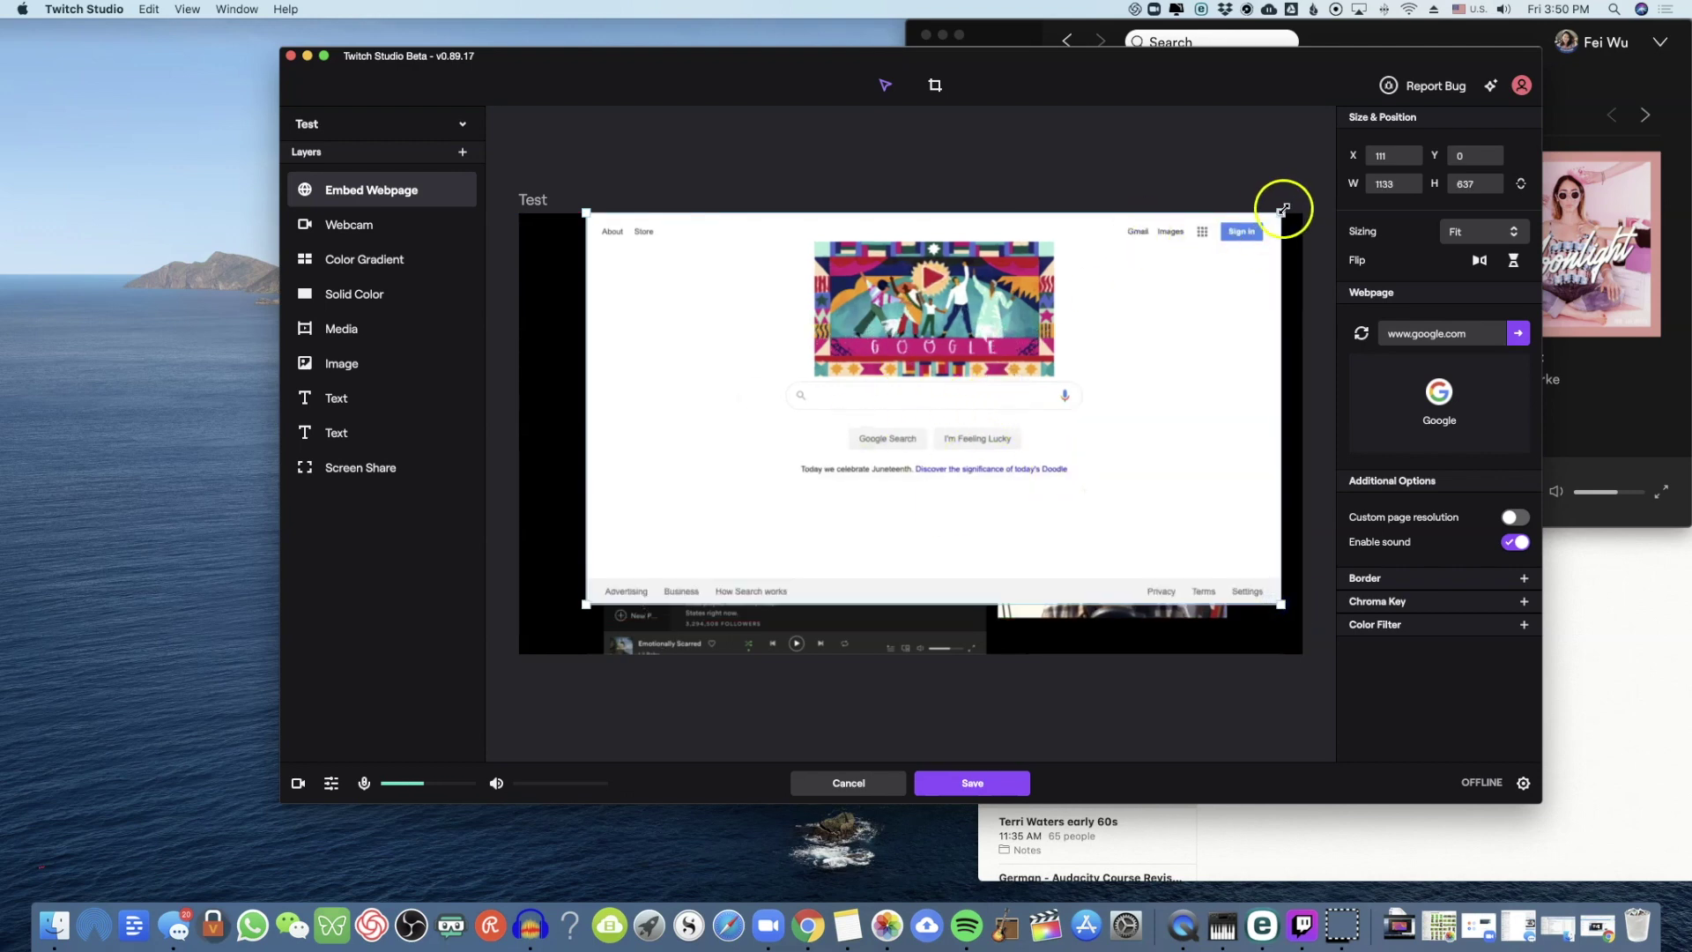
pyautogui.moveTo(1281, 212); pyautogui.dragTo(1209, 271)
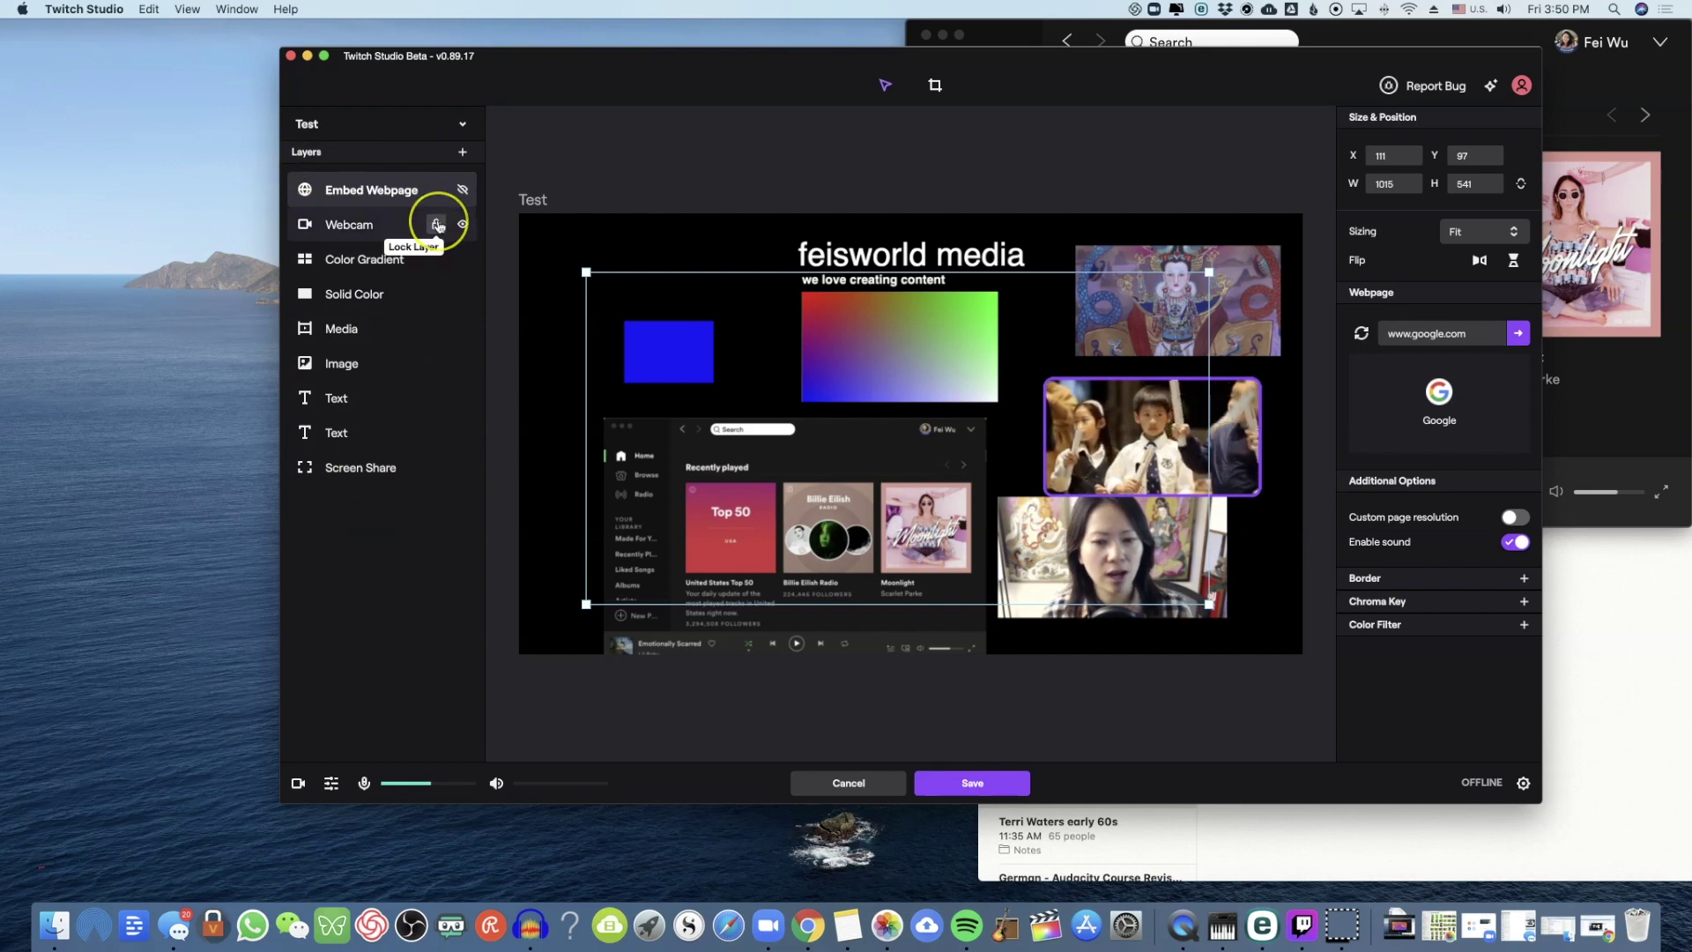
# Step: Hide the Media layer's video and move the Embed Webpage box to X 103, Y 53
pyautogui.click(385, 190)
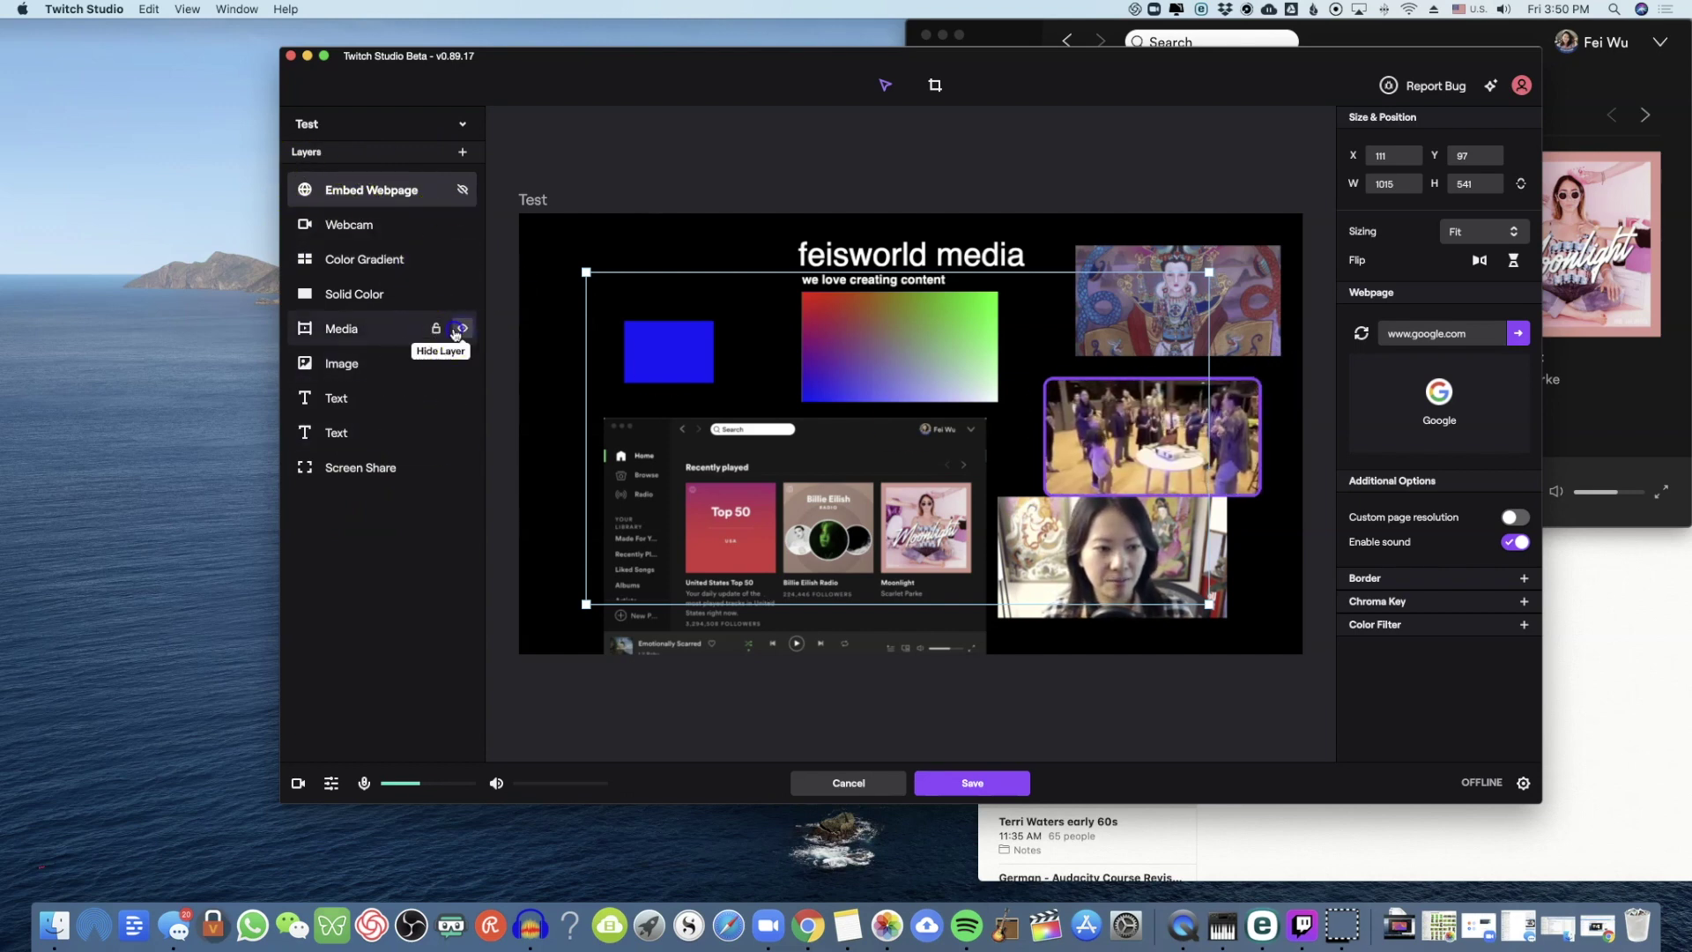
pyautogui.click(459, 329)
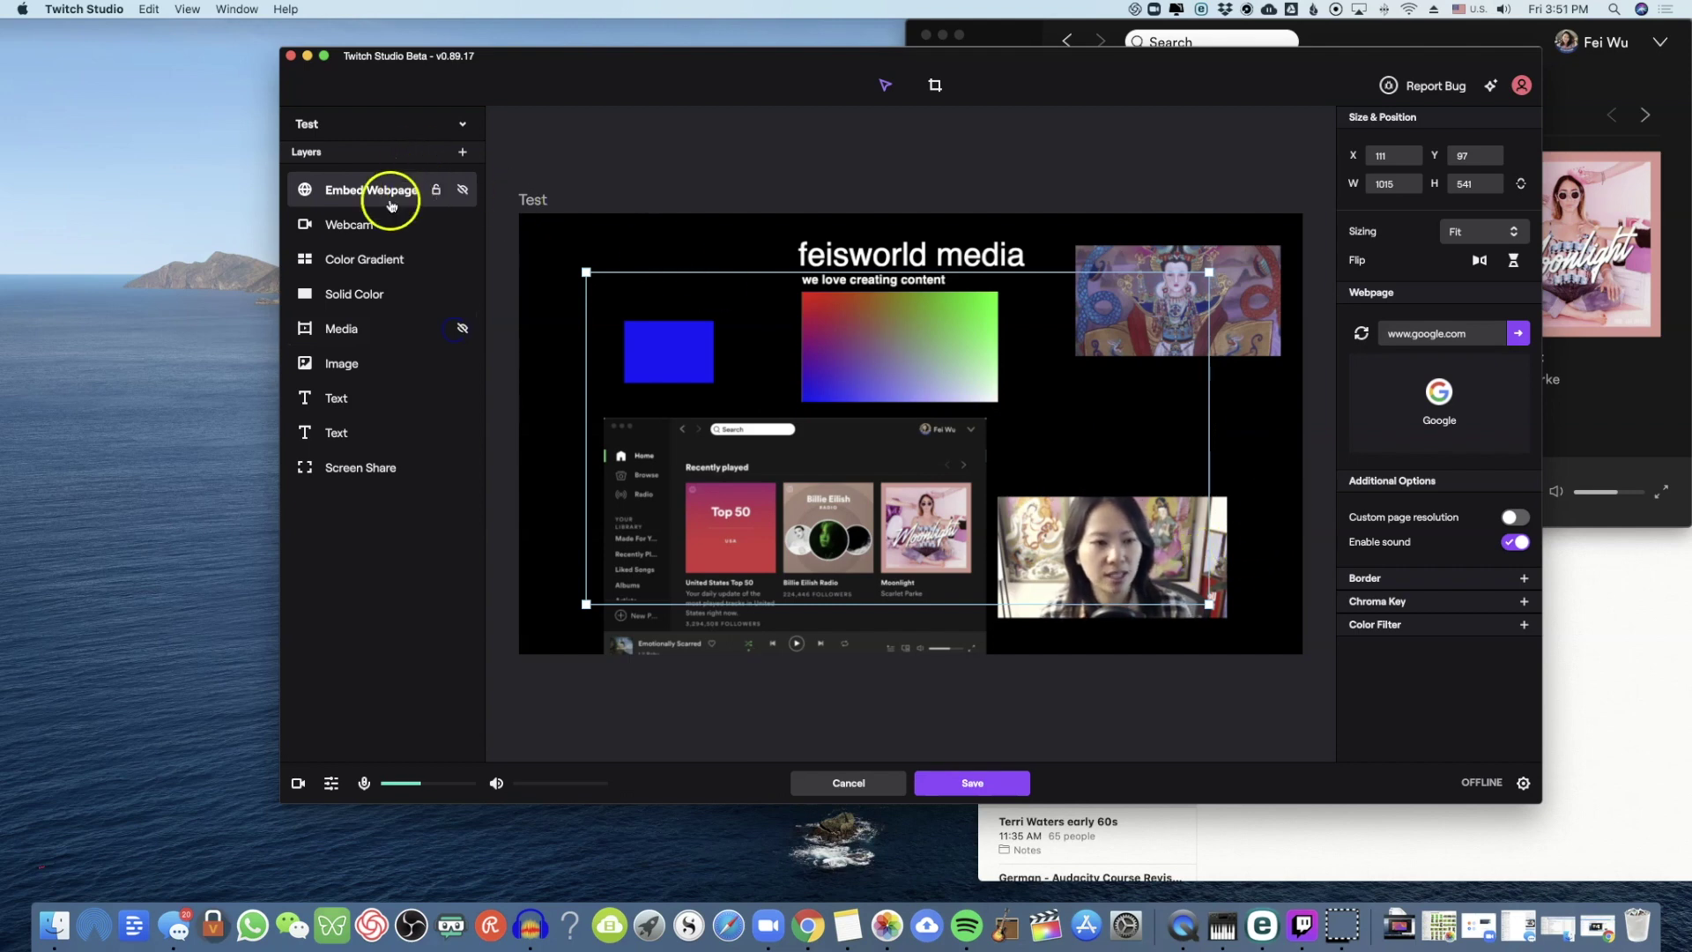
pyautogui.rightClick(389, 191)
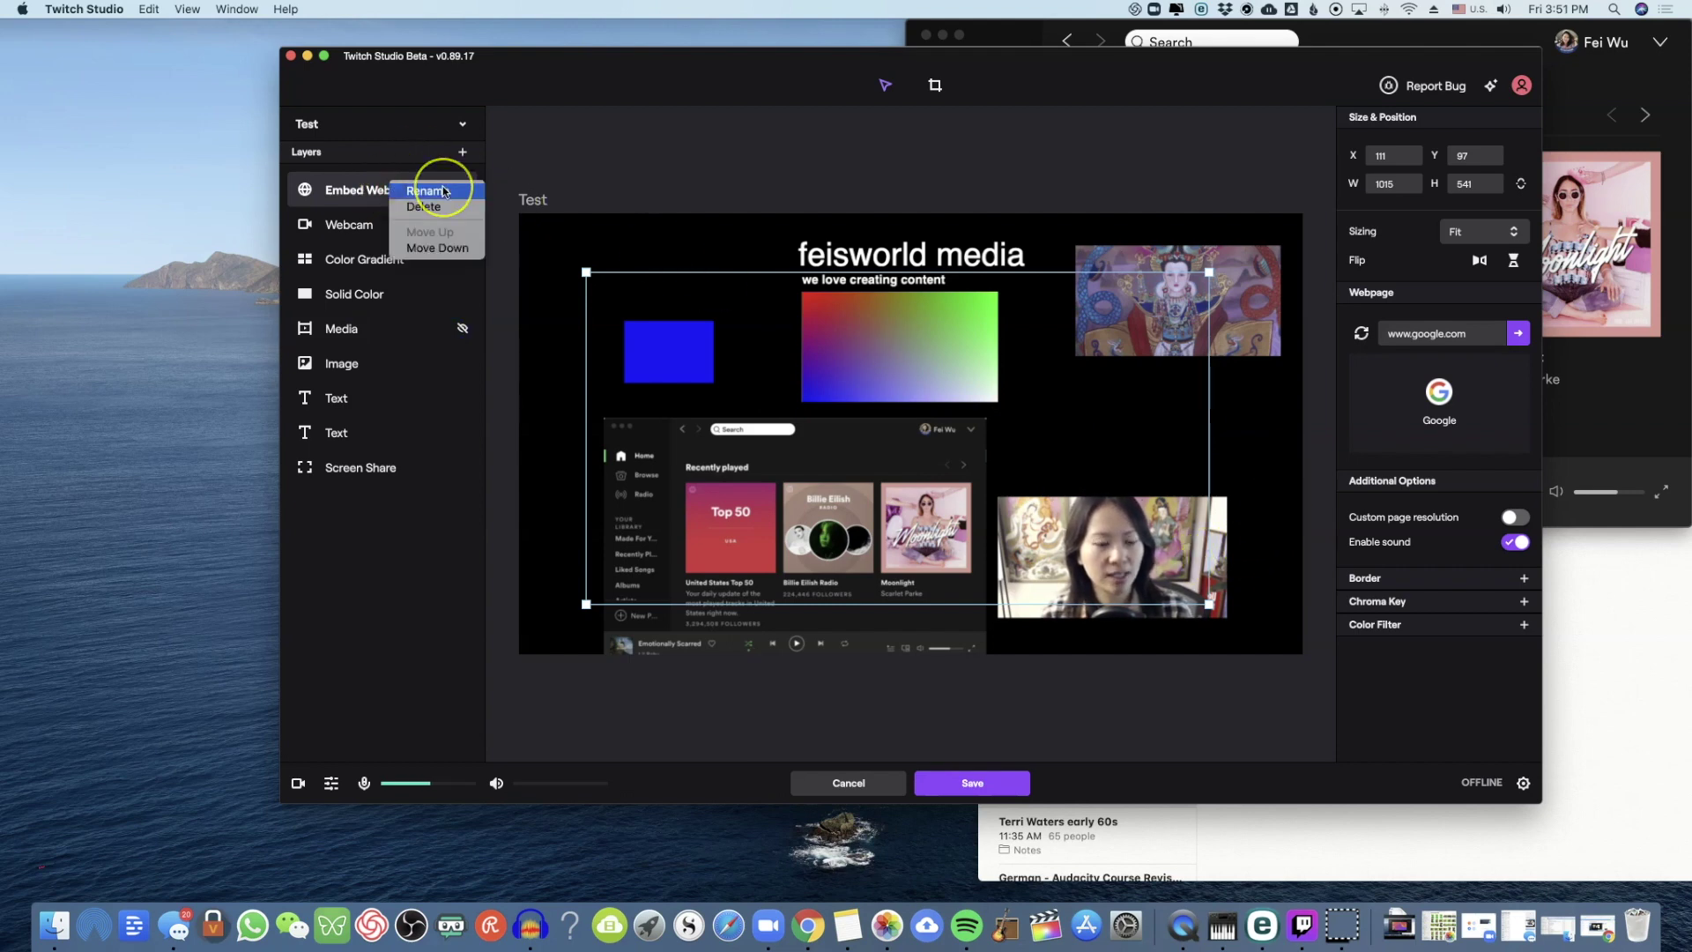
pyautogui.click(367, 595)
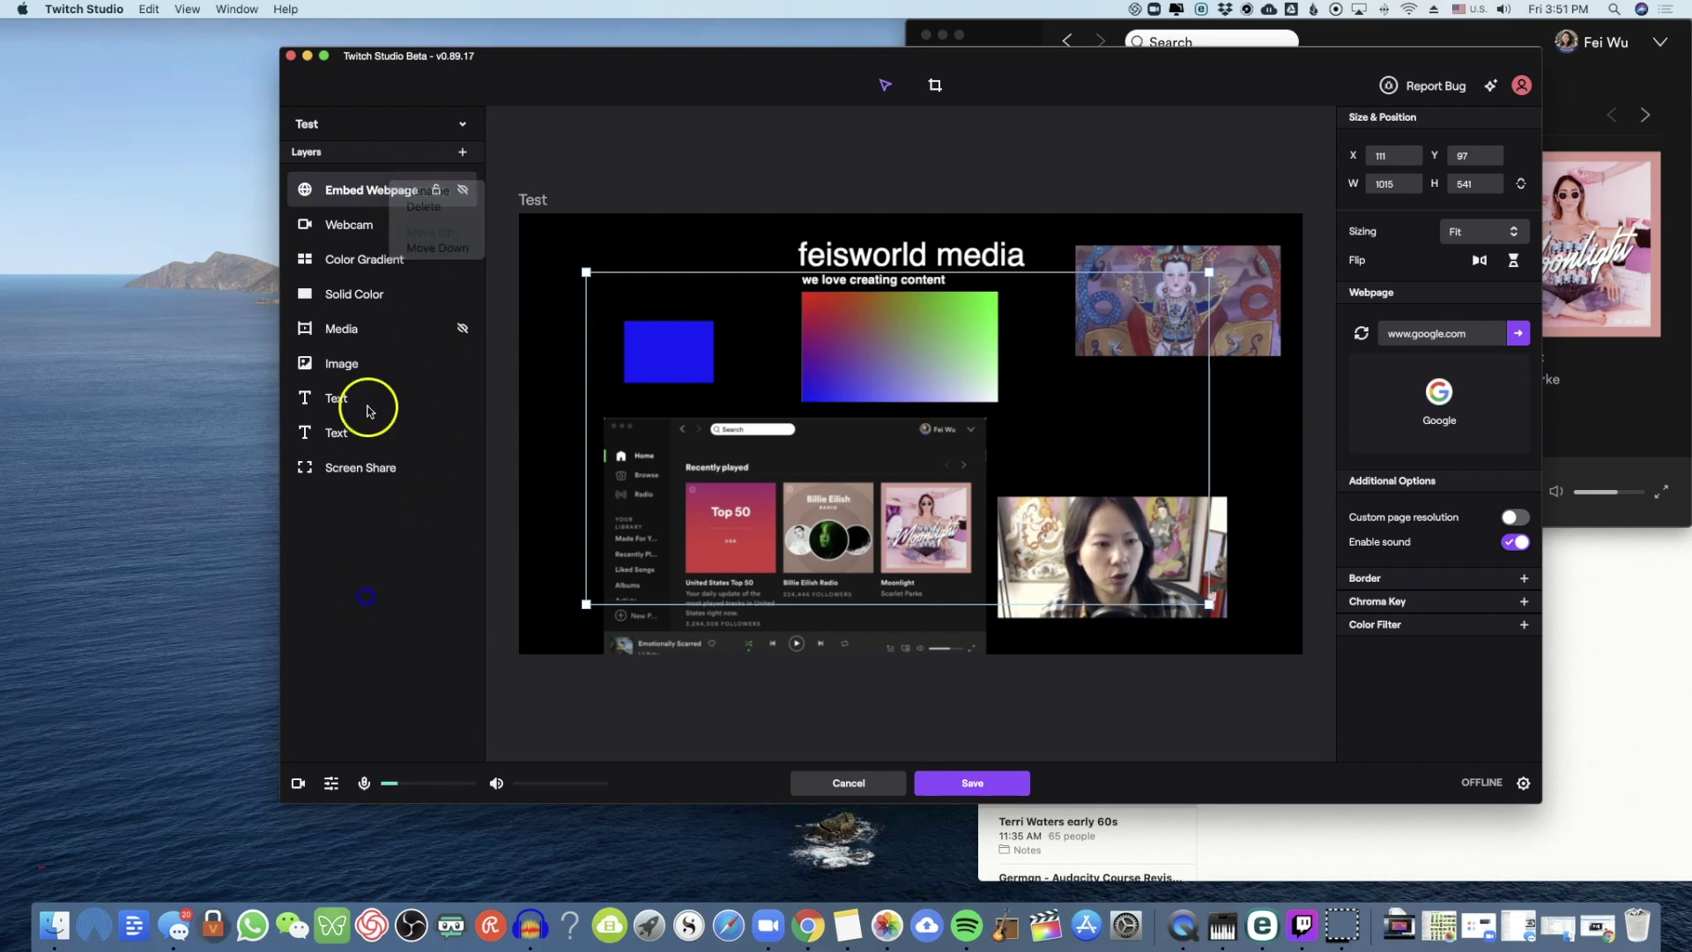
pyautogui.moveTo(366, 370)
pyautogui.mouseDown()
pyautogui.moveTo(366, 278)
pyautogui.moveTo(353, 431)
pyautogui.moveTo(377, 344)
pyautogui.mouseUp()
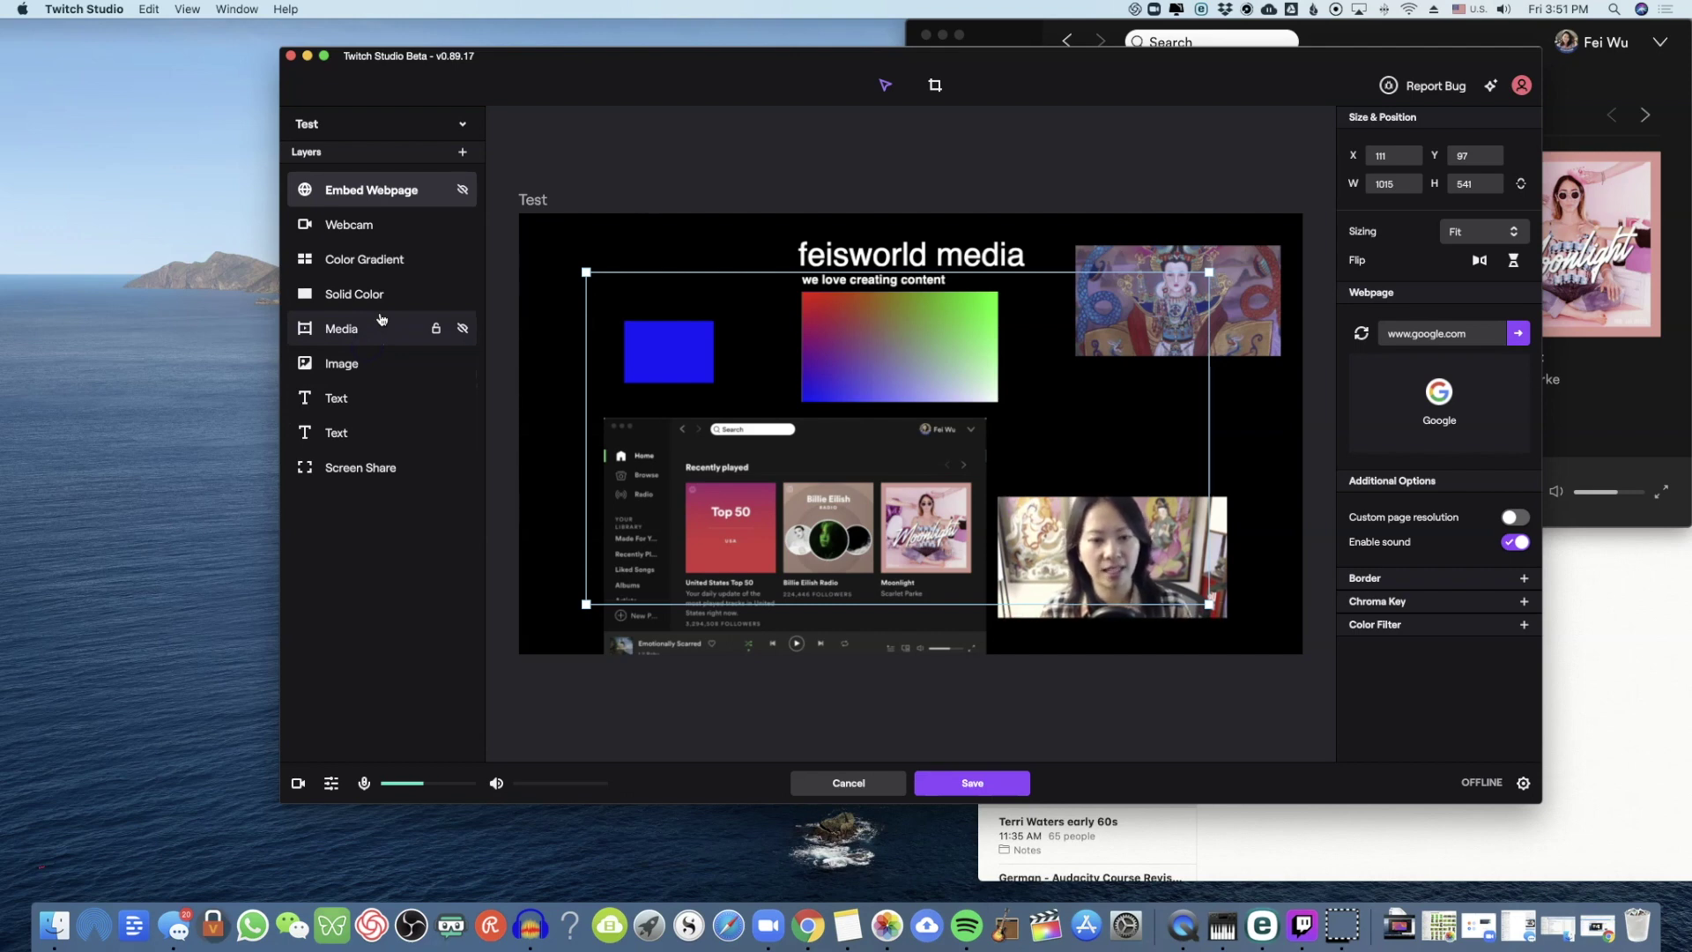
pyautogui.moveTo(673, 270); pyautogui.dragTo(672, 311)
# Step: Nudge the feisworld media title into place on the canvas
pyautogui.click(912, 252)
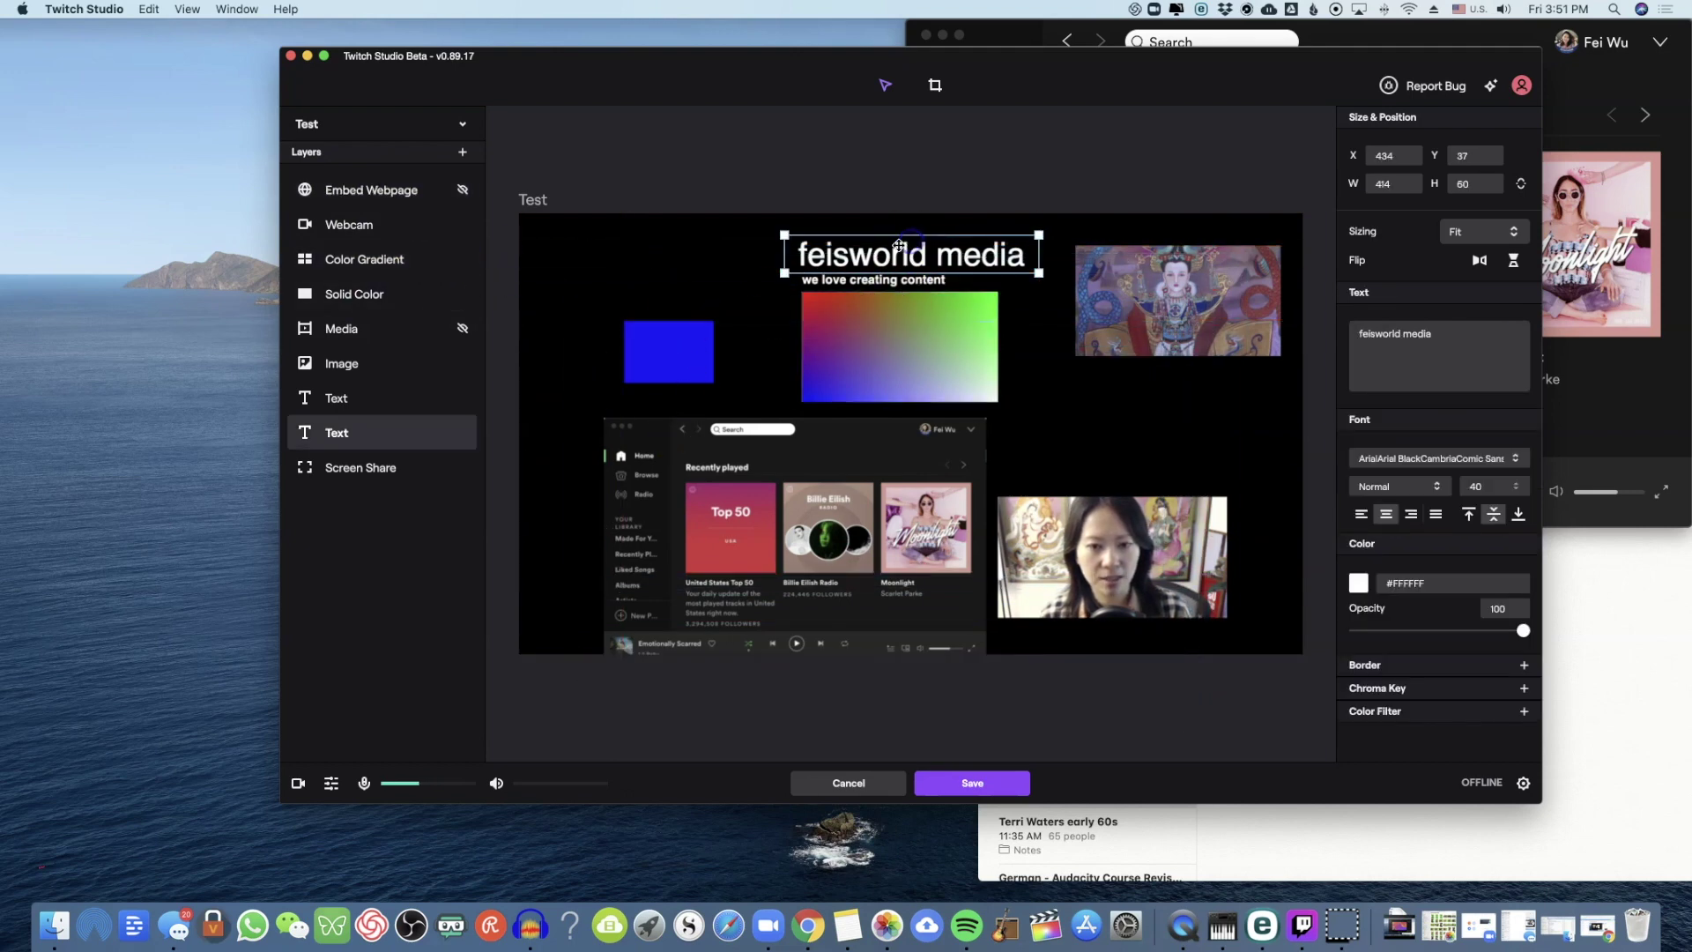
pyautogui.moveTo(912, 252)
pyautogui.mouseDown()
pyautogui.moveTo(927, 261)
pyautogui.moveTo(912, 260)
pyautogui.mouseUp()
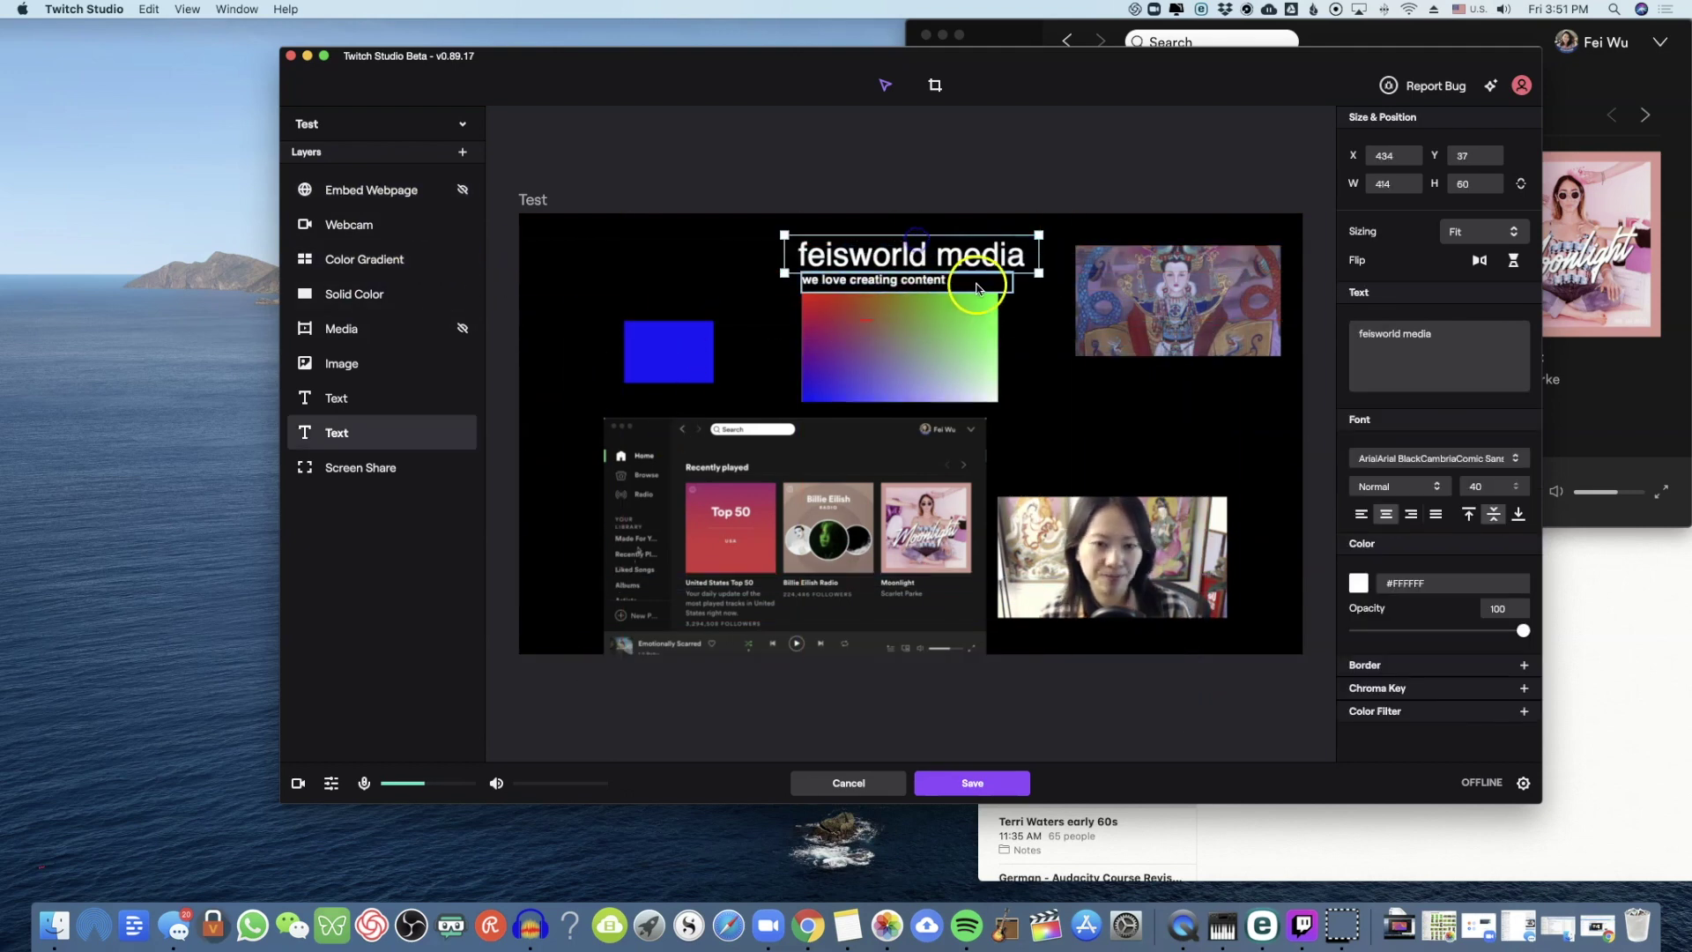
pyautogui.click(333, 782)
pyautogui.click(304, 714)
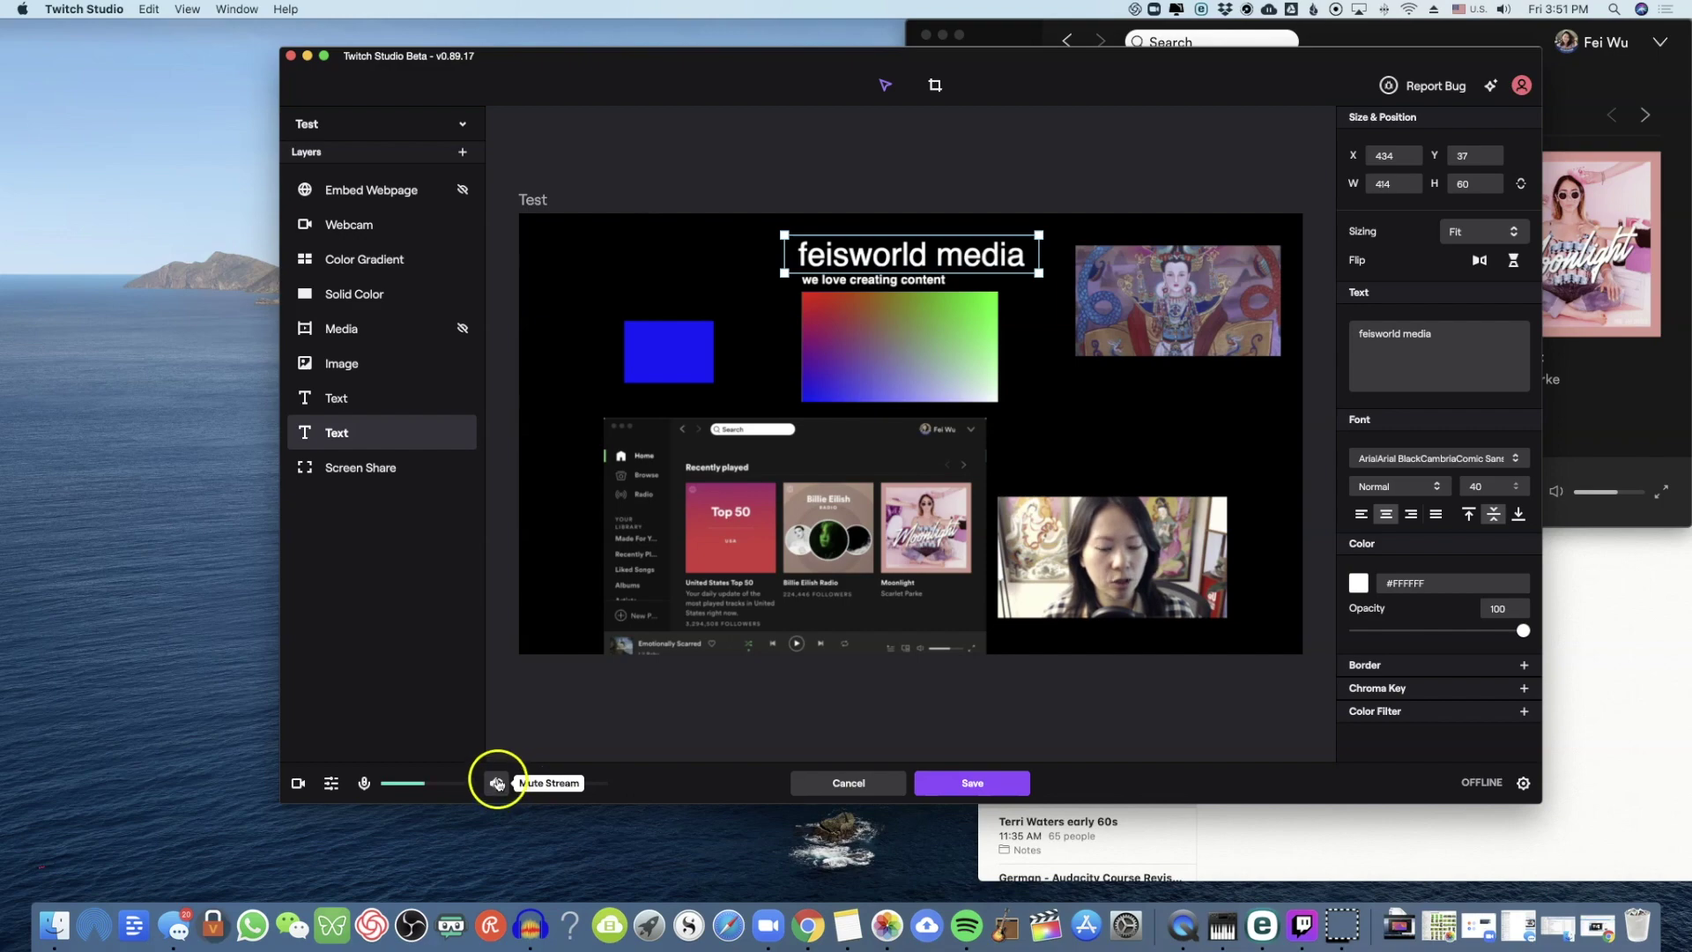
# Step: Play and pause a song in Spotify, then show Twitch Studio's audio mixer
pyautogui.click(941, 904)
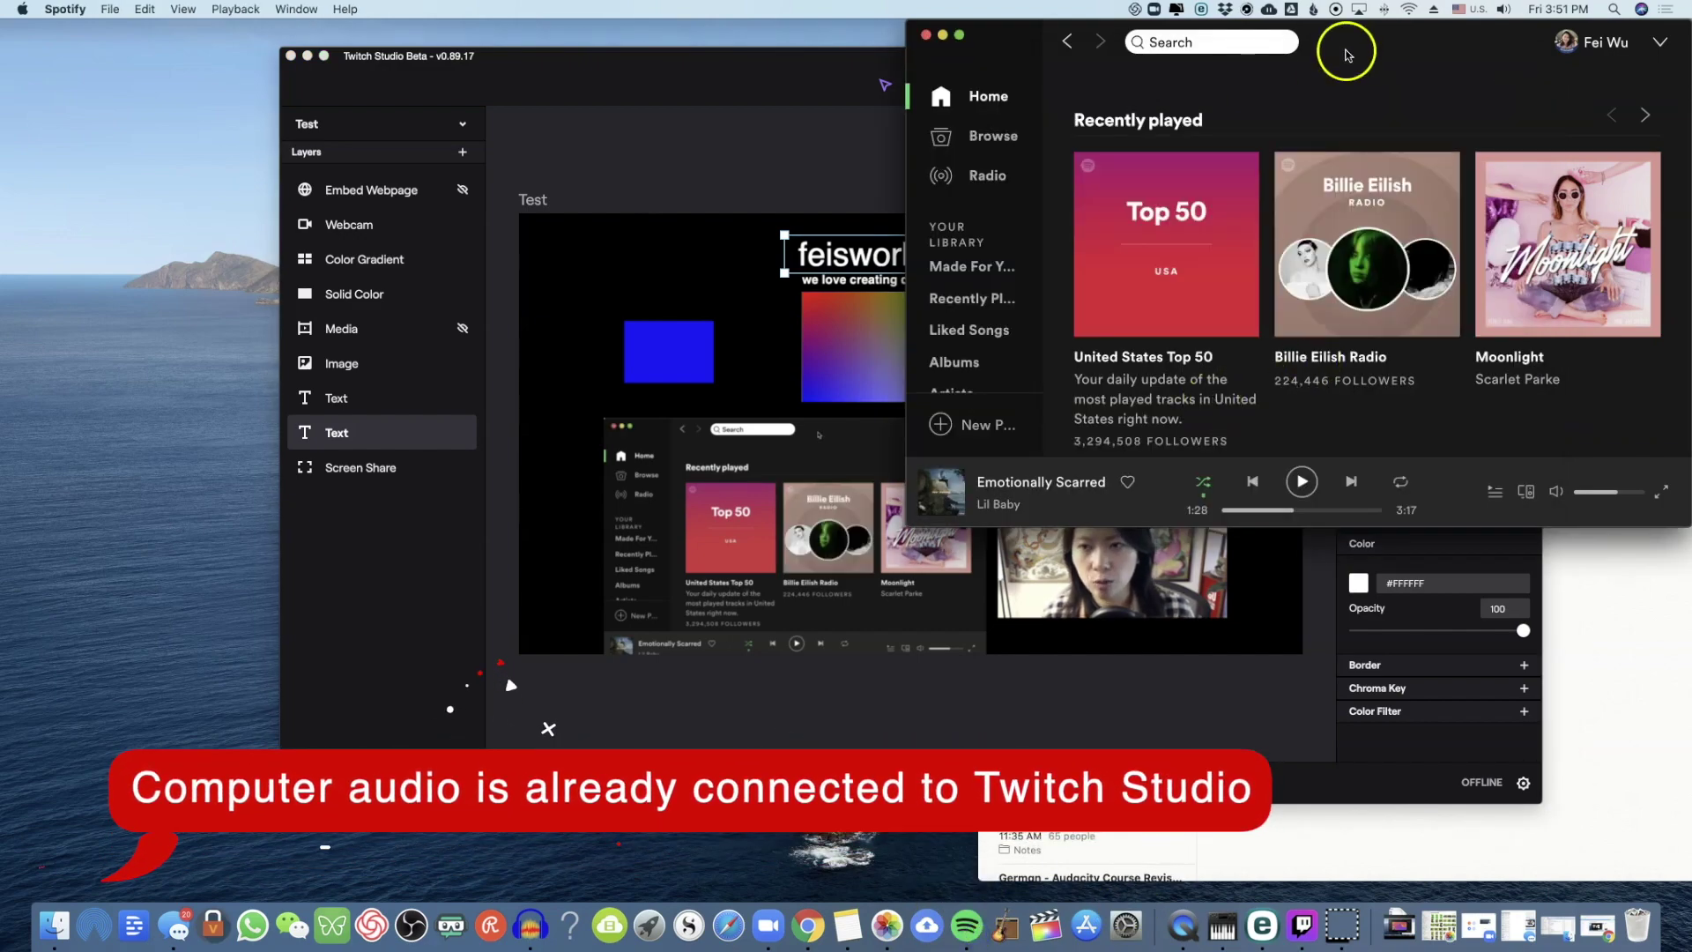
pyautogui.moveTo(1345, 54); pyautogui.dragTo(1095, 141)
pyautogui.click(1019, 570)
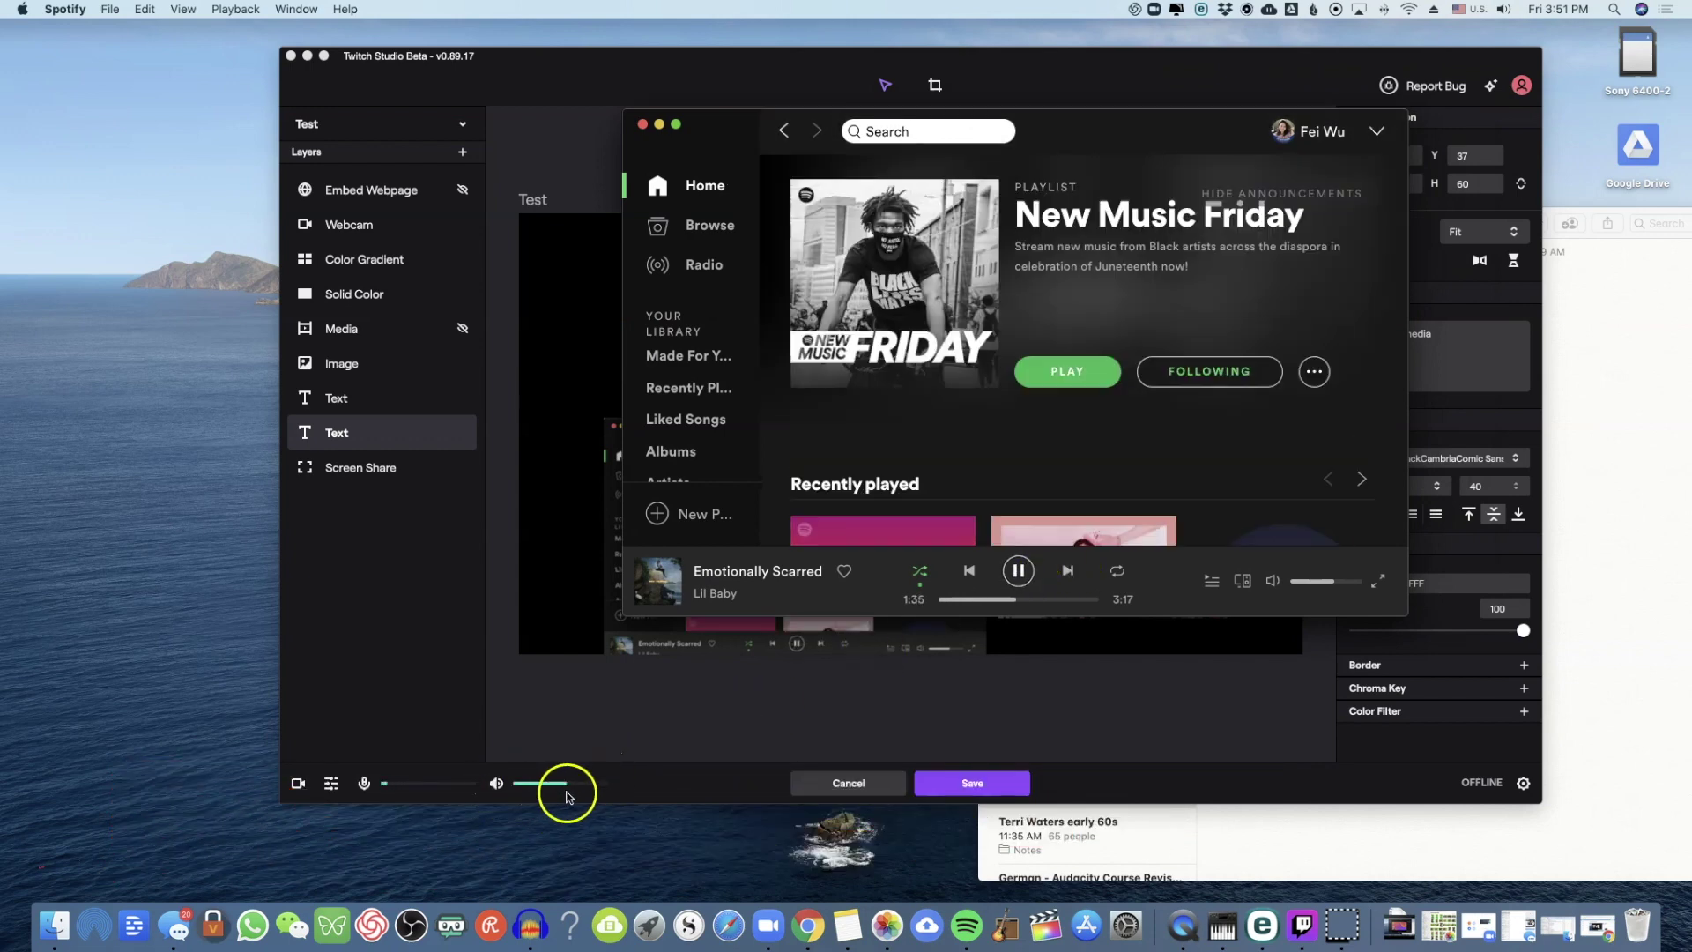
pyautogui.click(1017, 571)
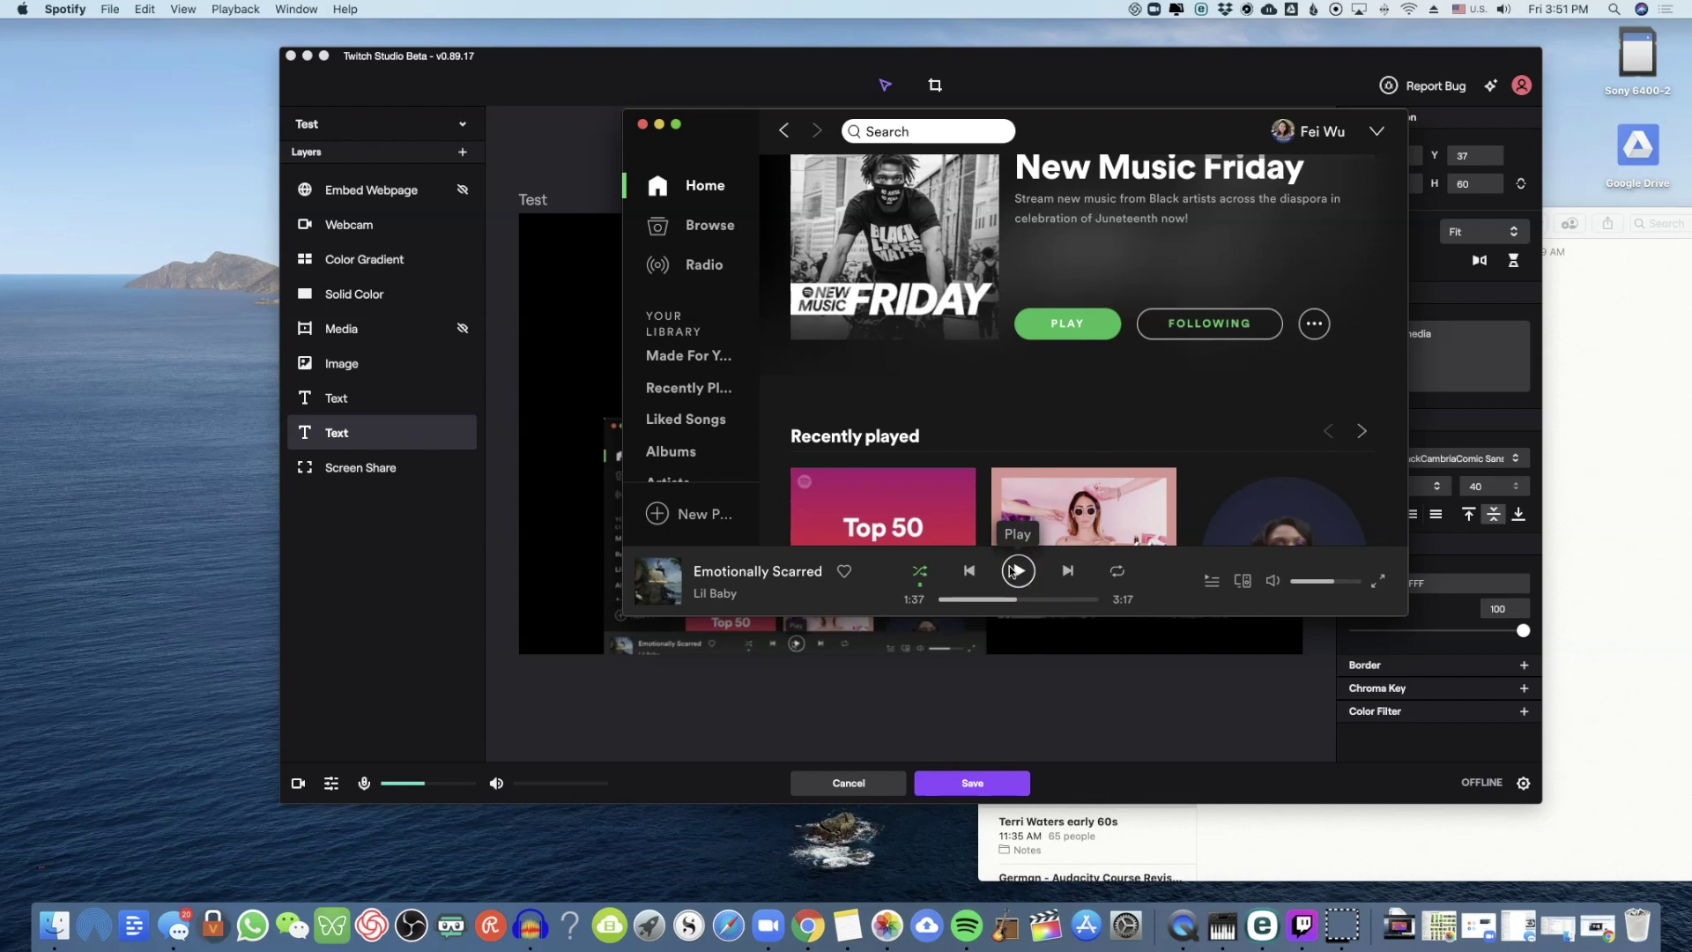
pyautogui.click(333, 787)
pyautogui.click(332, 786)
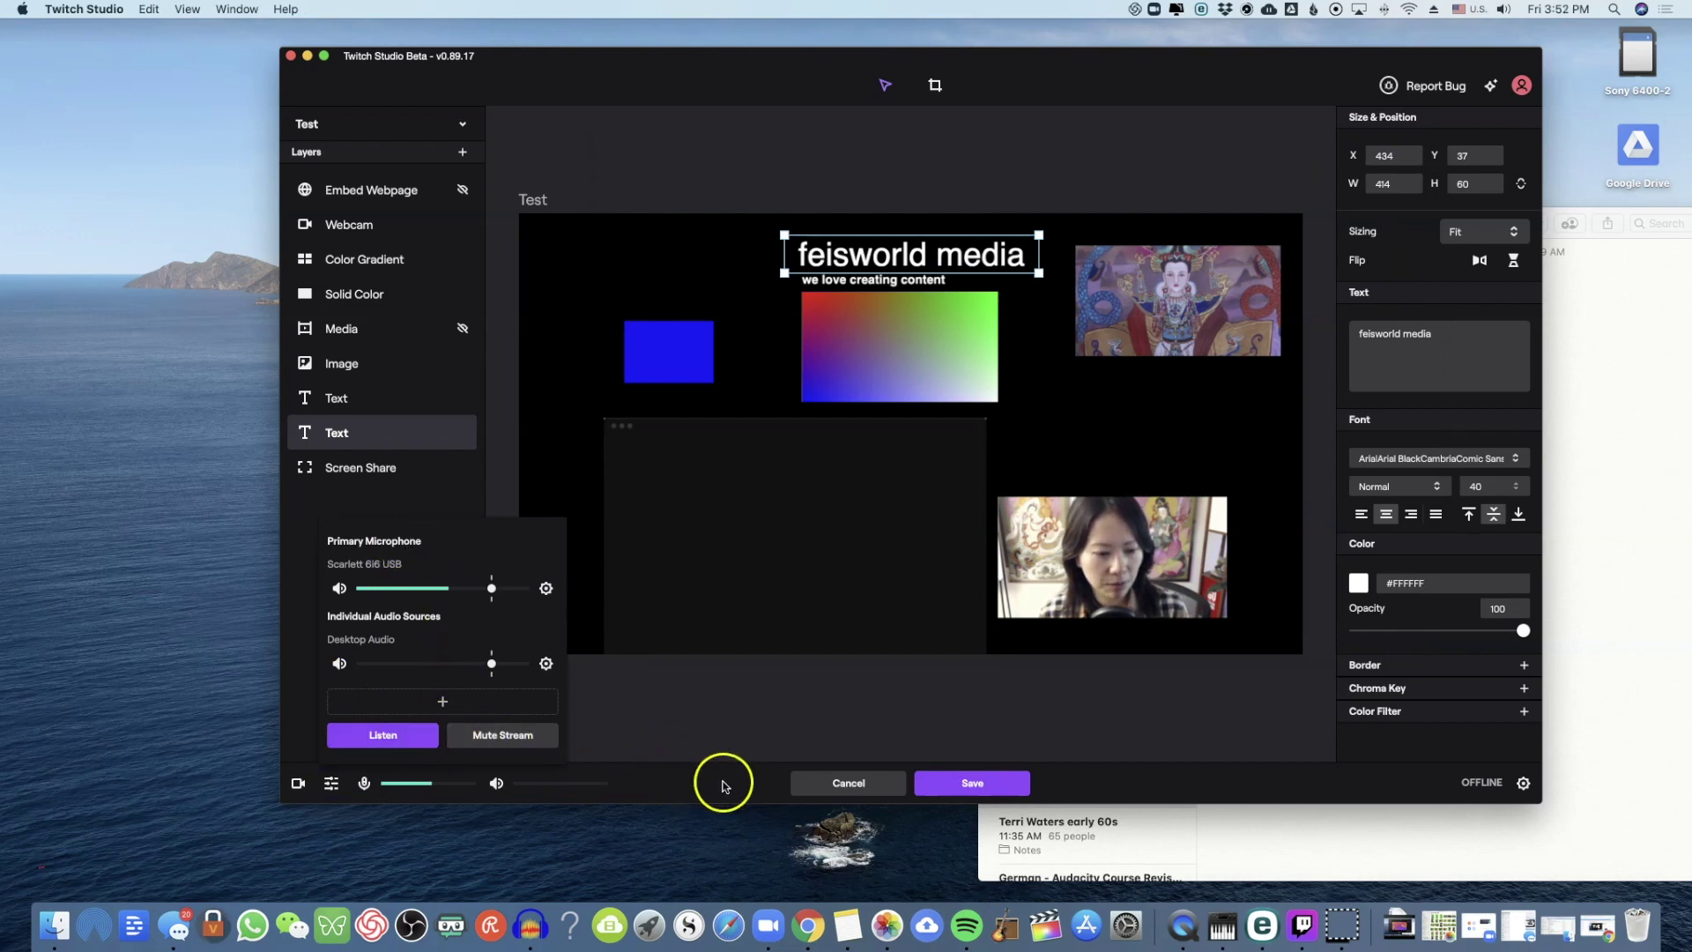
# Step: Close the Desktop Audio device settings and switch all webcams back on
pyautogui.click(546, 663)
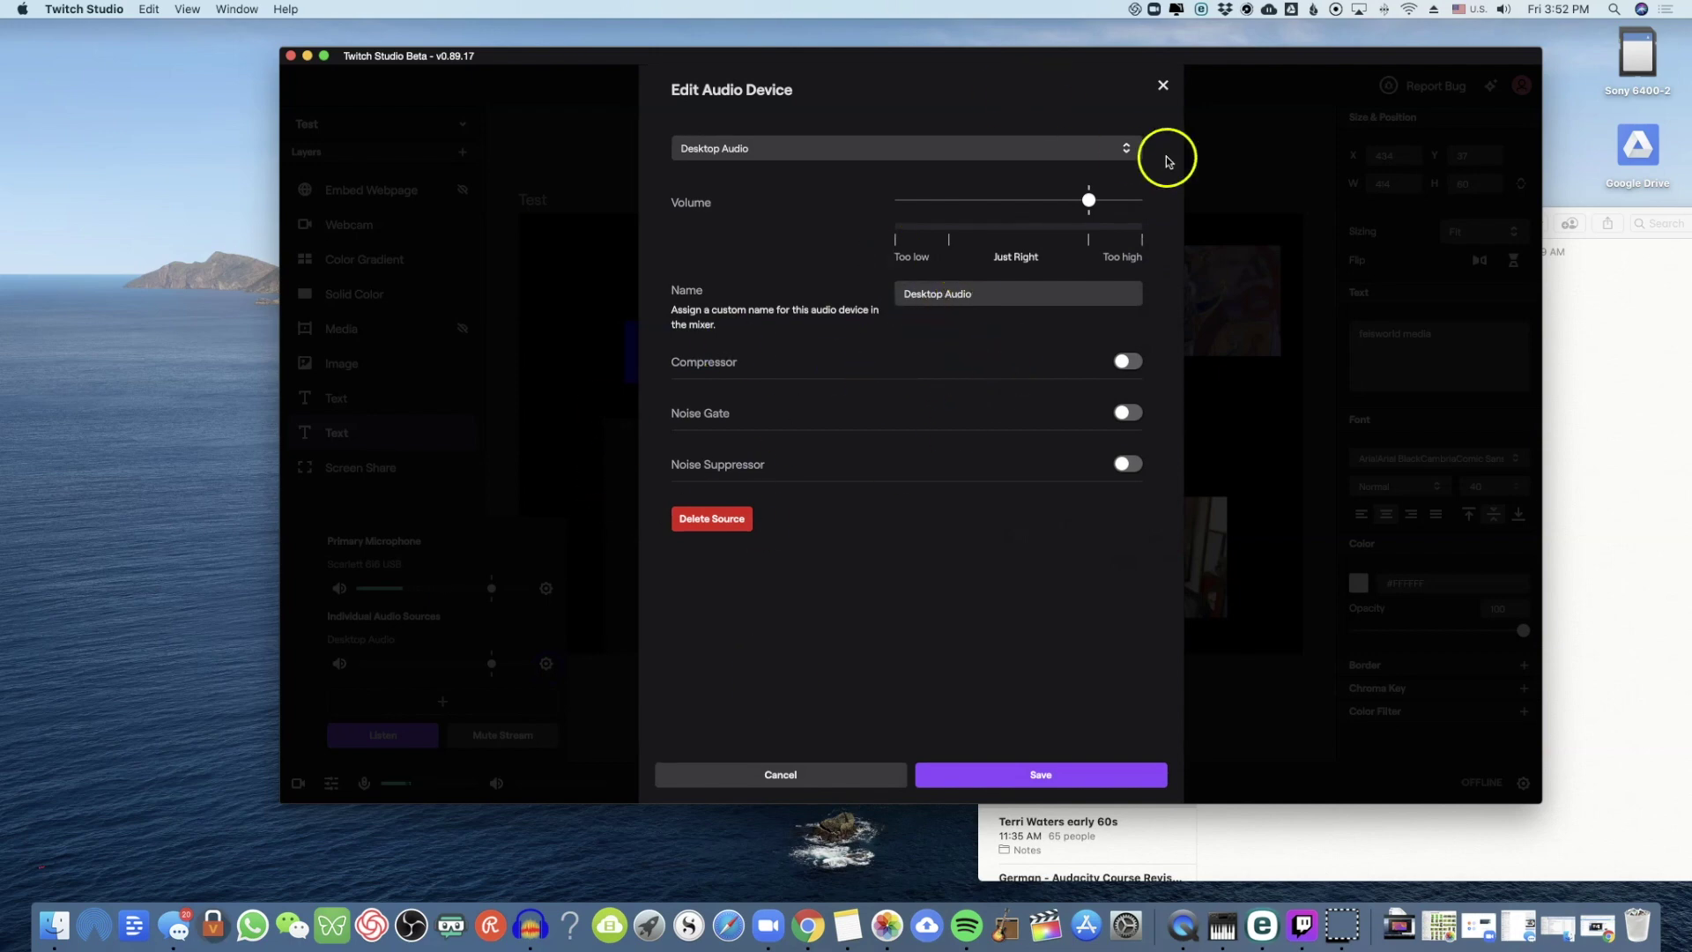
pyautogui.click(1163, 85)
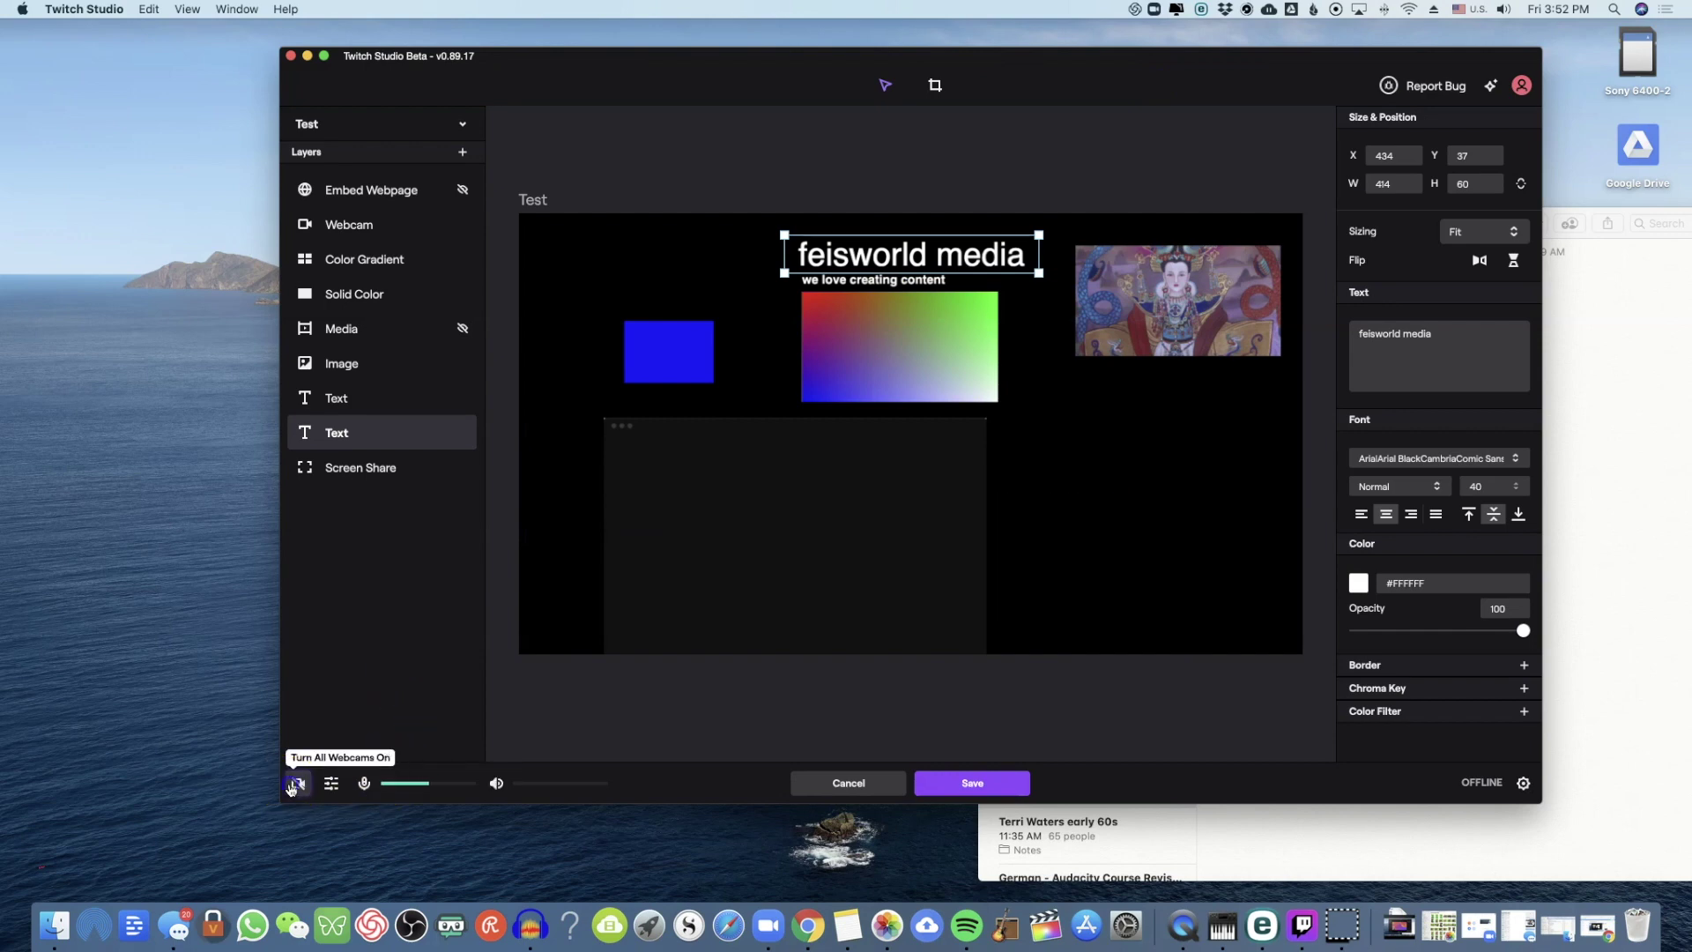
pyautogui.click(296, 784)
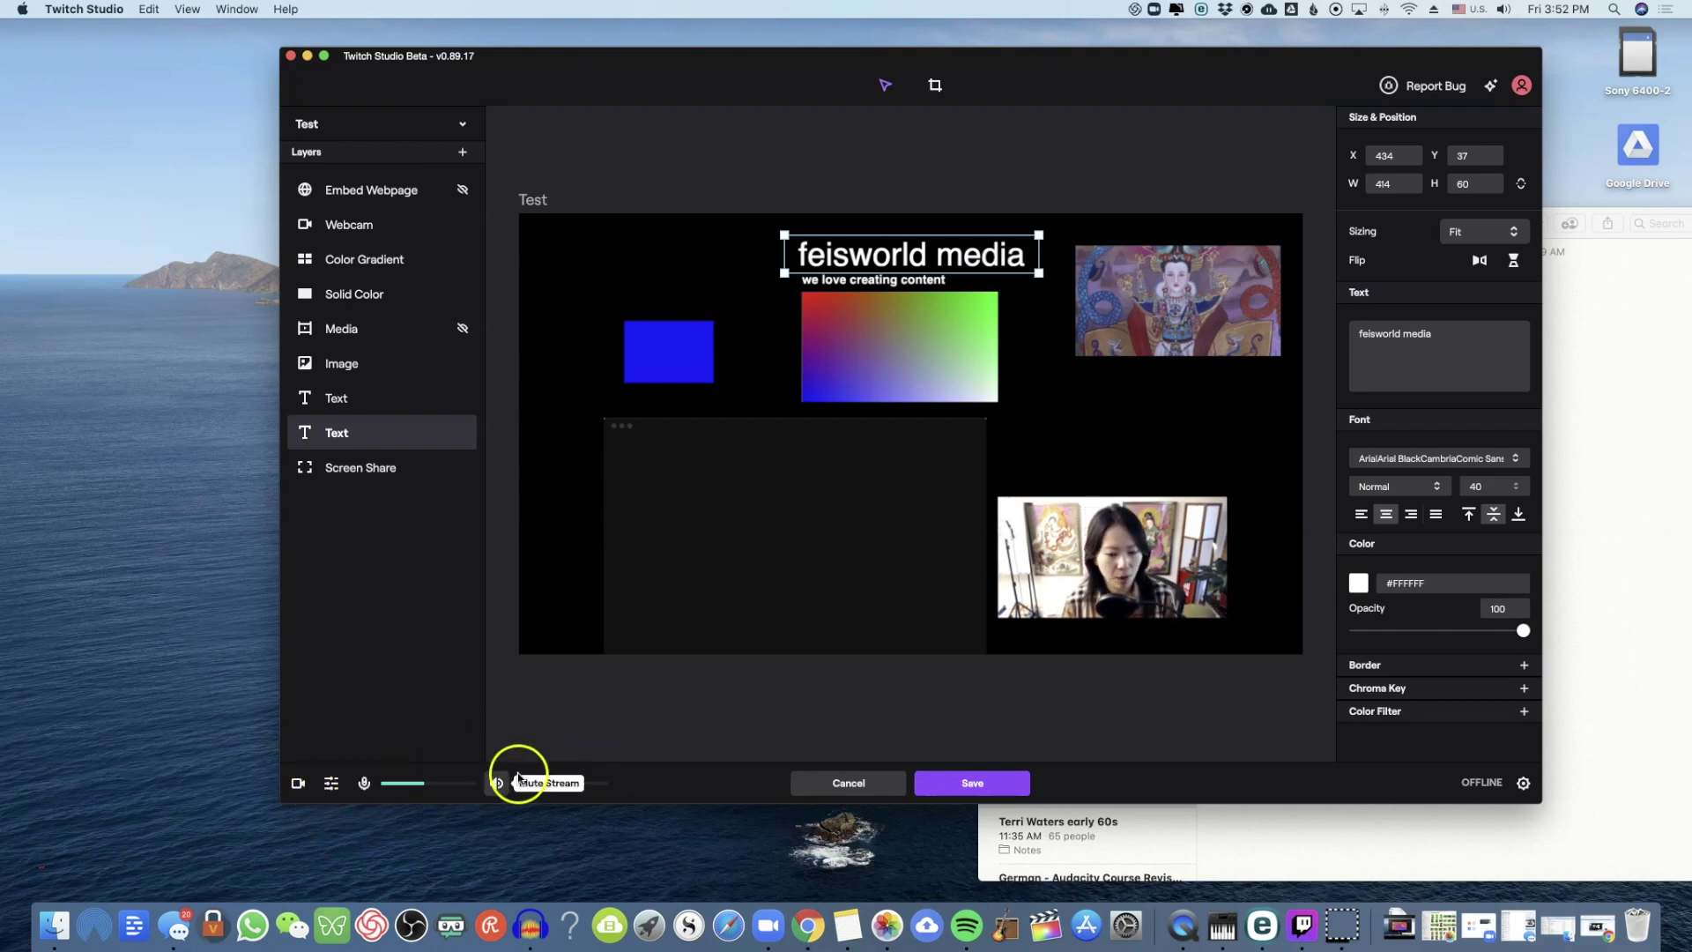
pyautogui.click(1522, 784)
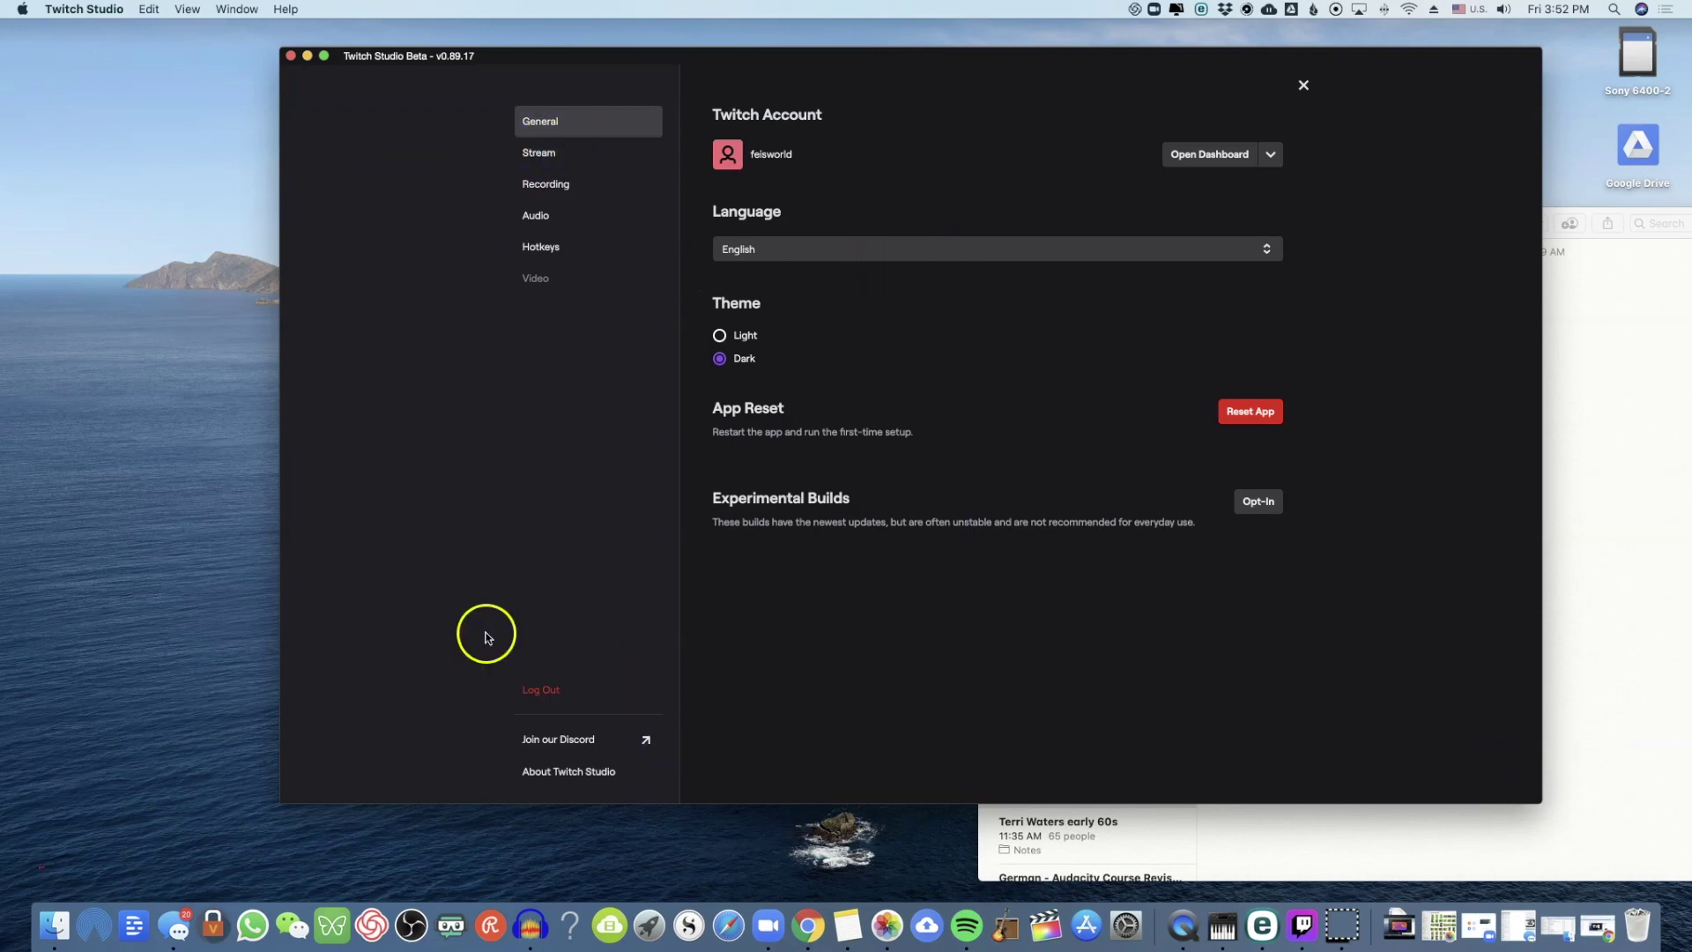
pyautogui.click(1305, 85)
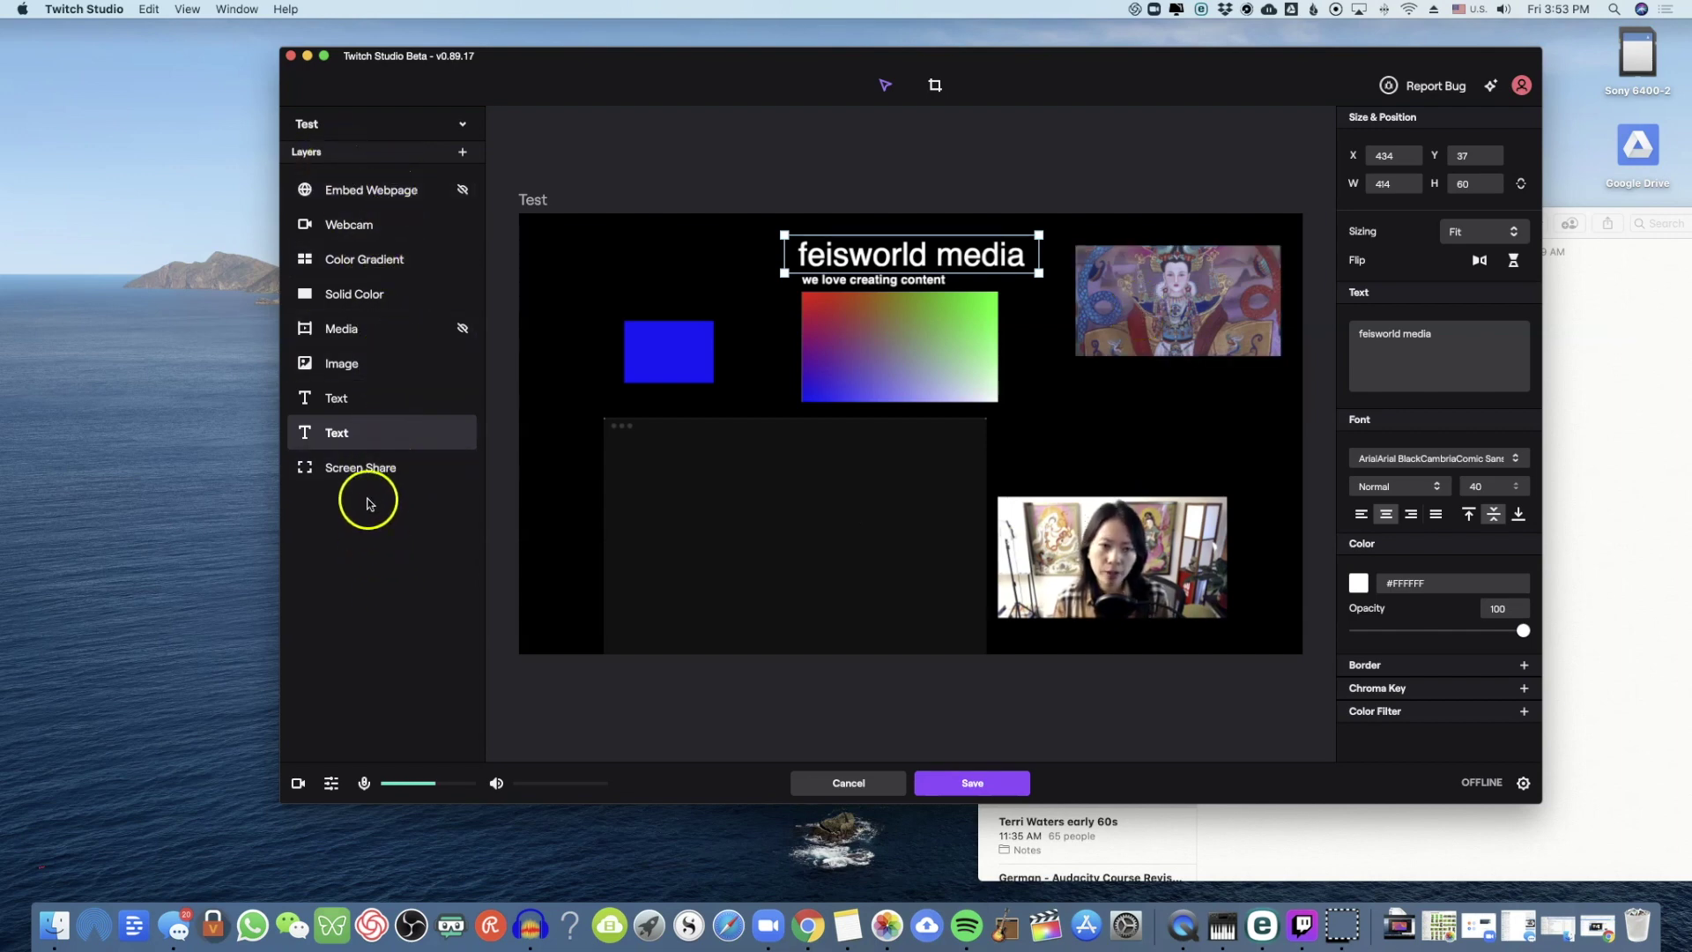
pyautogui.moveTo(572, 64); pyautogui.dragTo(563, 57)
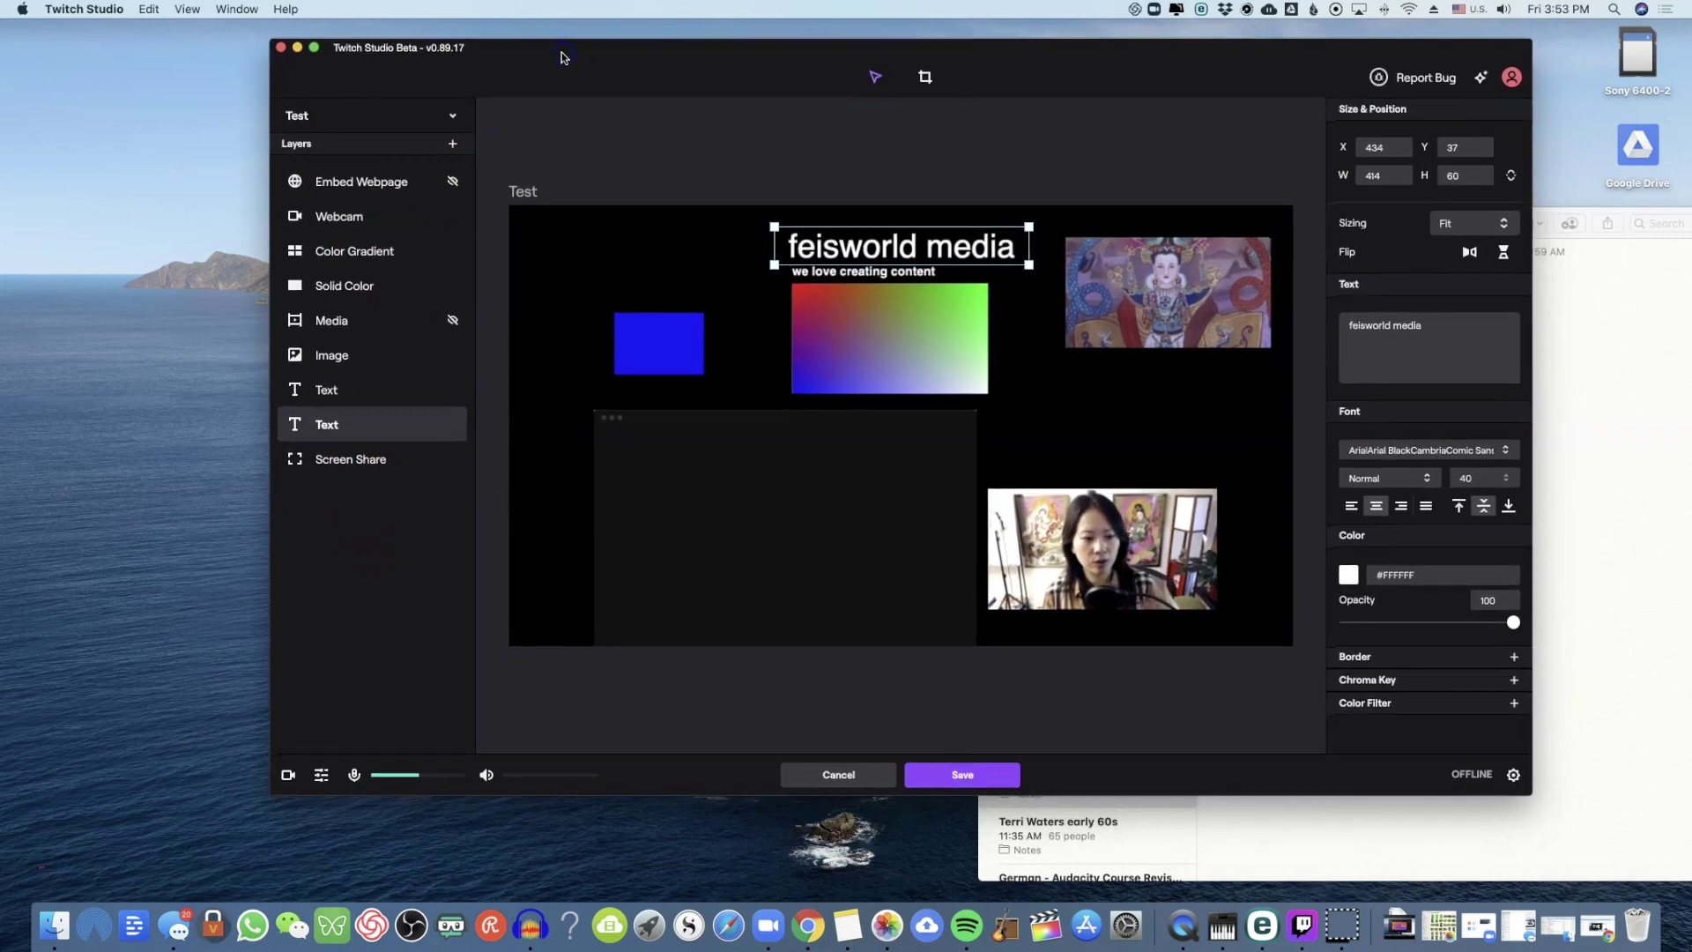